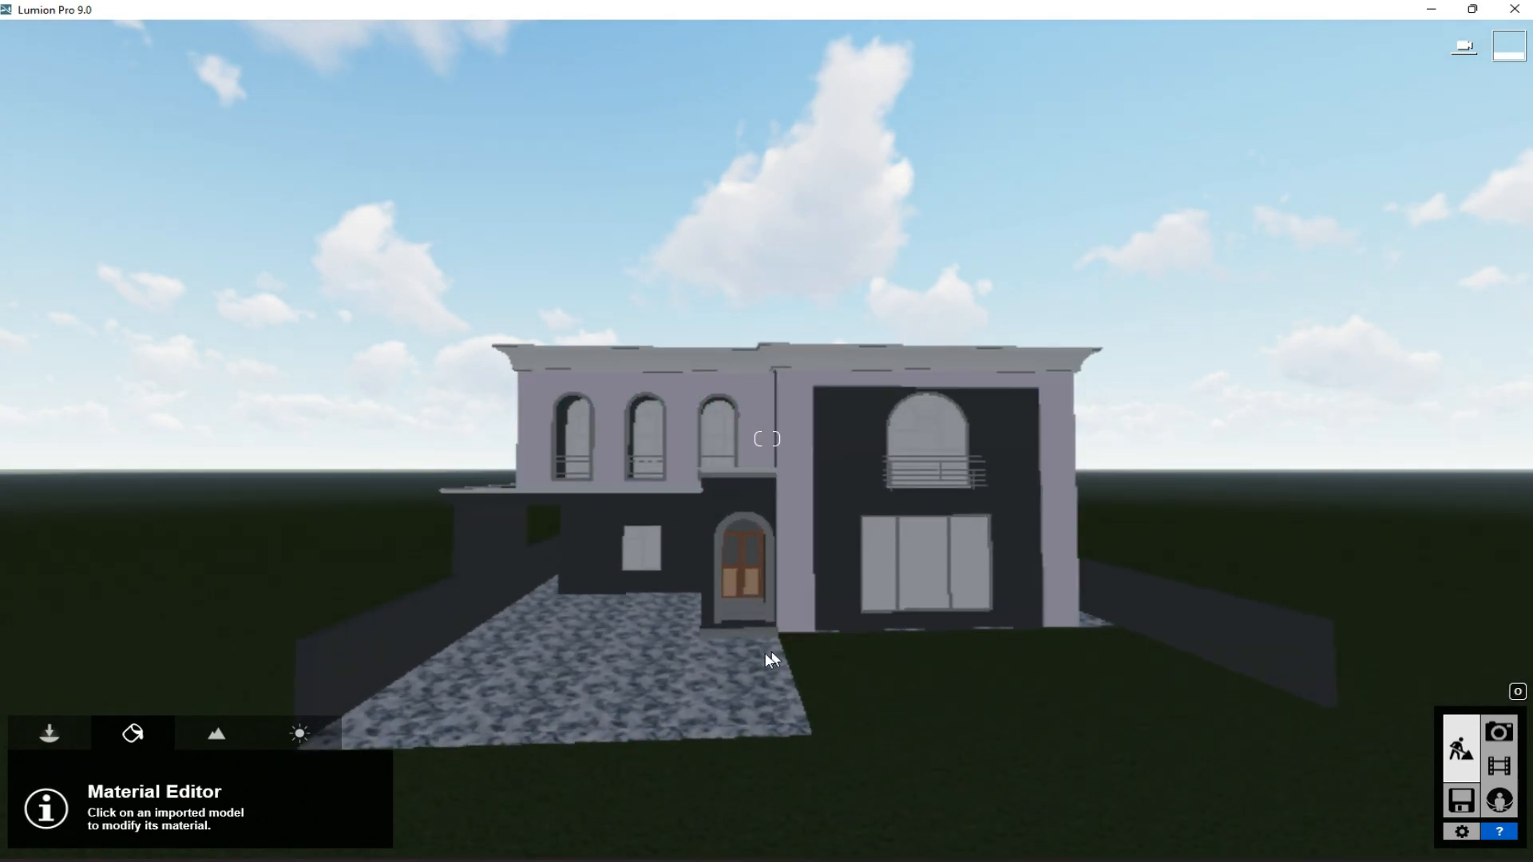
# - Check the driveway model in Revit, return to Lumion and examine the house from the front and side
pyautogui.click(663, 861)
pyautogui.scroll(3, 648, 751)
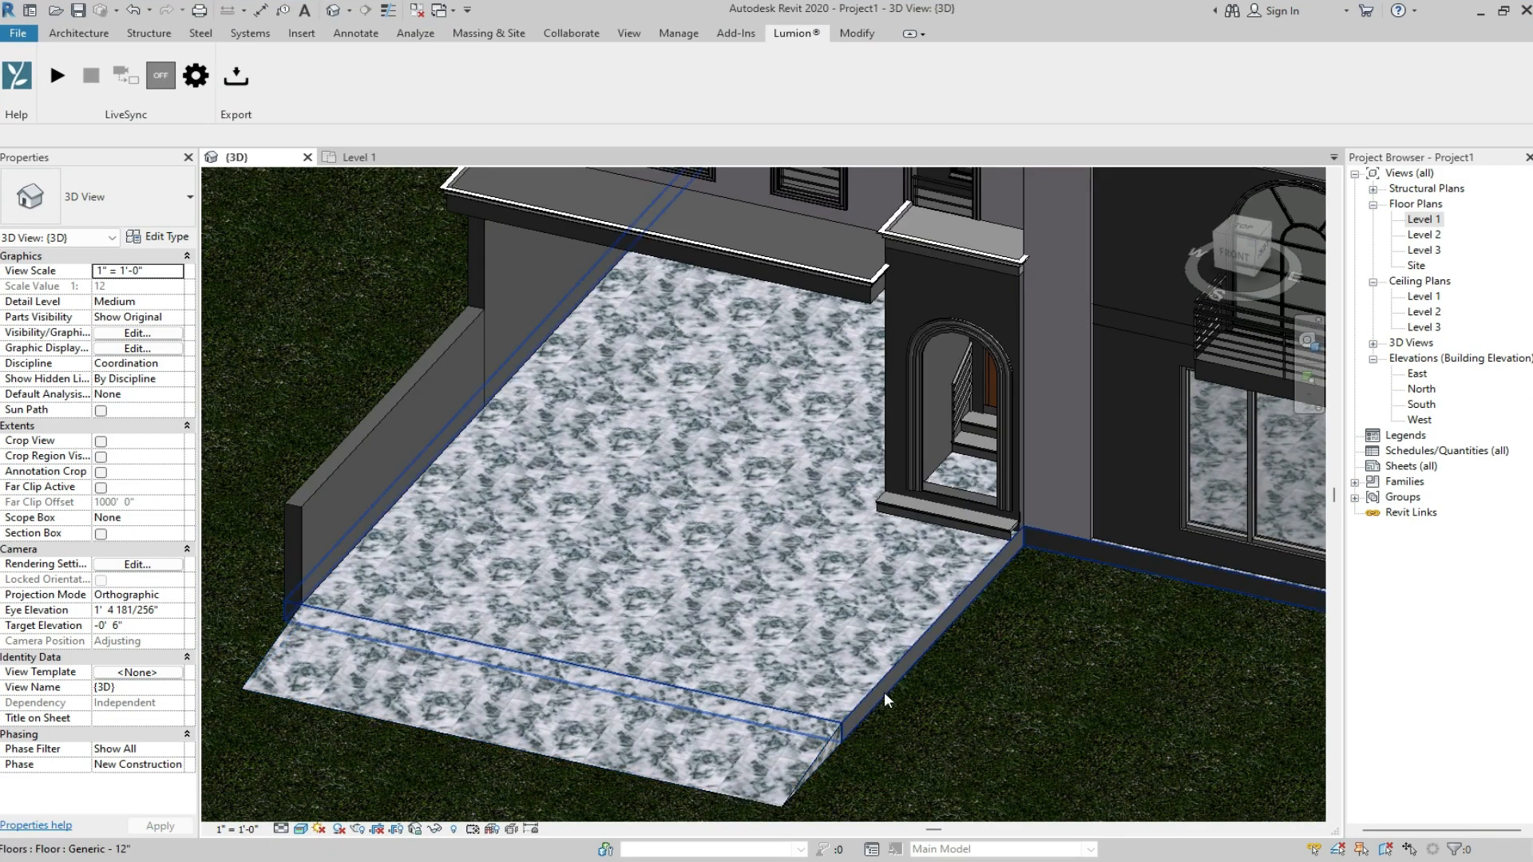
pyautogui.click(827, 861)
pyautogui.moveTo(1091, 693); pyautogui.dragTo(902, 706, button='right')
pyautogui.press('d')
pyautogui.press('s')
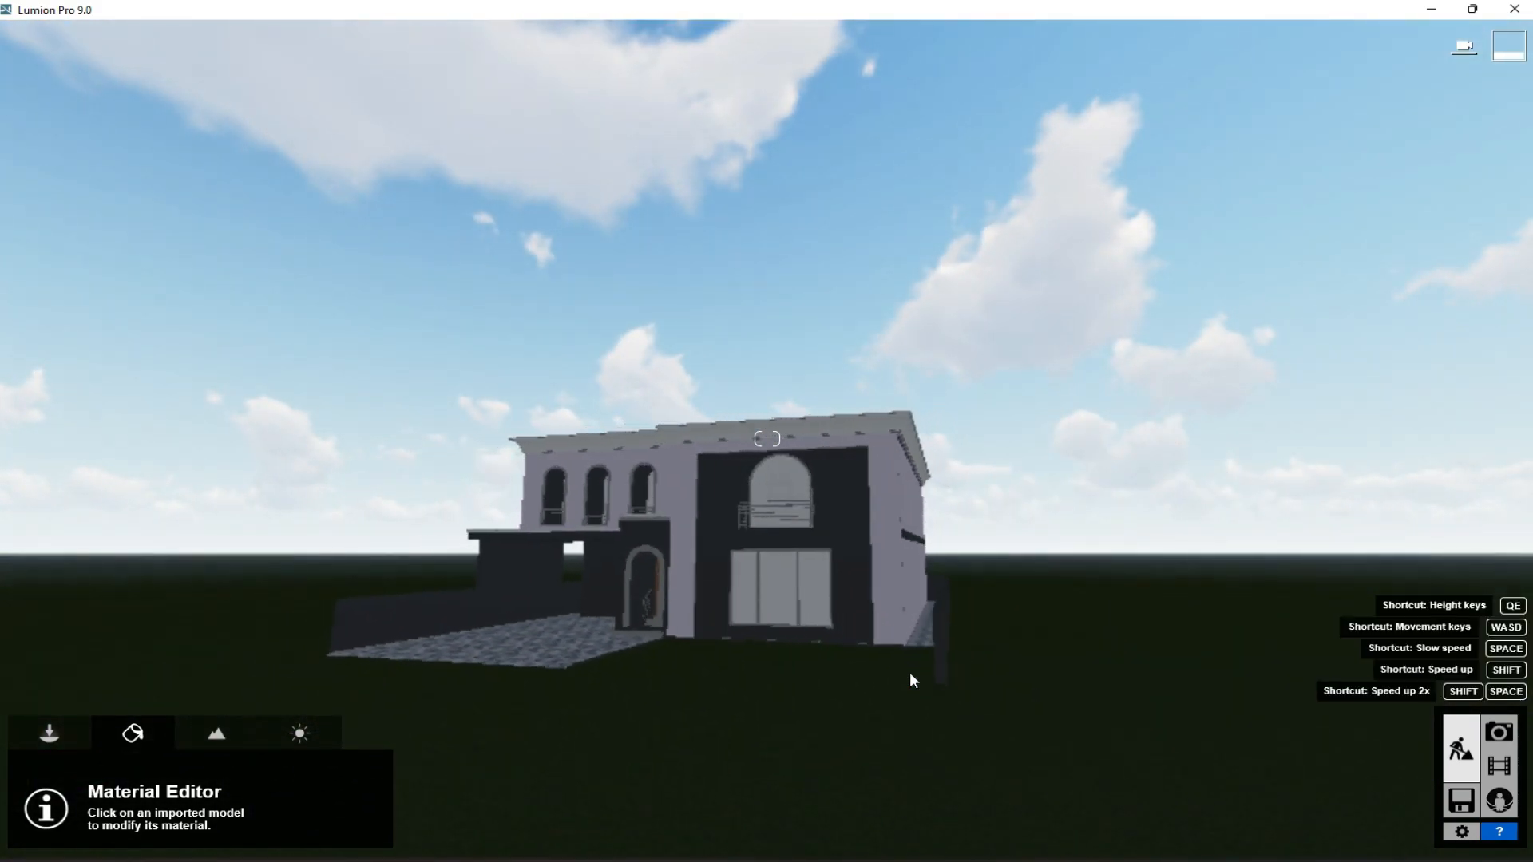
pyautogui.press('w')
pyautogui.moveTo(763, 762); pyautogui.dragTo(762, 762, button='right')
pyautogui.press('w')
pyautogui.press('s')
pyautogui.moveTo(402, 674); pyautogui.dragTo(419, 707, button='right')
pyautogui.press('s')
pyautogui.press('a')
pyautogui.press('q')
pyautogui.press('s')
pyautogui.press('d')
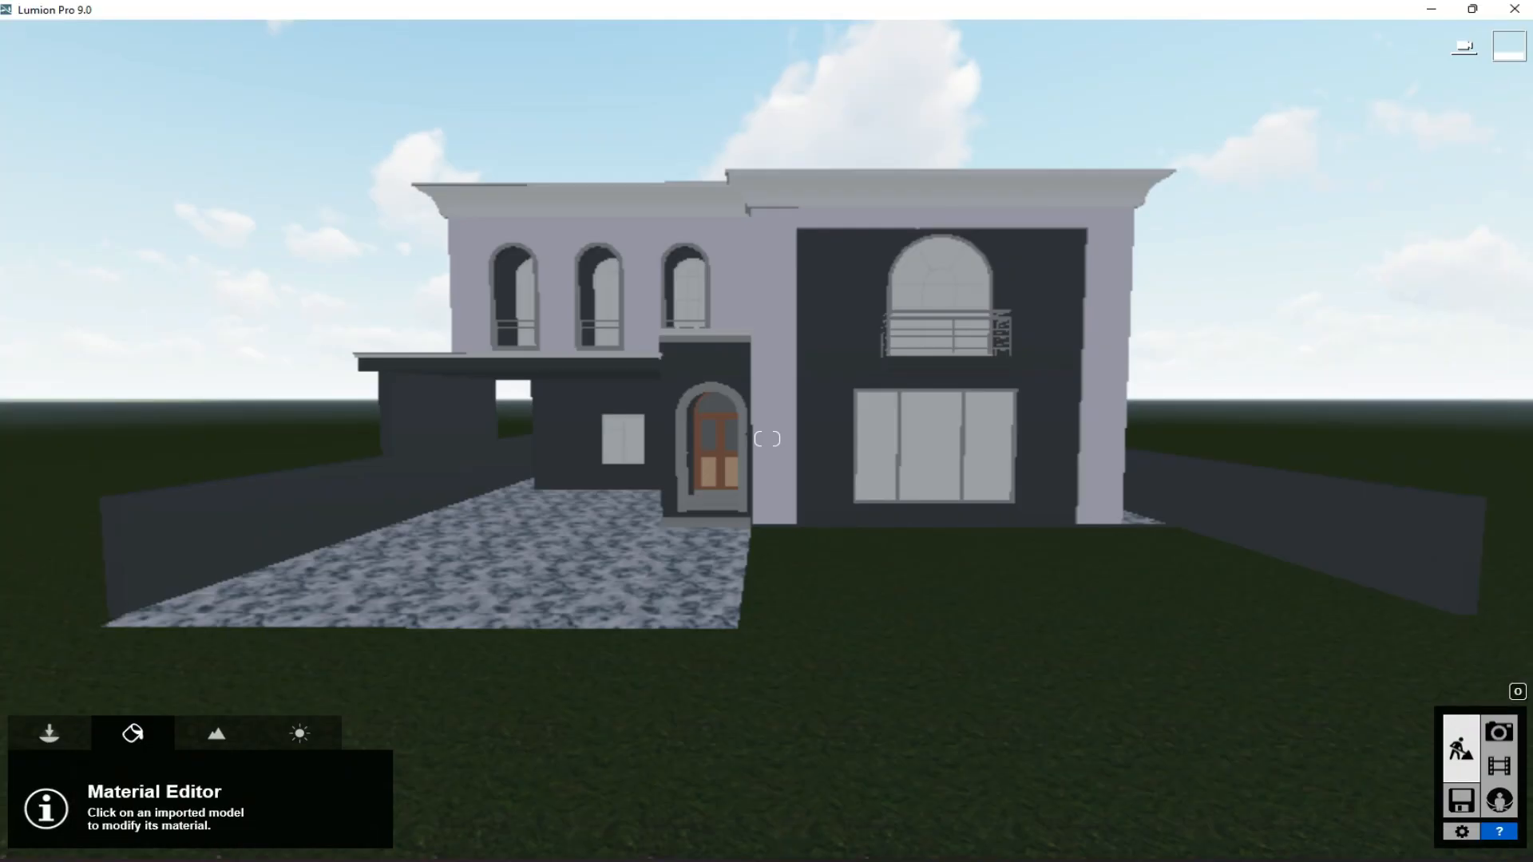
# - Frame the full front facade in Photo mode and store the view in photo slot 1
pyautogui.press('a')
pyautogui.press('w')
pyautogui.press('d')
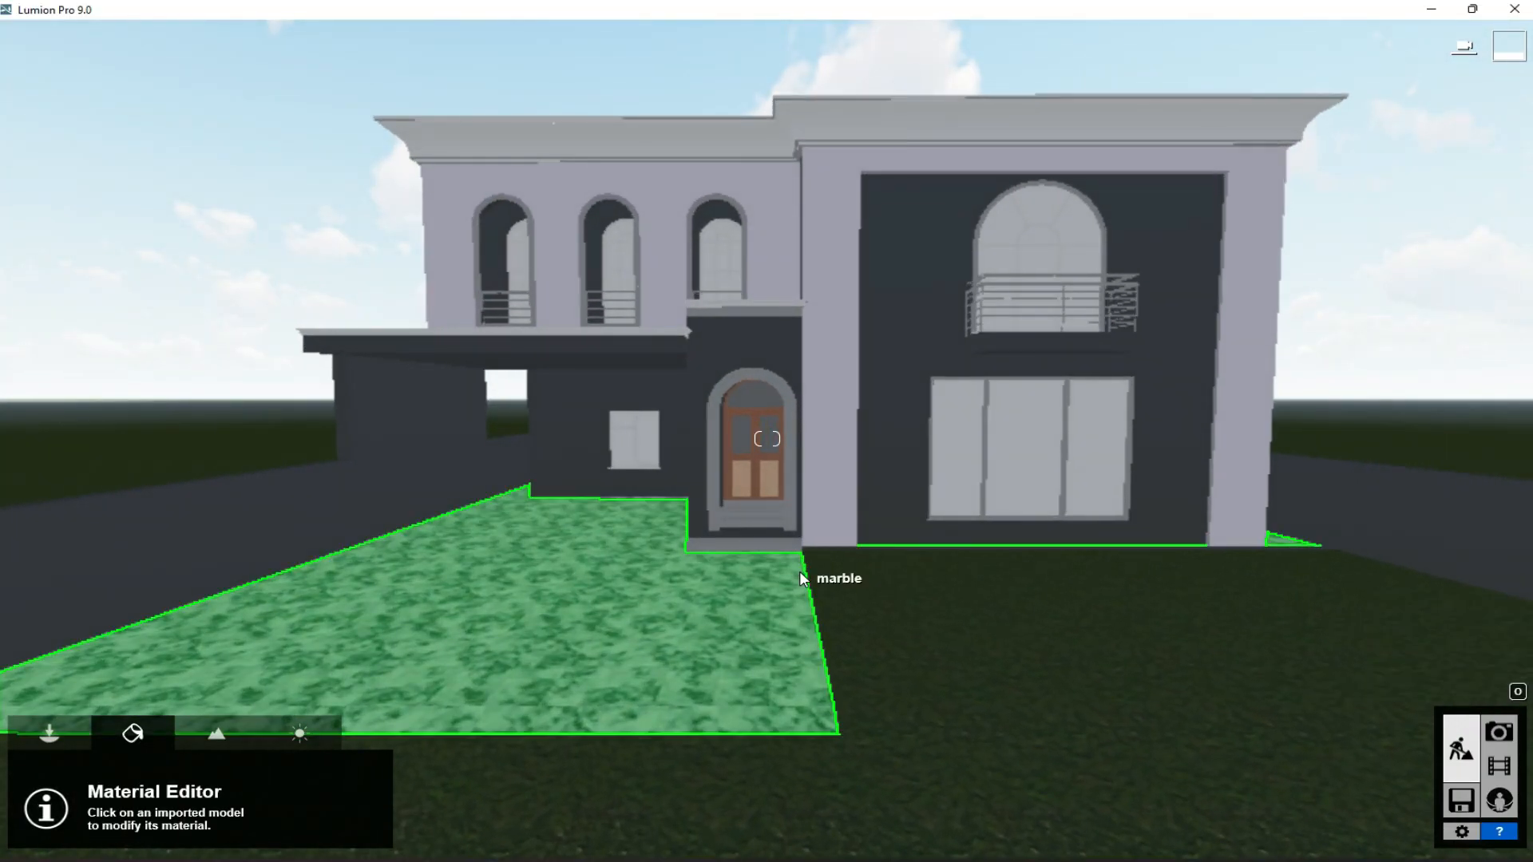
pyautogui.press('s')
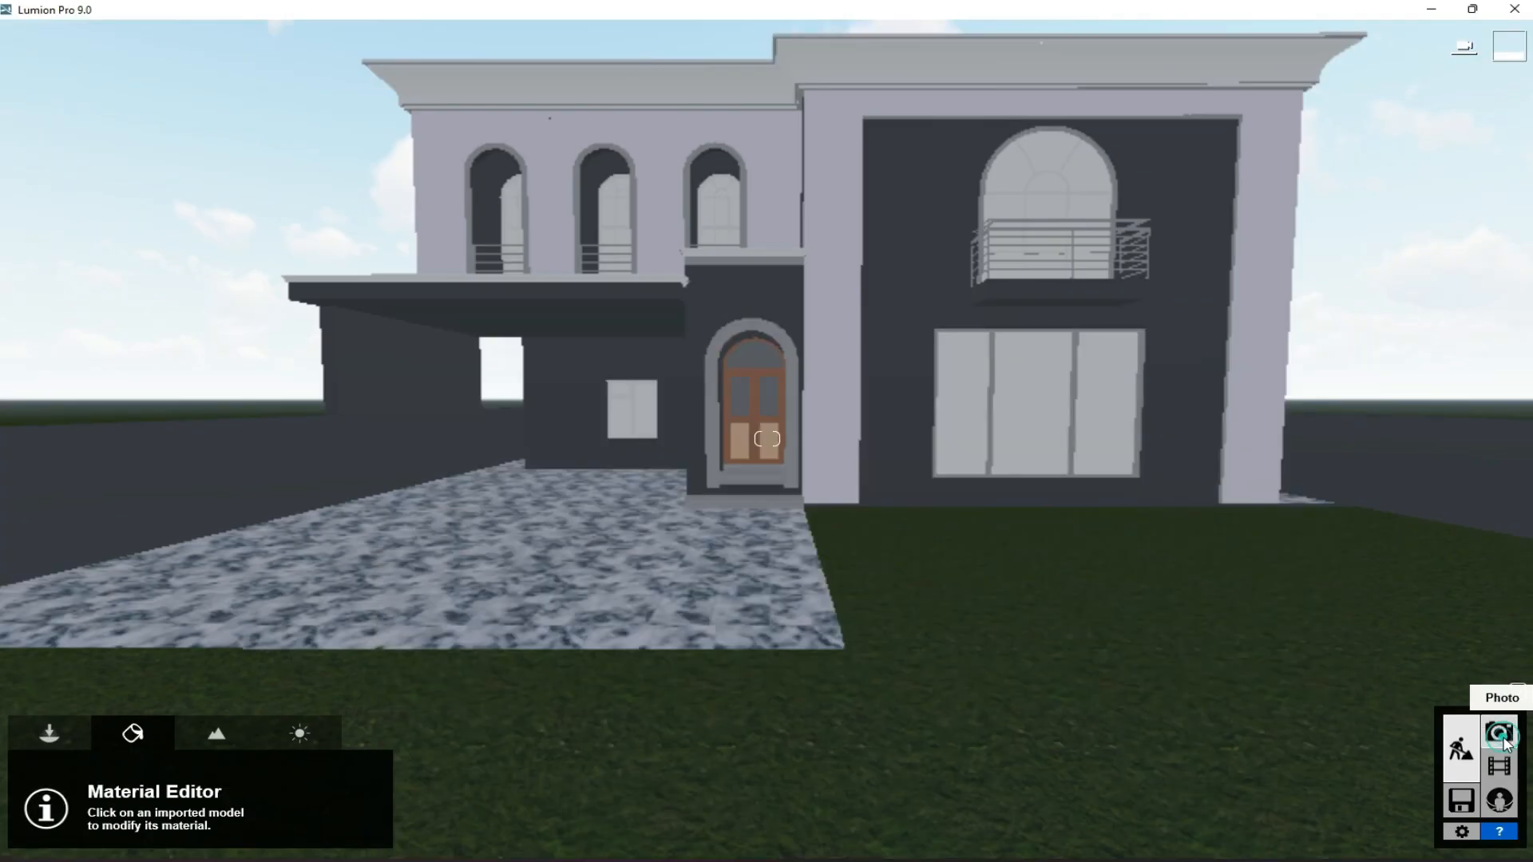
pyautogui.click(1500, 732)
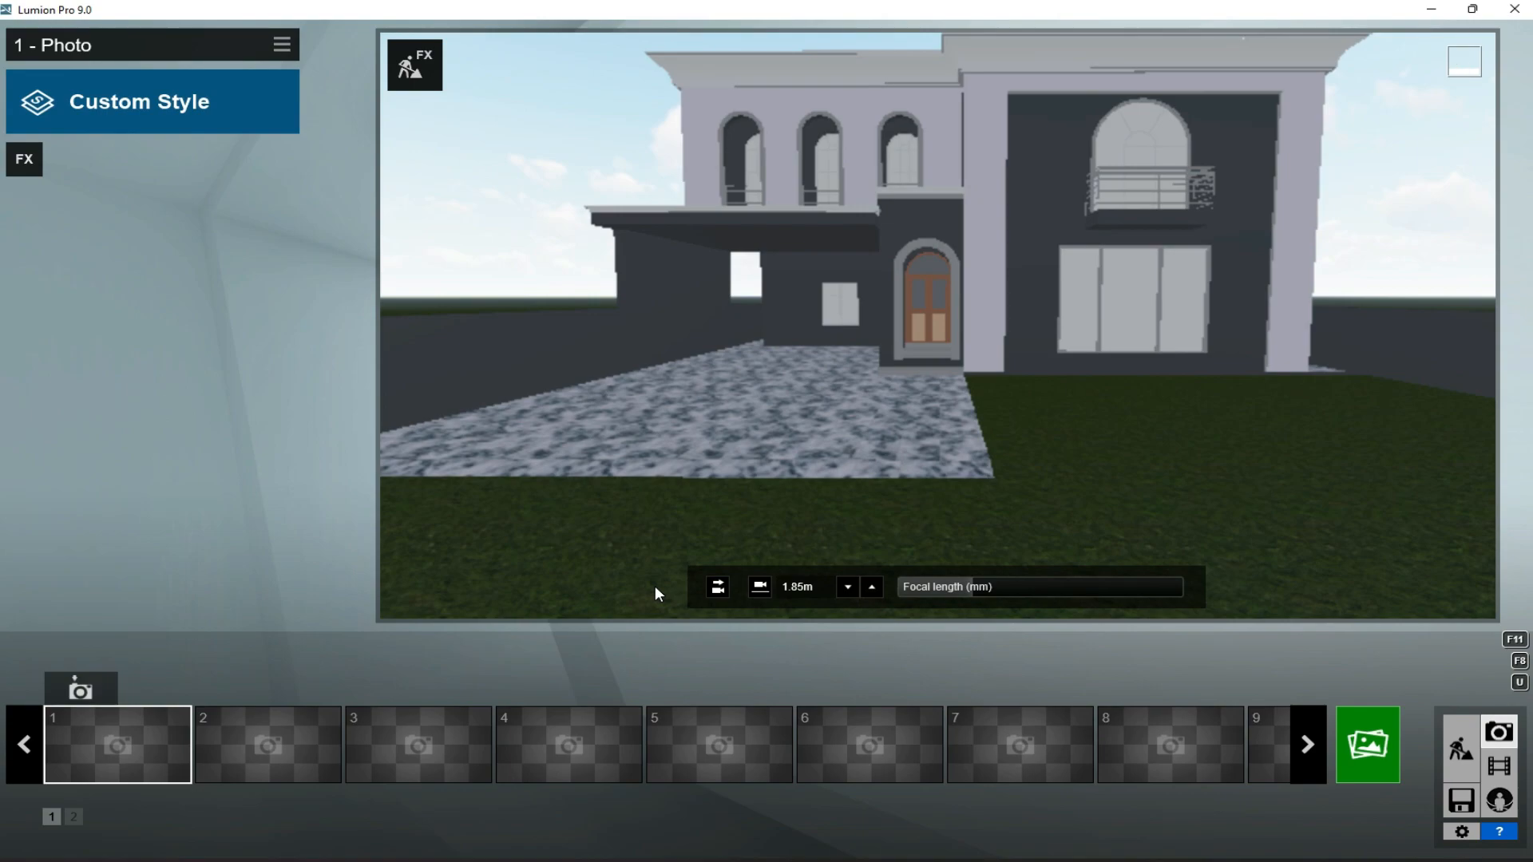
pyautogui.moveTo(1089, 231); pyautogui.dragTo(1094, 183, button='right')
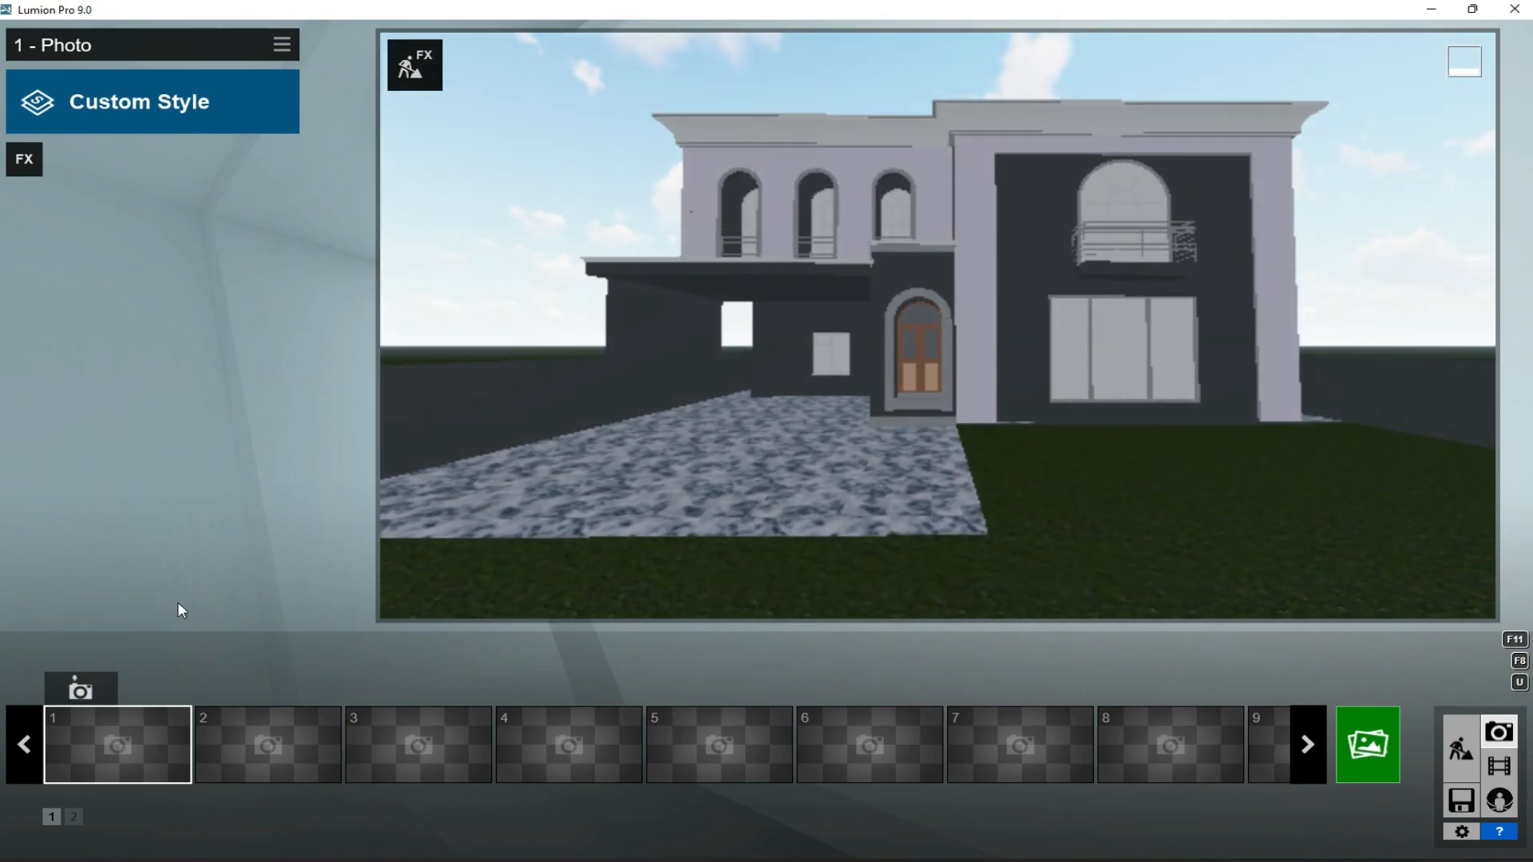
pyautogui.click(81, 689)
# - Return to Build mode, apply the indoor tile material Polii TilesMarble 057 2k to the driveway with high gloss, and save it
pyautogui.click(1456, 757)
pyautogui.click(549, 673)
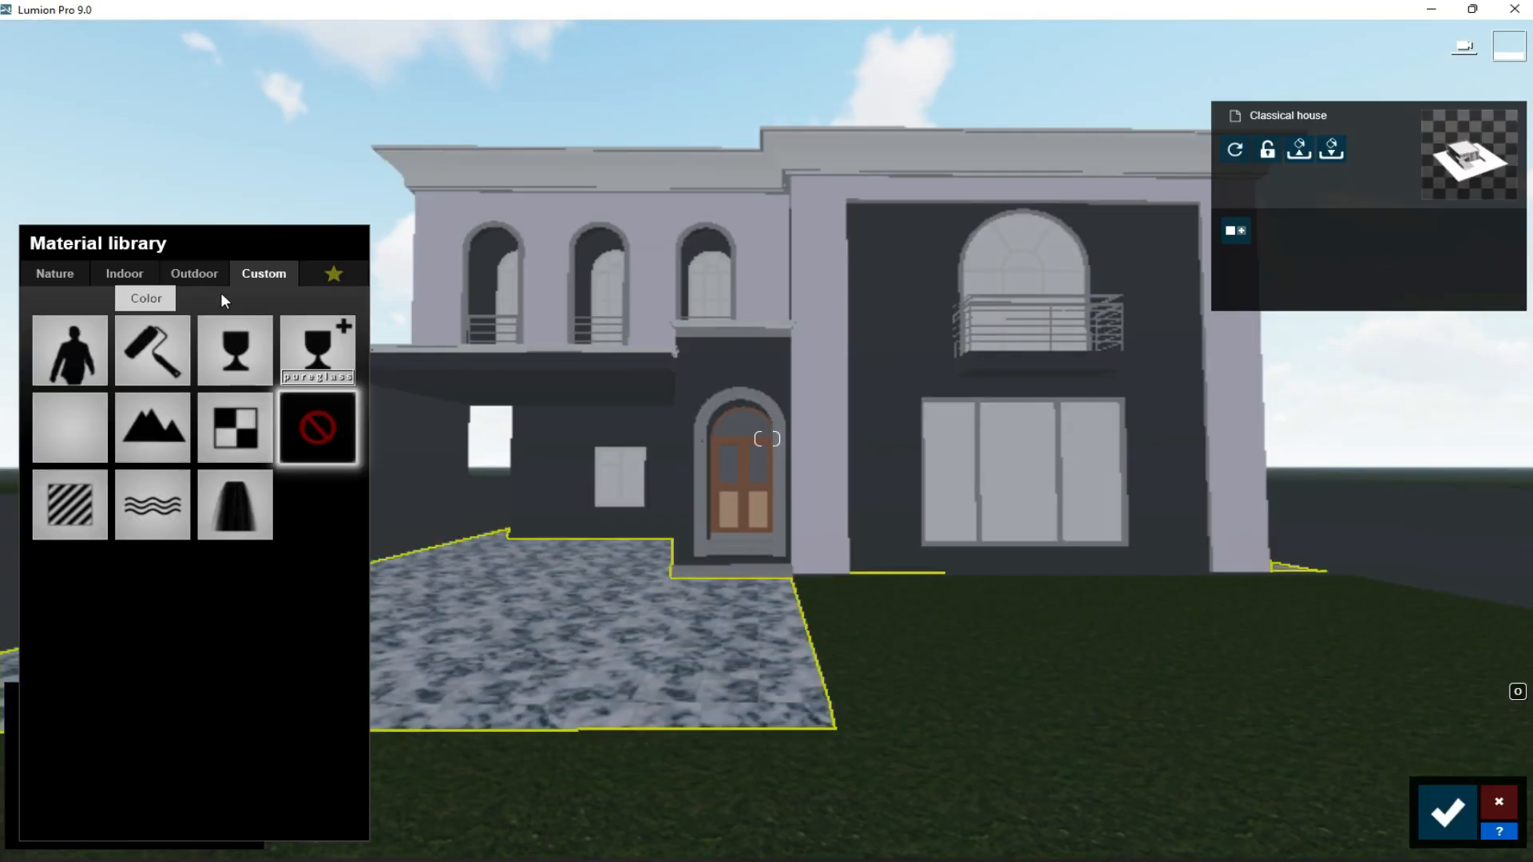
pyautogui.click(126, 274)
pyautogui.click(197, 372)
pyautogui.click(155, 631)
pyautogui.moveTo(151, 722); pyautogui.dragTo(254, 719)
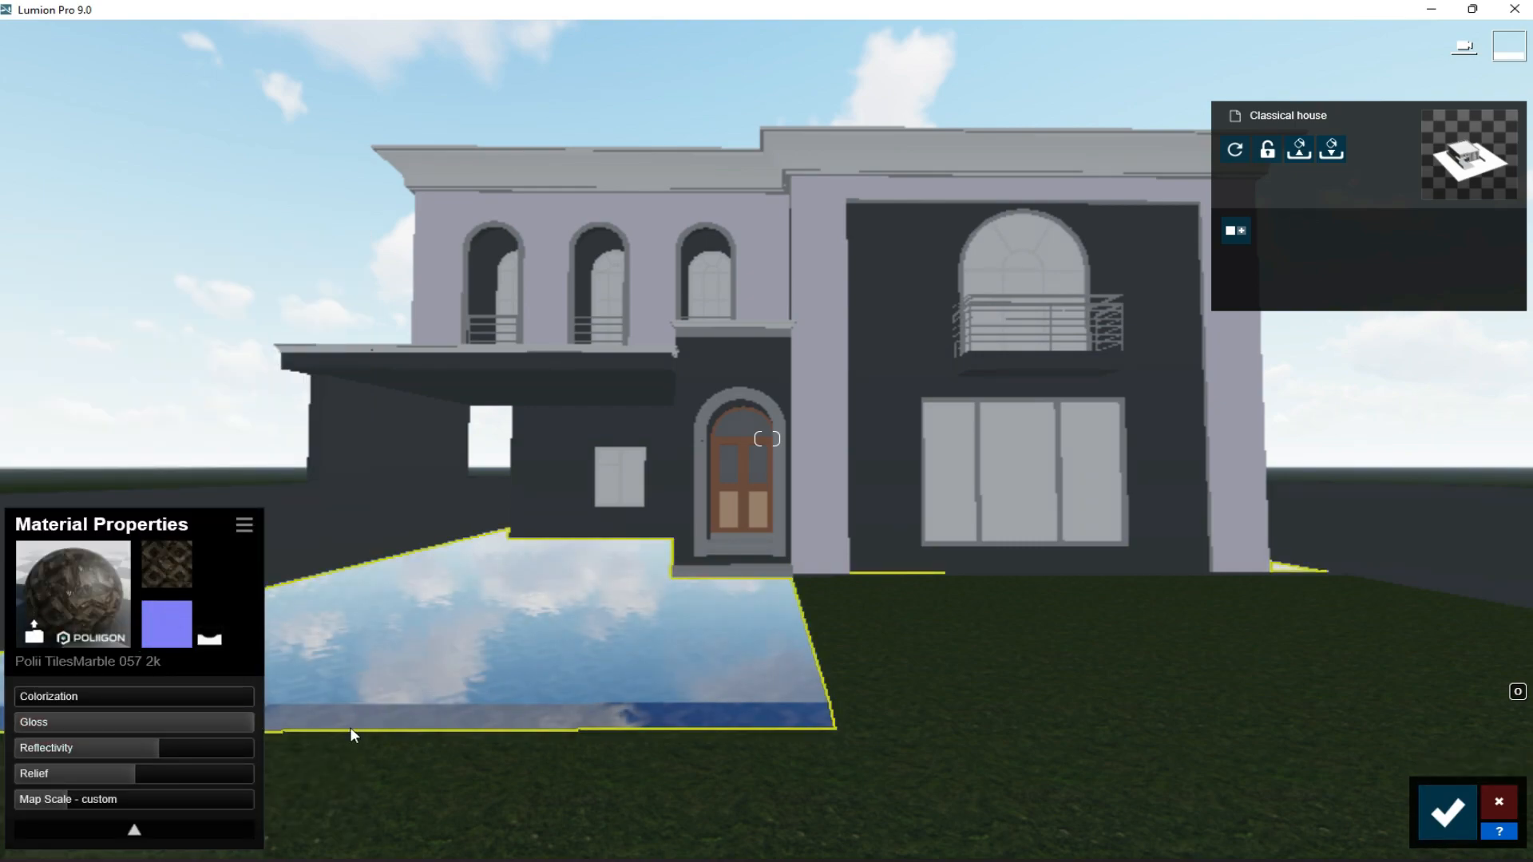
pyautogui.click(220, 725)
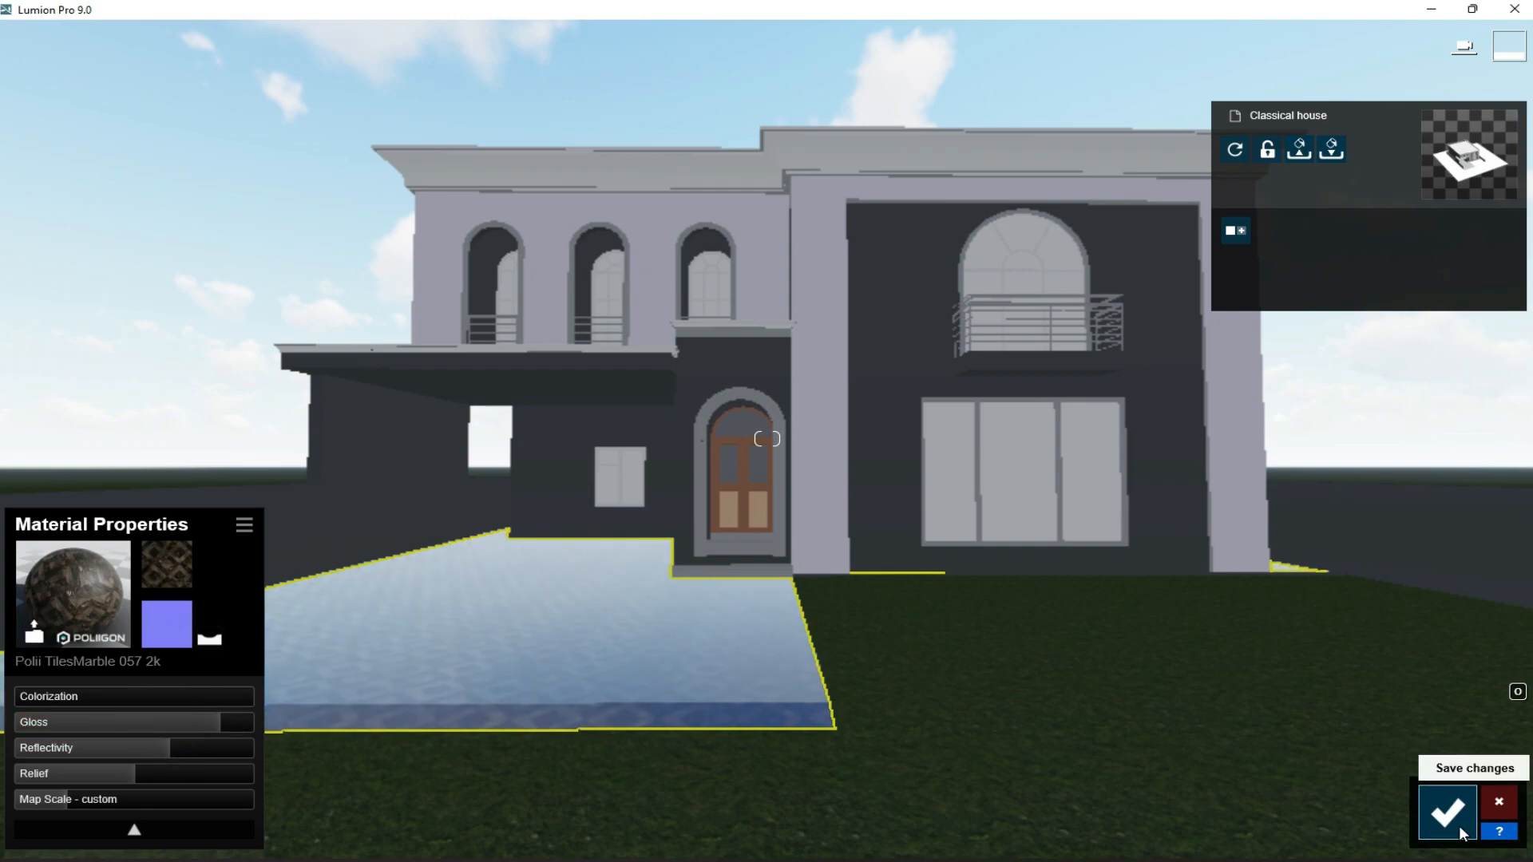
pyautogui.click(1448, 813)
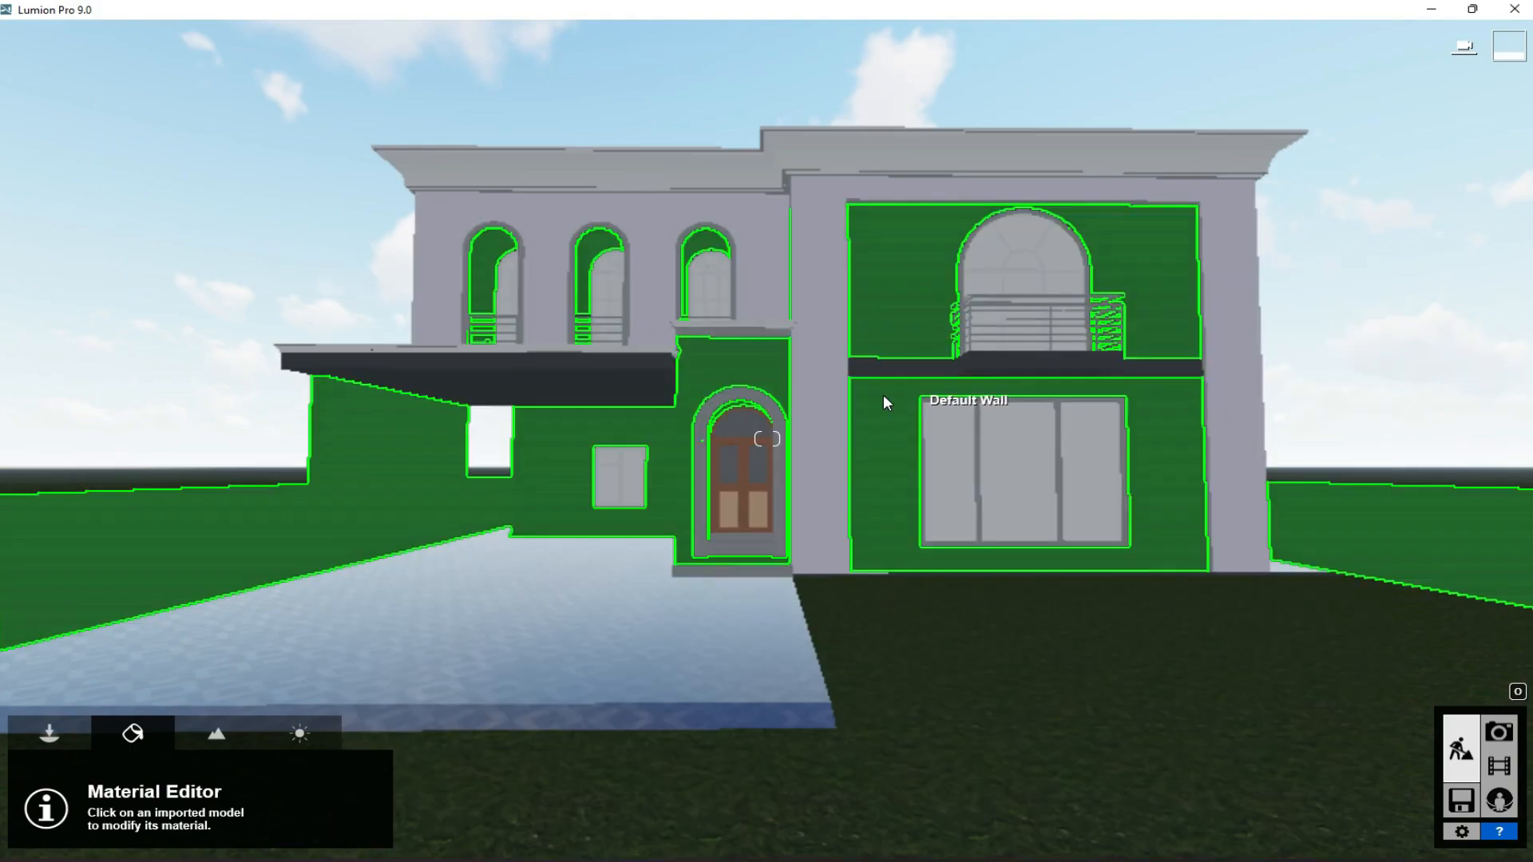
# - Open the dark facade and boundary wall material for editing and try outdoor brick finishes on it
pyautogui.click(880, 396)
pyautogui.click(194, 276)
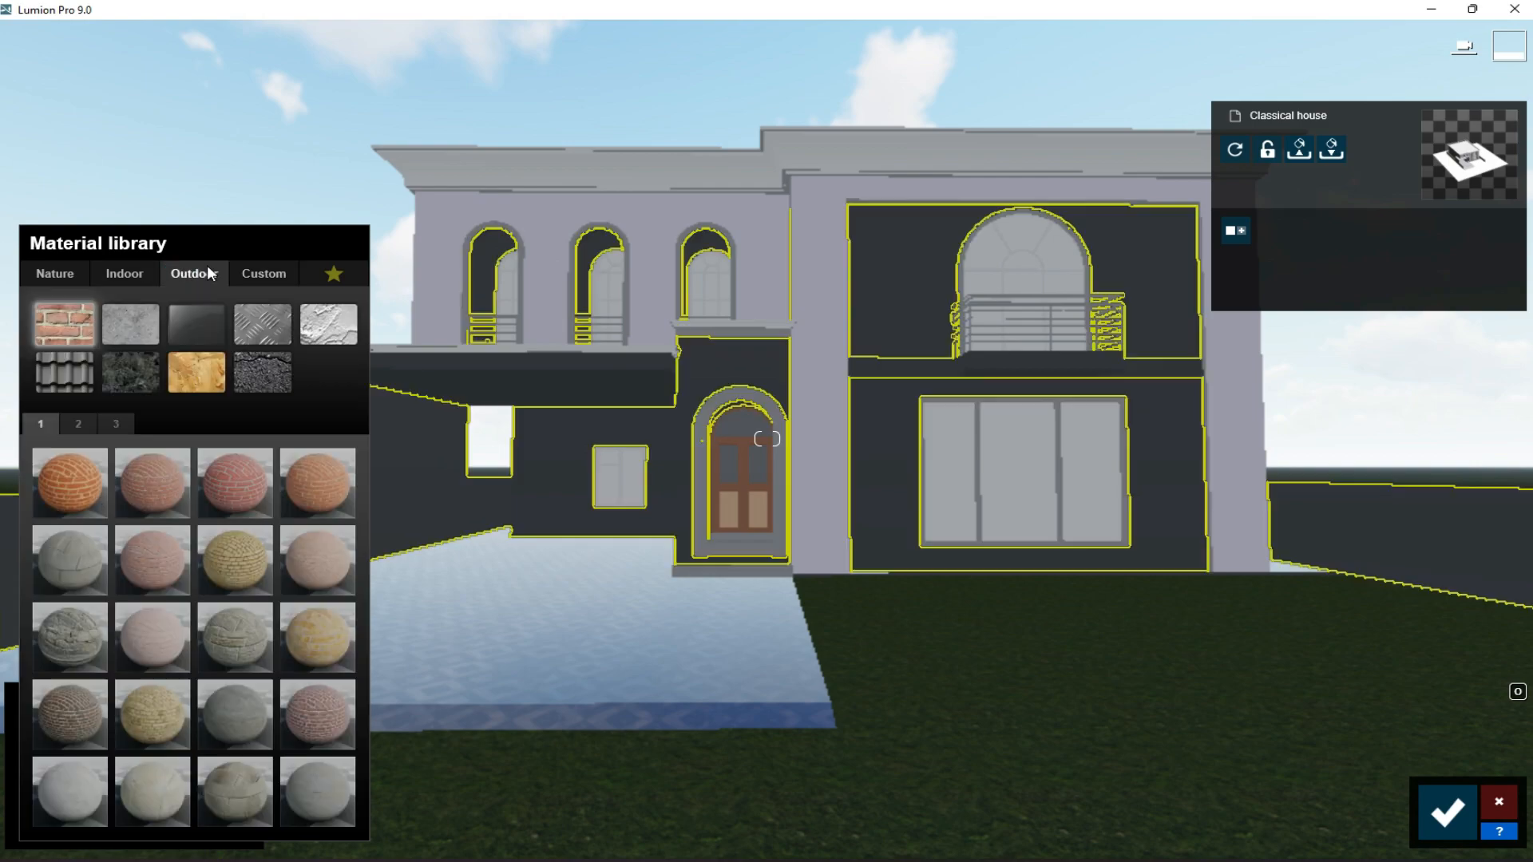
pyautogui.click(75, 425)
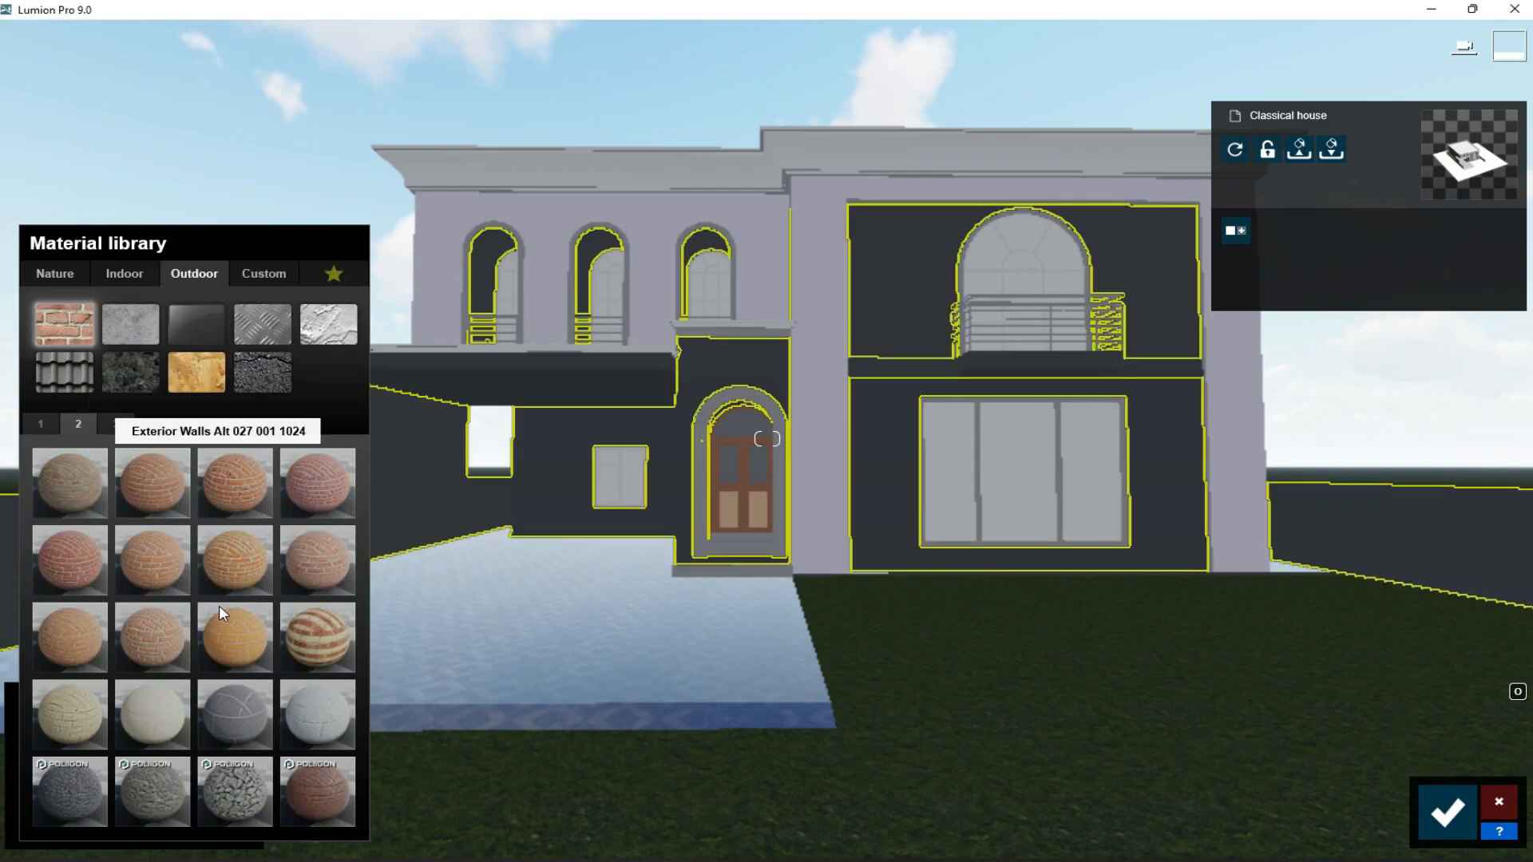
pyautogui.click(309, 730)
pyautogui.click(120, 423)
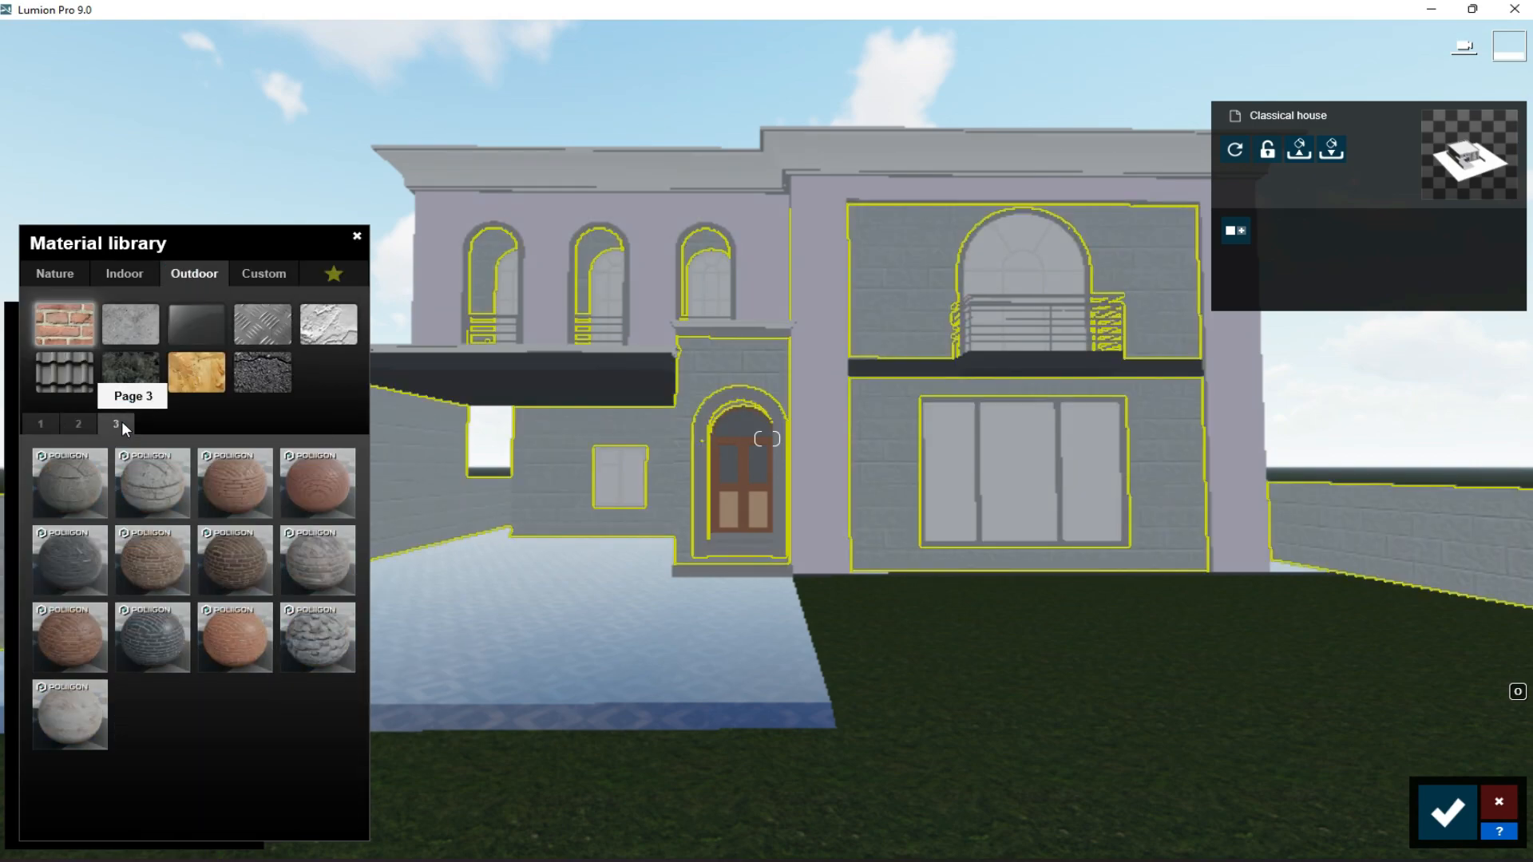
pyautogui.click(65, 718)
pyautogui.click(126, 361)
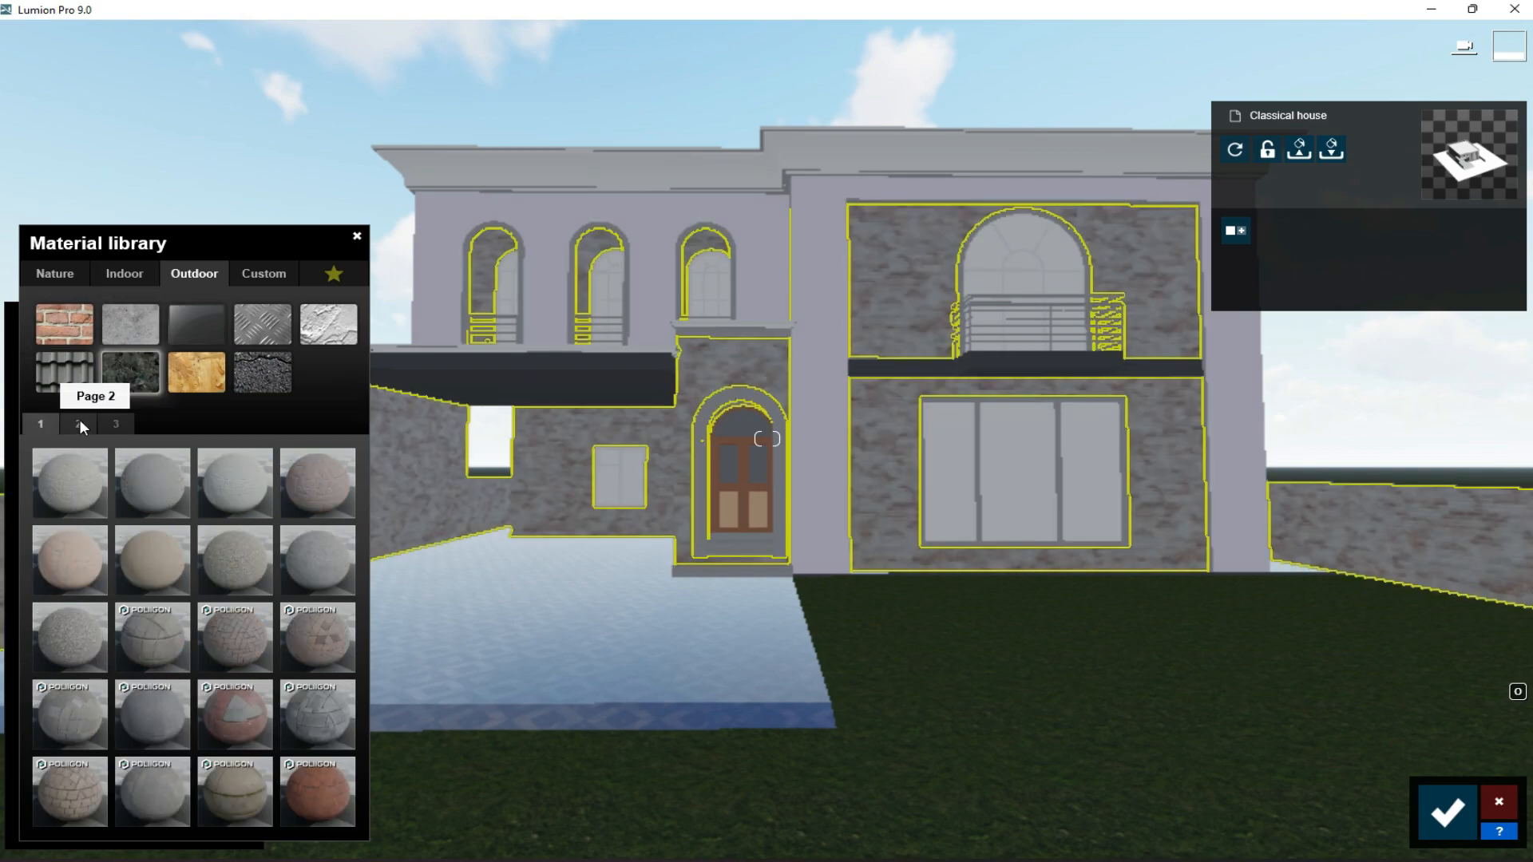
pyautogui.click(81, 421)
pyautogui.click(103, 423)
# - Try indoor stone materials on the selected facade and boundary walls
pyautogui.click(127, 275)
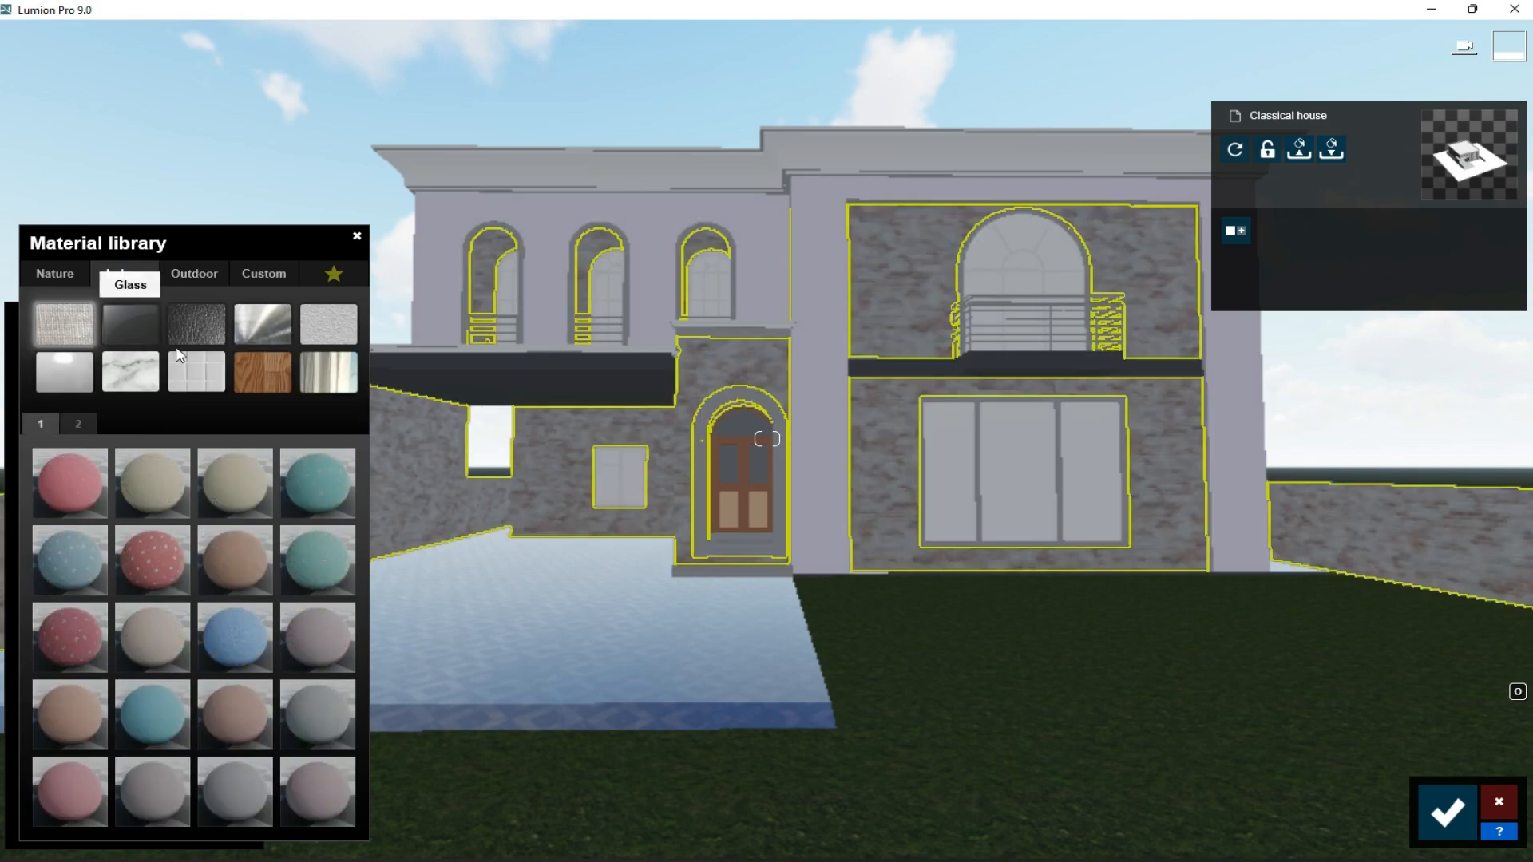
pyautogui.click(132, 372)
pyautogui.click(146, 721)
pyautogui.click(78, 423)
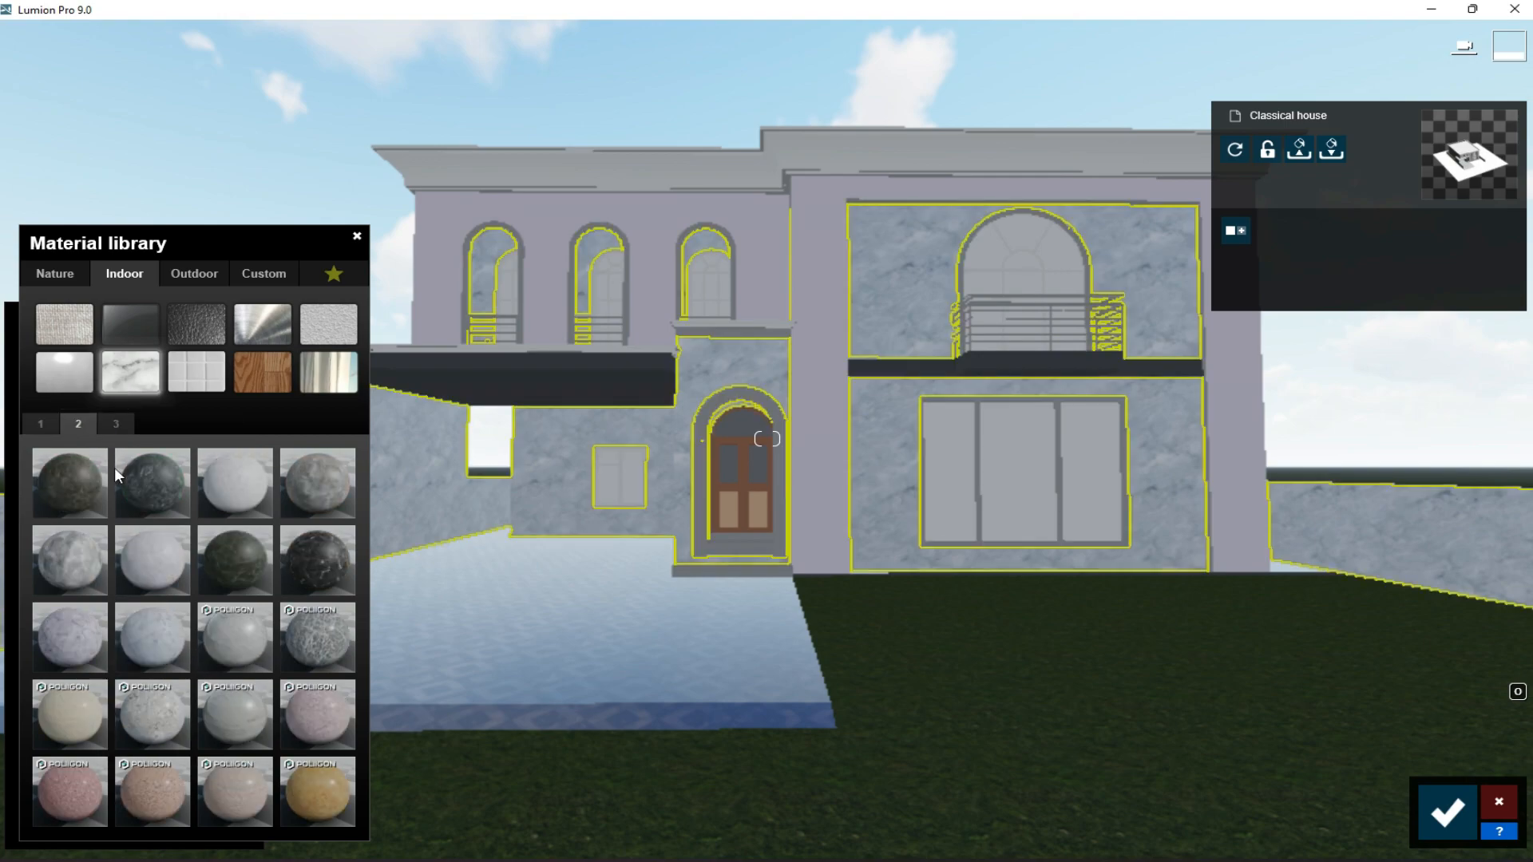
pyautogui.click(75, 567)
pyautogui.click(117, 425)
# - Apply the outdoor brick material Exterior Walls Alt 027 014 to the selected walls and open its properties
pyautogui.click(204, 273)
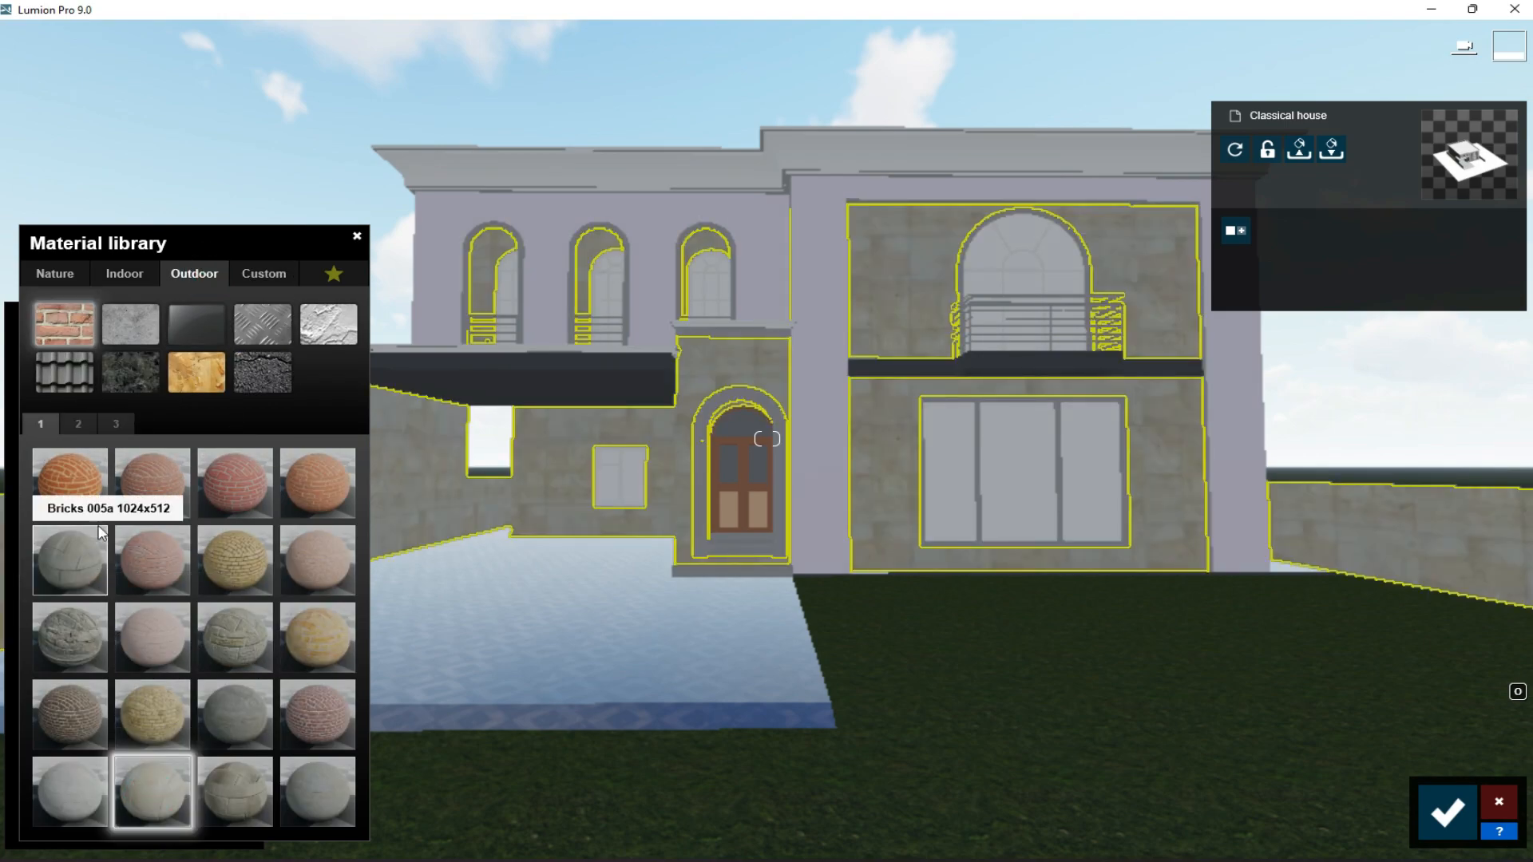
pyautogui.click(232, 643)
pyautogui.click(79, 420)
pyautogui.click(154, 698)
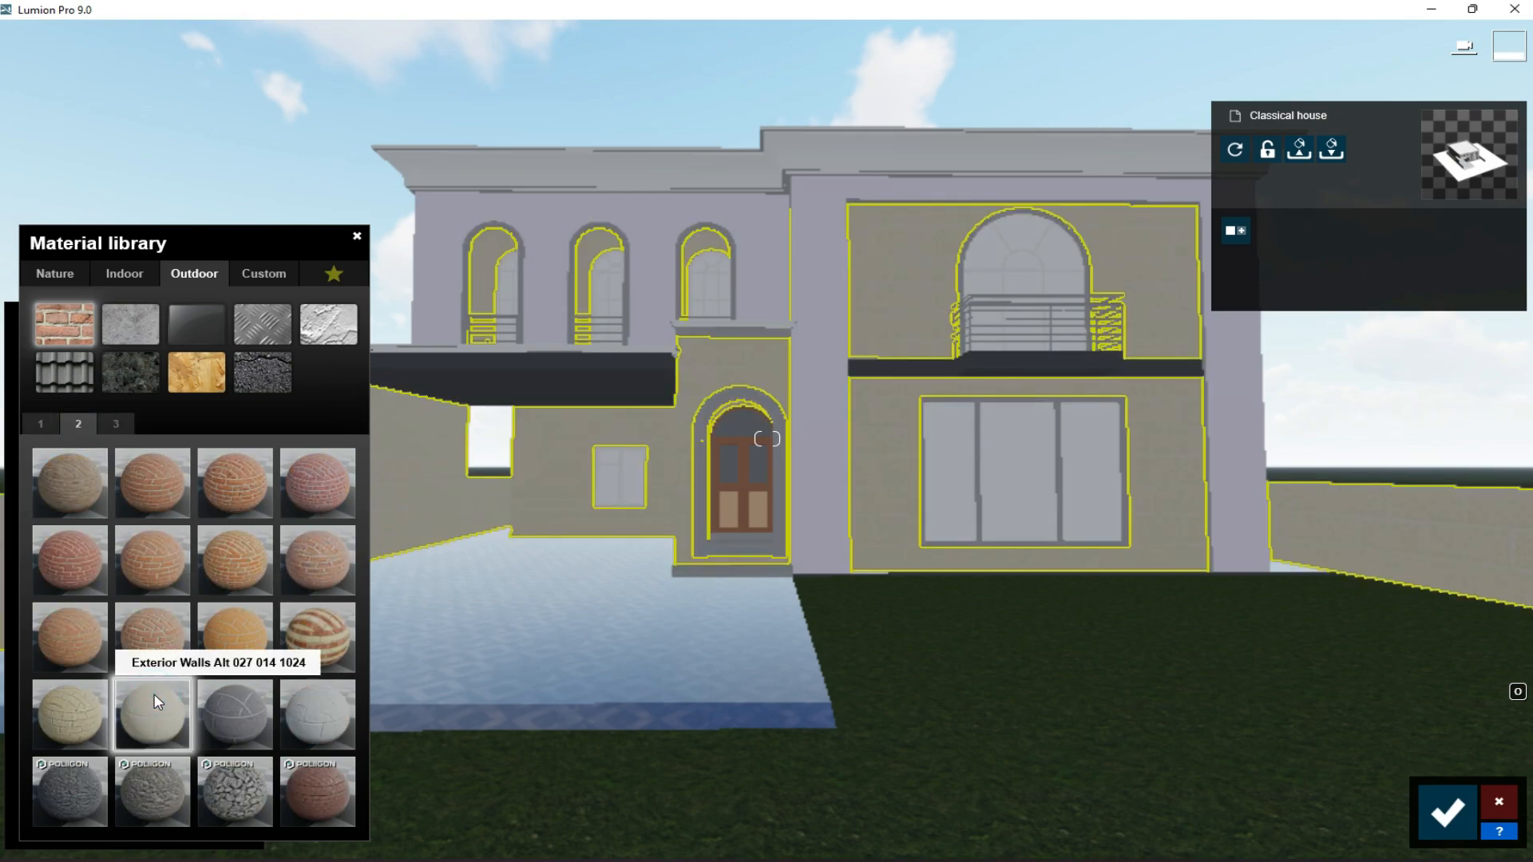
pyautogui.click(157, 702)
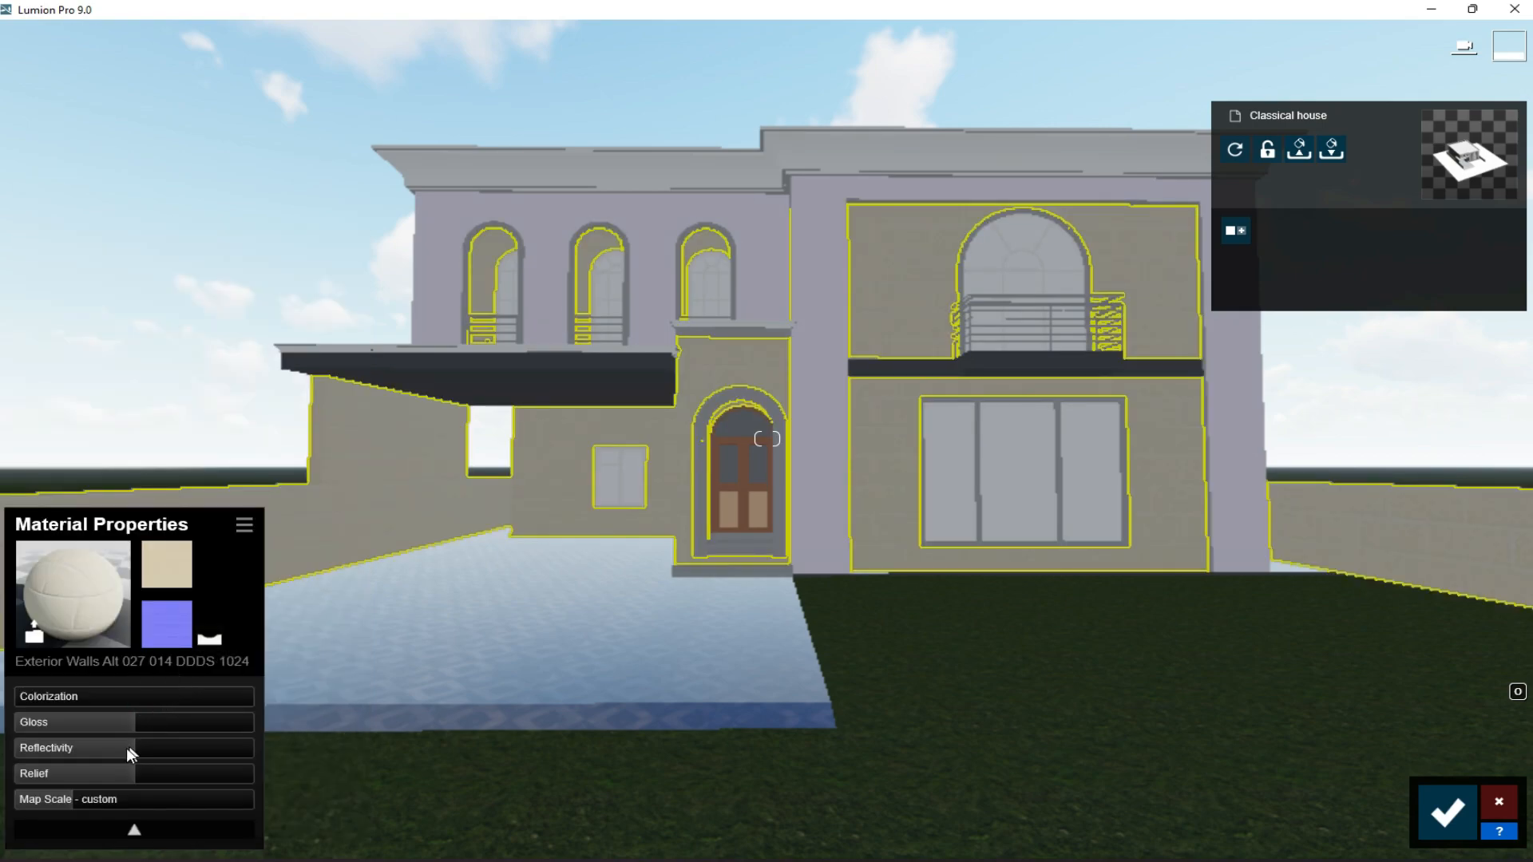
# - Adjust the wall material's map scale, lower its reflectivity and raise its relief to the maximum
pyautogui.press('w')
pyautogui.click(46, 797)
pyautogui.moveTo(56, 797); pyautogui.dragTo(63, 797)
pyautogui.moveTo(132, 749)
pyautogui.mouseDown()
pyautogui.moveTo(99, 748)
pyautogui.moveTo(277, 769)
pyautogui.mouseUp()
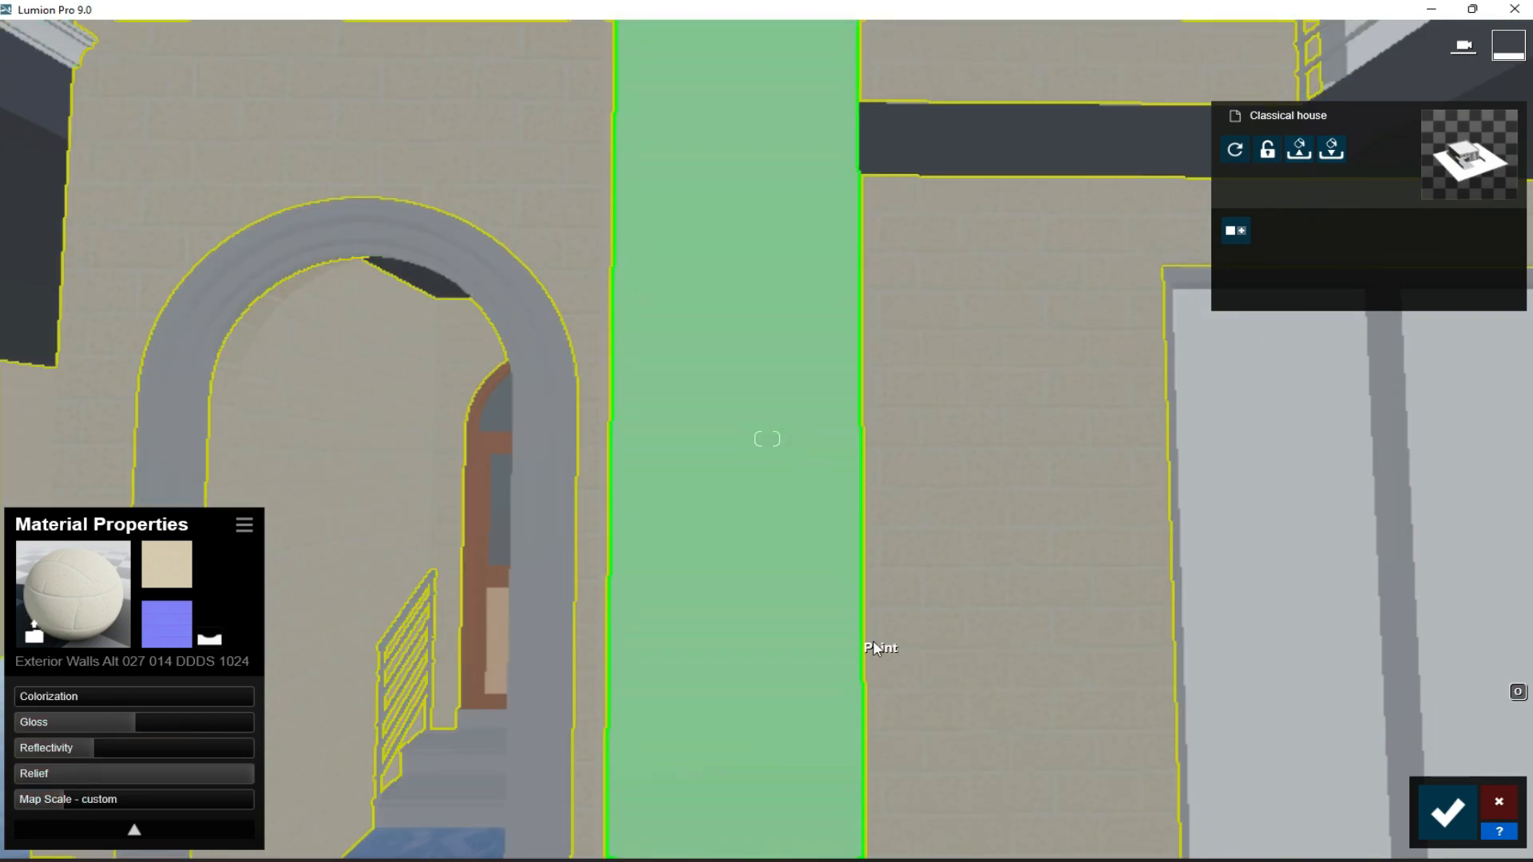
pyautogui.press('s')
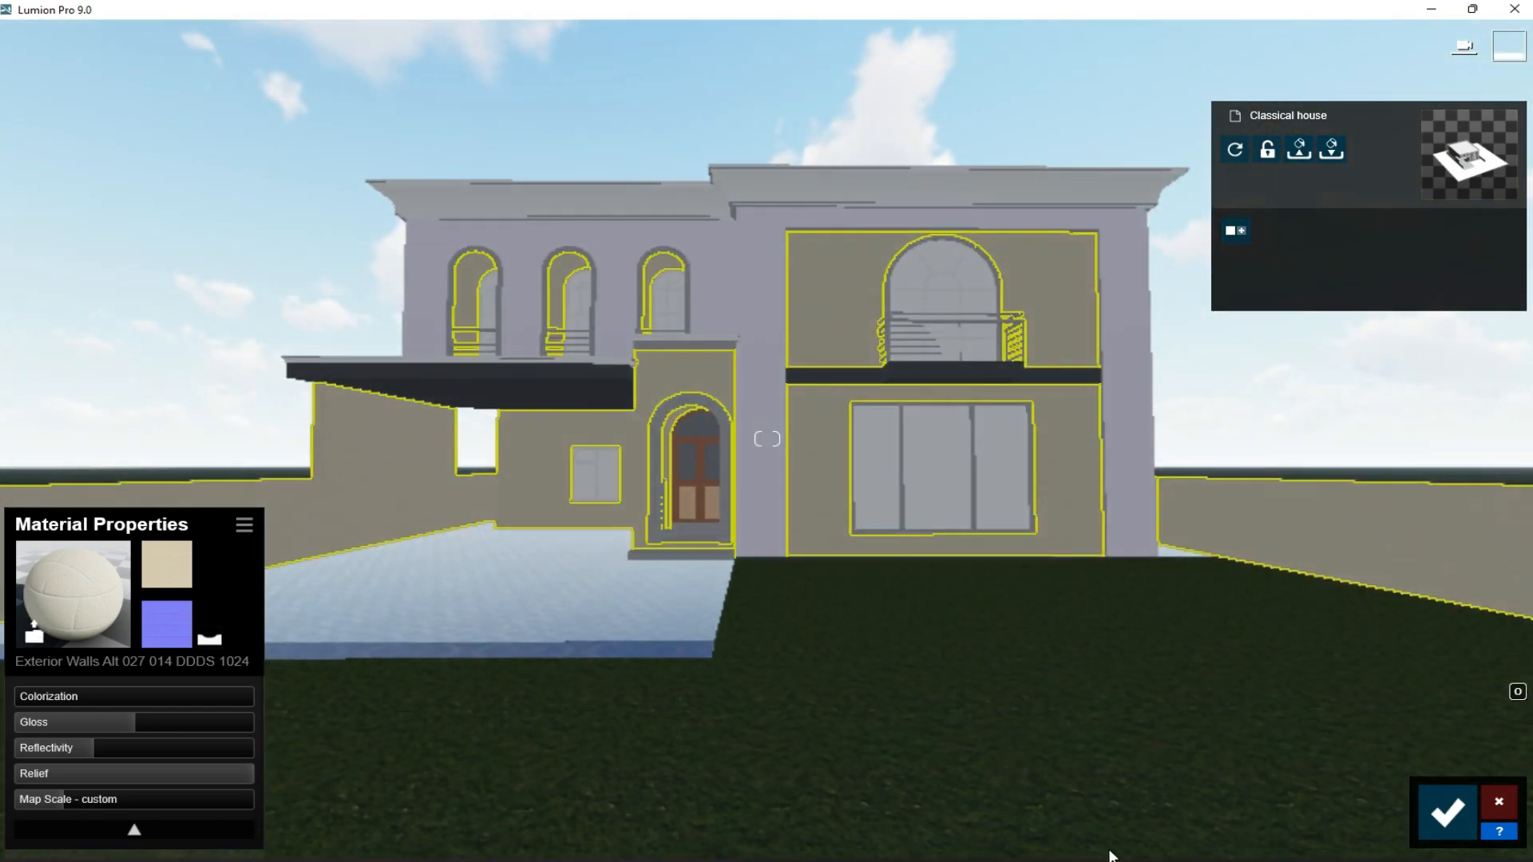
# - Check the reference photo, give the roof cornices a Standard material with strong off-white colorization, and save the changes
pyautogui.click(1120, 860)
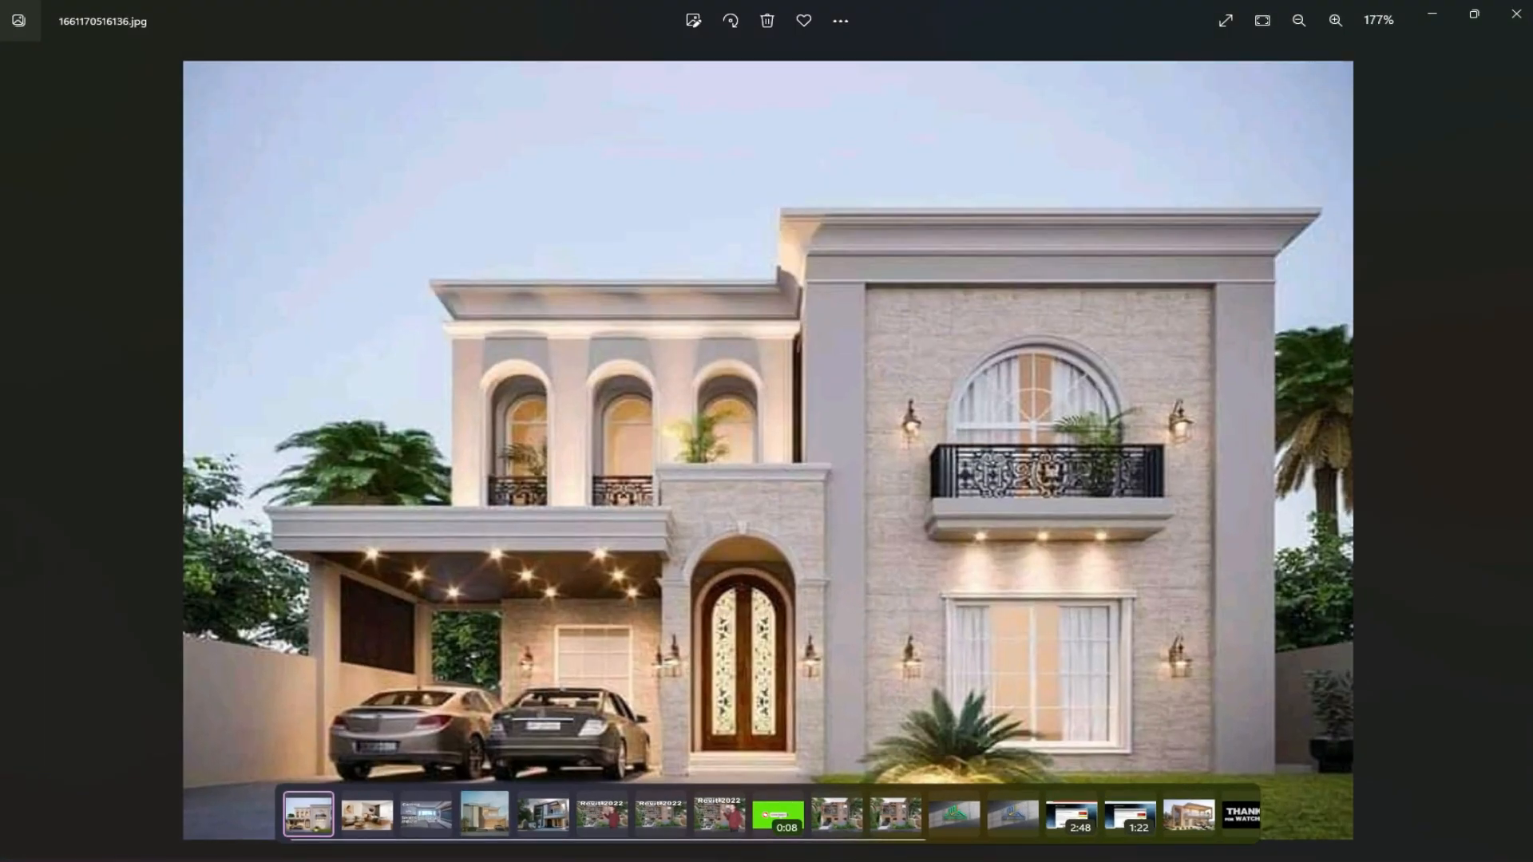
pyautogui.hotkey('alt', 'Tab')
pyautogui.hotkey('alt', 'Tab')
pyautogui.hotkey('alt', 'Tab')
pyautogui.click(932, 185)
pyautogui.click(71, 500)
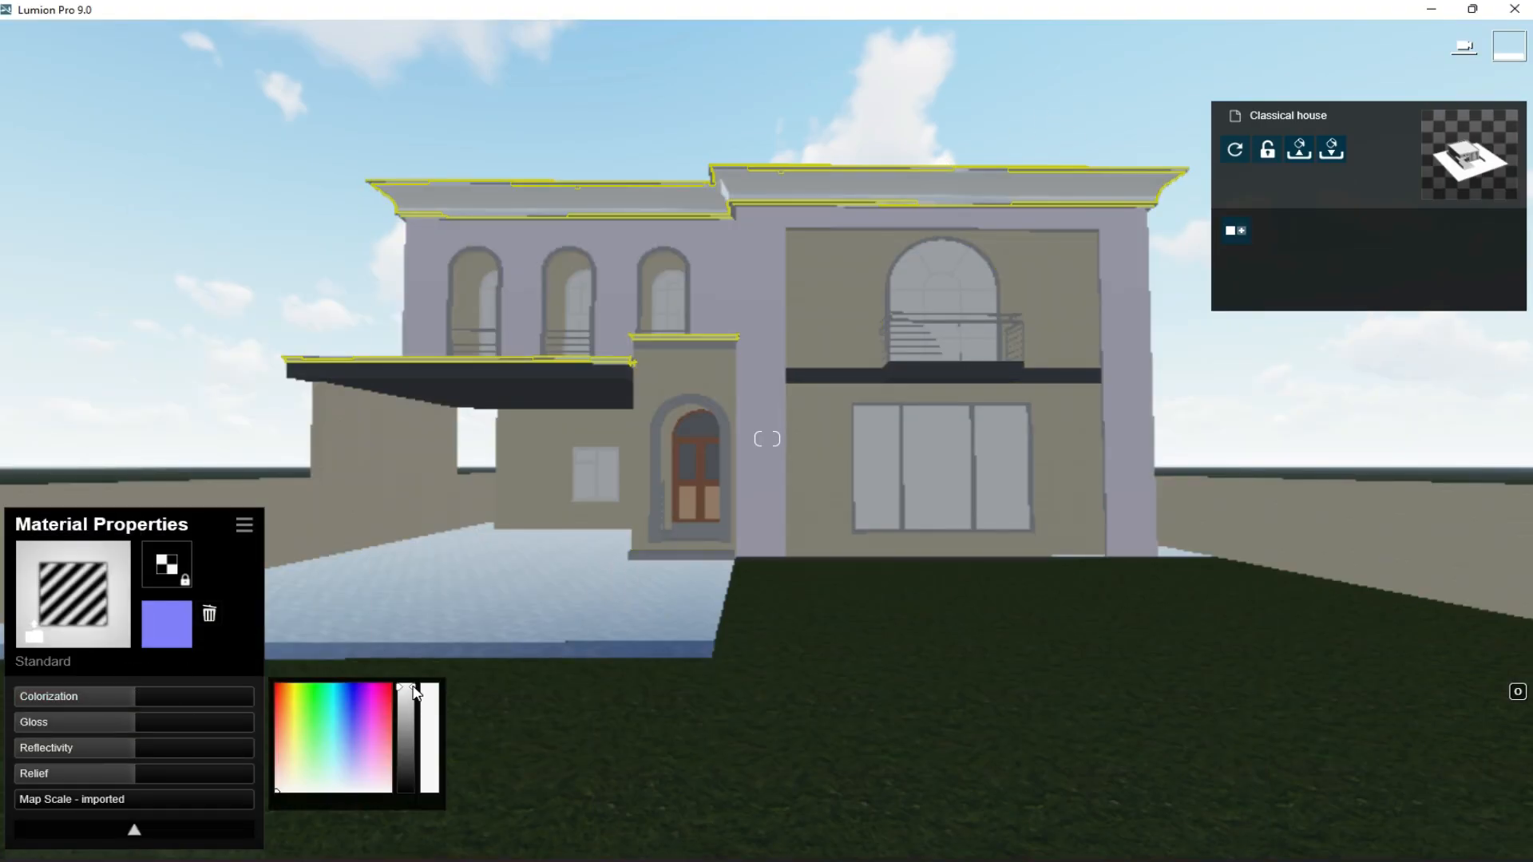
pyautogui.click(174, 701)
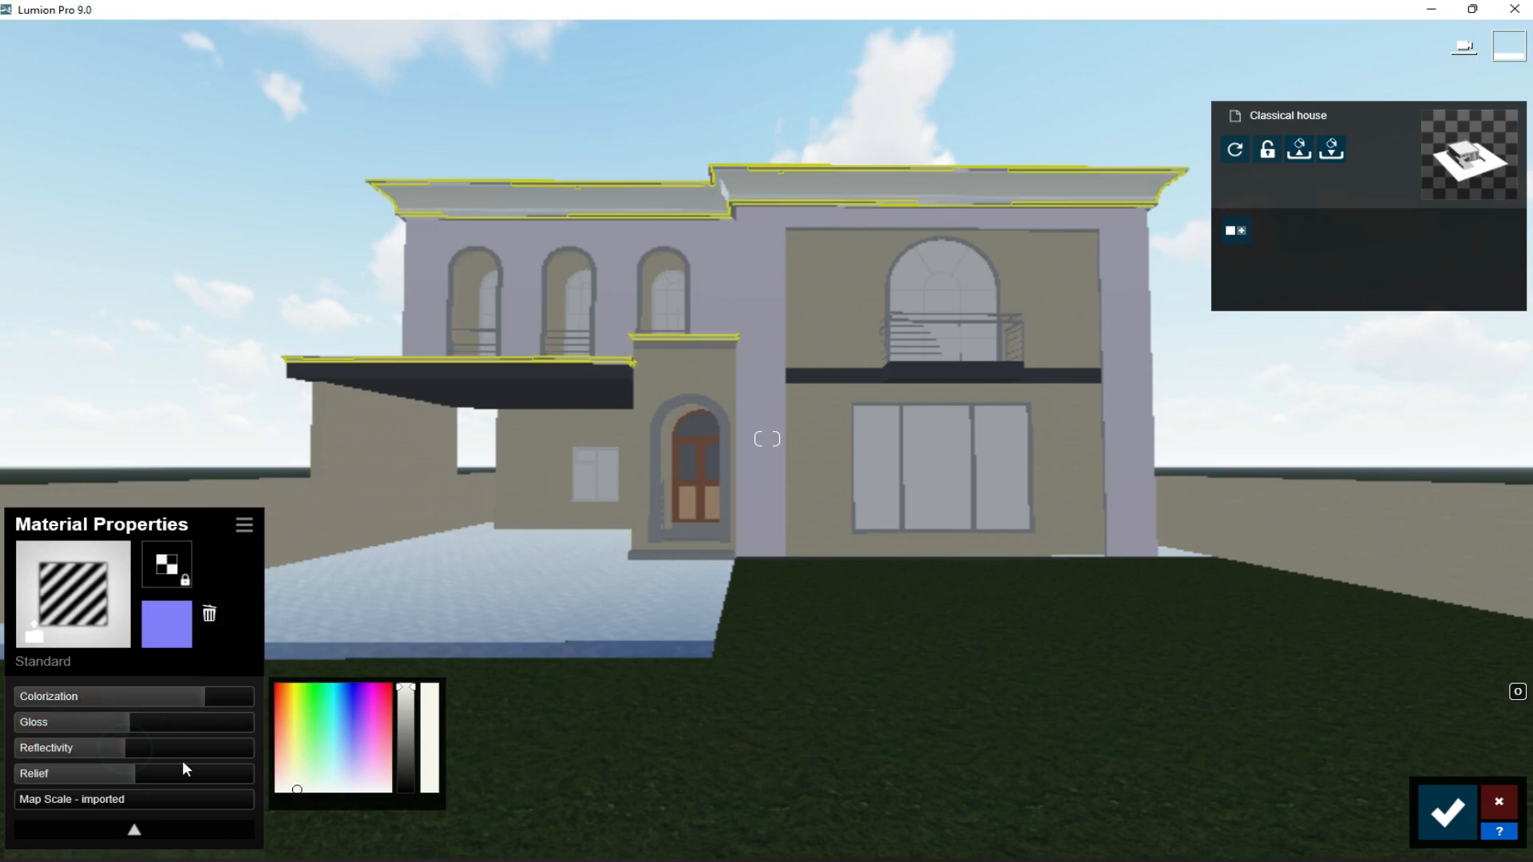
pyautogui.click(1448, 813)
# - Give the painted facade walls a Standard material with a pale tint, gloss about 0.4 and reduced reflectivity, and save it
pyautogui.click(778, 352)
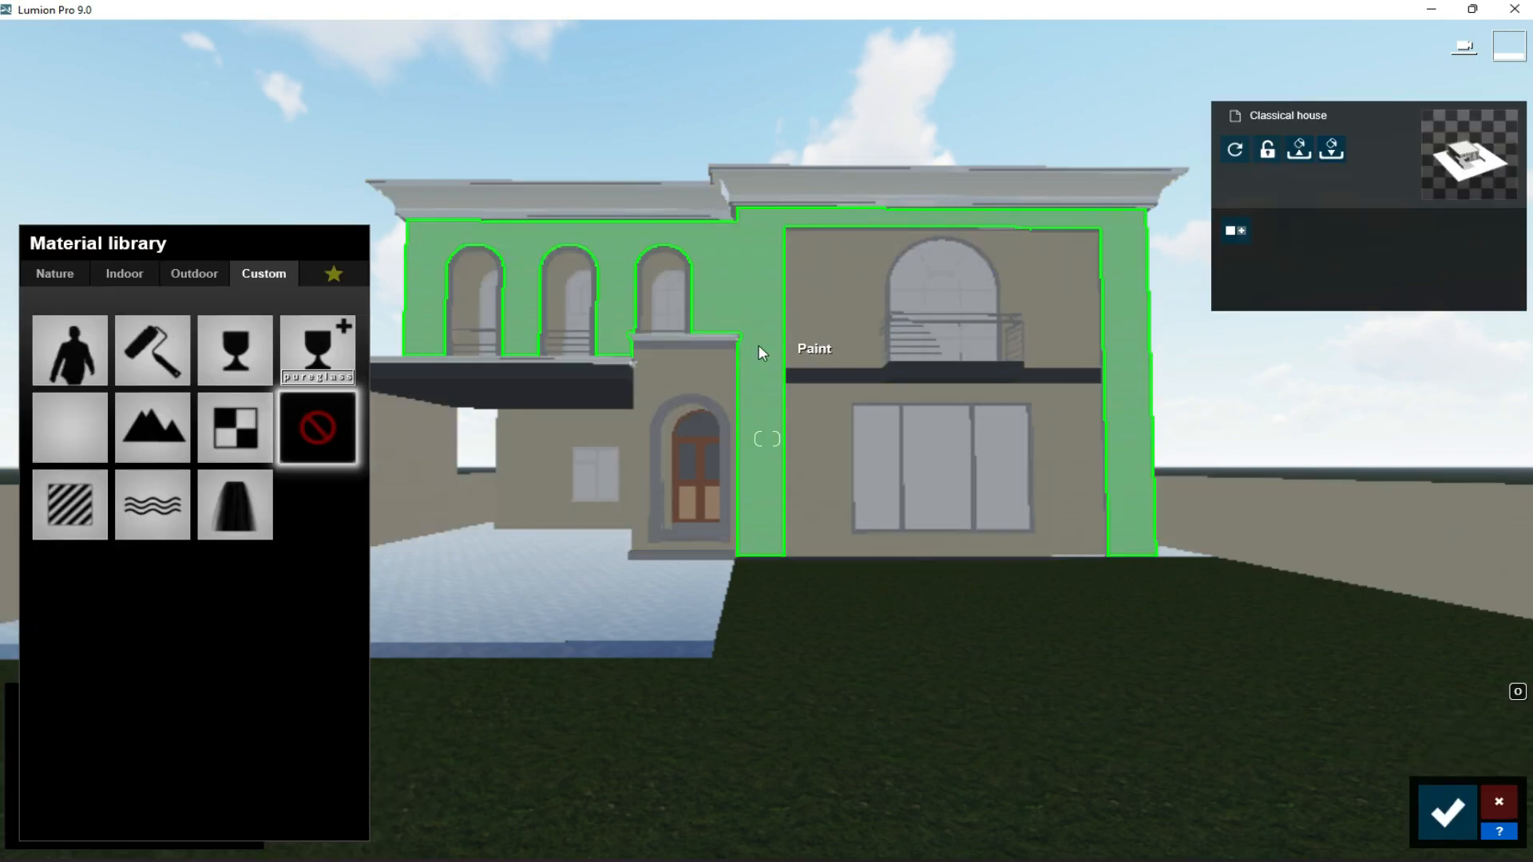
pyautogui.click(60, 439)
pyautogui.click(134, 699)
pyautogui.moveTo(284, 789); pyautogui.dragTo(320, 788)
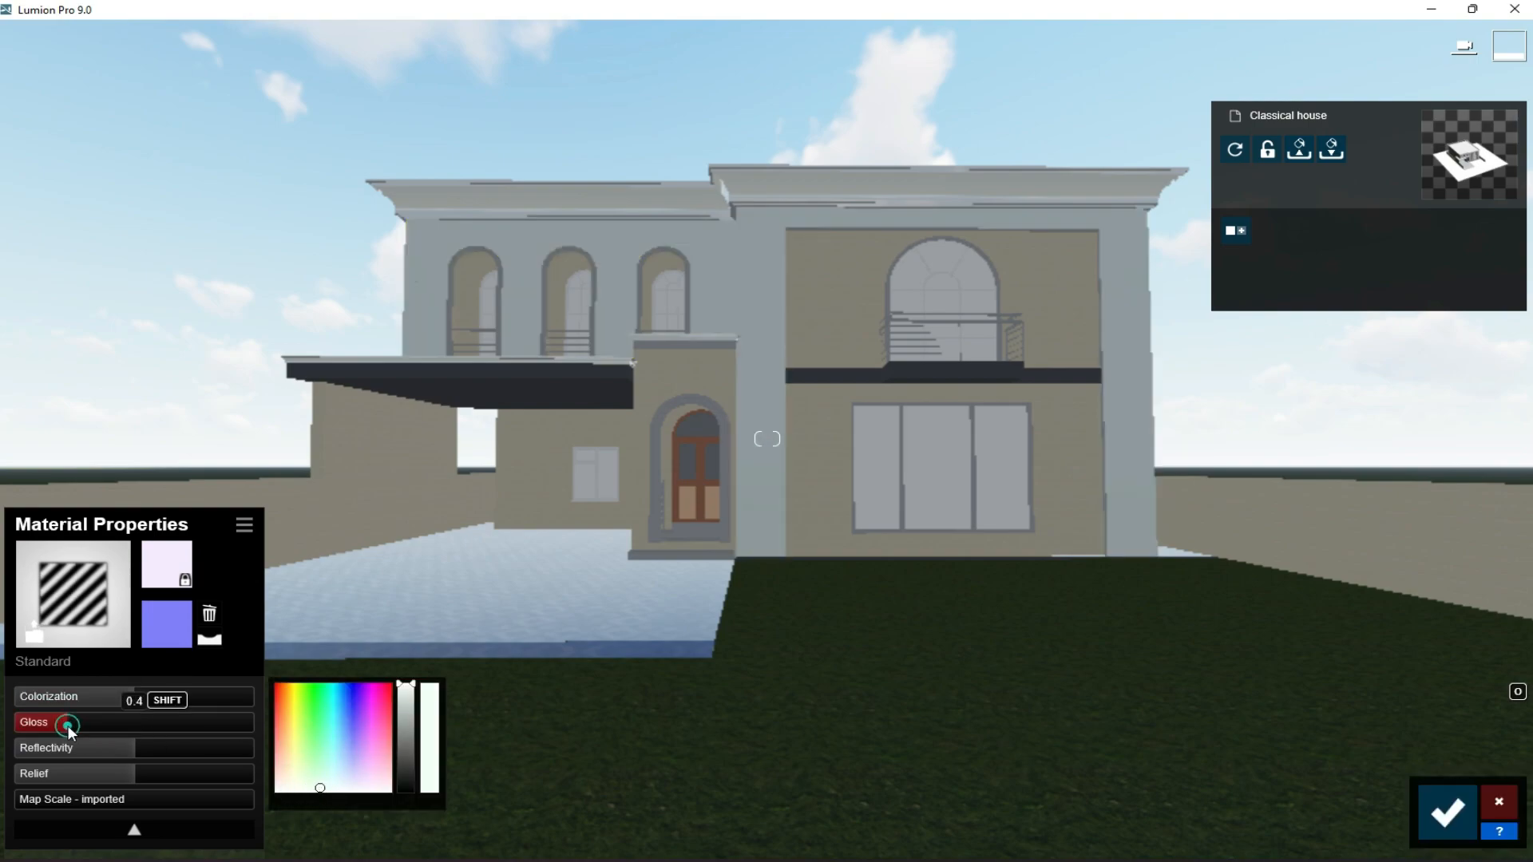
pyautogui.moveTo(120, 750); pyautogui.dragTo(96, 749)
pyautogui.click(103, 749)
pyautogui.click(1447, 813)
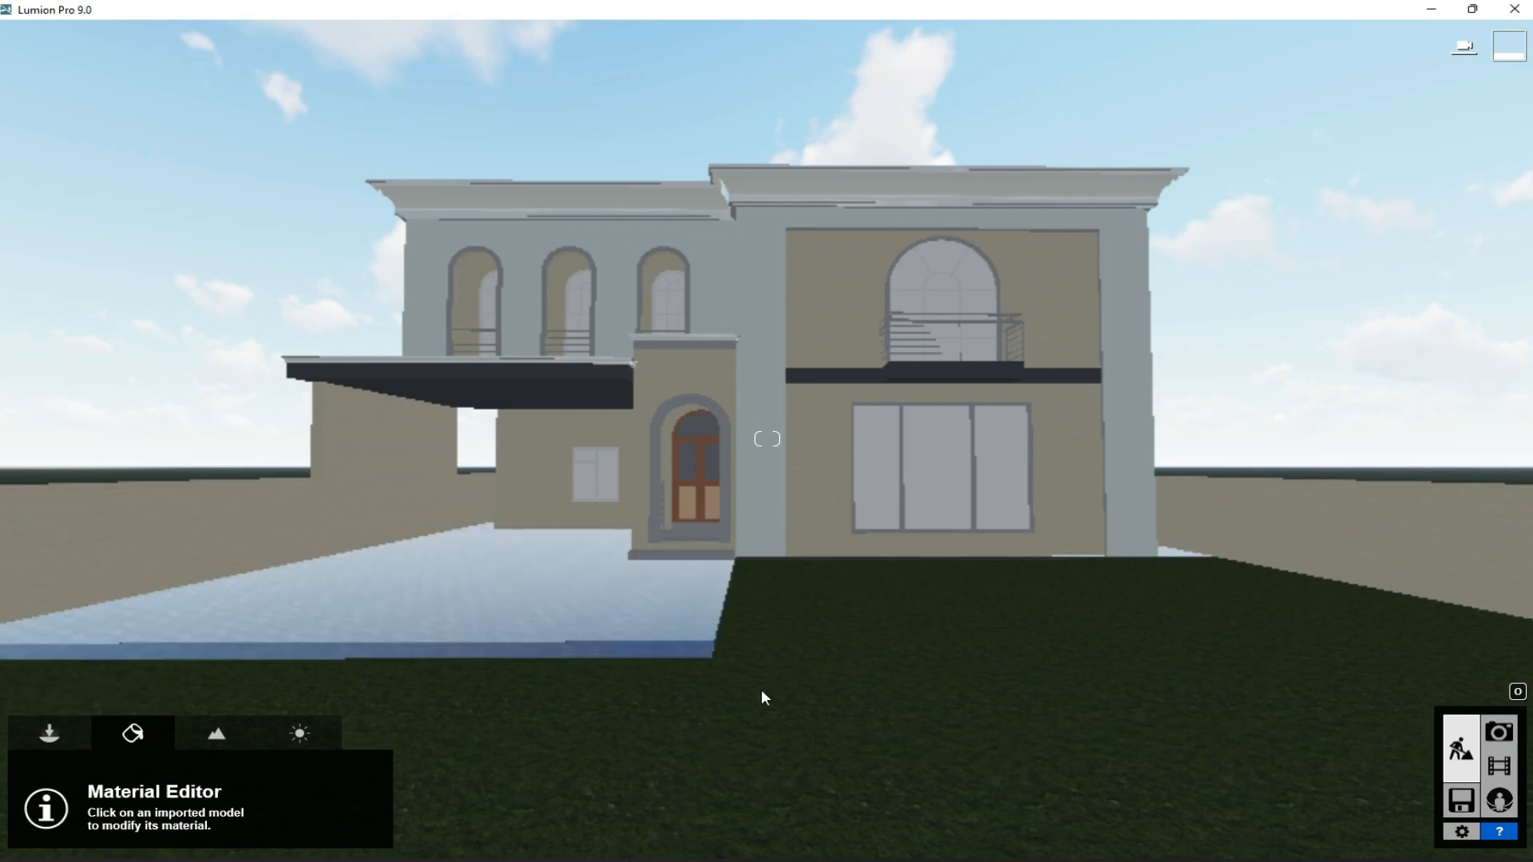
# - Raise the imported Classical house model slightly above the terrain
pyautogui.press('s')
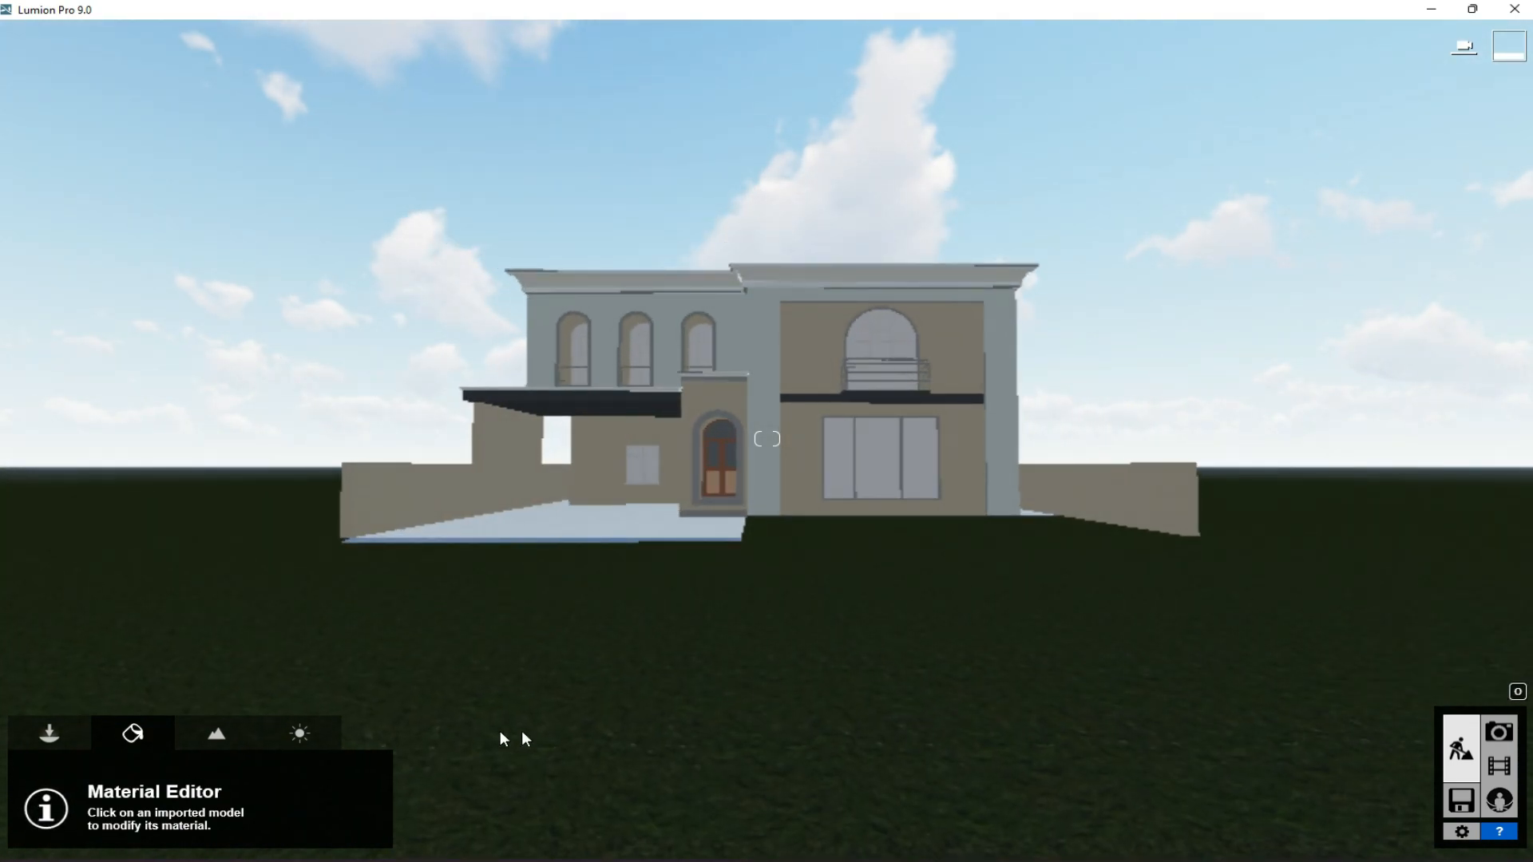
pyautogui.click(47, 736)
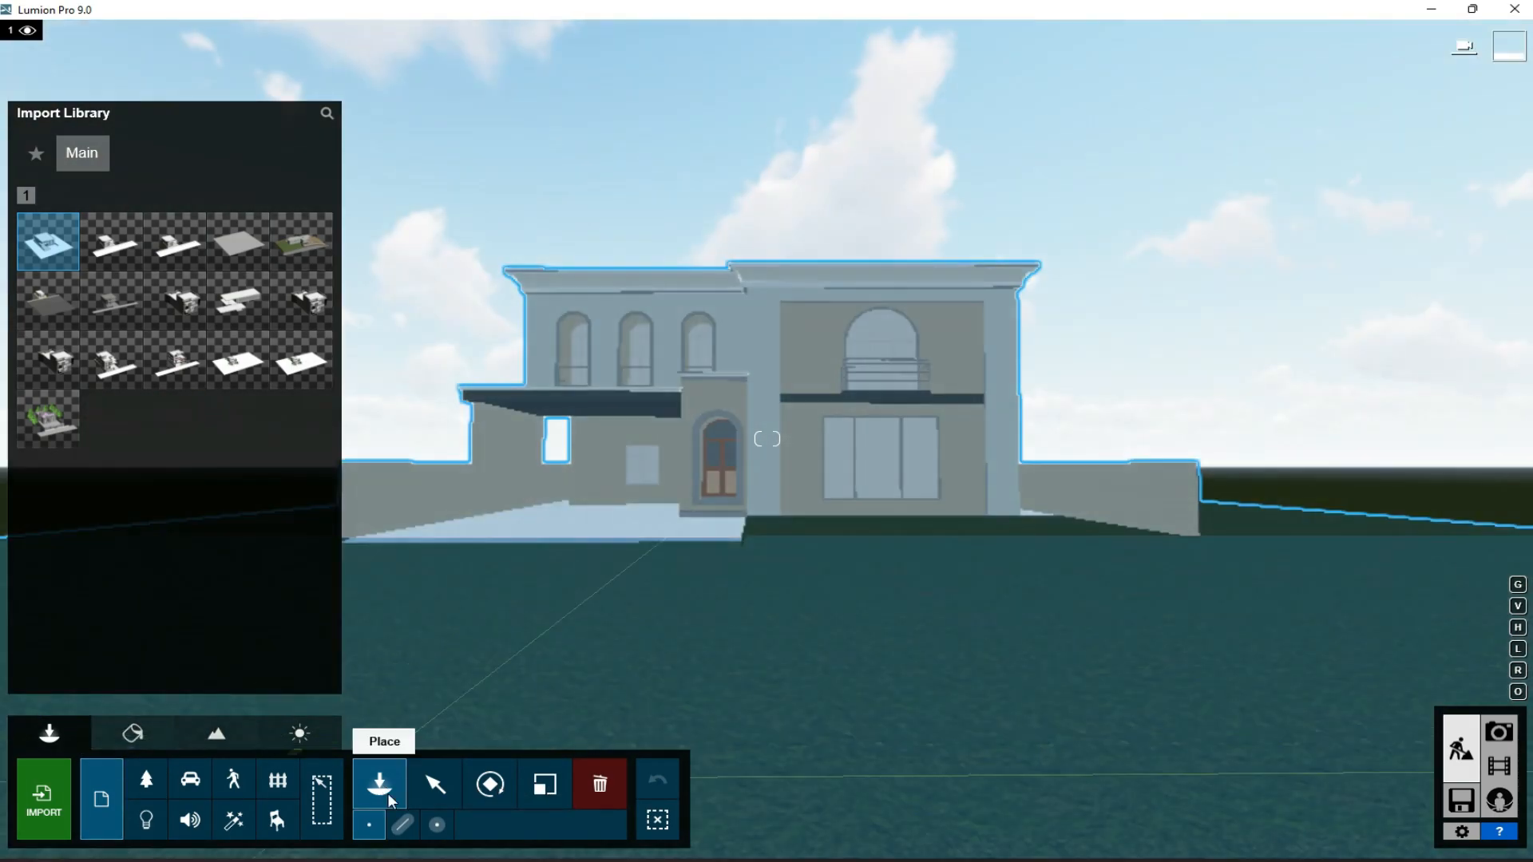
pyautogui.click(436, 785)
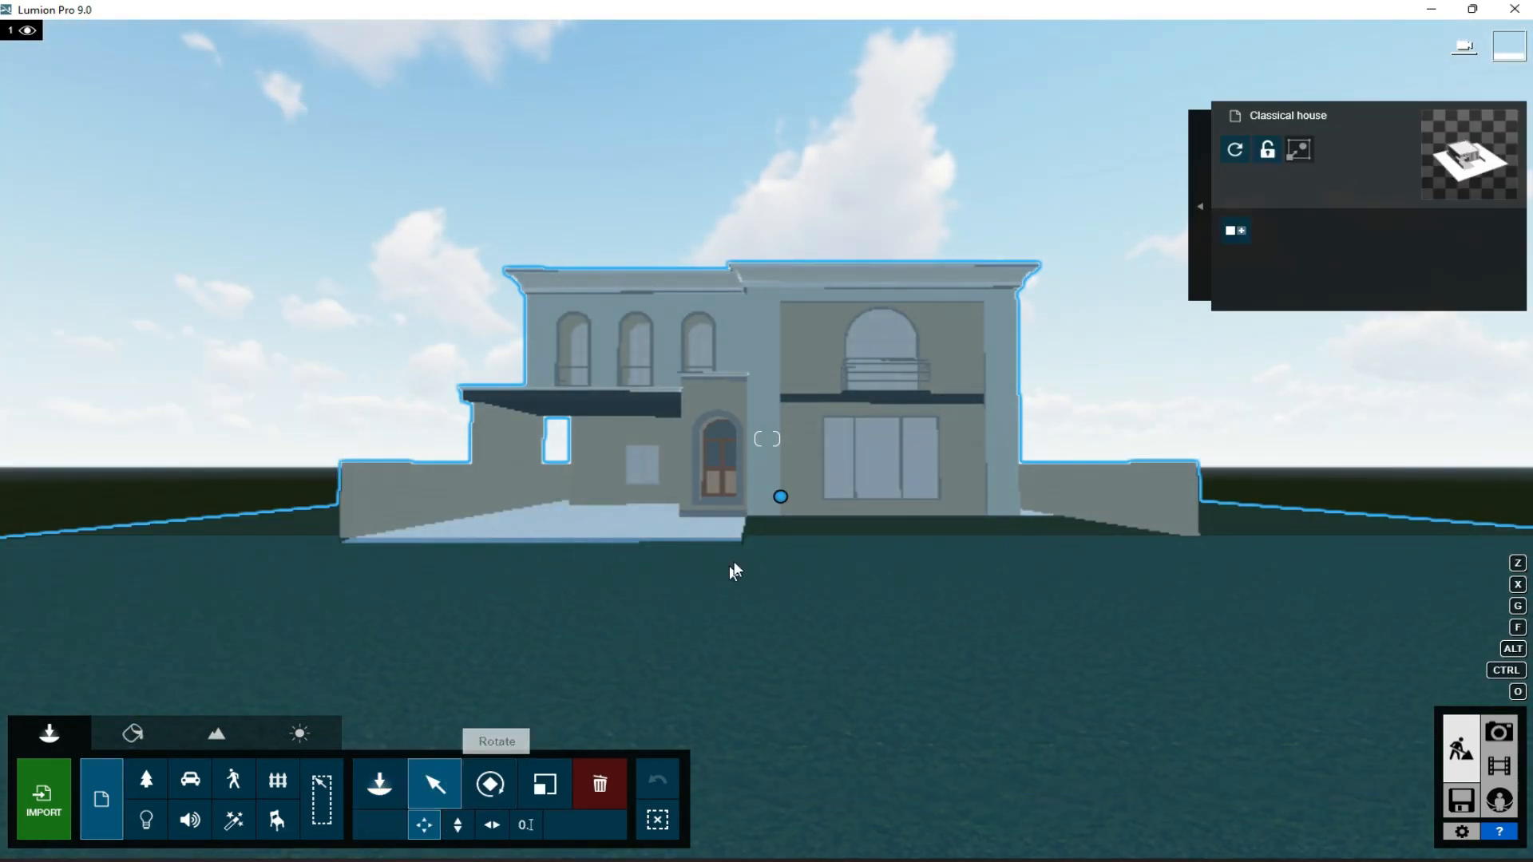
pyautogui.moveTo(780, 497); pyautogui.dragTo(775, 463)
pyautogui.press('w')
# - Apply the Clean Cut Grass nature material to the ground around the house and save the changes
pyautogui.click(133, 734)
pyautogui.click(617, 827)
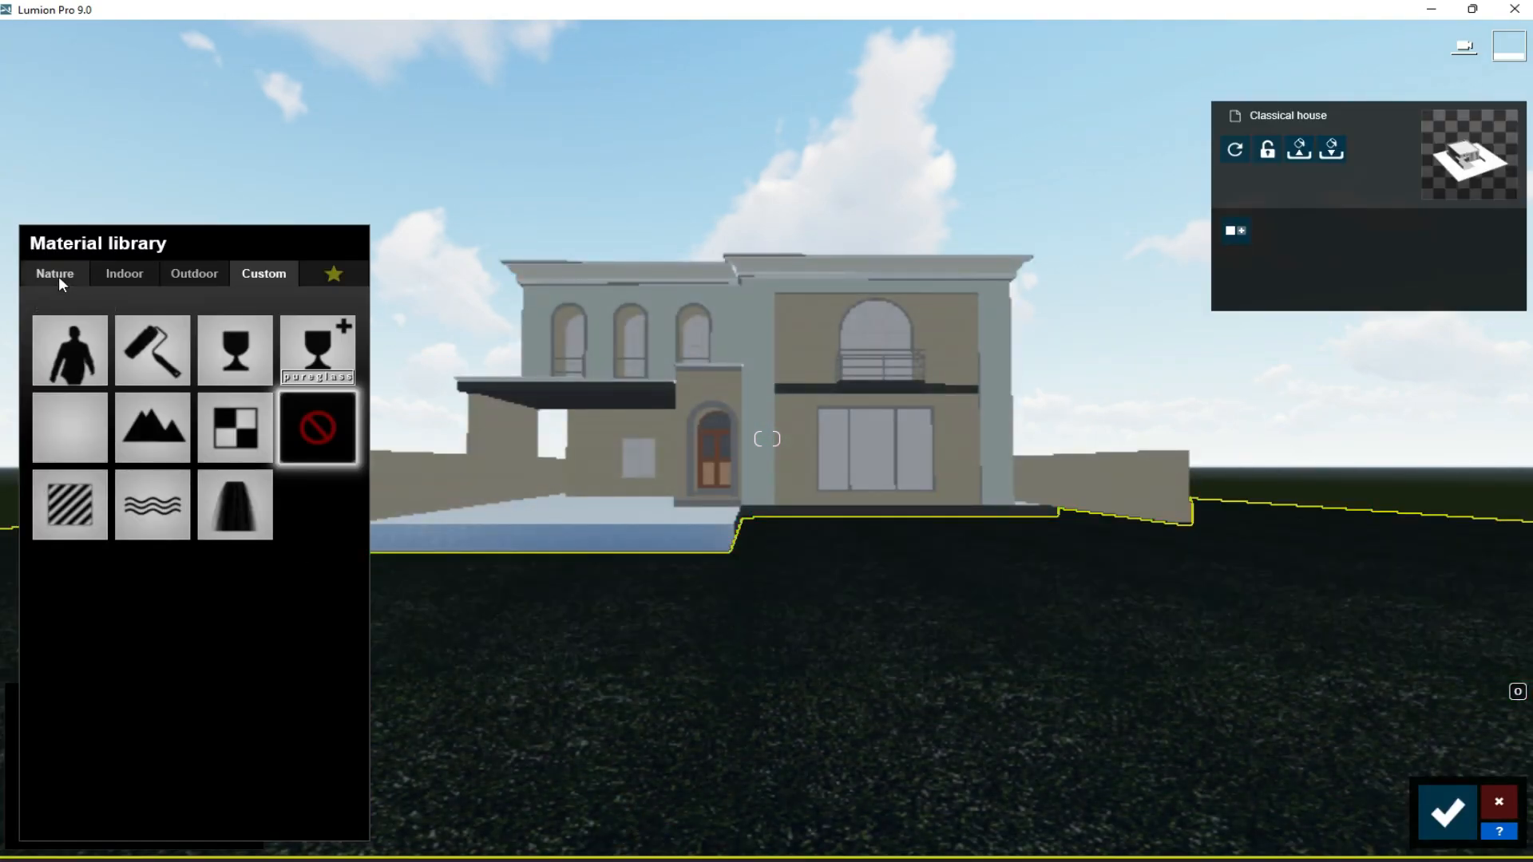
pyautogui.click(56, 274)
pyautogui.click(77, 417)
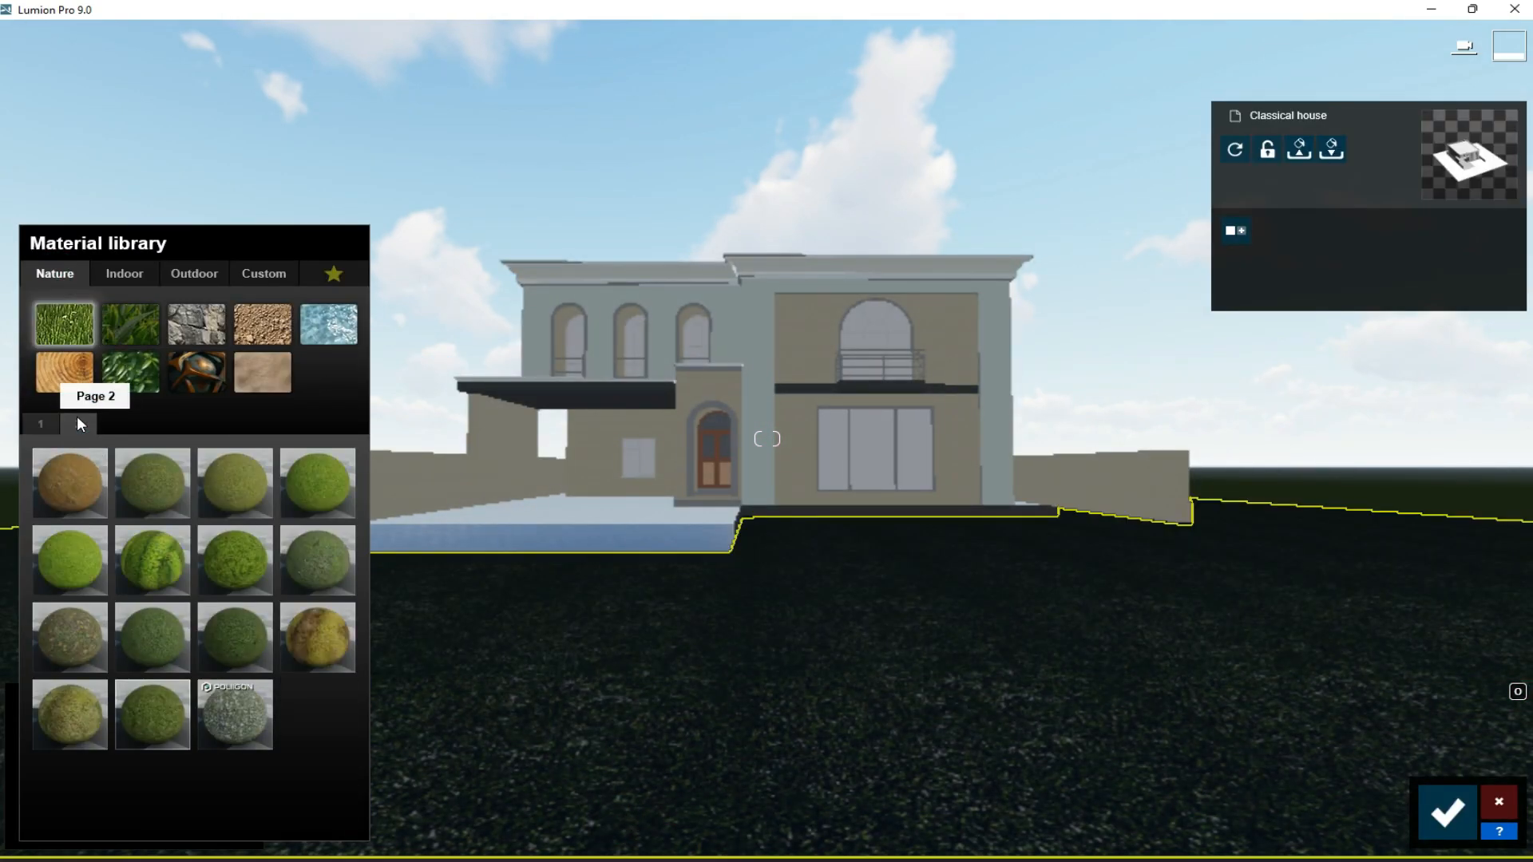
pyautogui.click(144, 640)
pyautogui.click(130, 323)
pyautogui.click(223, 556)
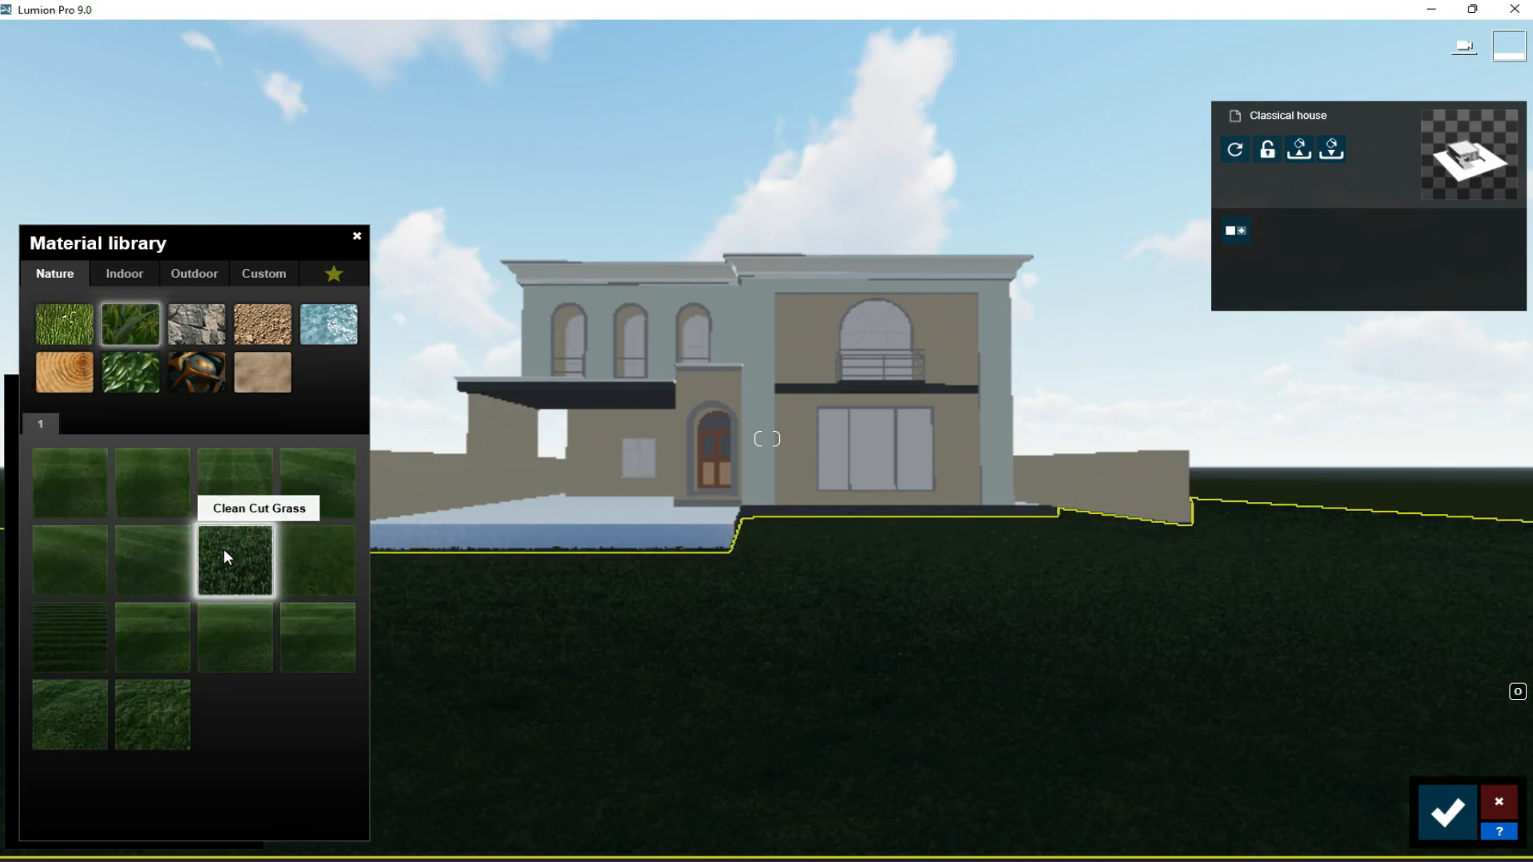
pyautogui.click(1453, 812)
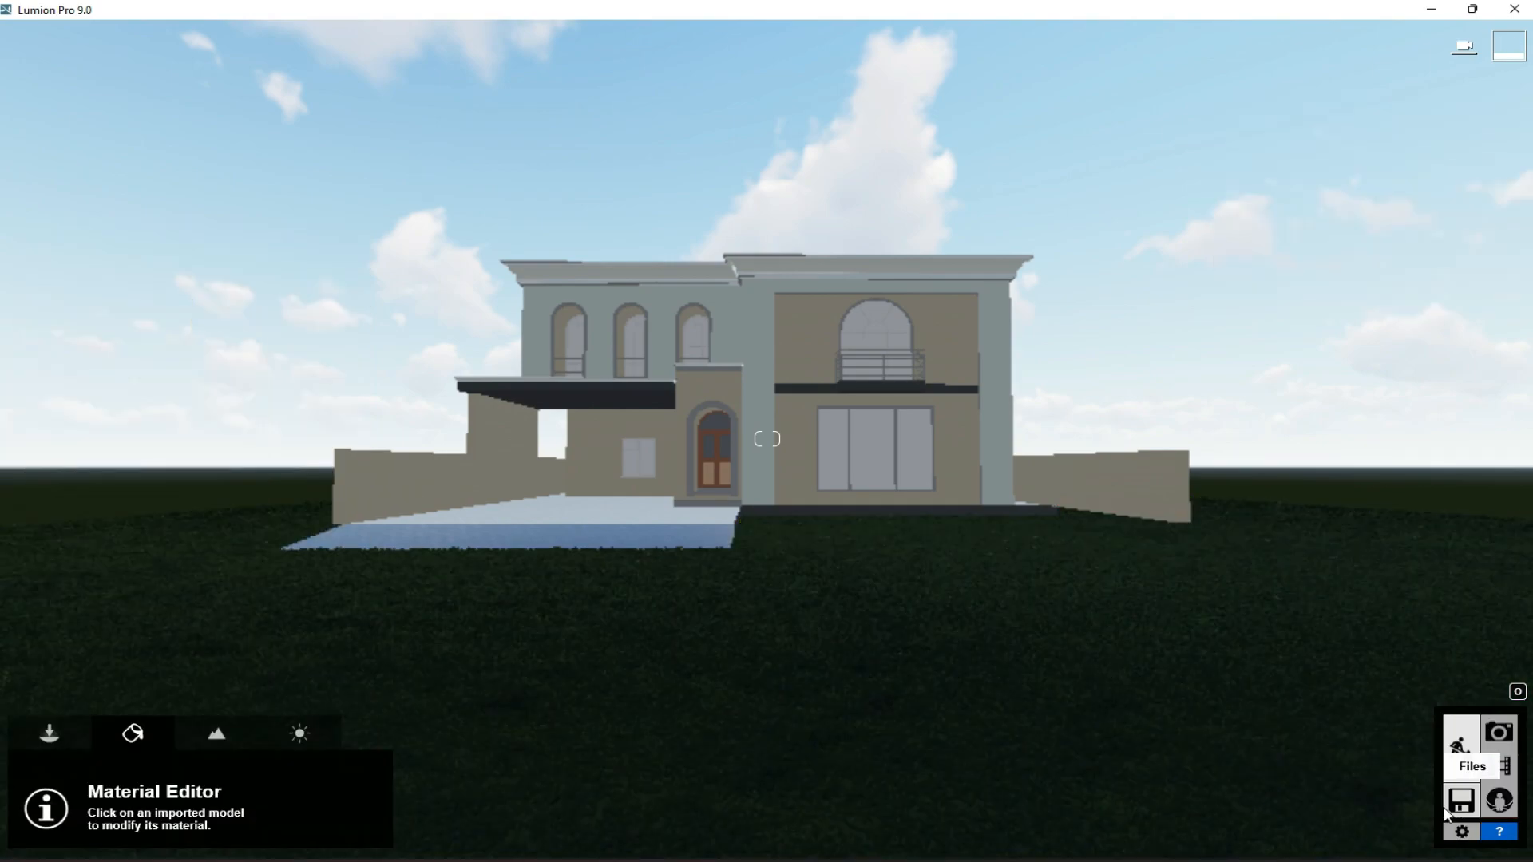
# - Apply the outdoor metal material Polii Metal PaintedBlackWorn 001 2K to the balcony railings and save the changes
pyautogui.press('w')
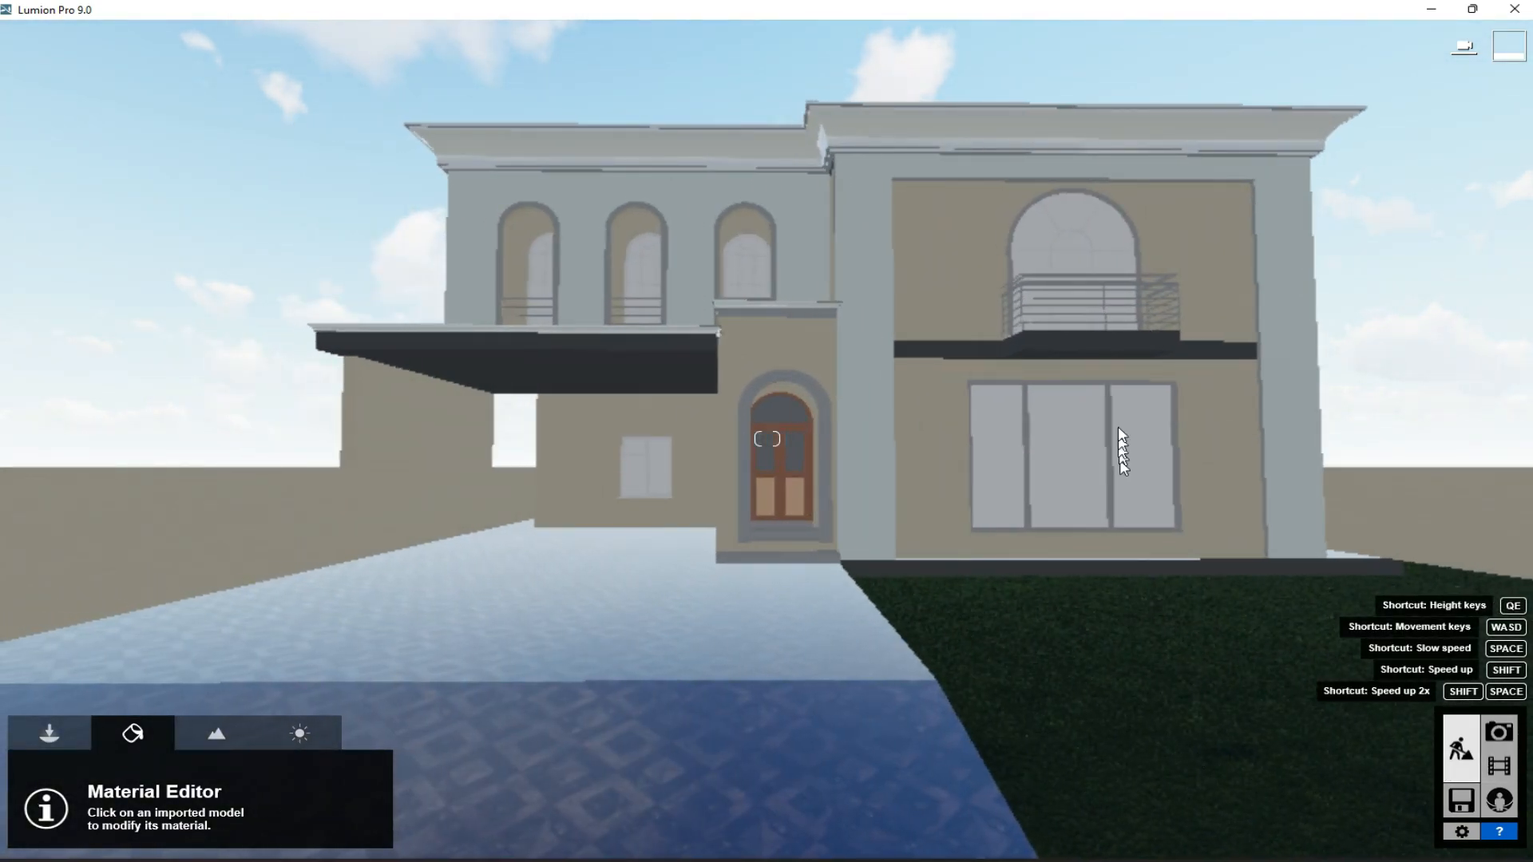
pyautogui.click(1171, 280)
pyautogui.click(192, 272)
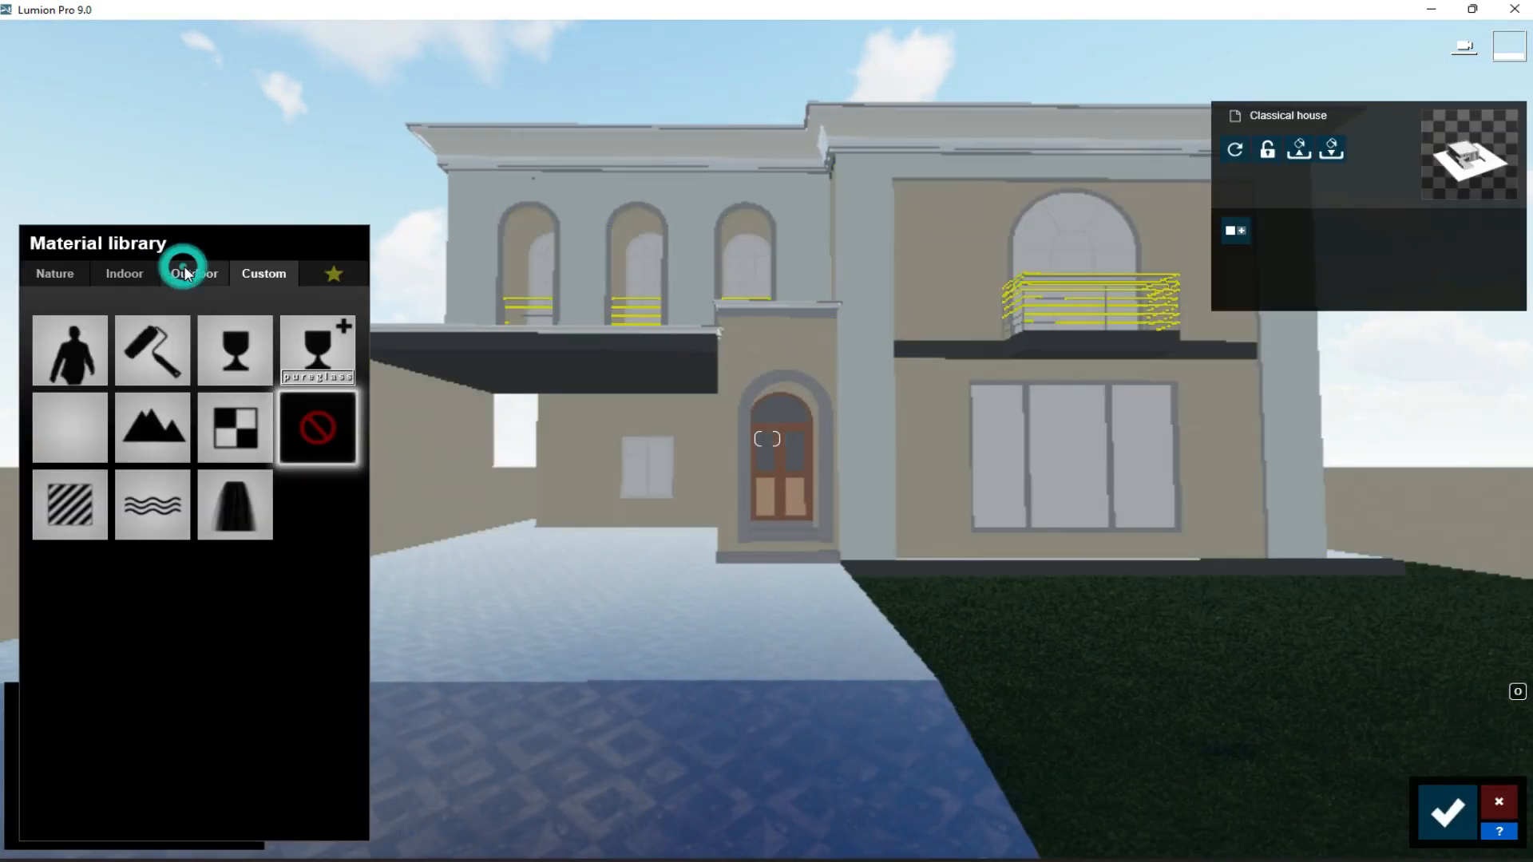
pyautogui.click(254, 330)
pyautogui.click(78, 424)
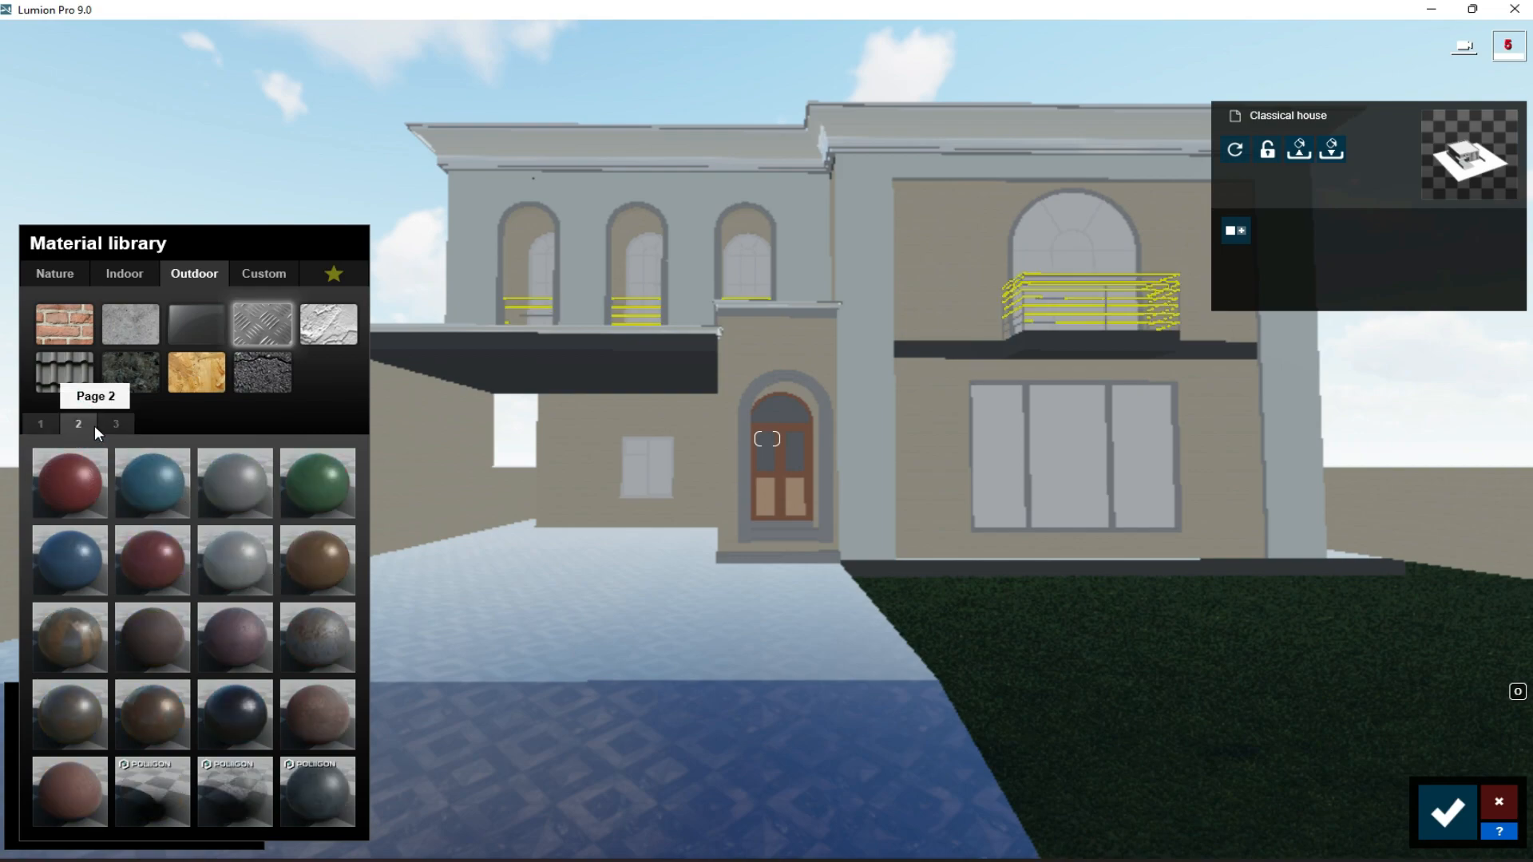
pyautogui.click(115, 424)
pyautogui.click(73, 491)
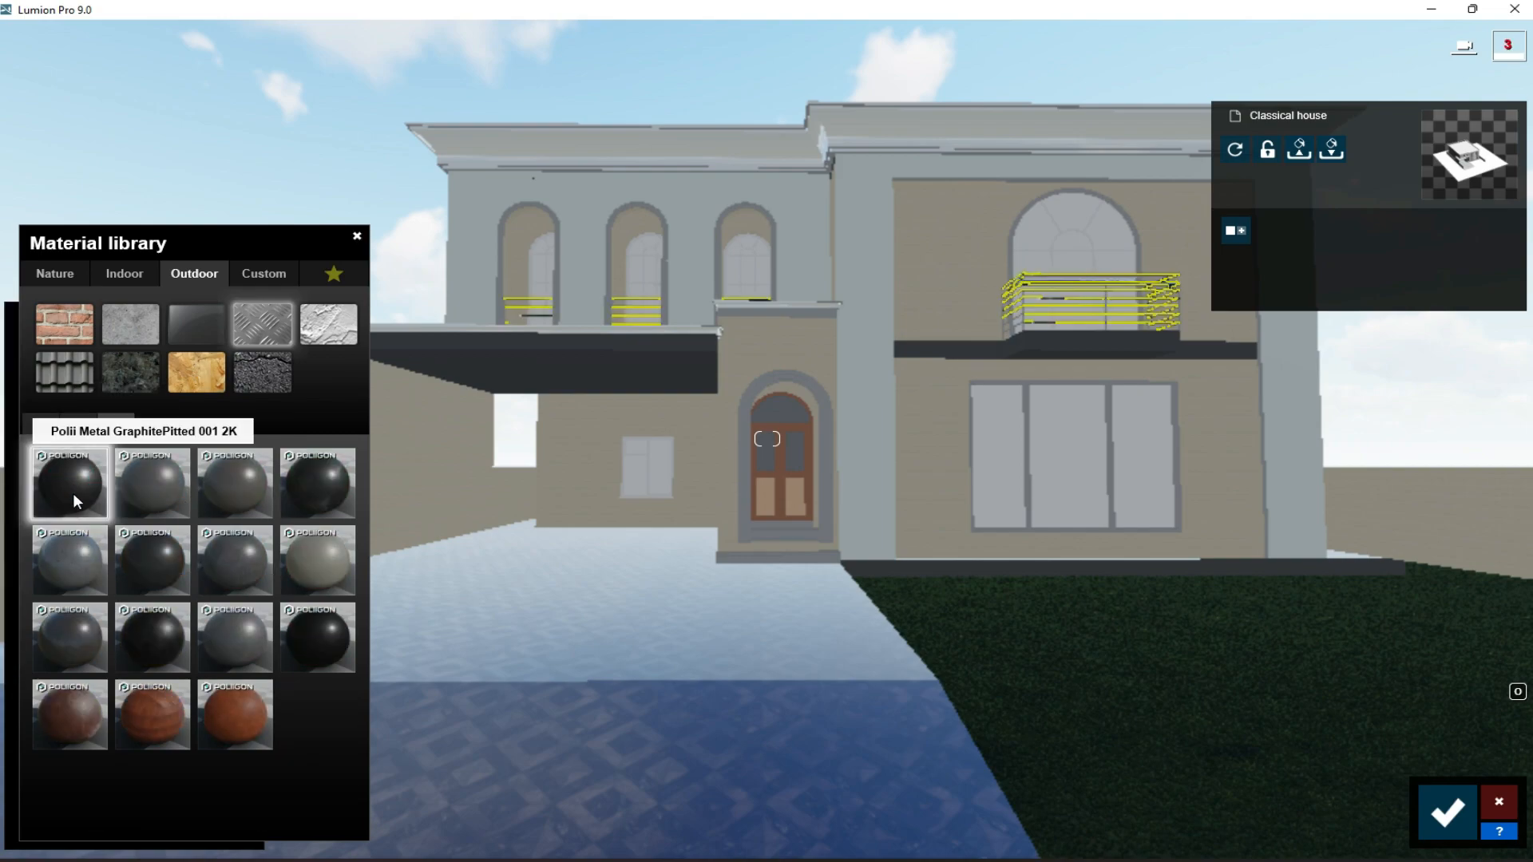
pyautogui.click(290, 482)
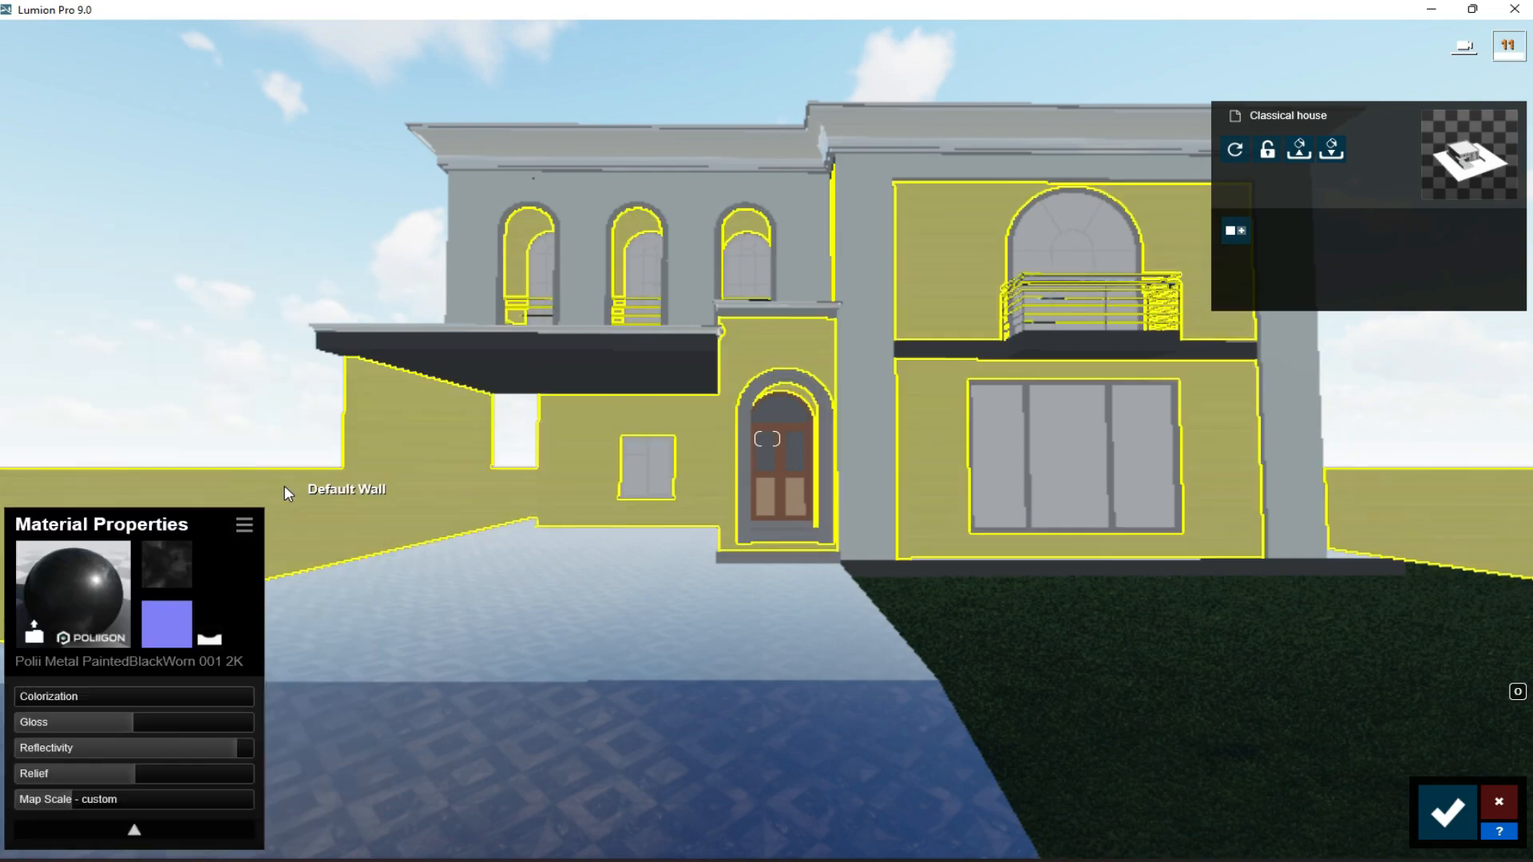
pyautogui.click(1447, 813)
# - Apply the outdoor glass material Glass Panels 002 to the panes of the house windows
pyautogui.click(653, 449)
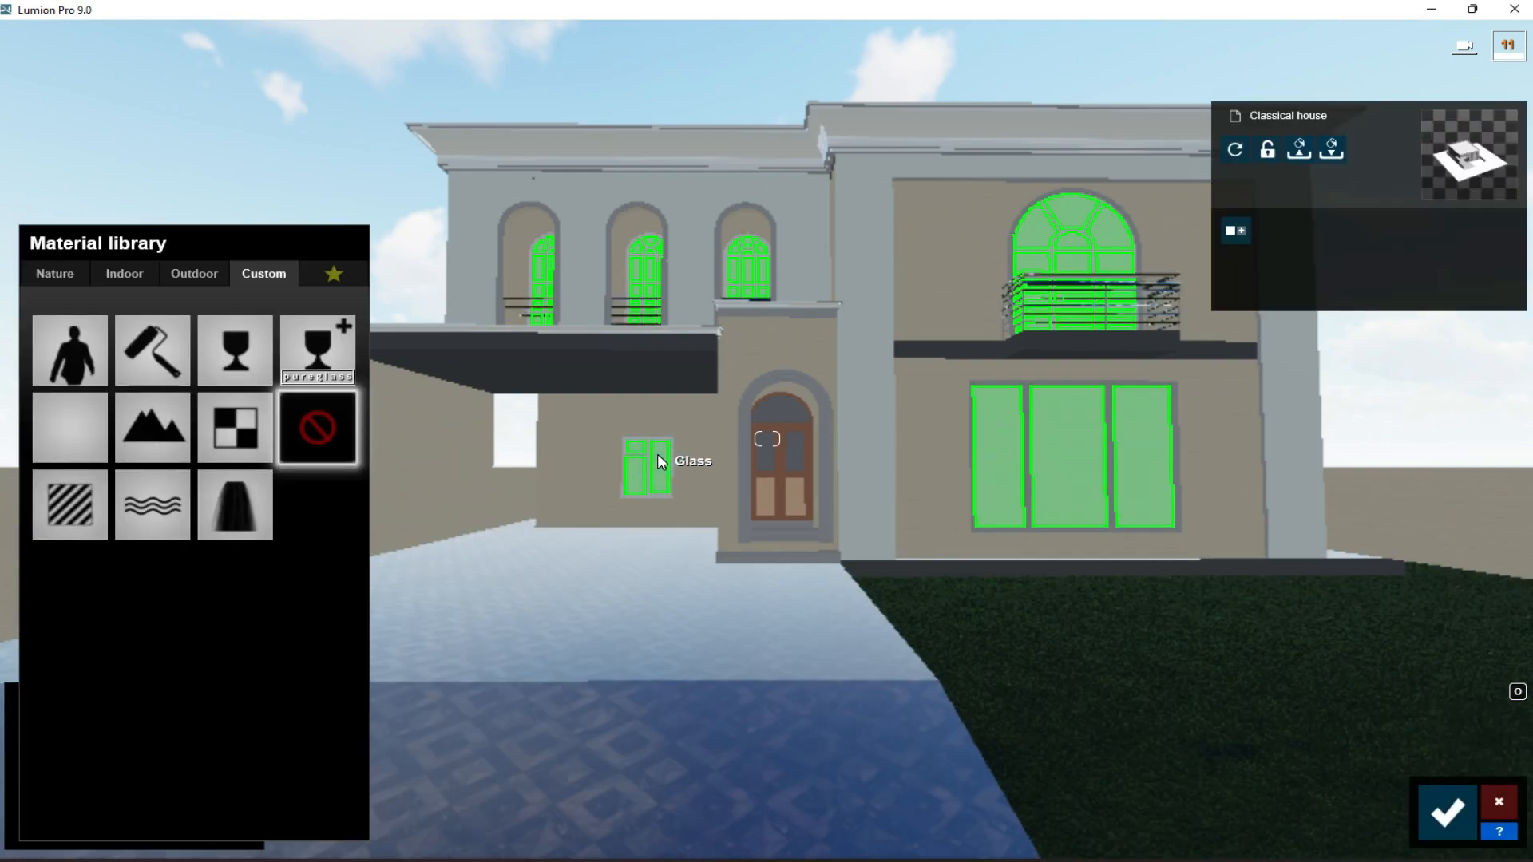
pyautogui.click(184, 274)
pyautogui.click(192, 322)
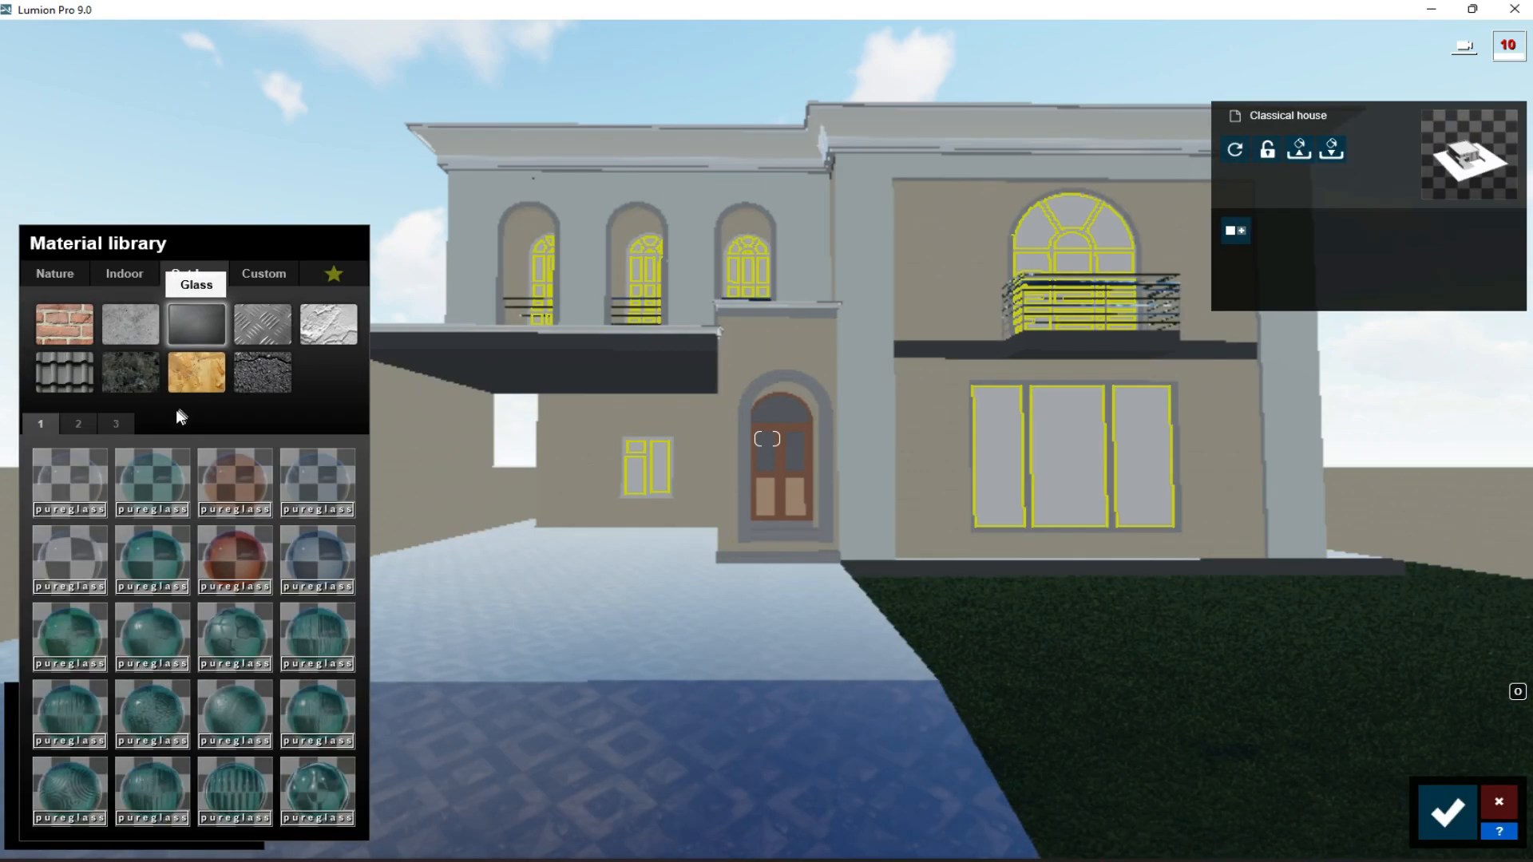
pyautogui.click(147, 483)
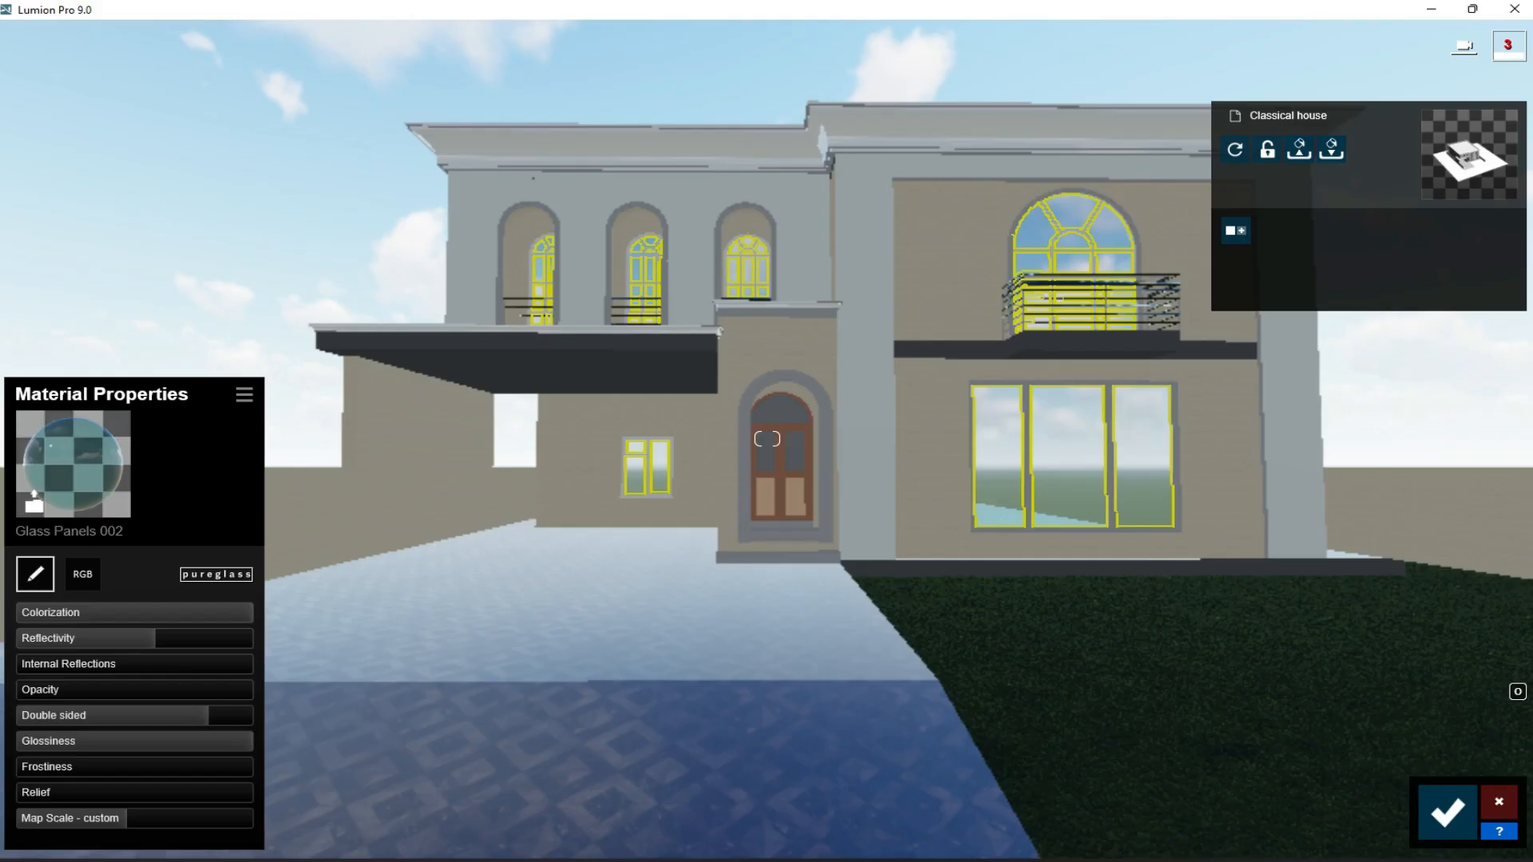
# - Give the frame of the large ground-floor window a Color material set to white
pyautogui.click(1108, 501)
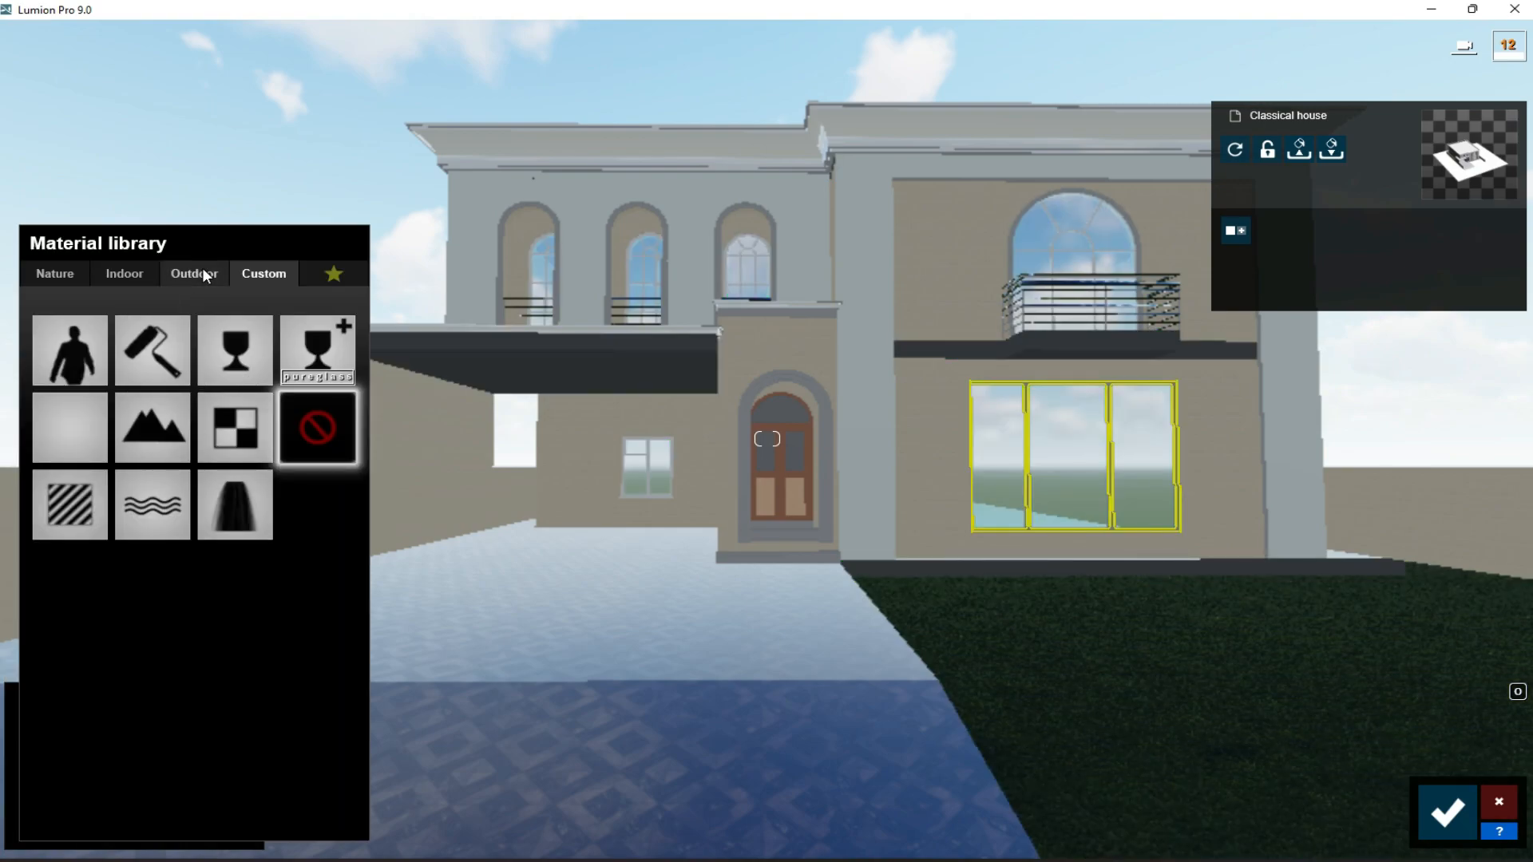
pyautogui.click(145, 364)
pyautogui.moveTo(192, 712); pyautogui.dragTo(216, 692)
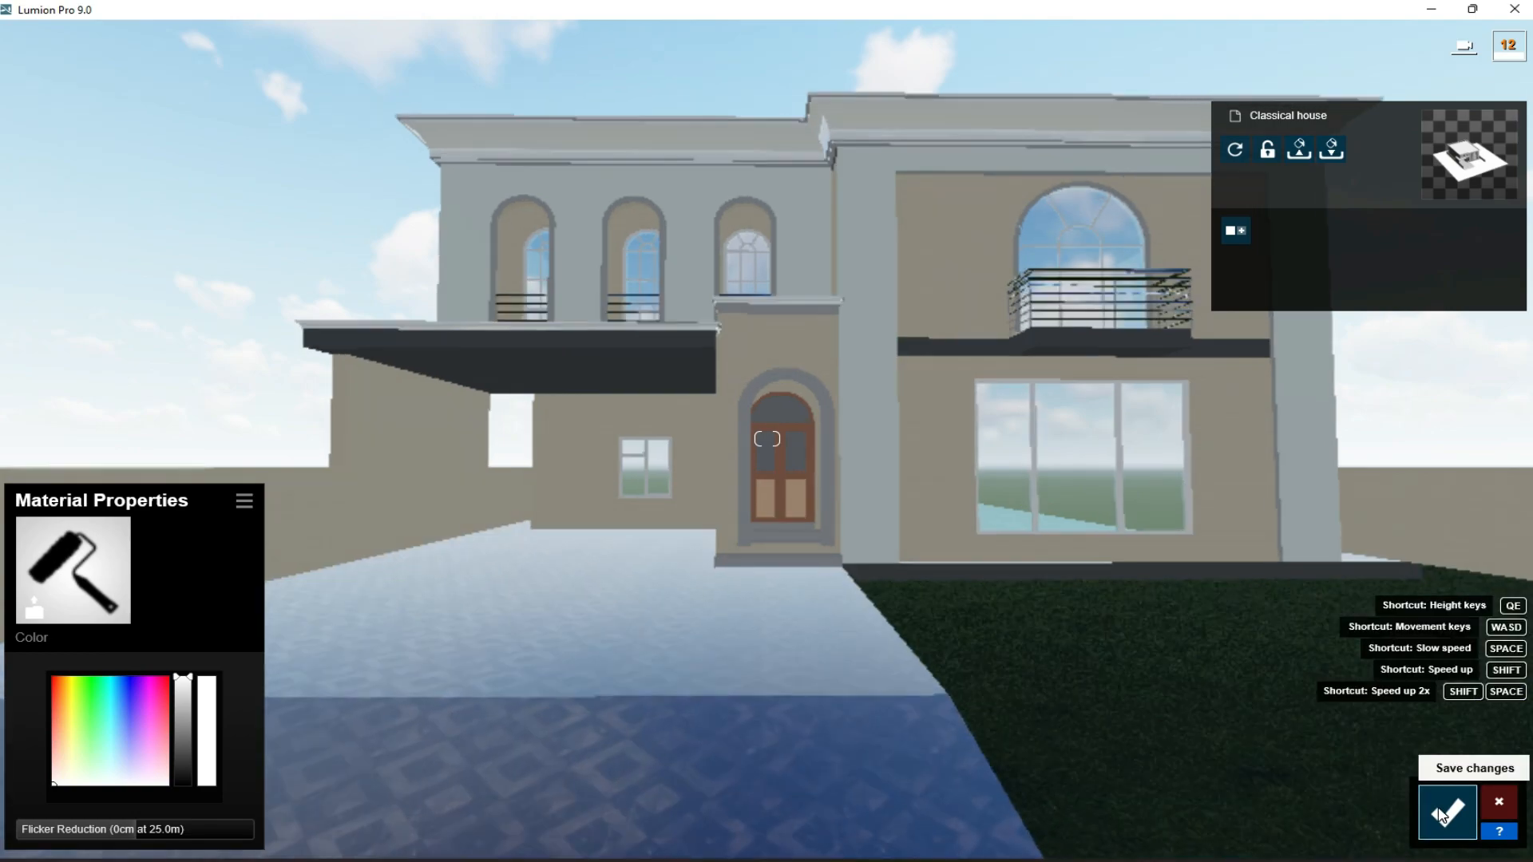
# - Give the arched upper window frames a Standard material with white colorization of about 0.9, and save the changes
pyautogui.press('w')
pyautogui.press('d')
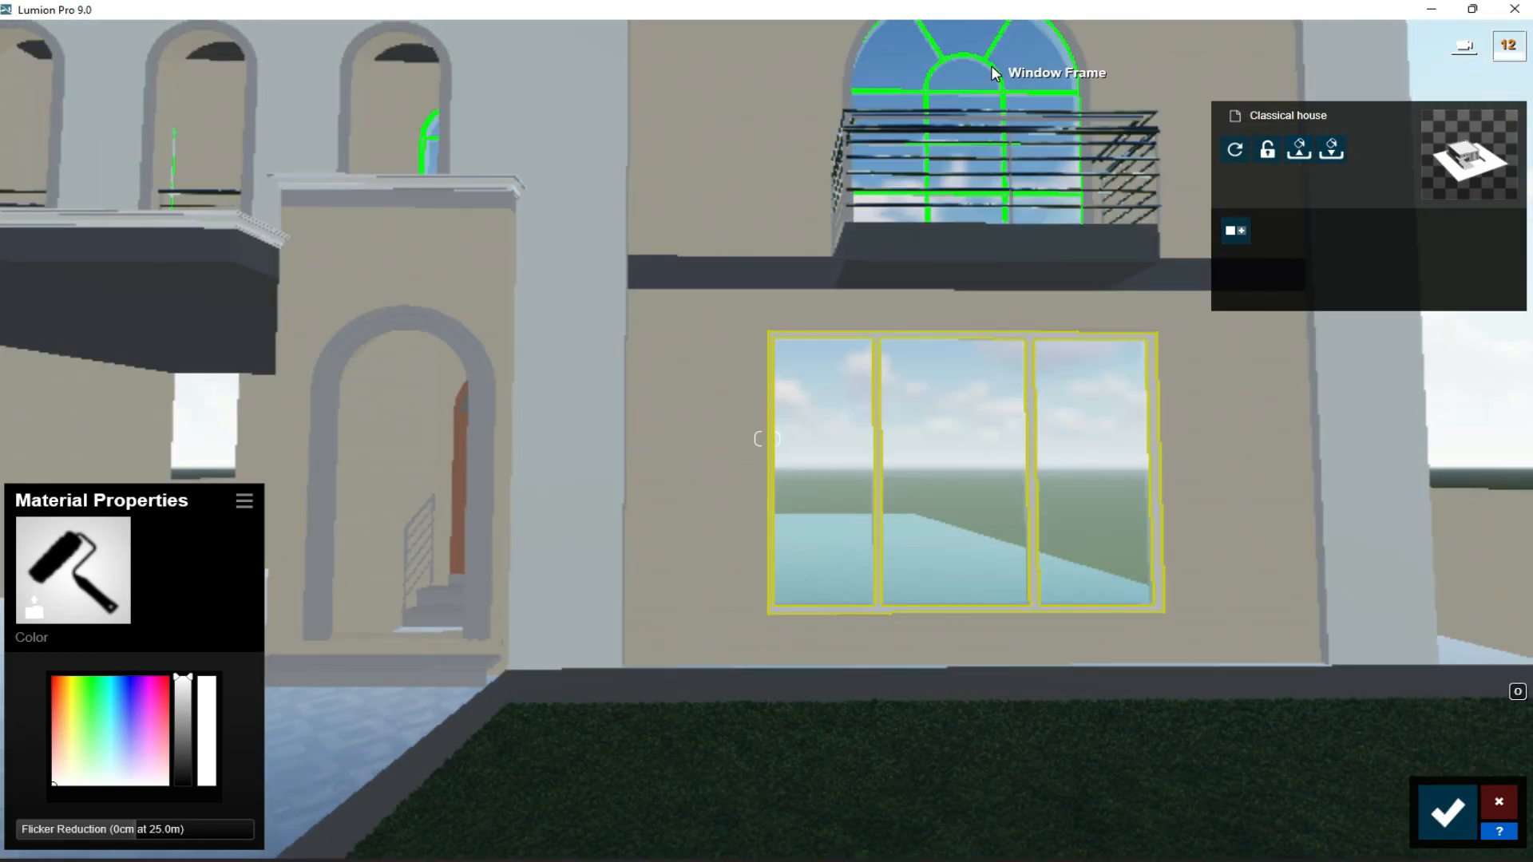
pyautogui.click(994, 74)
pyautogui.click(75, 391)
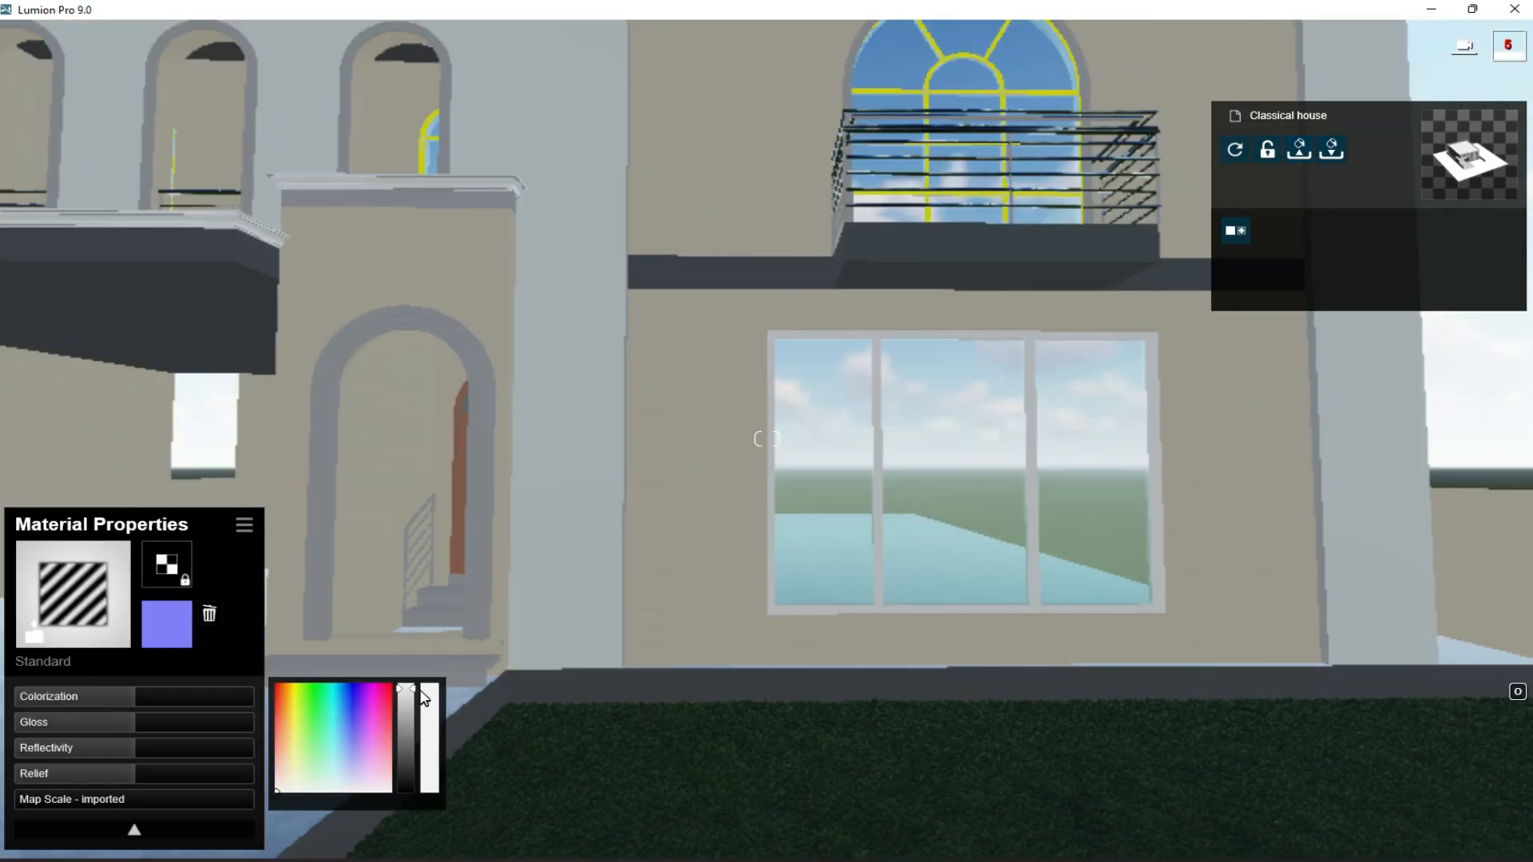
pyautogui.moveTo(151, 695); pyautogui.dragTo(211, 697)
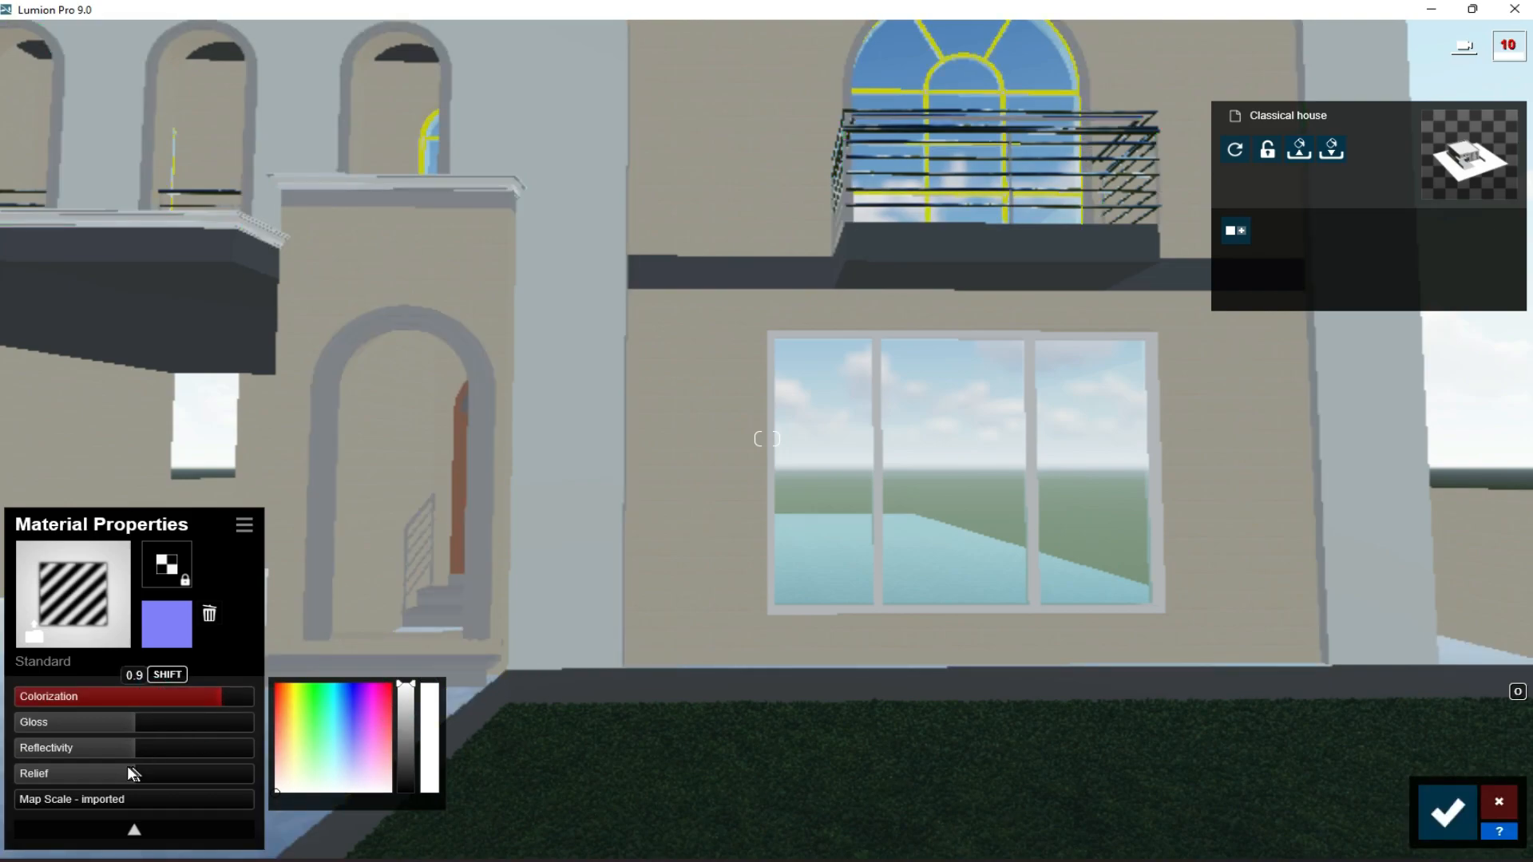
pyautogui.click(1447, 813)
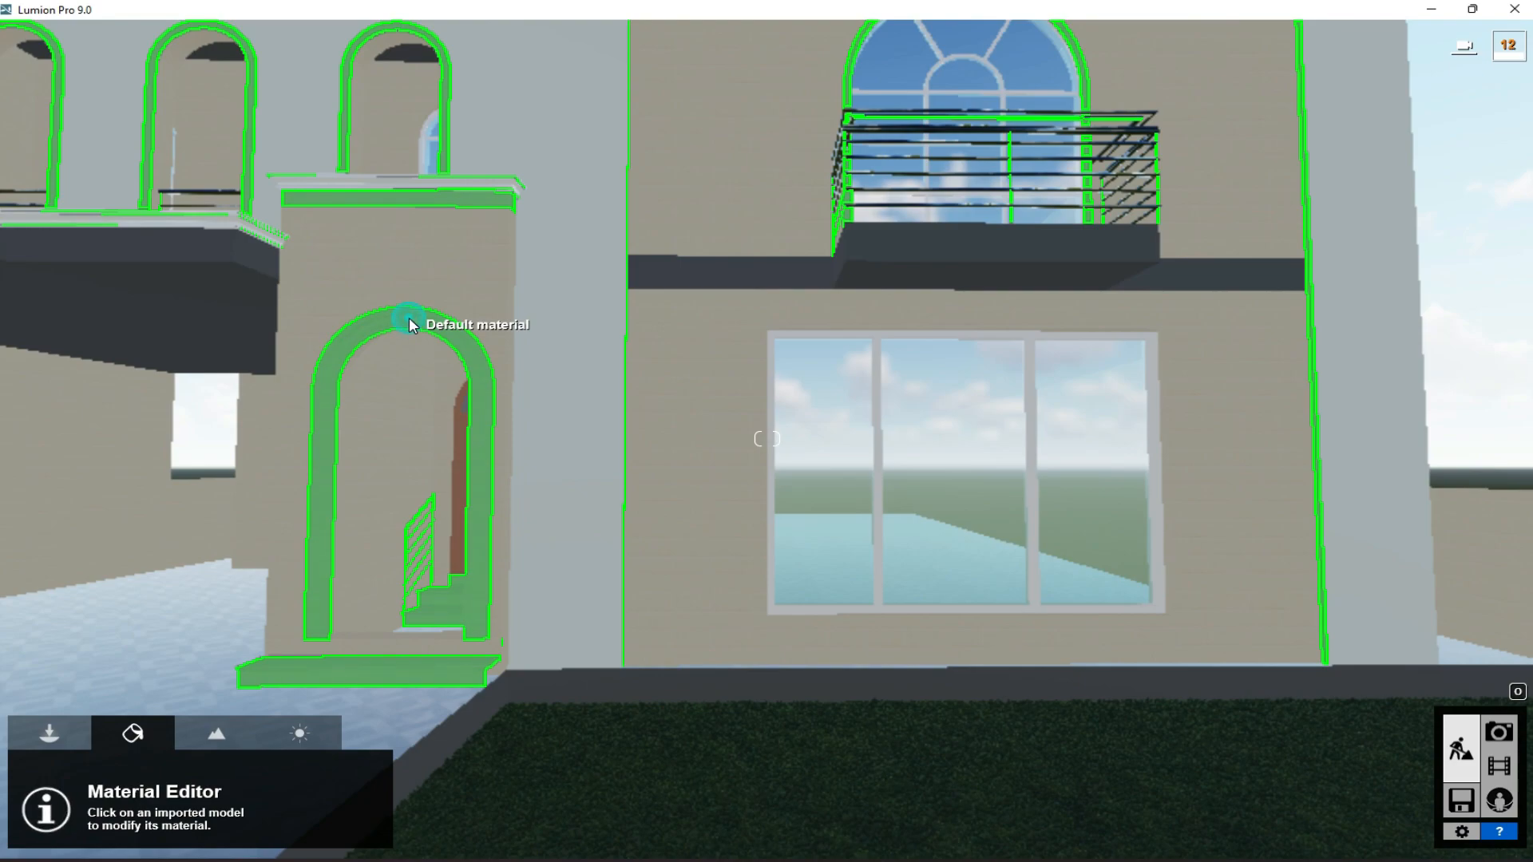
# - Give the trim around the entrance arch, upper windows and front steps a white Color material and save the changes
pyautogui.click(409, 317)
pyautogui.click(153, 349)
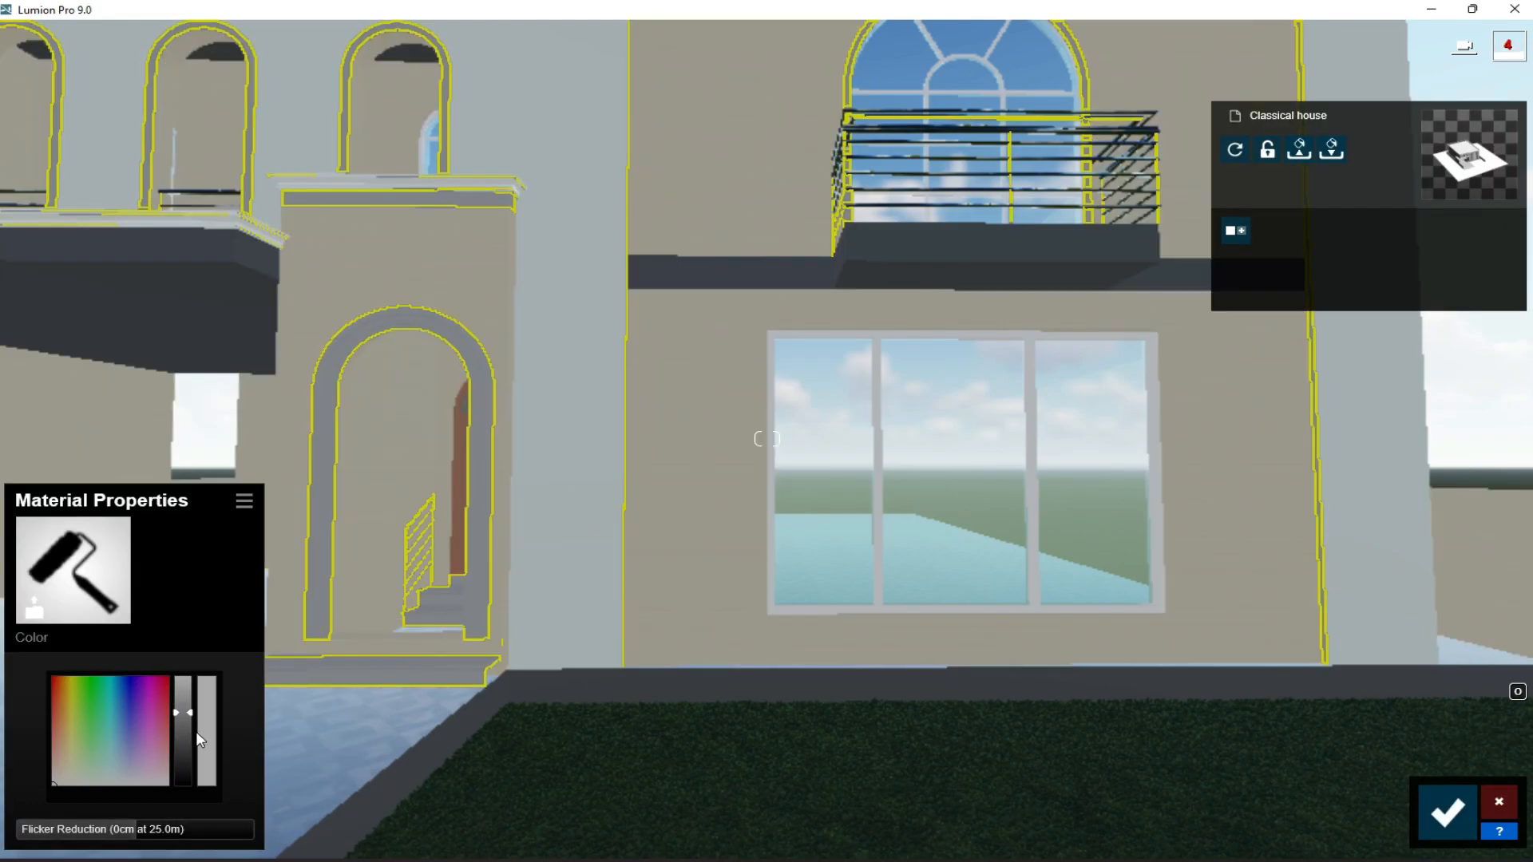
pyautogui.moveTo(59, 780); pyautogui.dragTo(185, 678)
pyautogui.click(110, 785)
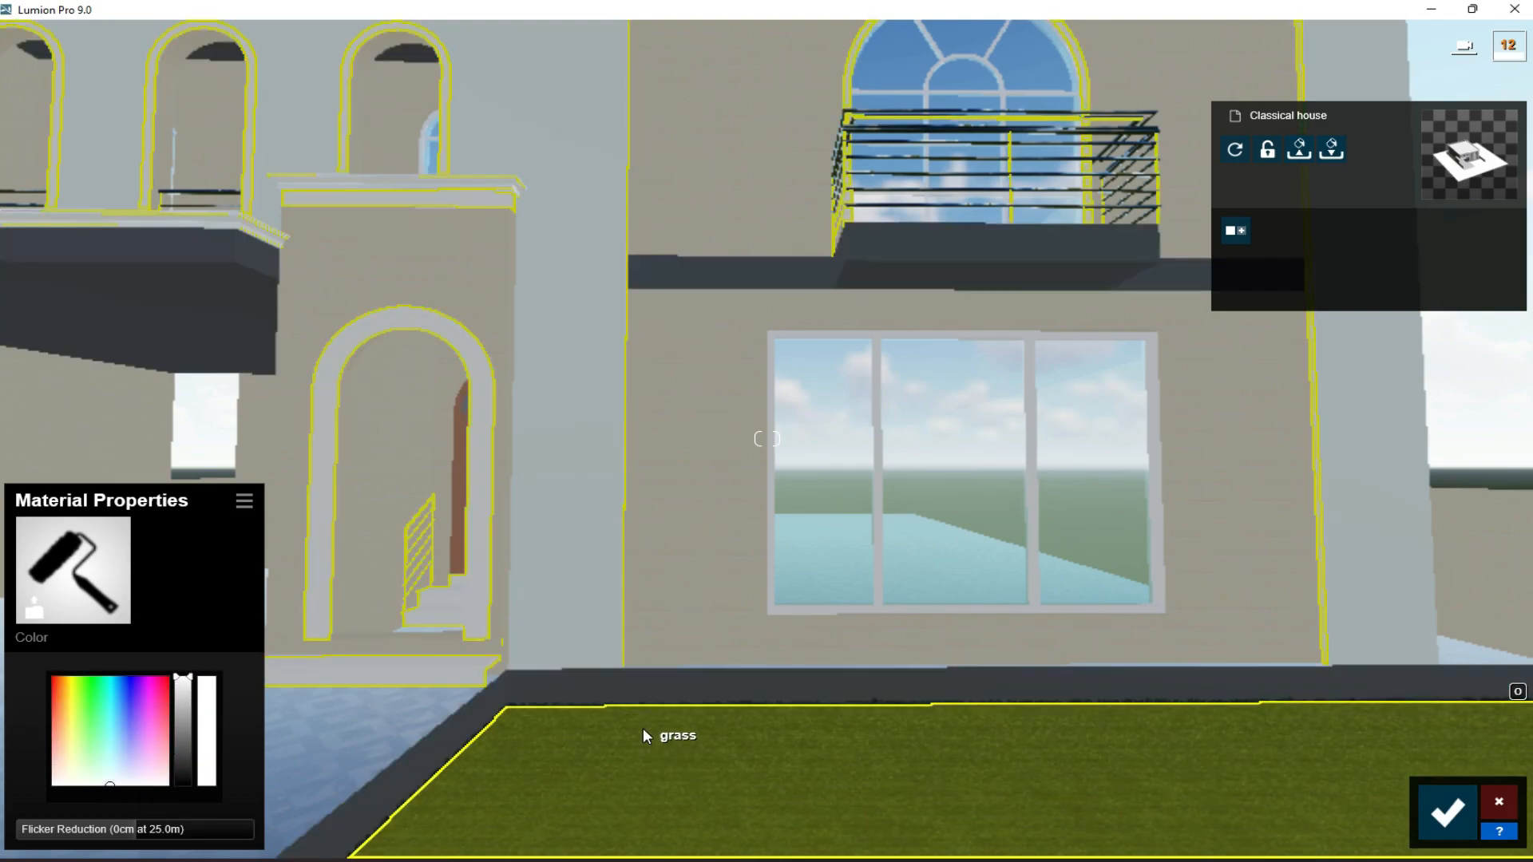
pyautogui.click(1448, 812)
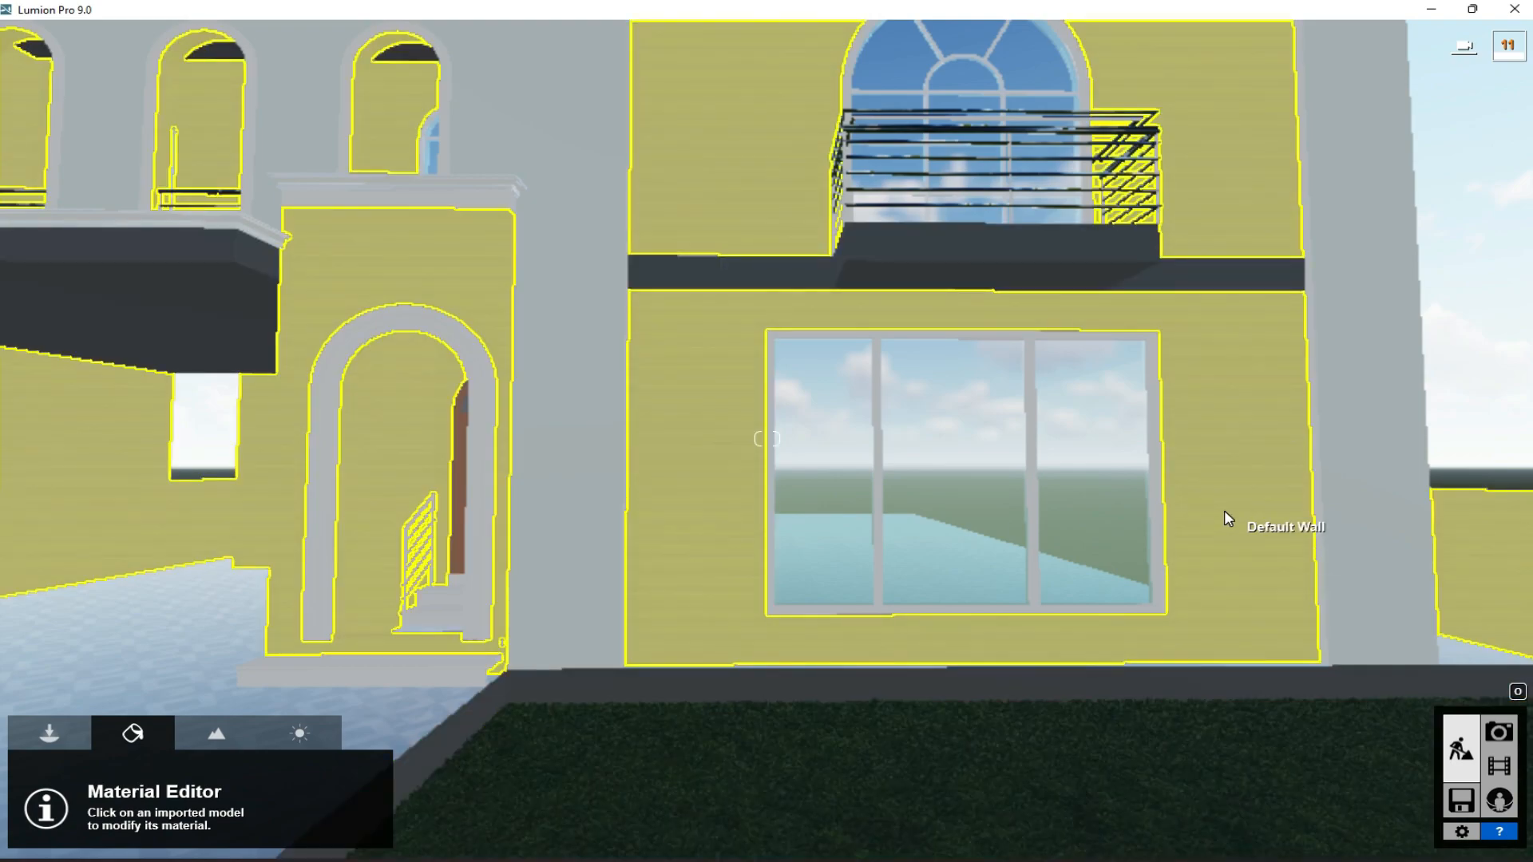
# - Try giving the balcony slab, carport roof and base edging a Standard material with slightly lowered gloss
pyautogui.click(1225, 511)
pyautogui.click(244, 524)
pyautogui.click(242, 601)
pyautogui.click(869, 254)
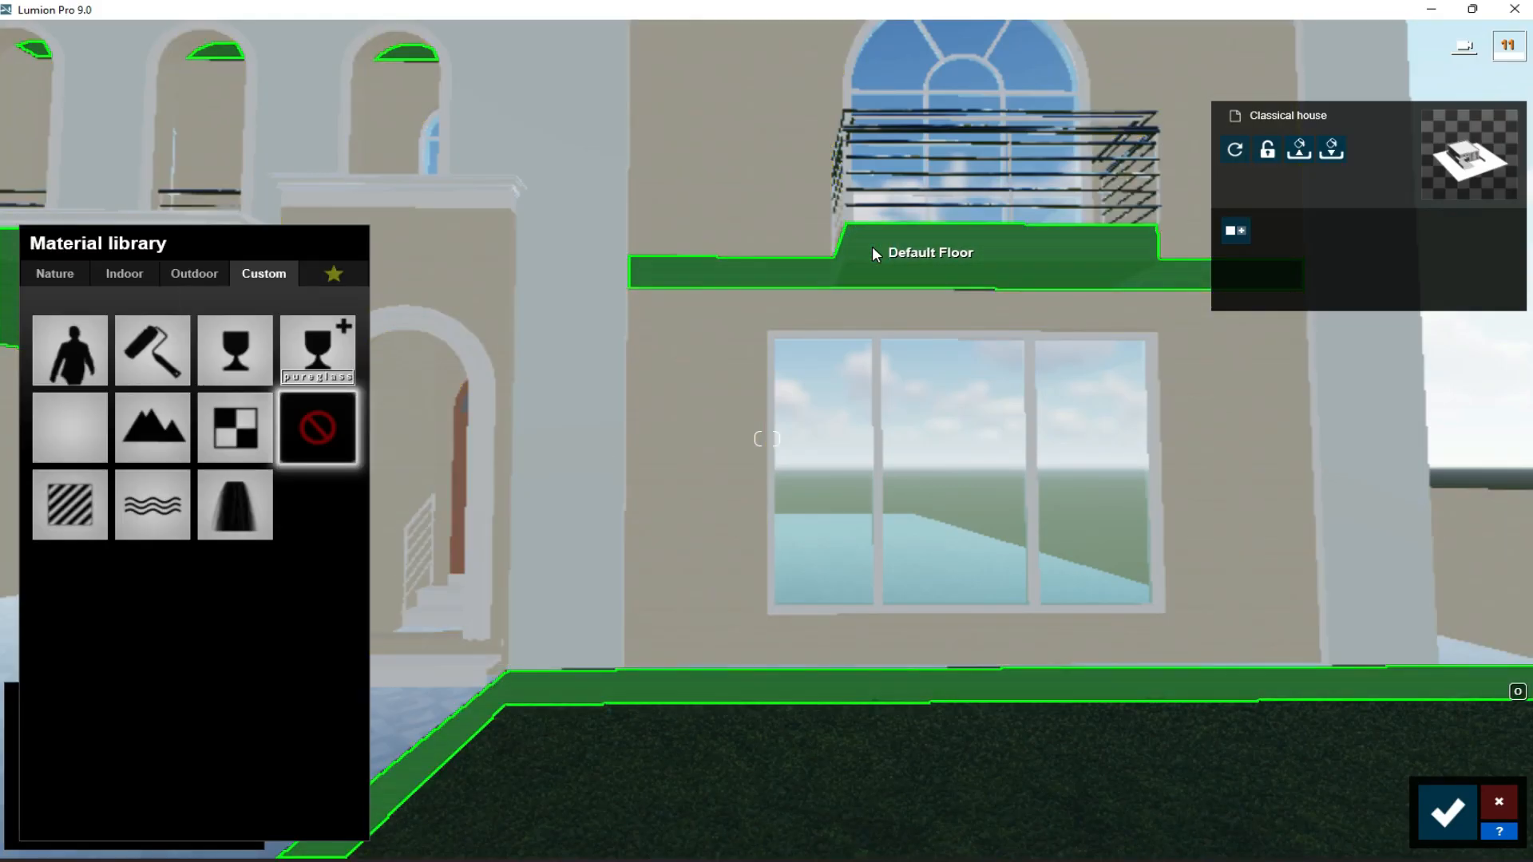
pyautogui.click(89, 498)
pyautogui.click(244, 524)
pyautogui.click(176, 535)
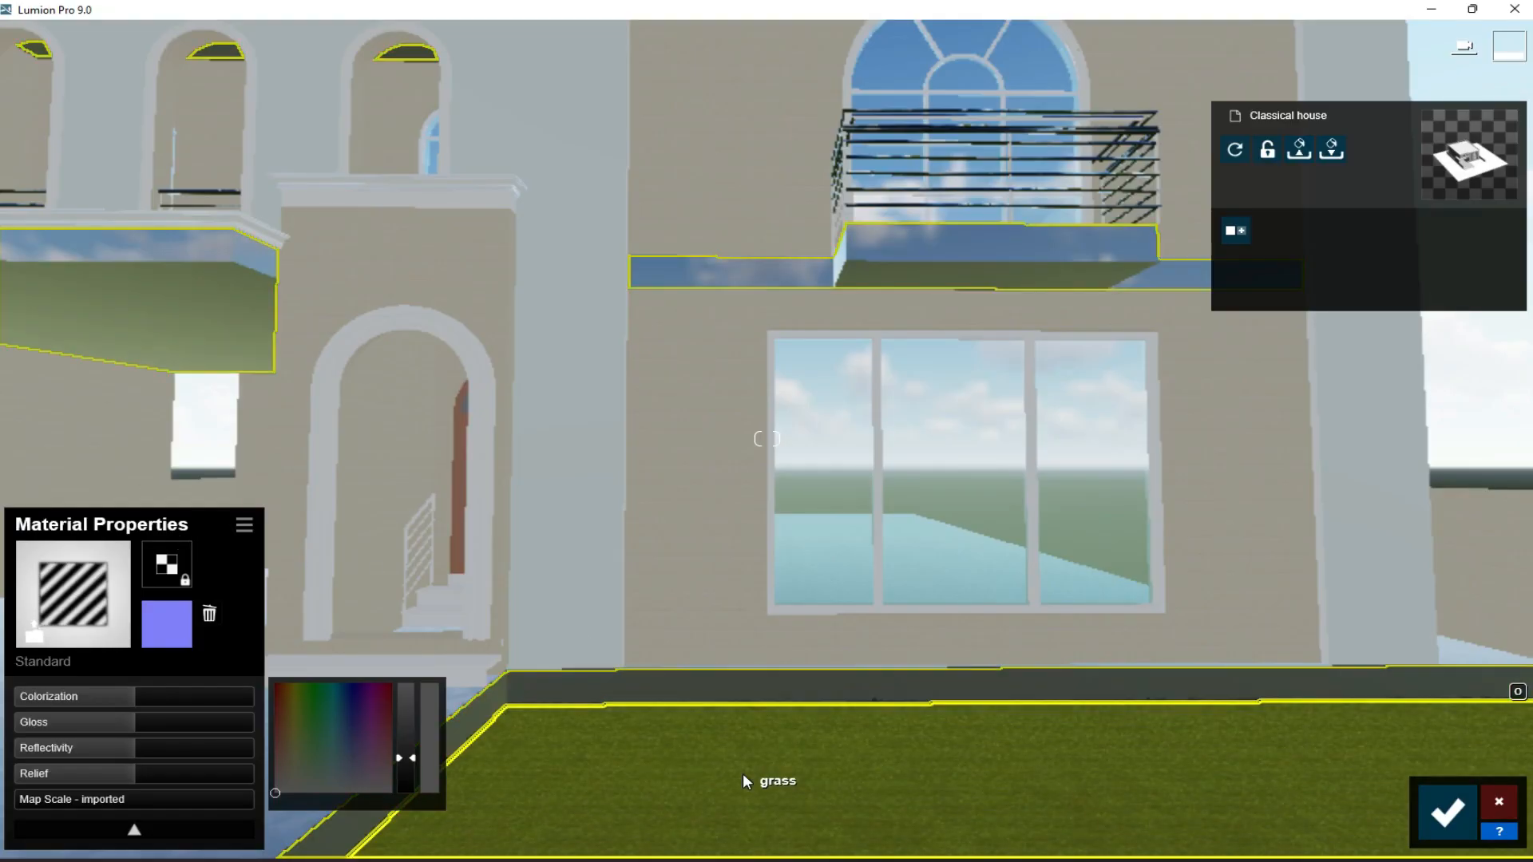
pyautogui.moveTo(73, 730); pyautogui.dragTo(114, 717)
# - Check the facade wall's material and try a stone material from the outdoor brick category on the slabs and base edging
pyautogui.click(688, 451)
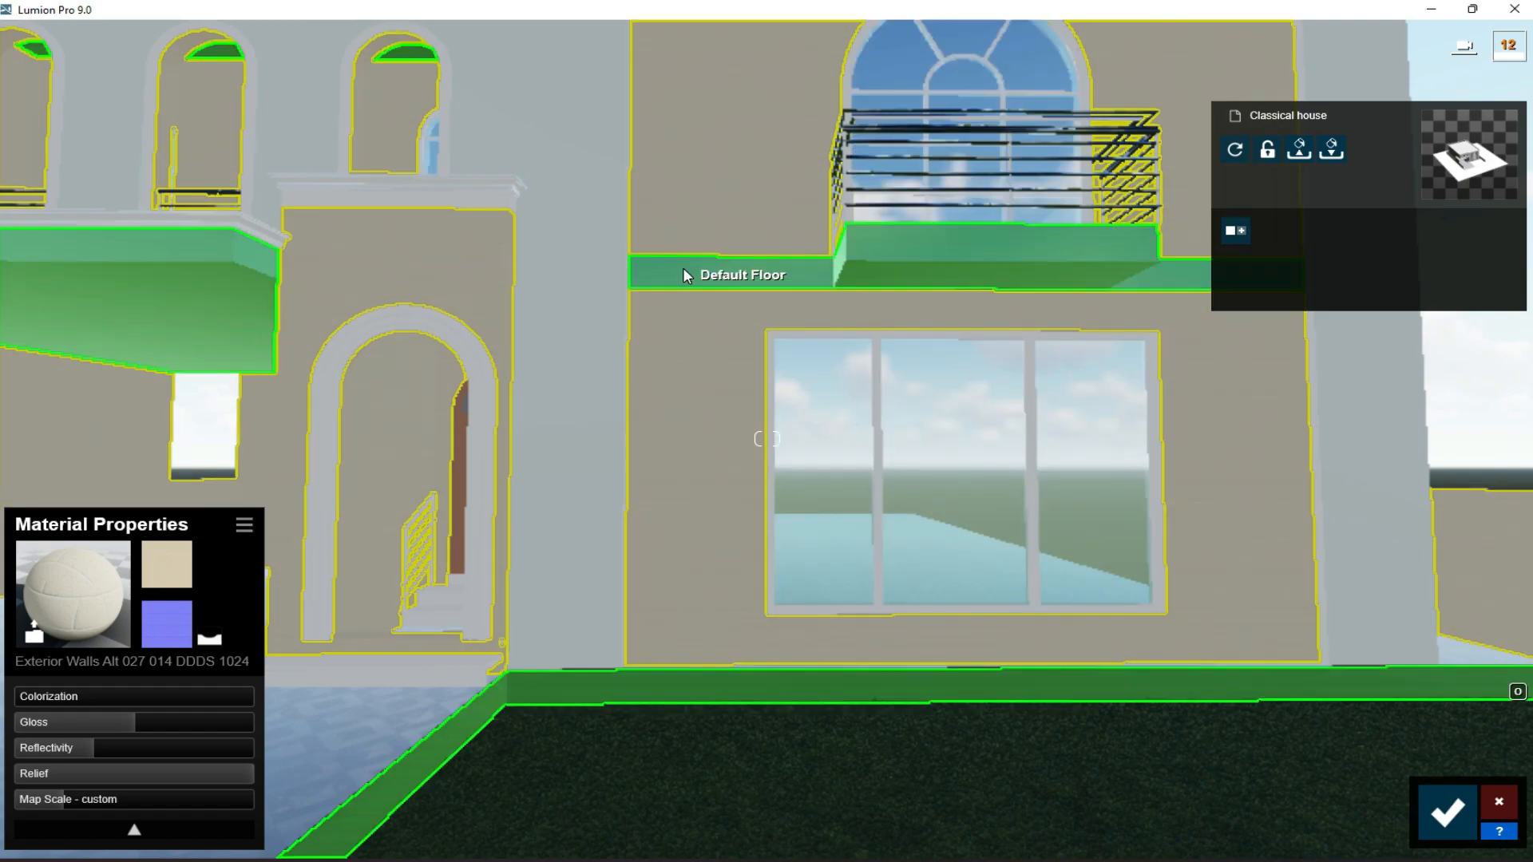
pyautogui.click(695, 271)
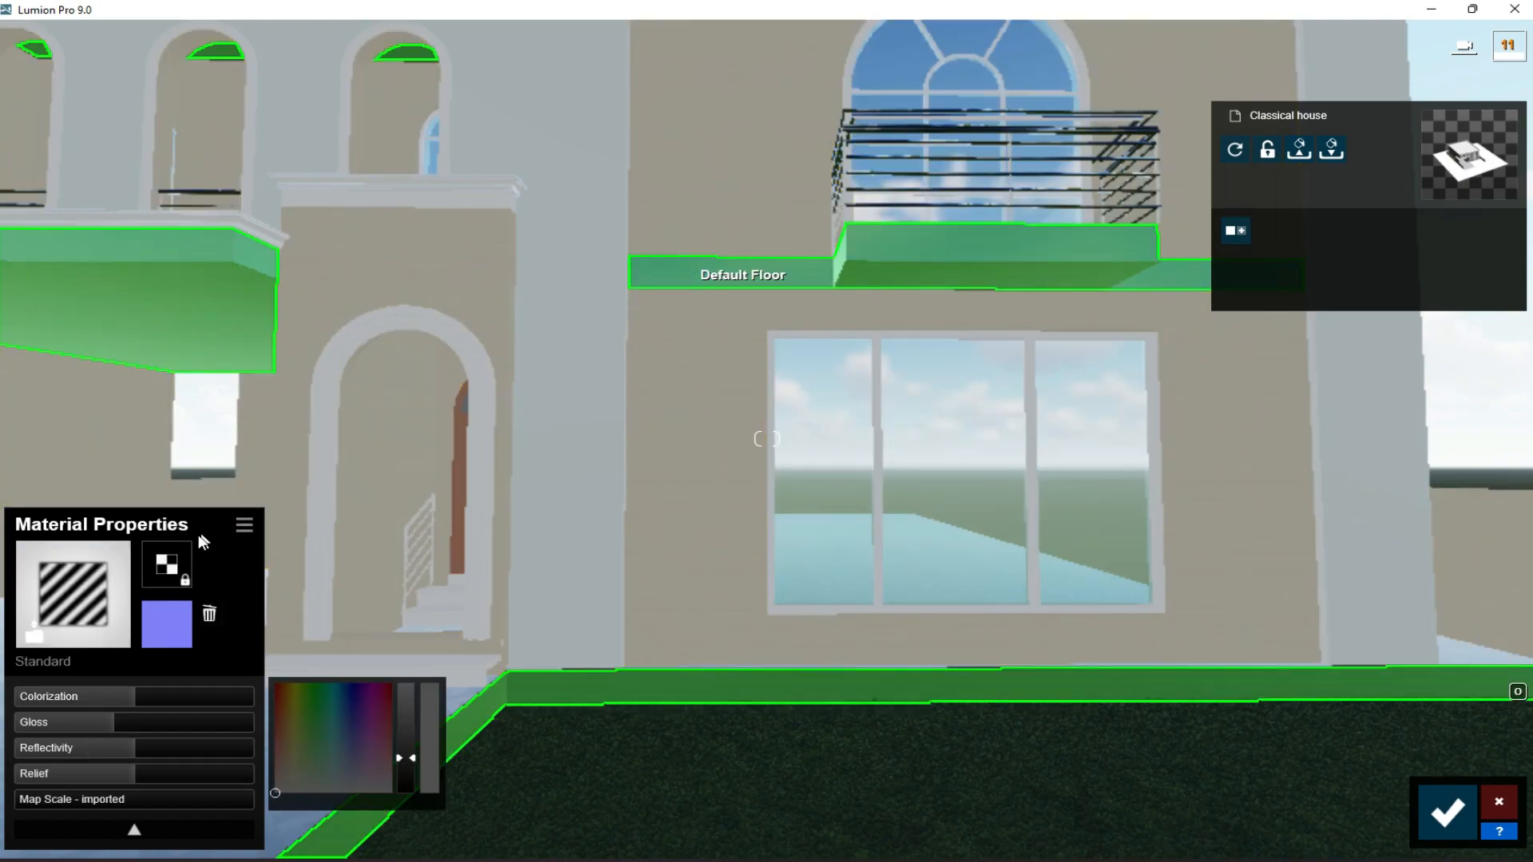
pyautogui.click(72, 586)
pyautogui.click(192, 276)
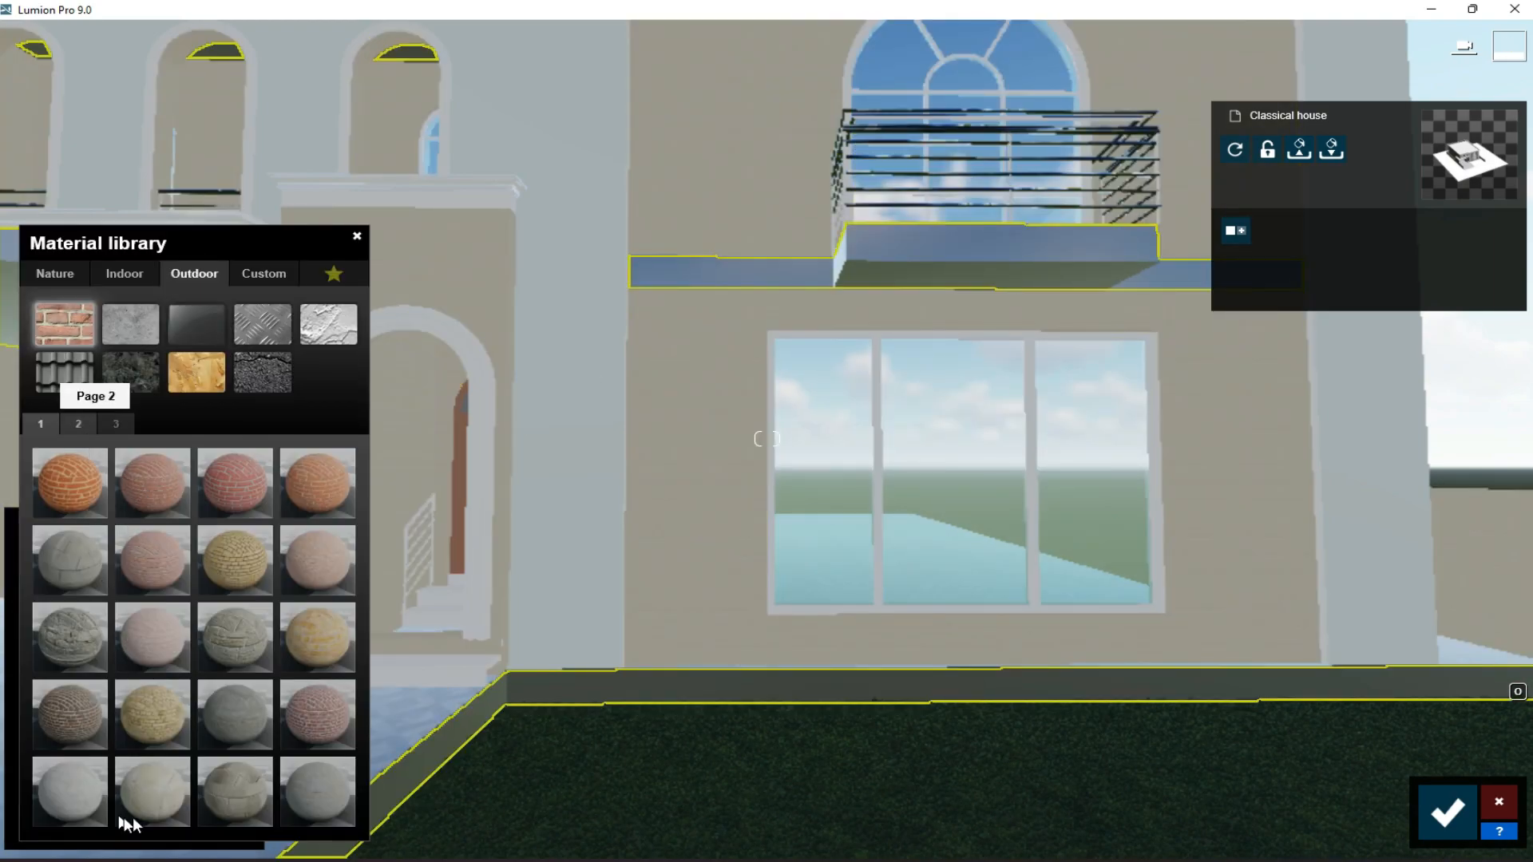
pyautogui.click(148, 789)
pyautogui.click(243, 525)
pyautogui.click(152, 526)
# - Match the slabs and base edging to the facade walls with Exterior Walls Alt 027 014 DDDS 1024 and the walls' copied settings, then save
pyautogui.click(701, 448)
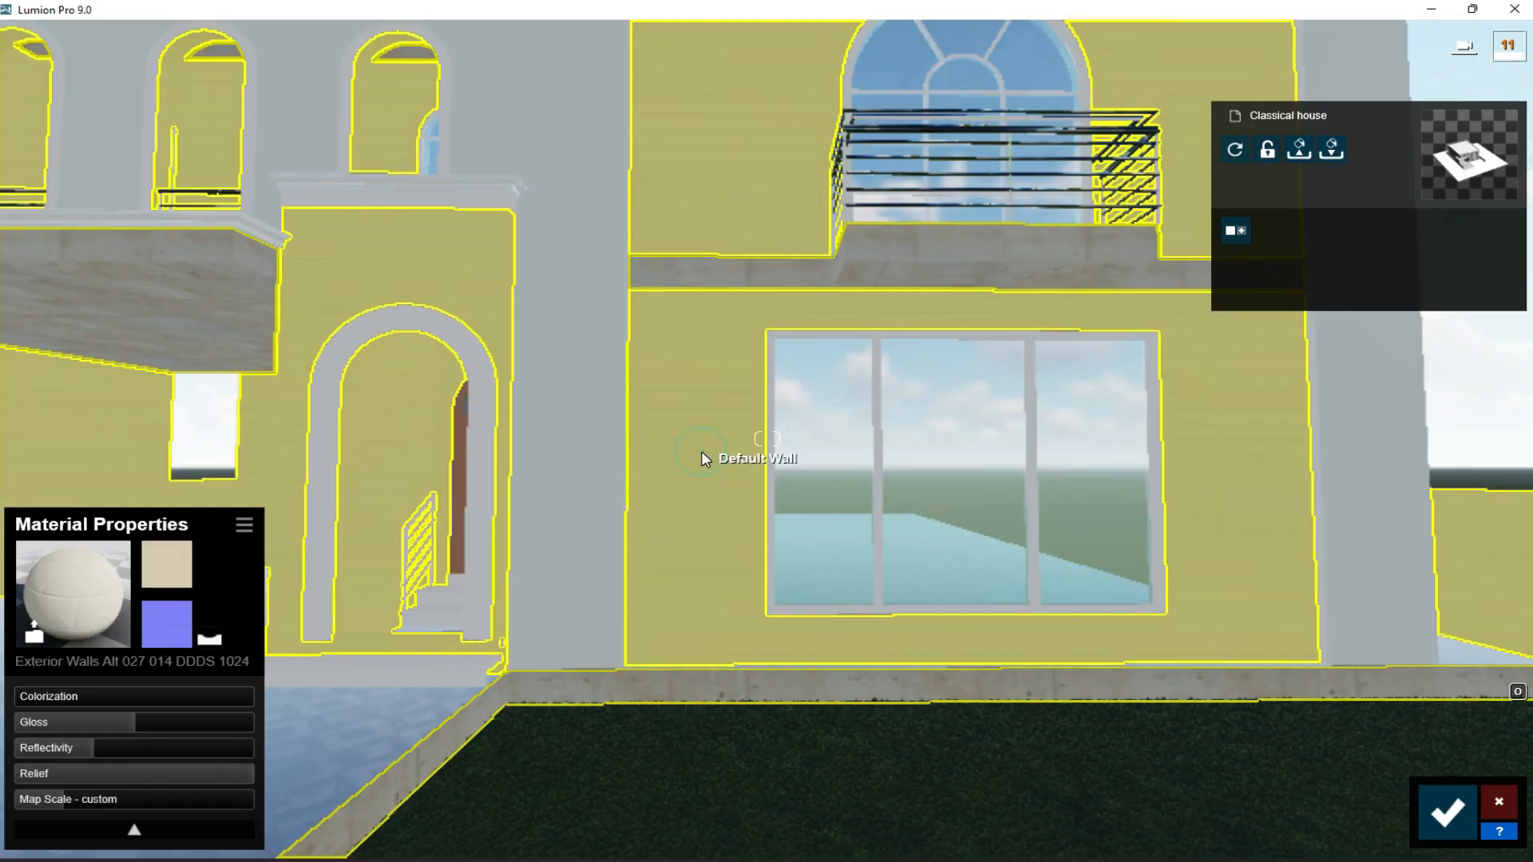
pyautogui.click(242, 525)
pyautogui.click(237, 591)
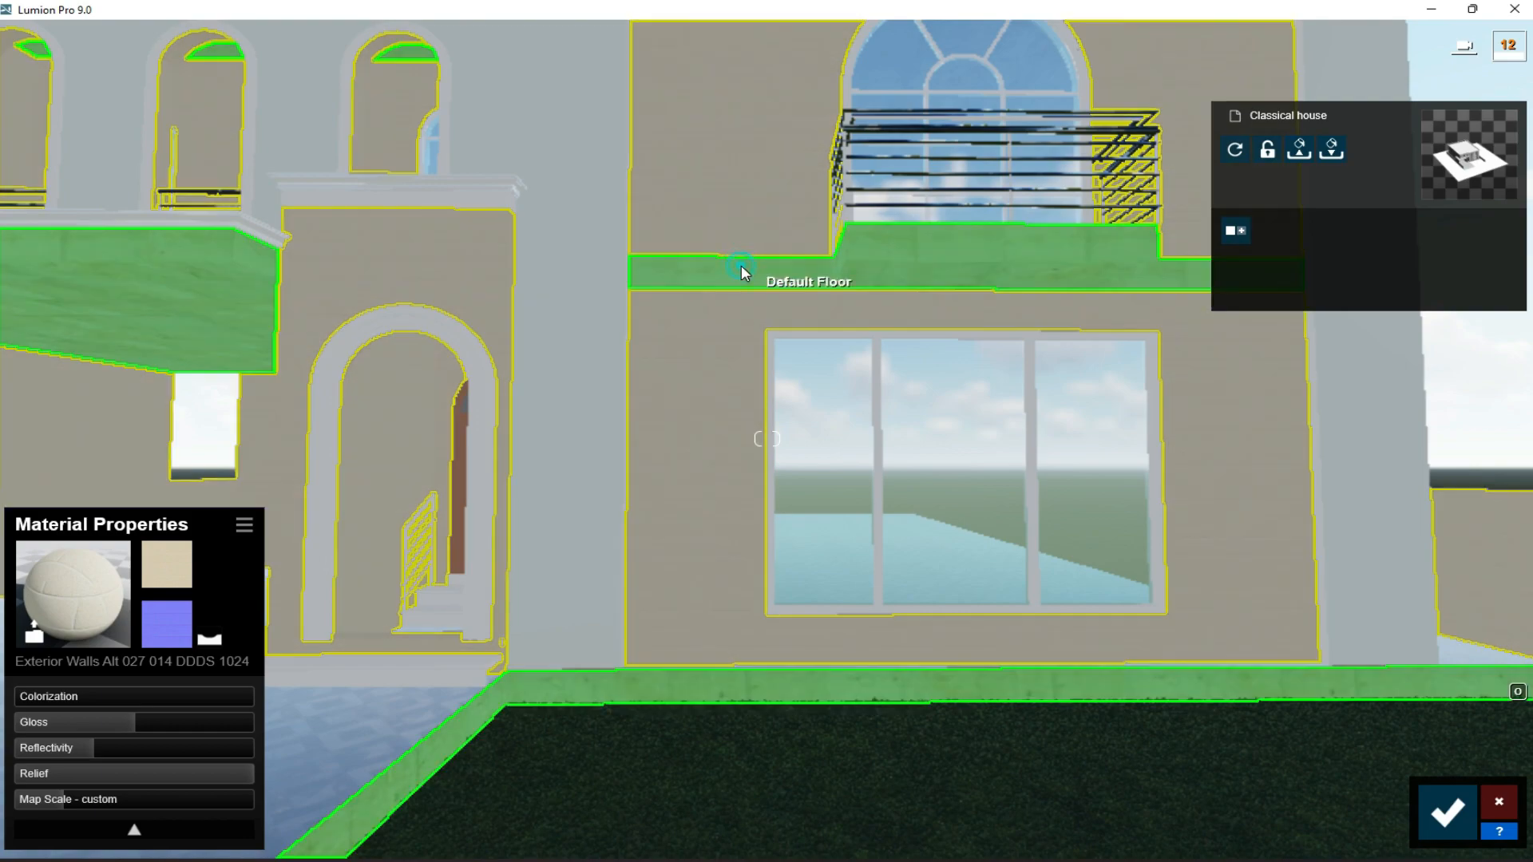
pyautogui.click(746, 273)
pyautogui.click(104, 561)
pyautogui.click(78, 424)
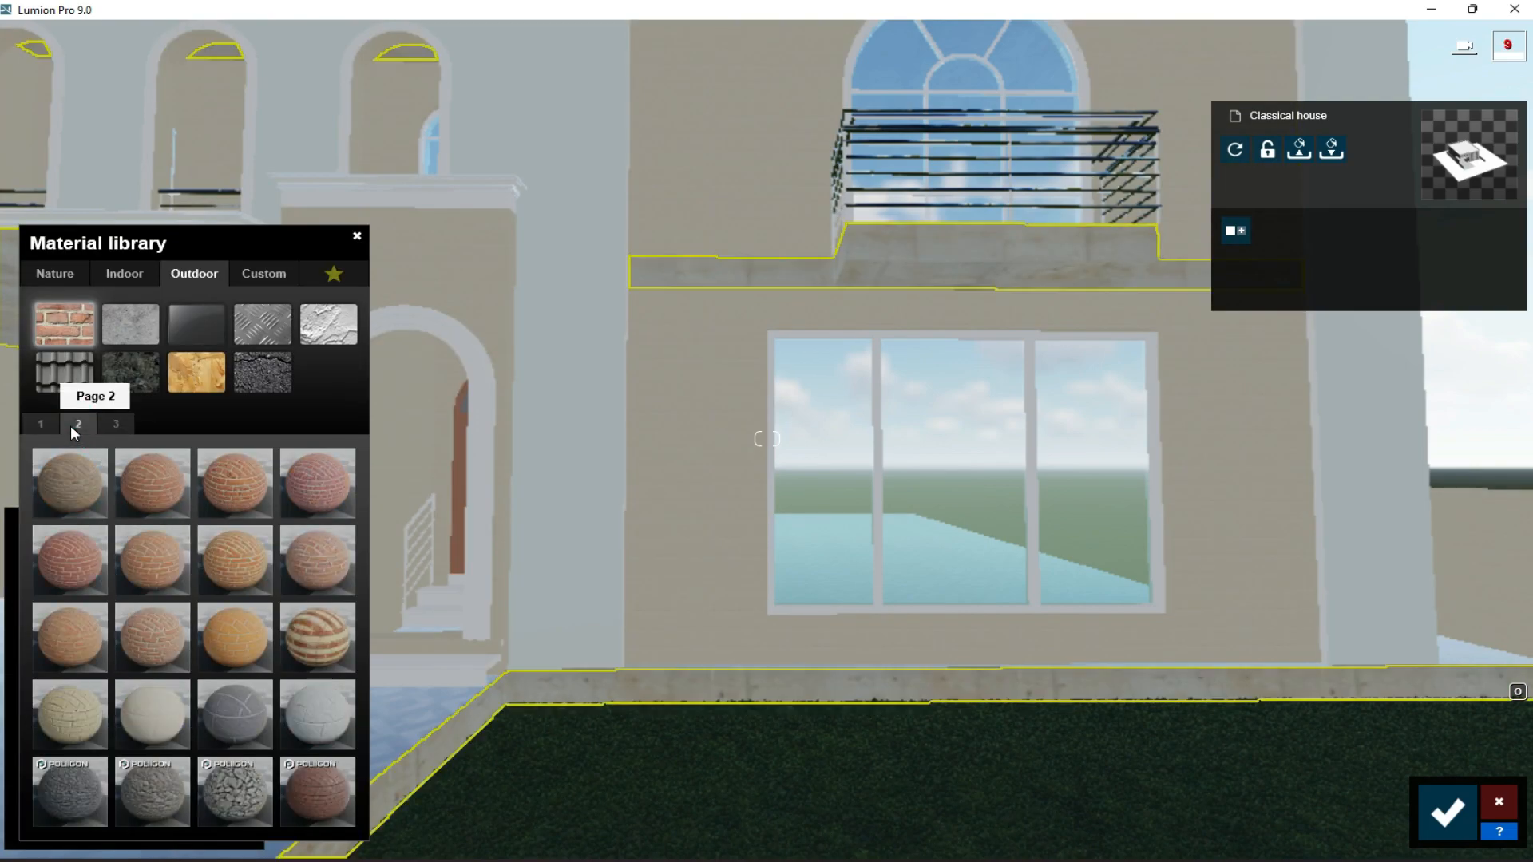
pyautogui.click(142, 712)
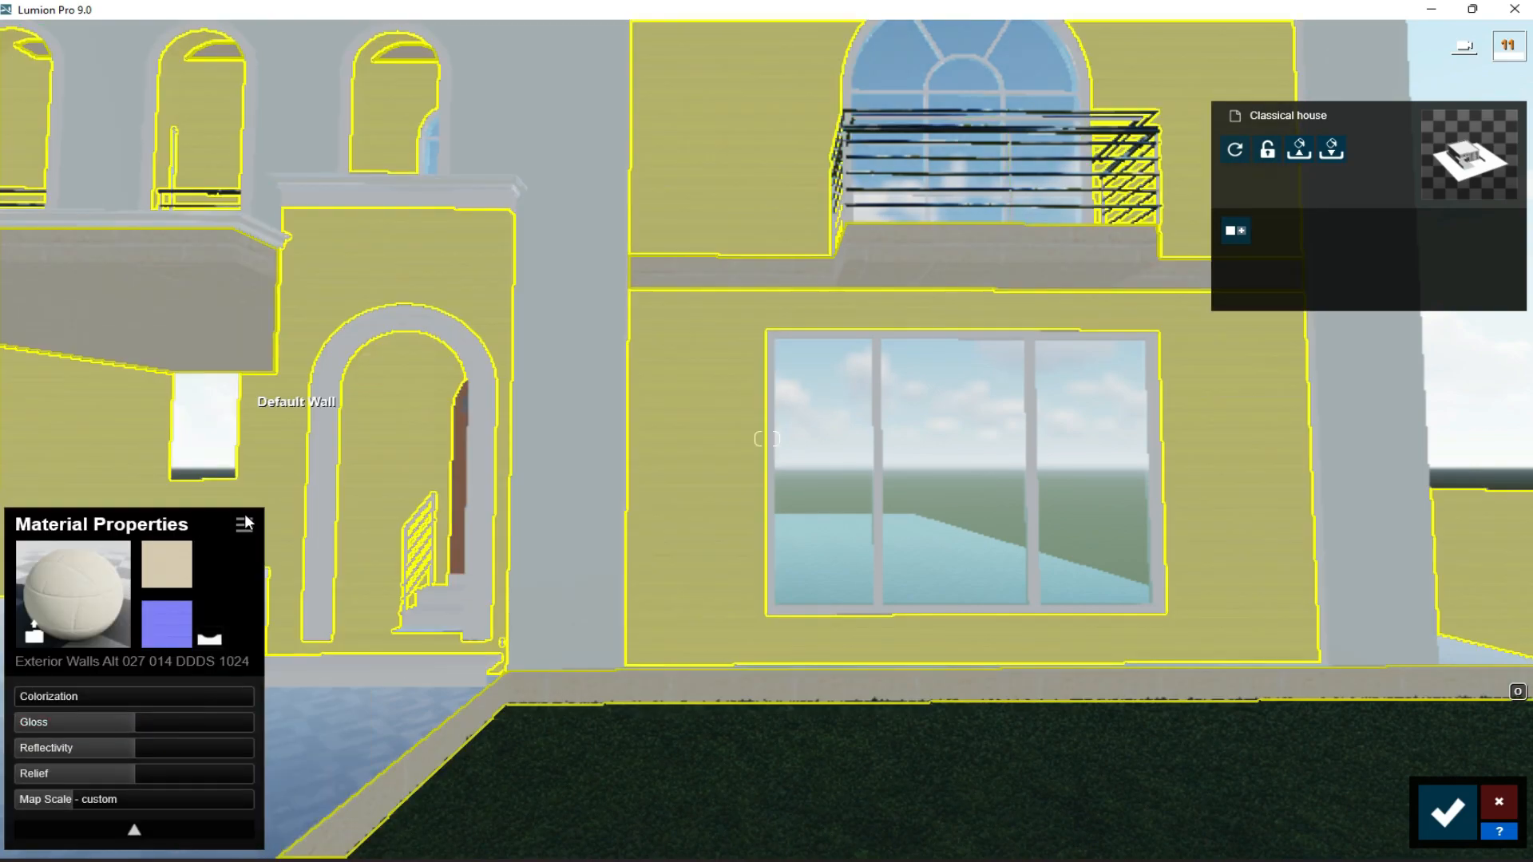
pyautogui.click(243, 527)
pyautogui.click(173, 529)
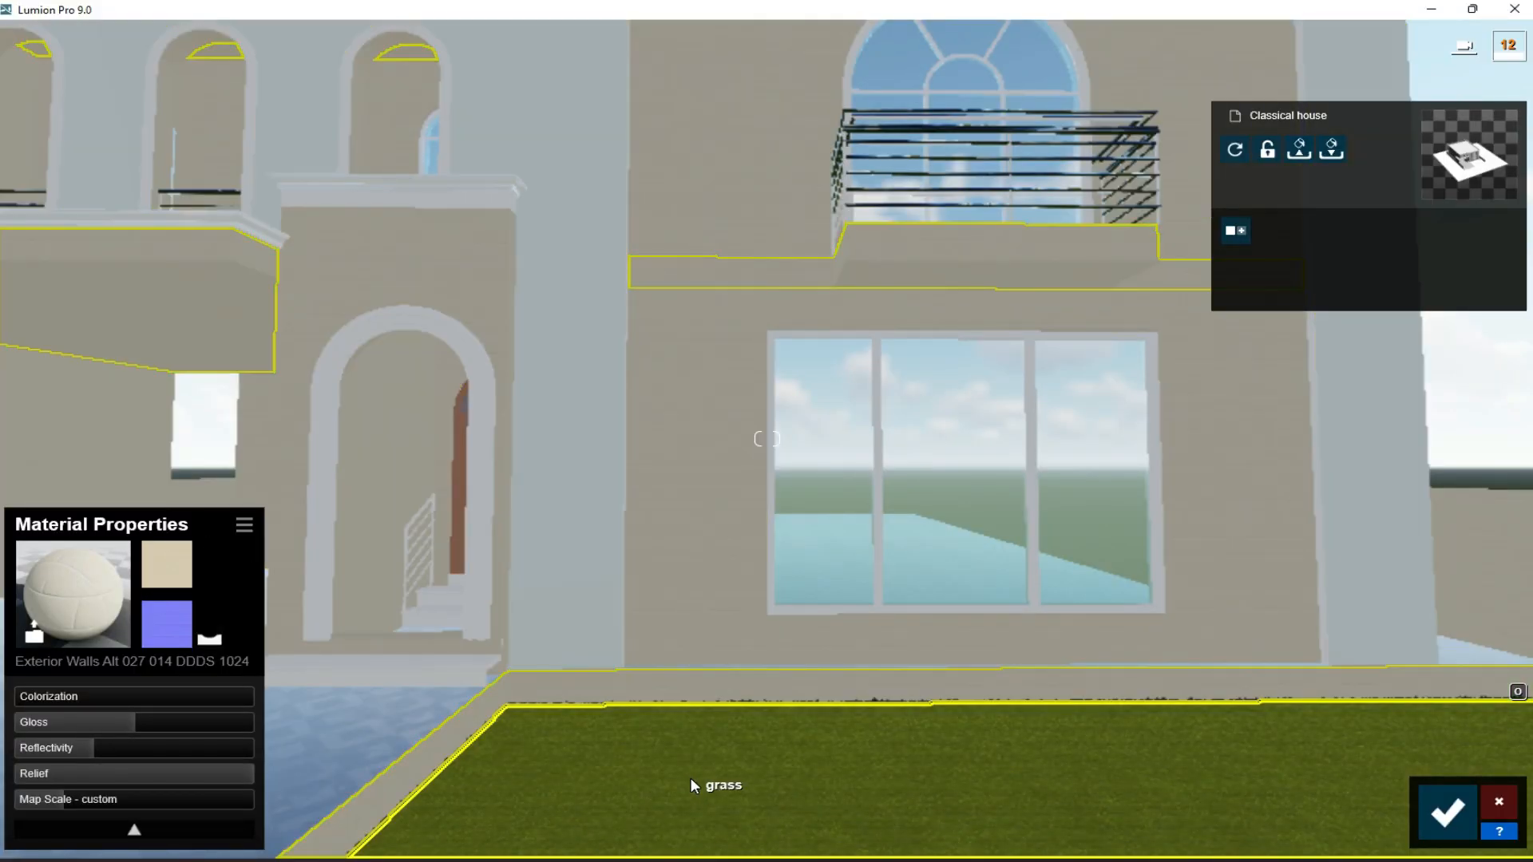
pyautogui.click(1447, 815)
# - Apply the outdoor glass material Glass Panels Volume 002 to the glazing of the entrance door
pyautogui.press('s')
pyautogui.press('a')
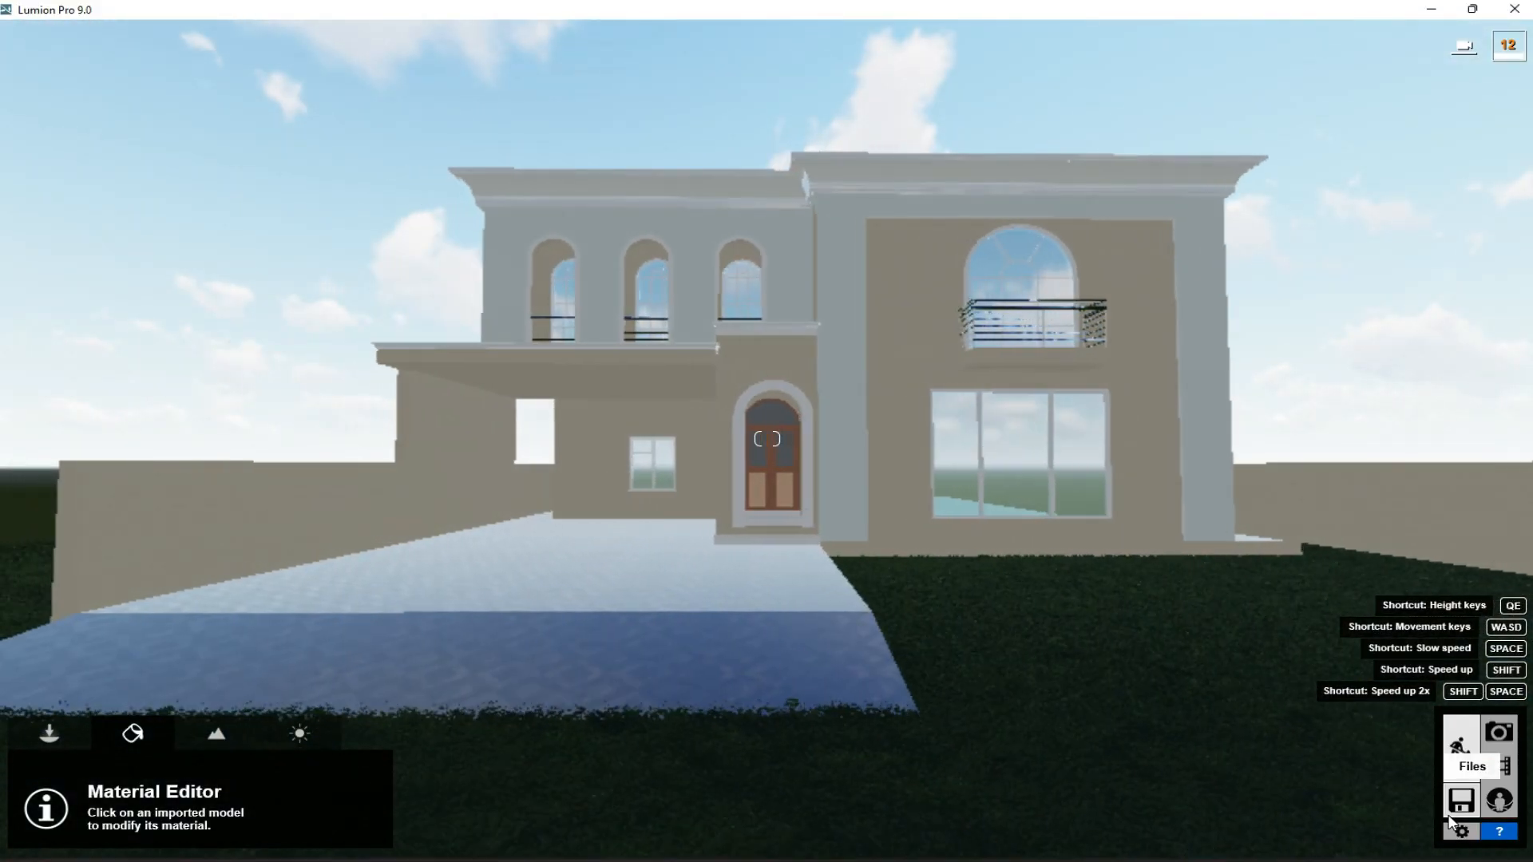
pyautogui.click(804, 460)
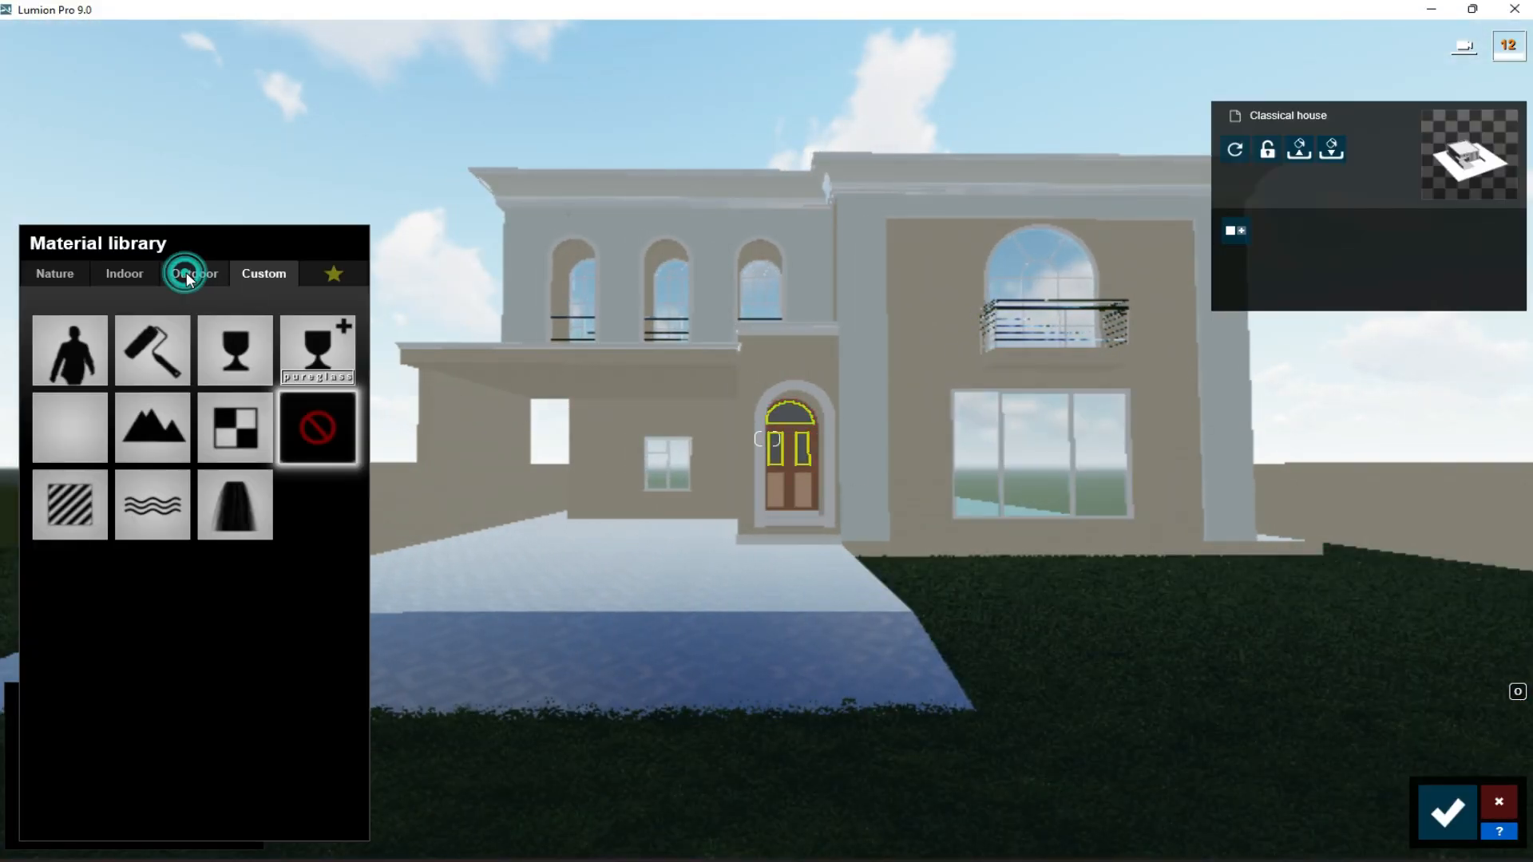
pyautogui.click(188, 276)
pyautogui.click(192, 323)
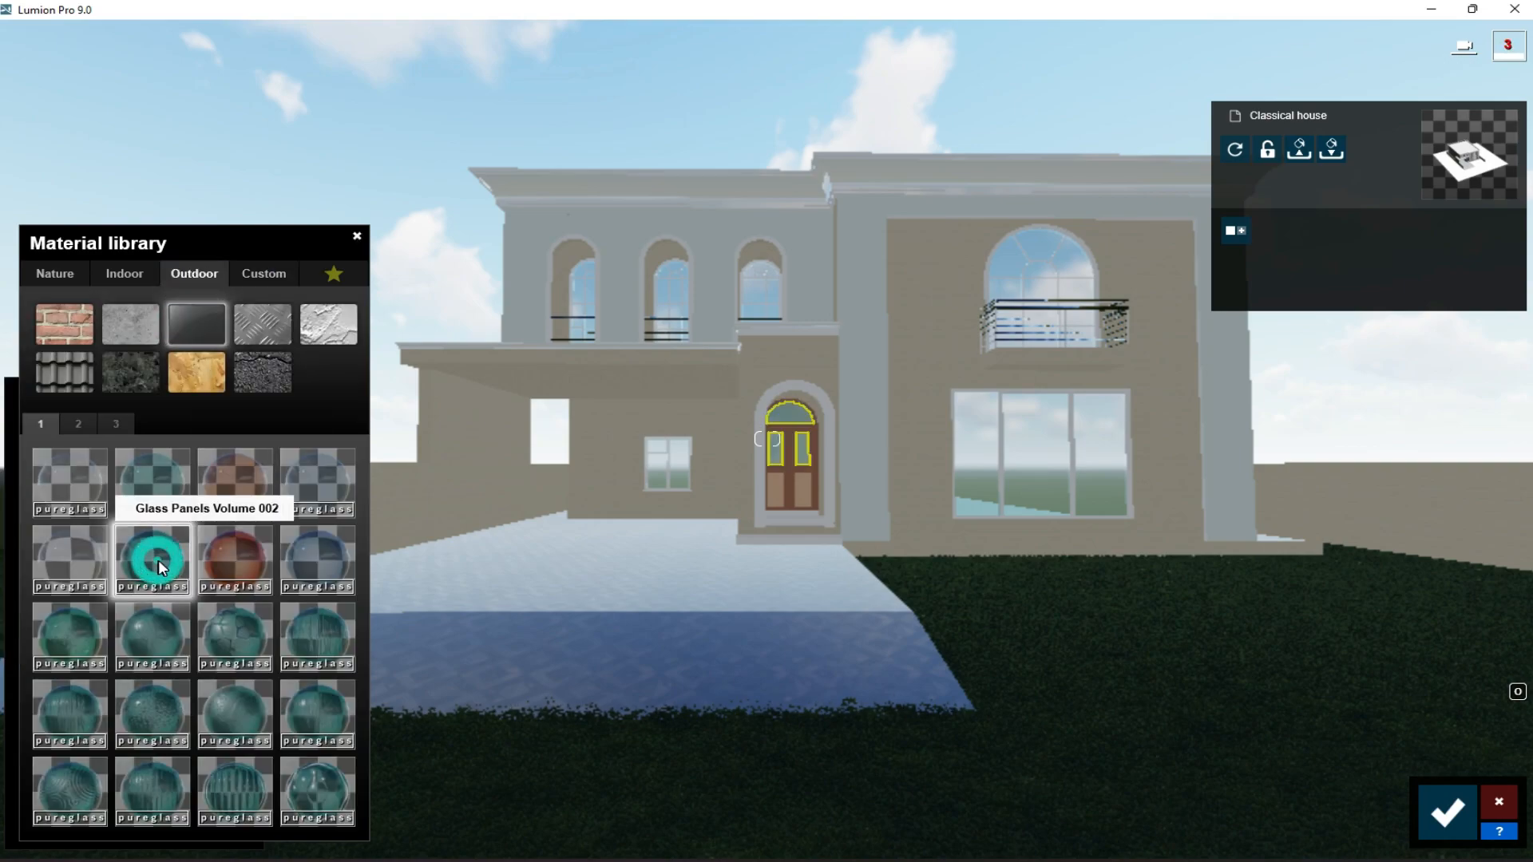
pyautogui.click(157, 565)
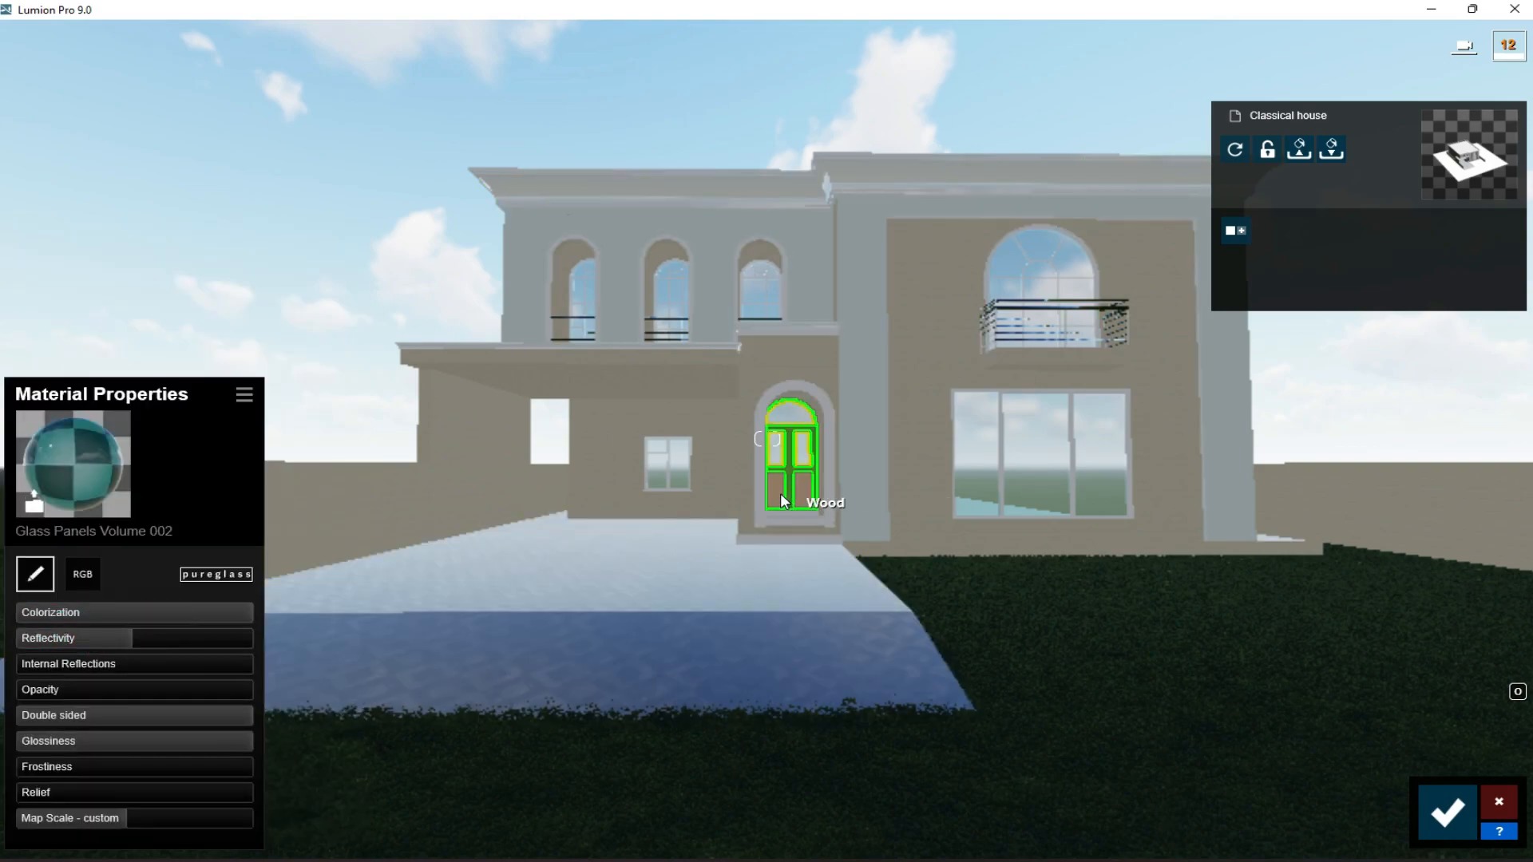
# - Apply the outdoor wood material Wood 002 DDDS 1024 to the lower panels of the entrance door
pyautogui.click(779, 492)
pyautogui.click(194, 273)
pyautogui.click(189, 385)
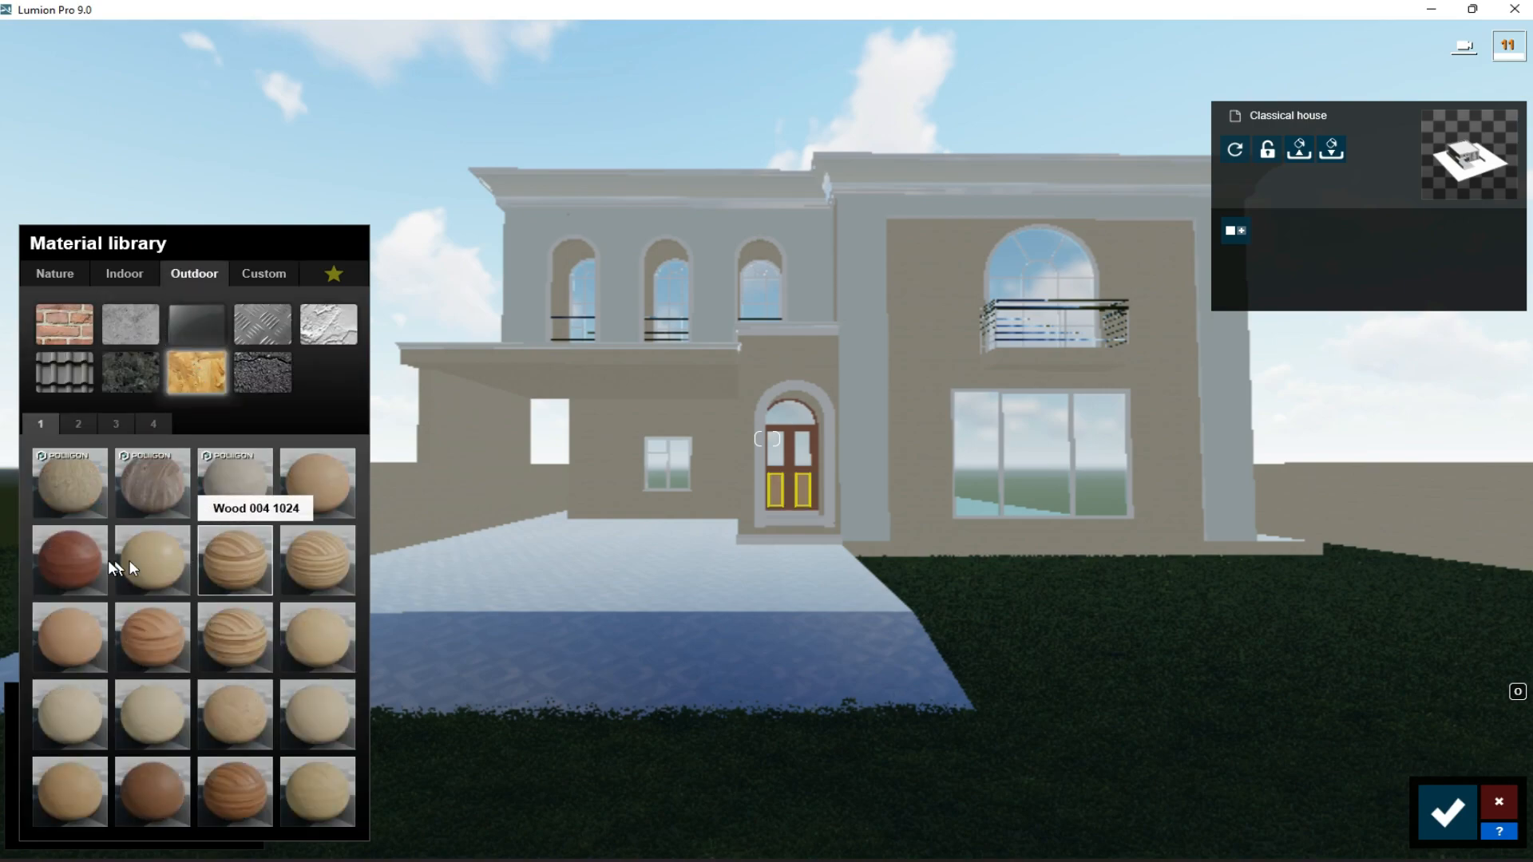
pyautogui.click(88, 563)
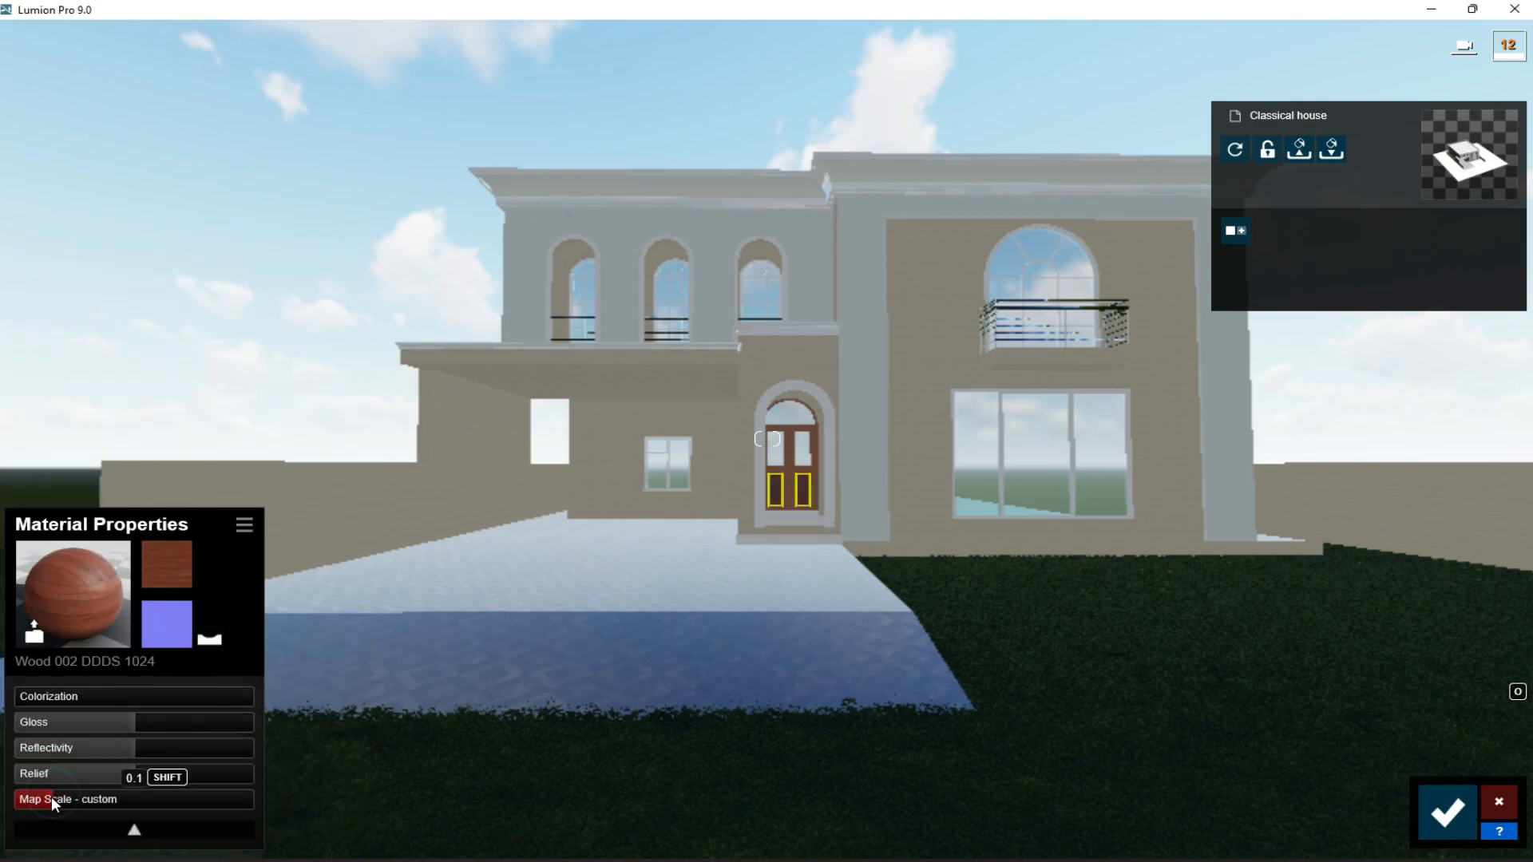
# - Apply the indoor wood material Polii Wood Flooring 045 2K to the frame of the entrance door
pyautogui.click(785, 461)
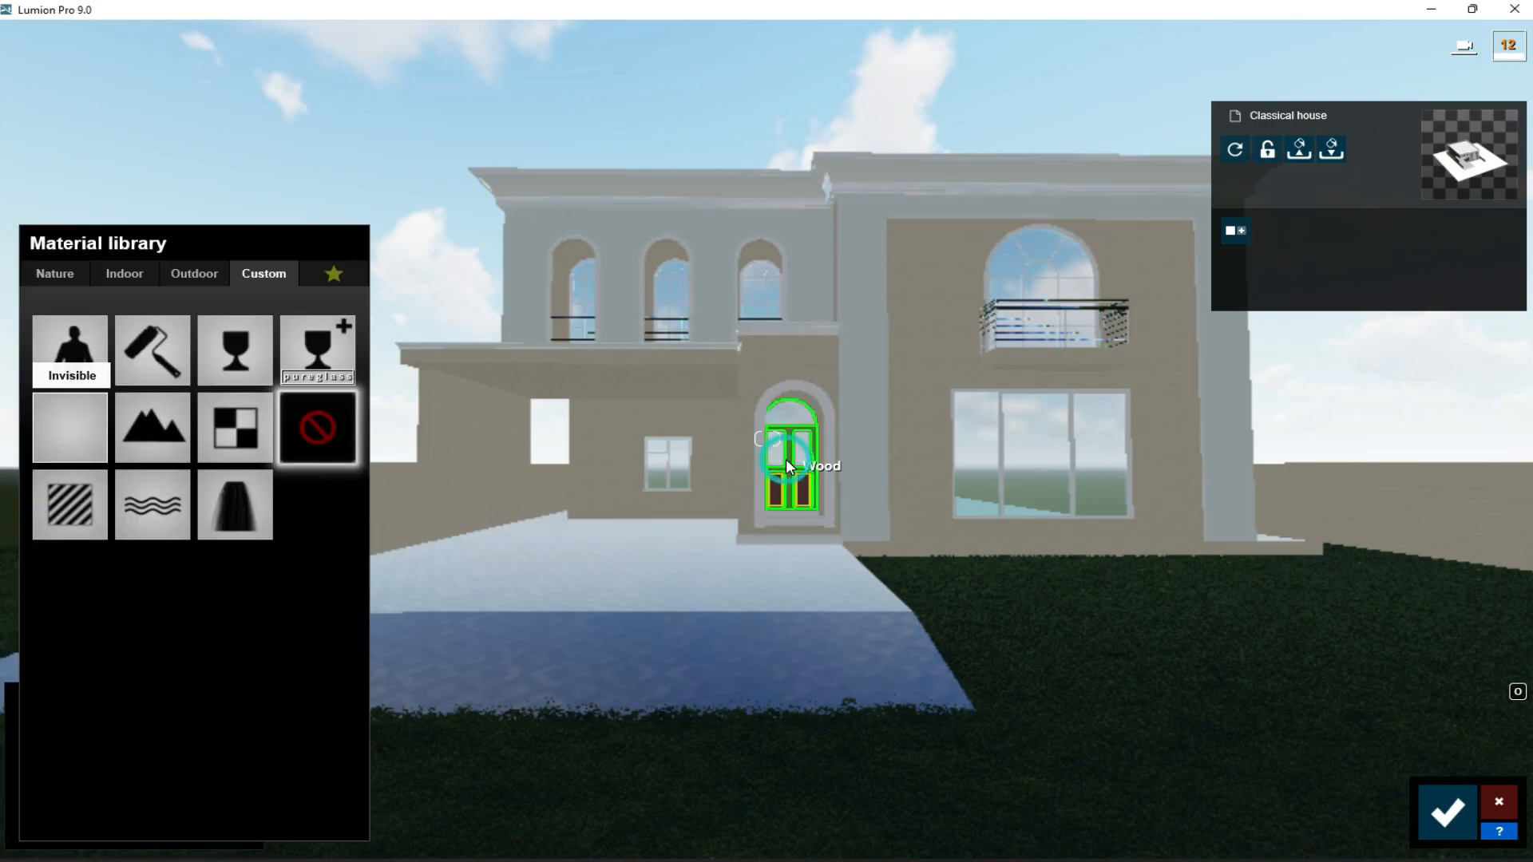
pyautogui.click(118, 280)
pyautogui.click(268, 367)
pyautogui.click(165, 653)
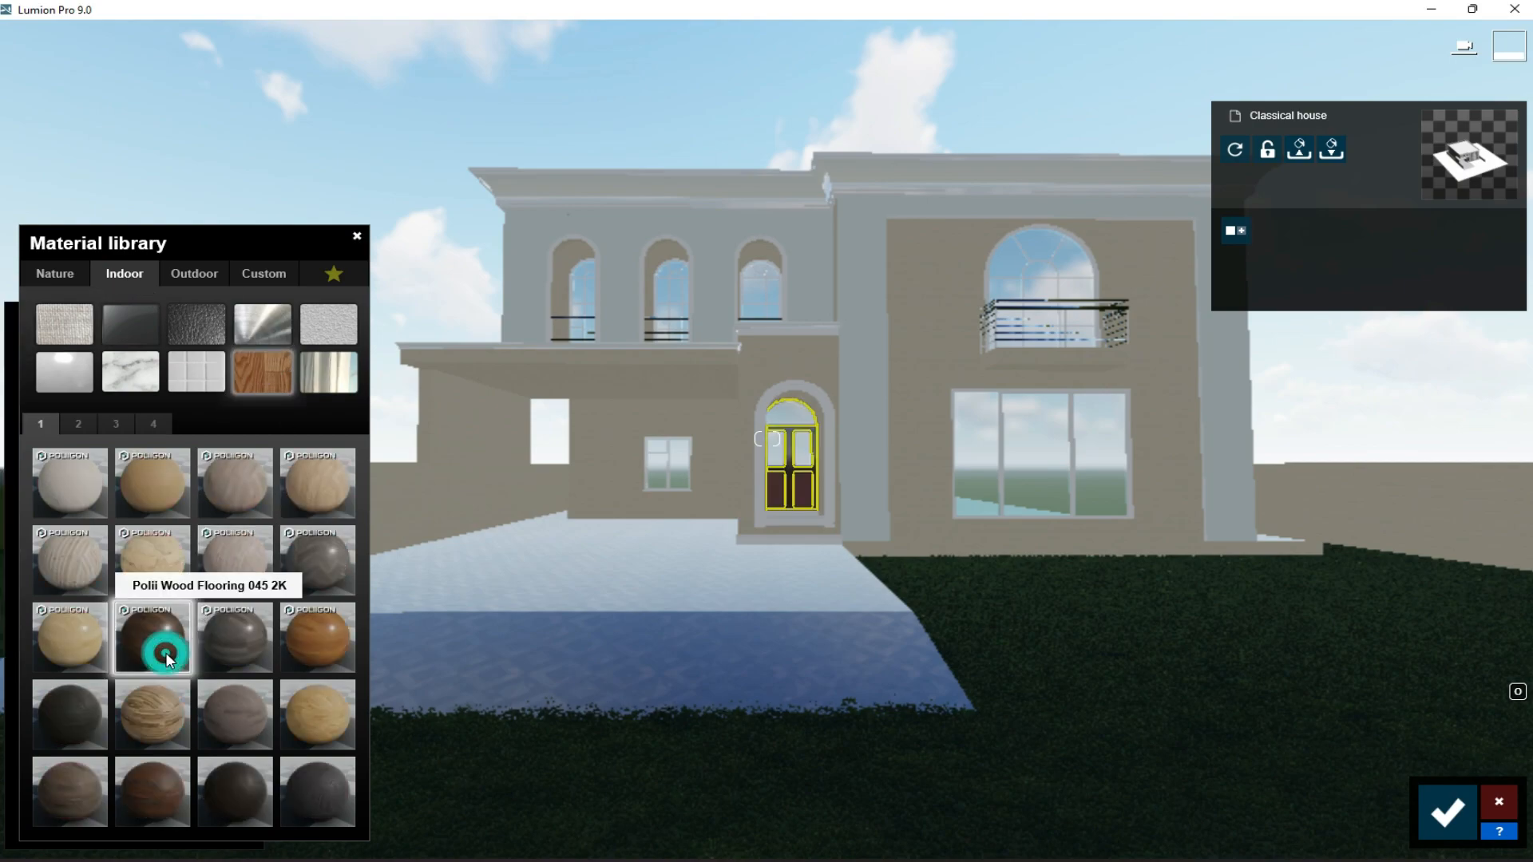
# - Save the material changes to the house model and return to placing objects in the scene
pyautogui.click(110, 717)
pyautogui.click(1450, 810)
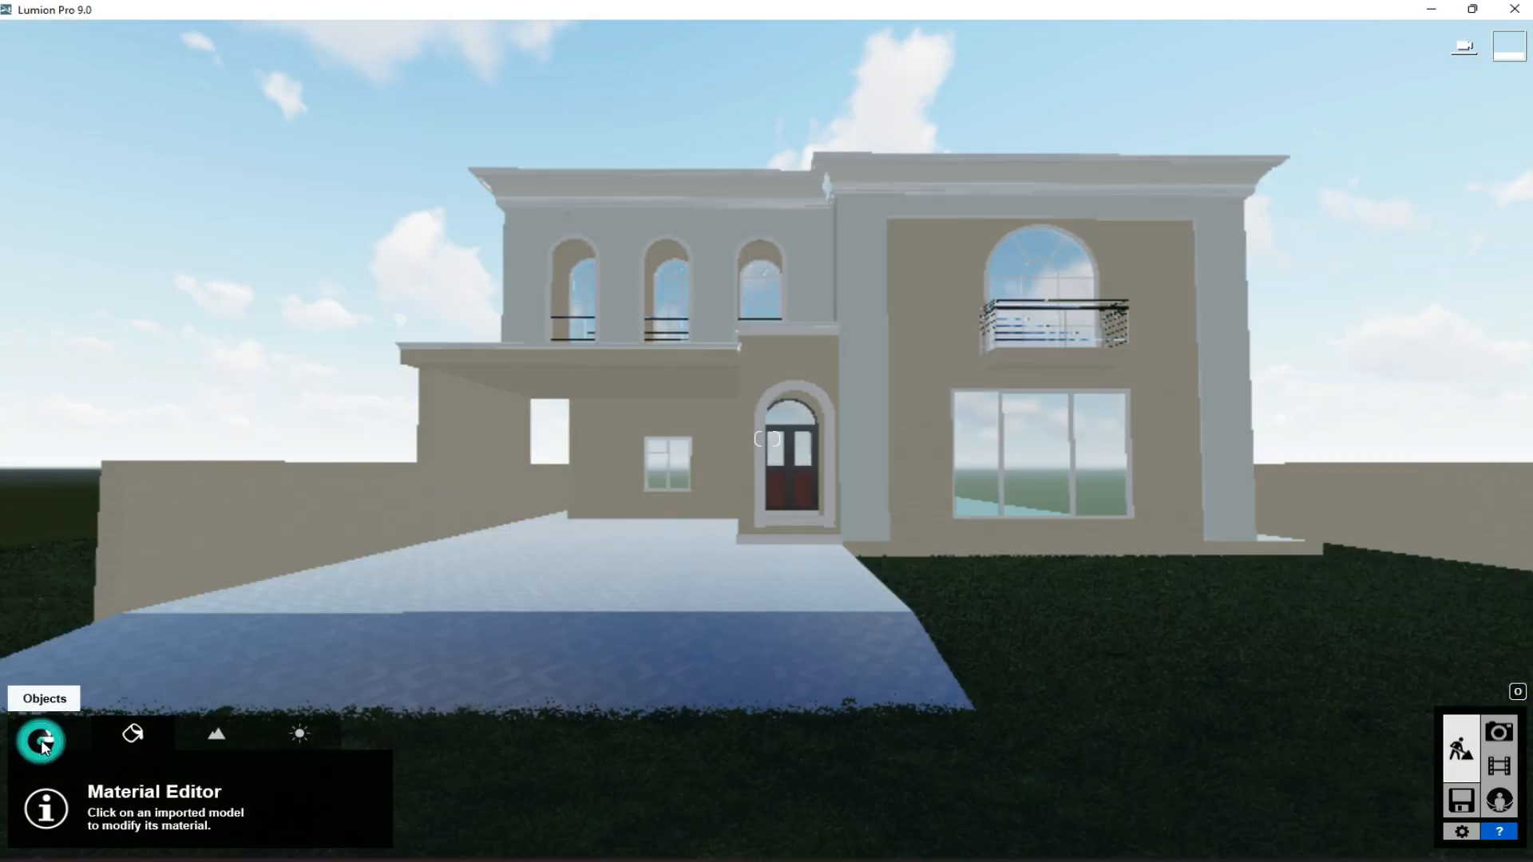
pyautogui.click(49, 733)
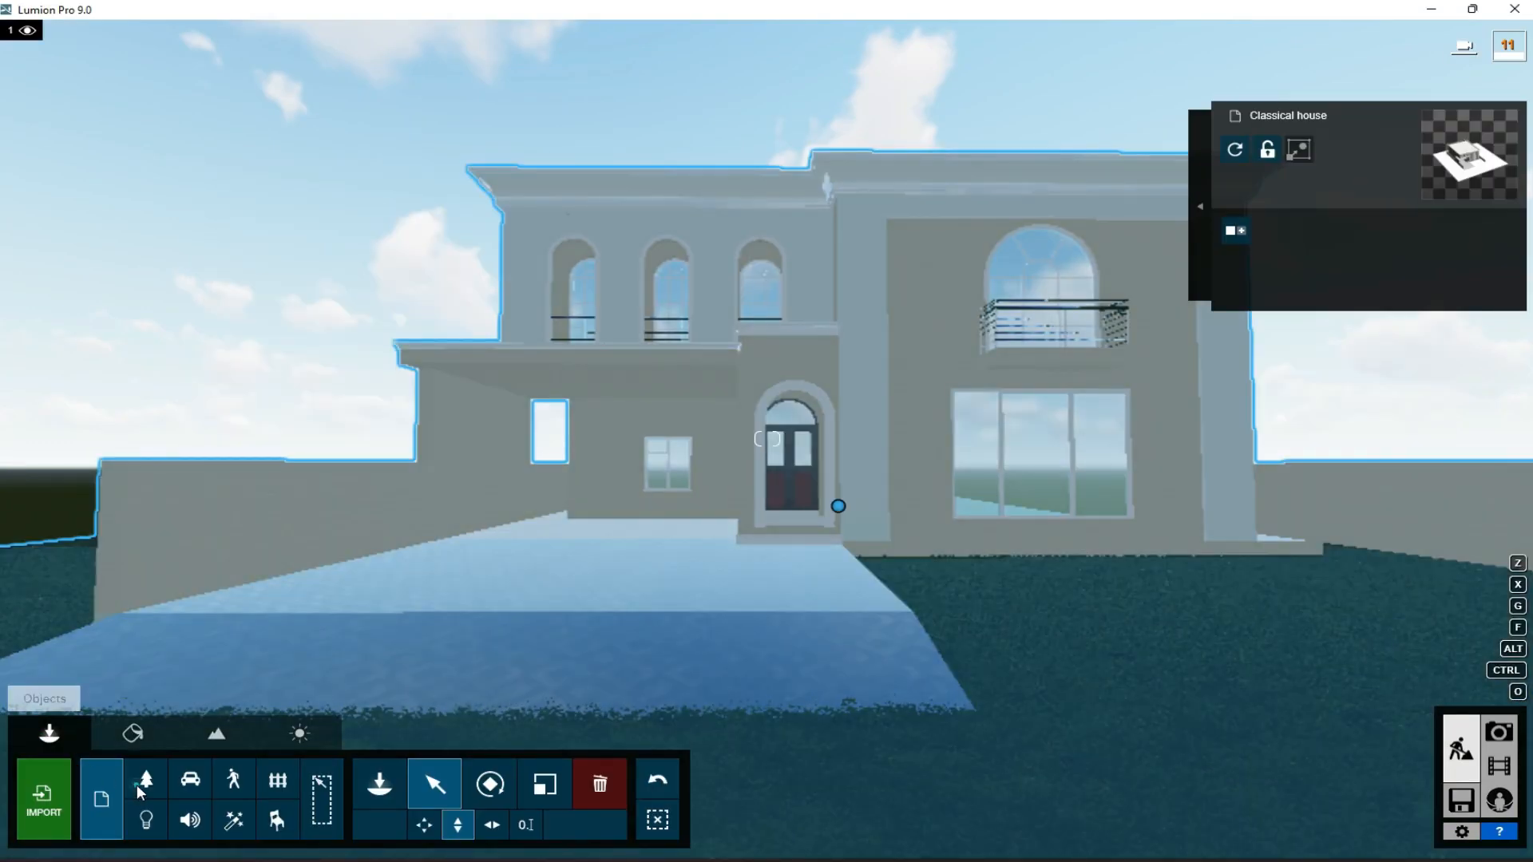
# - Place two American Aloe plants on the front lawn, one near the driveway and one near the facade's far corner
pyautogui.click(381, 782)
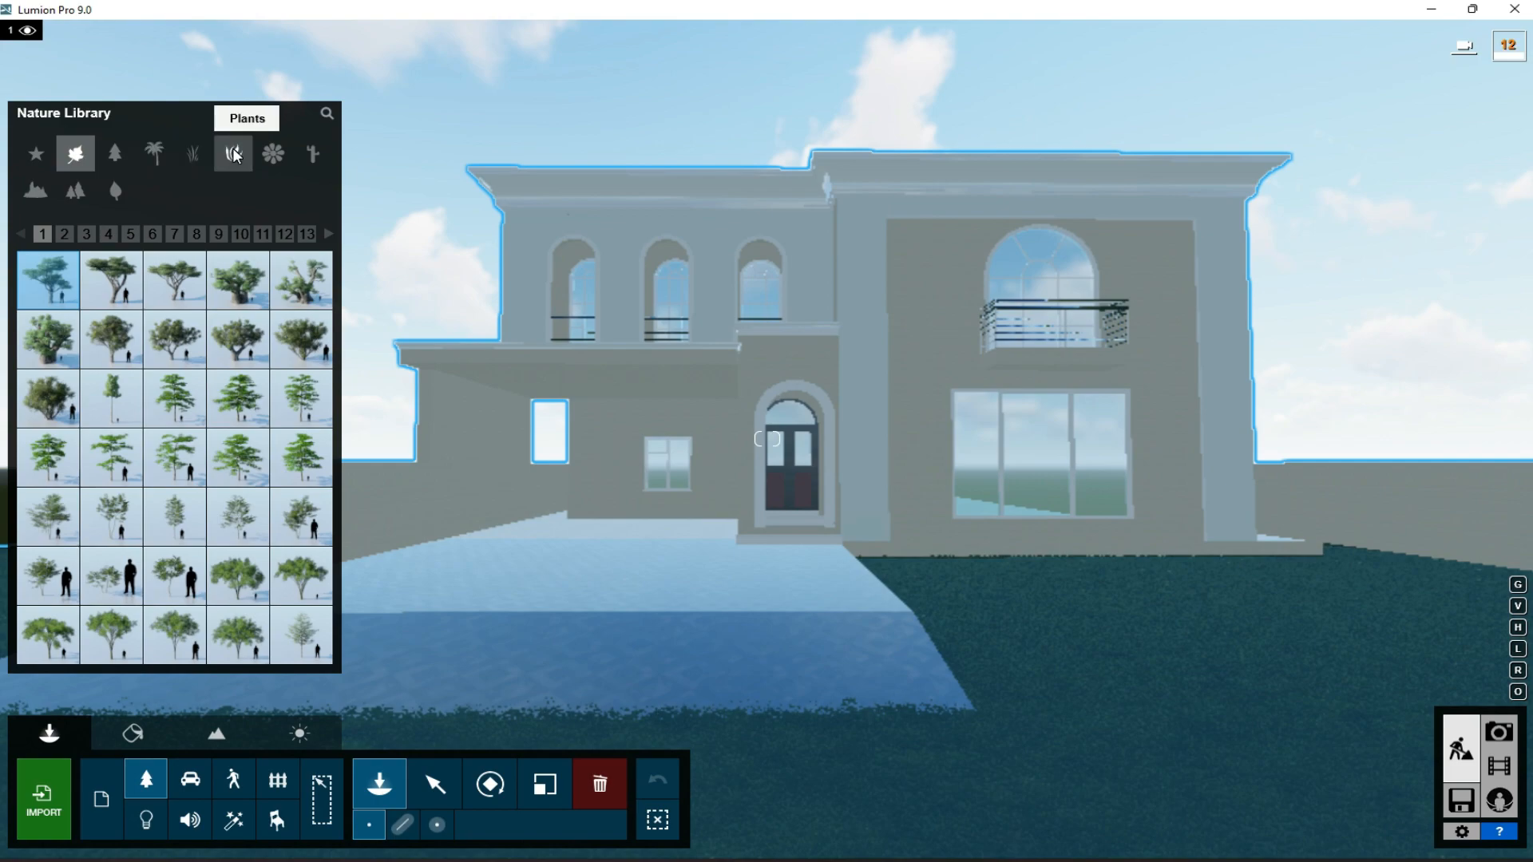
pyautogui.click(239, 156)
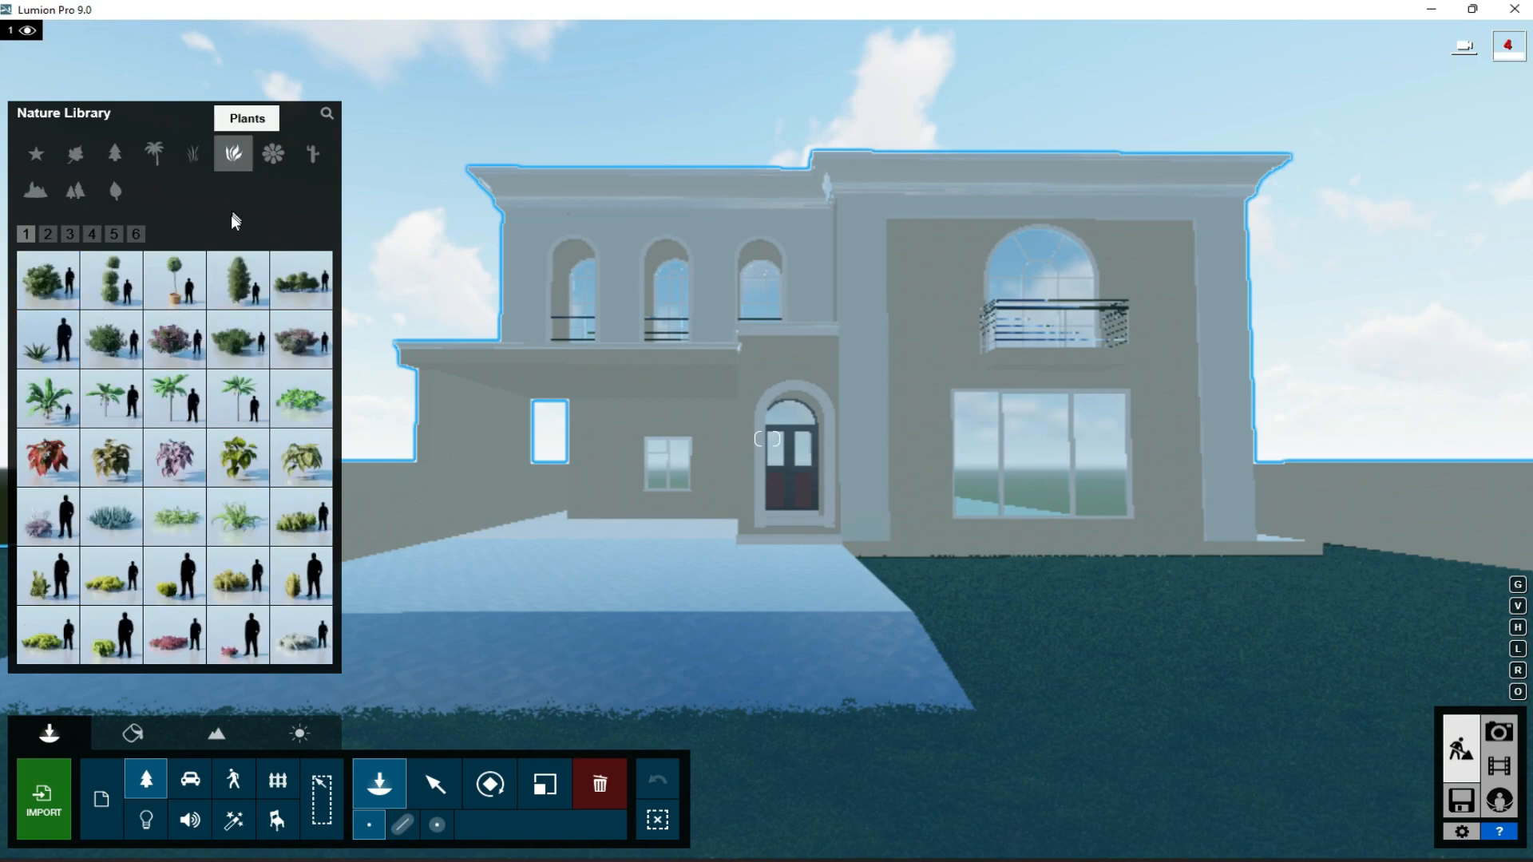
pyautogui.click(51, 346)
pyautogui.click(958, 610)
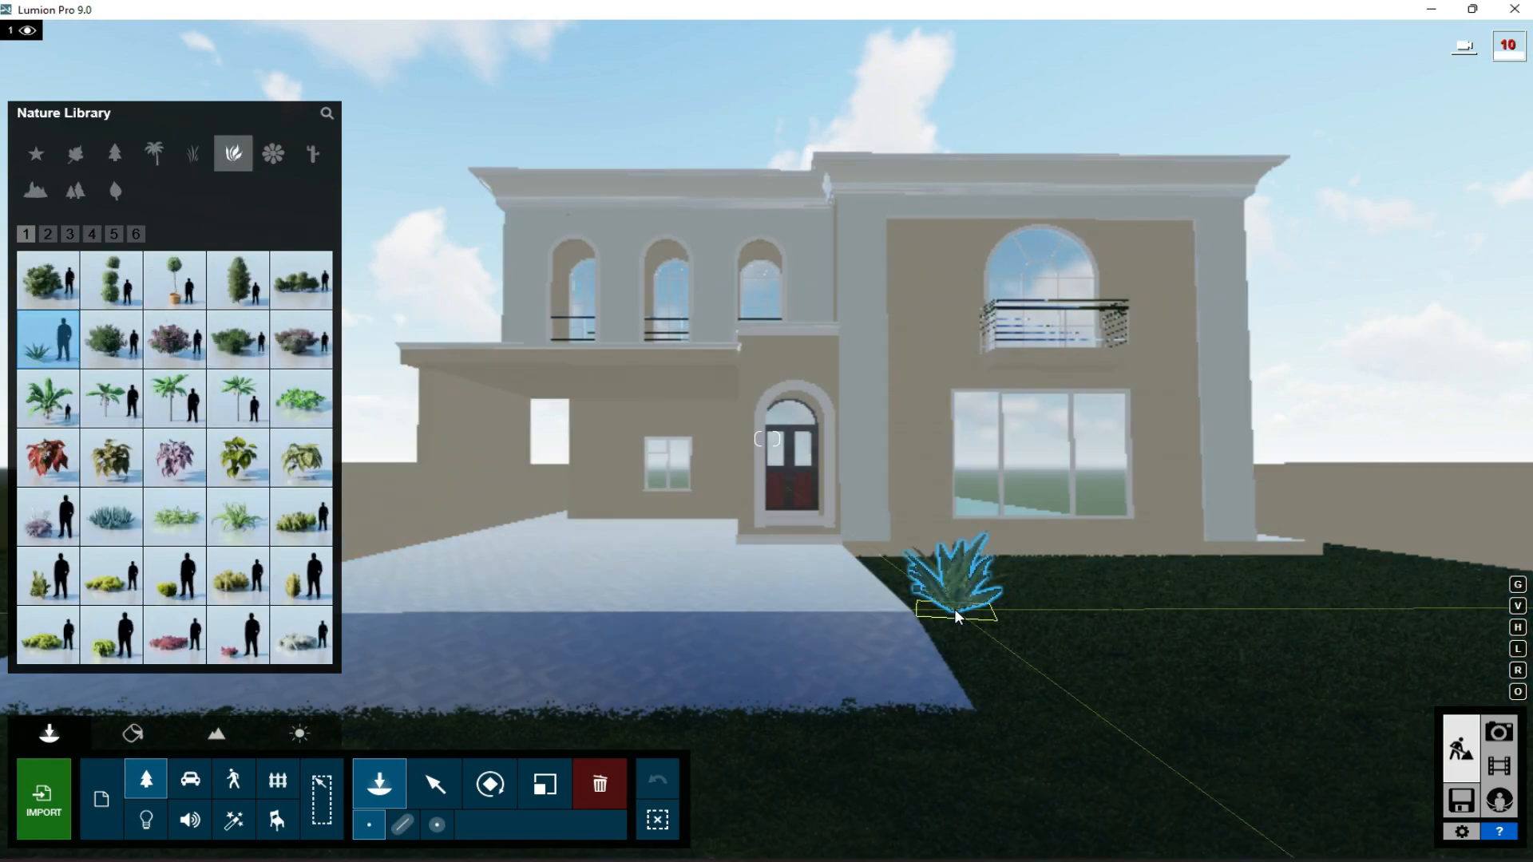
pyautogui.moveTo(296, 413)
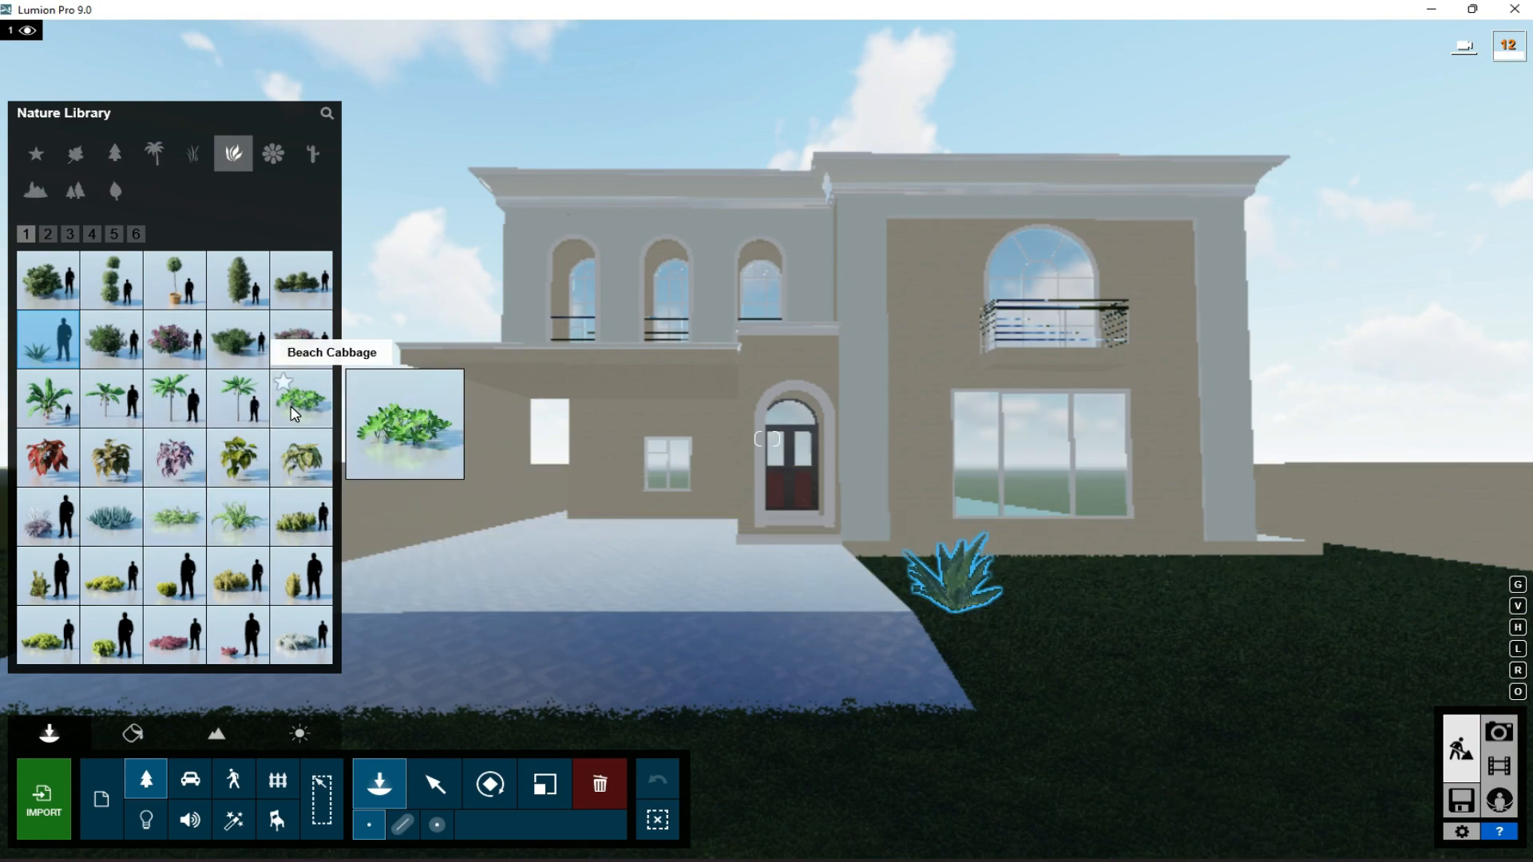
pyautogui.click(1277, 602)
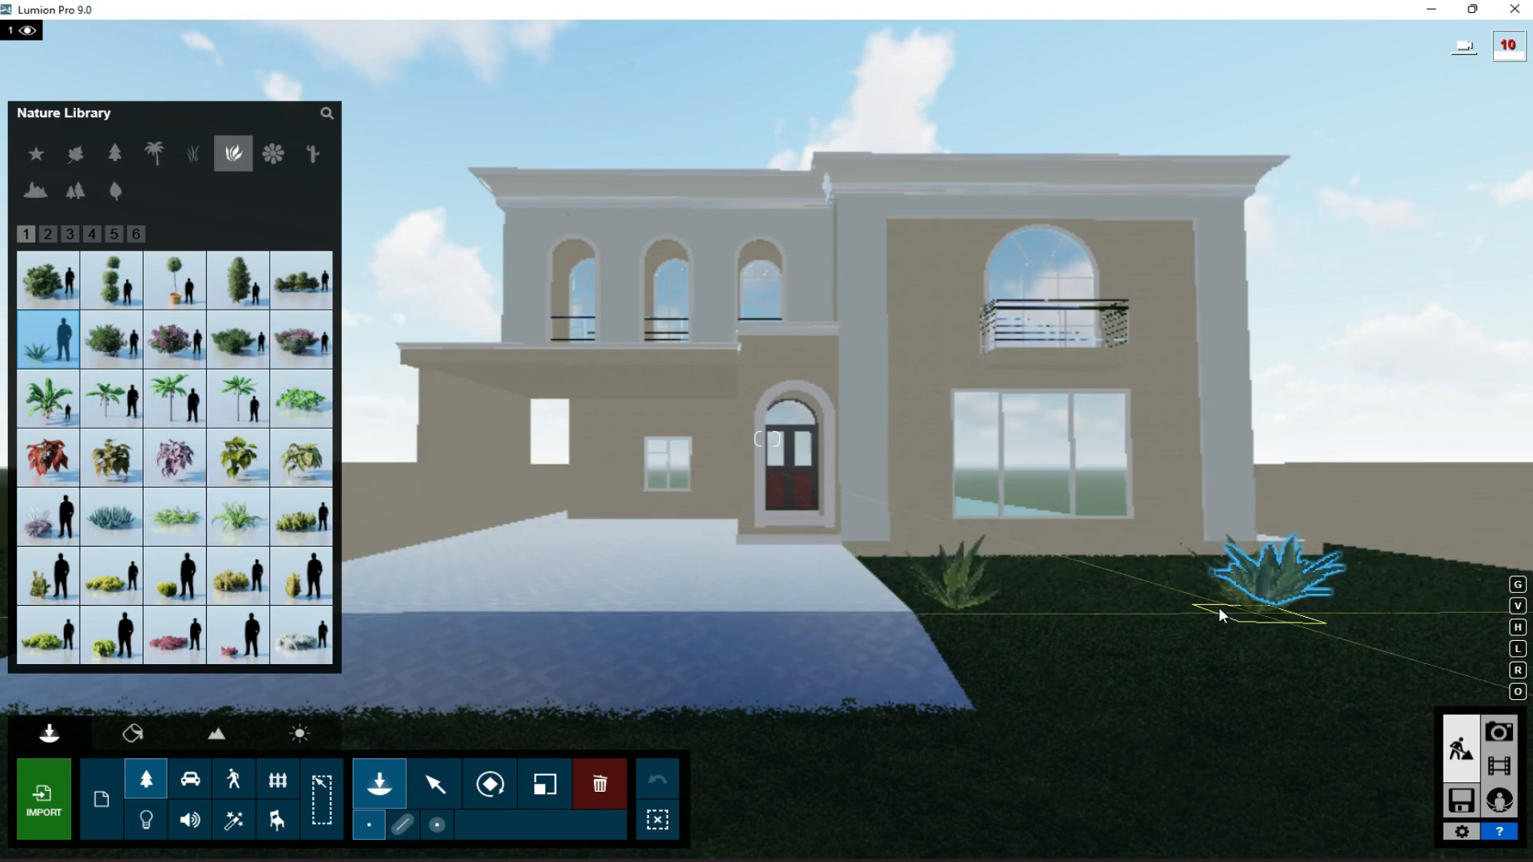
pyautogui.moveTo(179, 403)
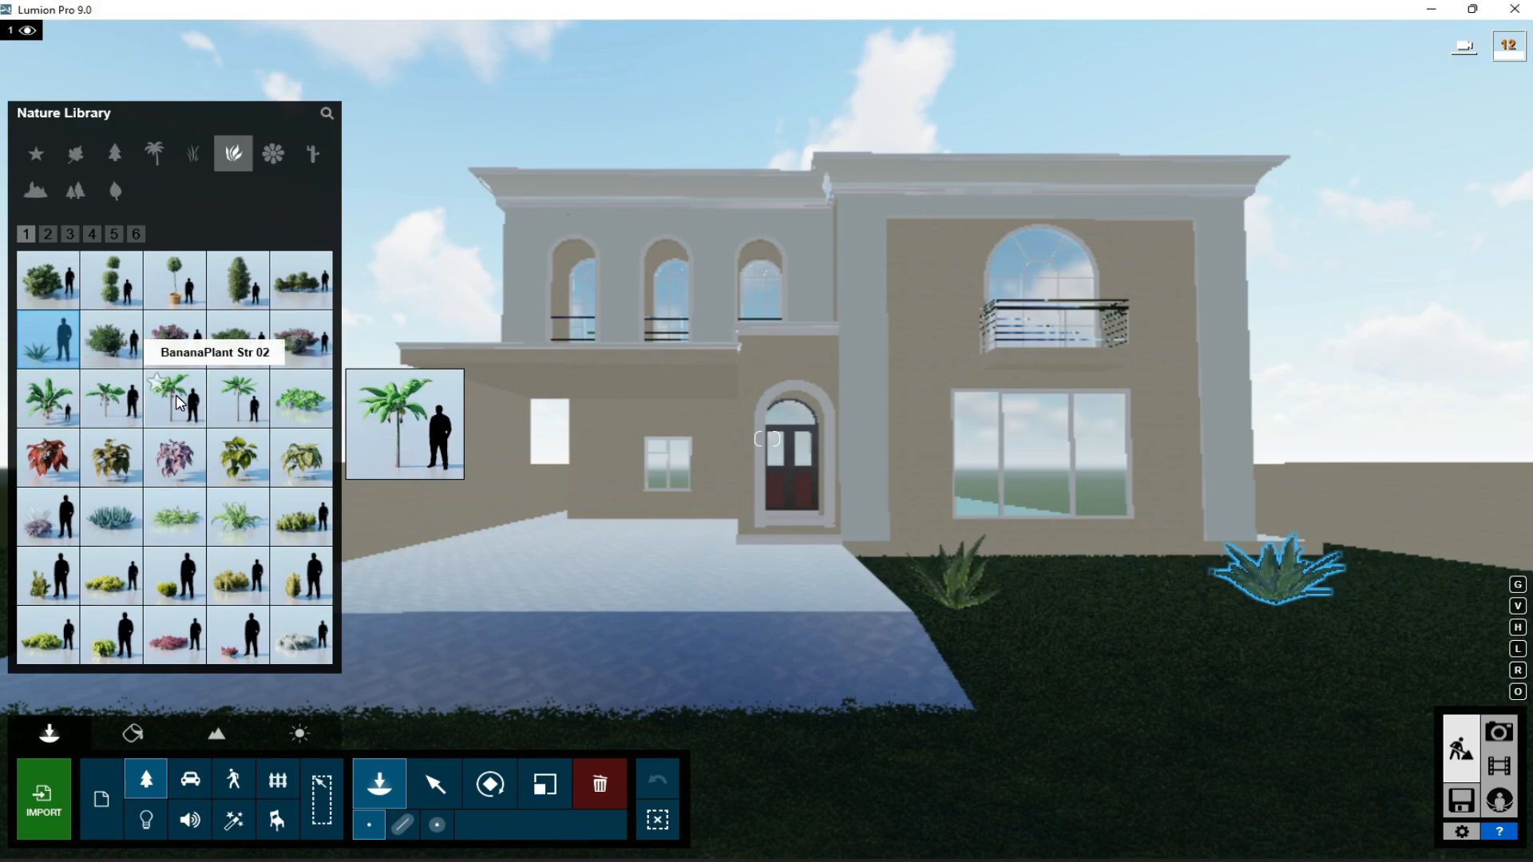
# - Place an ArecaPalm 001 on the grass beside the carport side of the house and scale it up
pyautogui.press('e')
pyautogui.press('a')
pyautogui.hotkey('alt', 'Tab')
pyautogui.hotkey('alt', 'Tab')
pyautogui.click(154, 153)
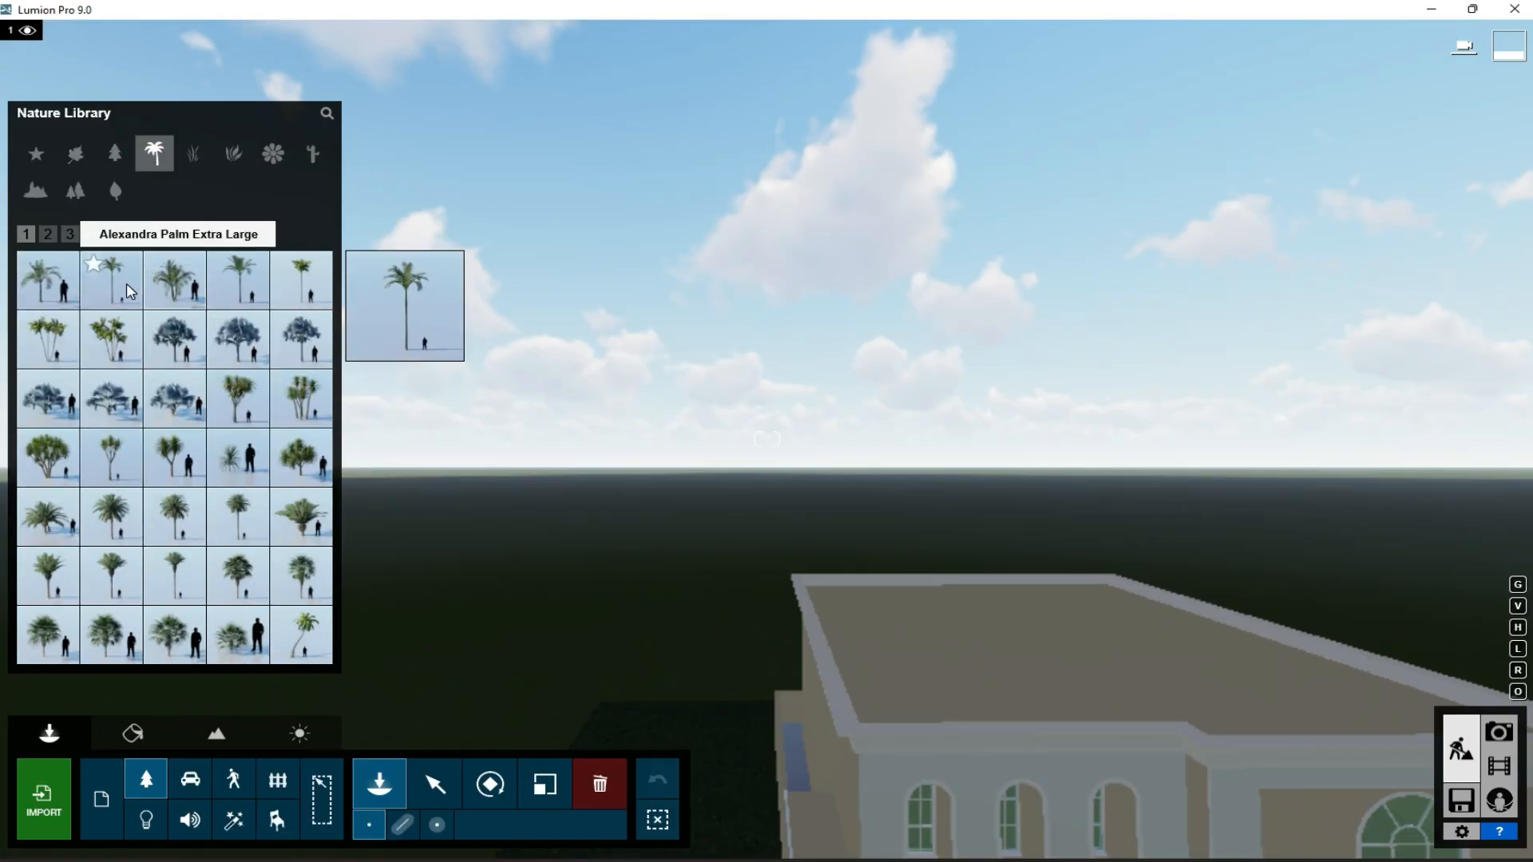
pyautogui.click(301, 280)
pyautogui.click(715, 801)
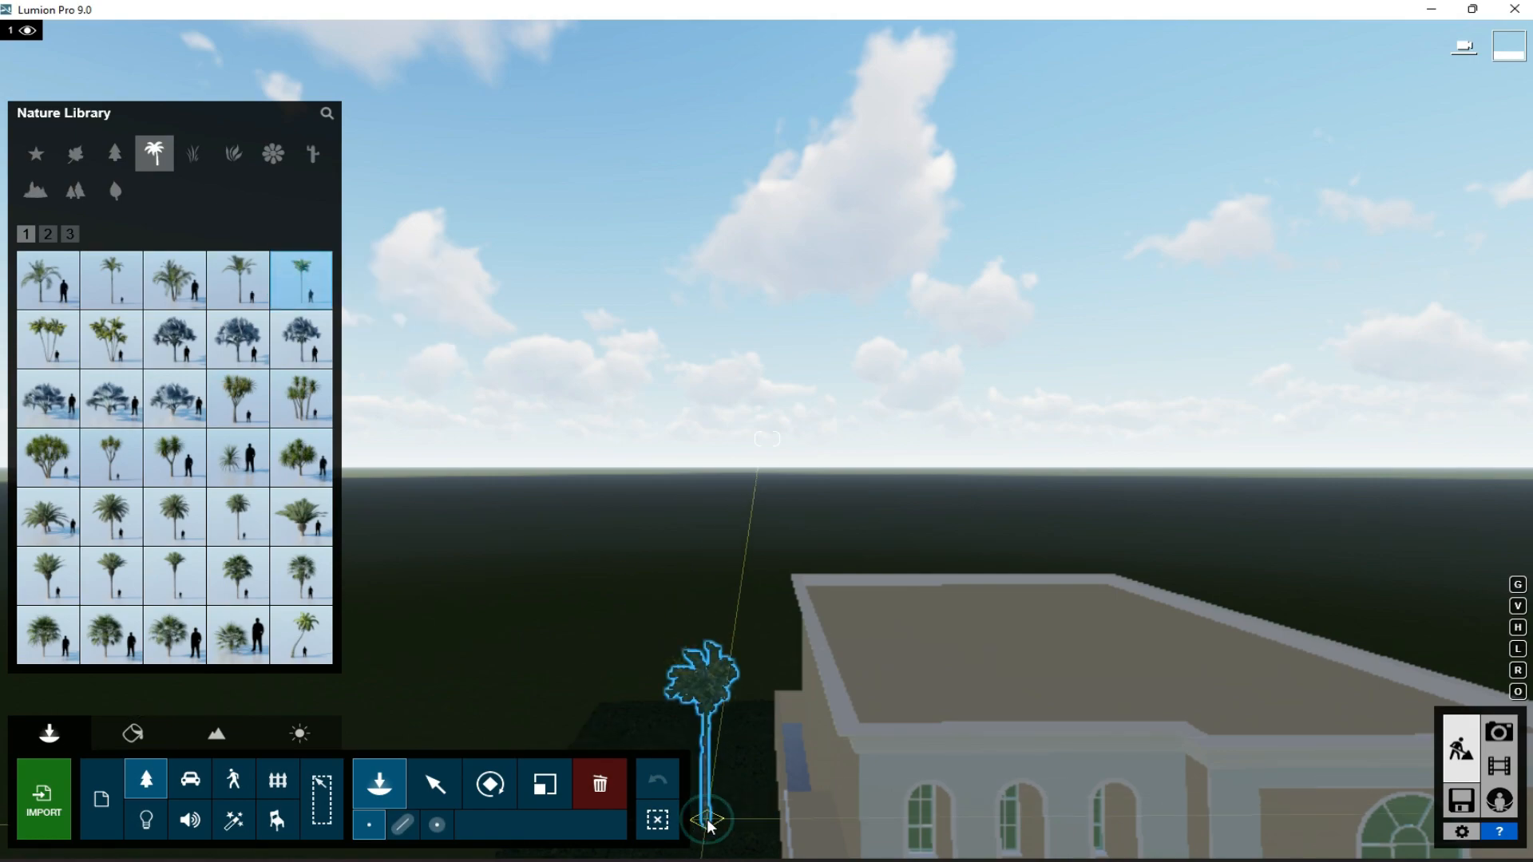
pyautogui.click(538, 793)
pyautogui.moveTo(706, 819); pyautogui.dragTo(707, 711)
# - In Photo mode, bring the camera closer to the facade and store the view in photo slot 1
pyautogui.click(1499, 731)
pyautogui.click(128, 740)
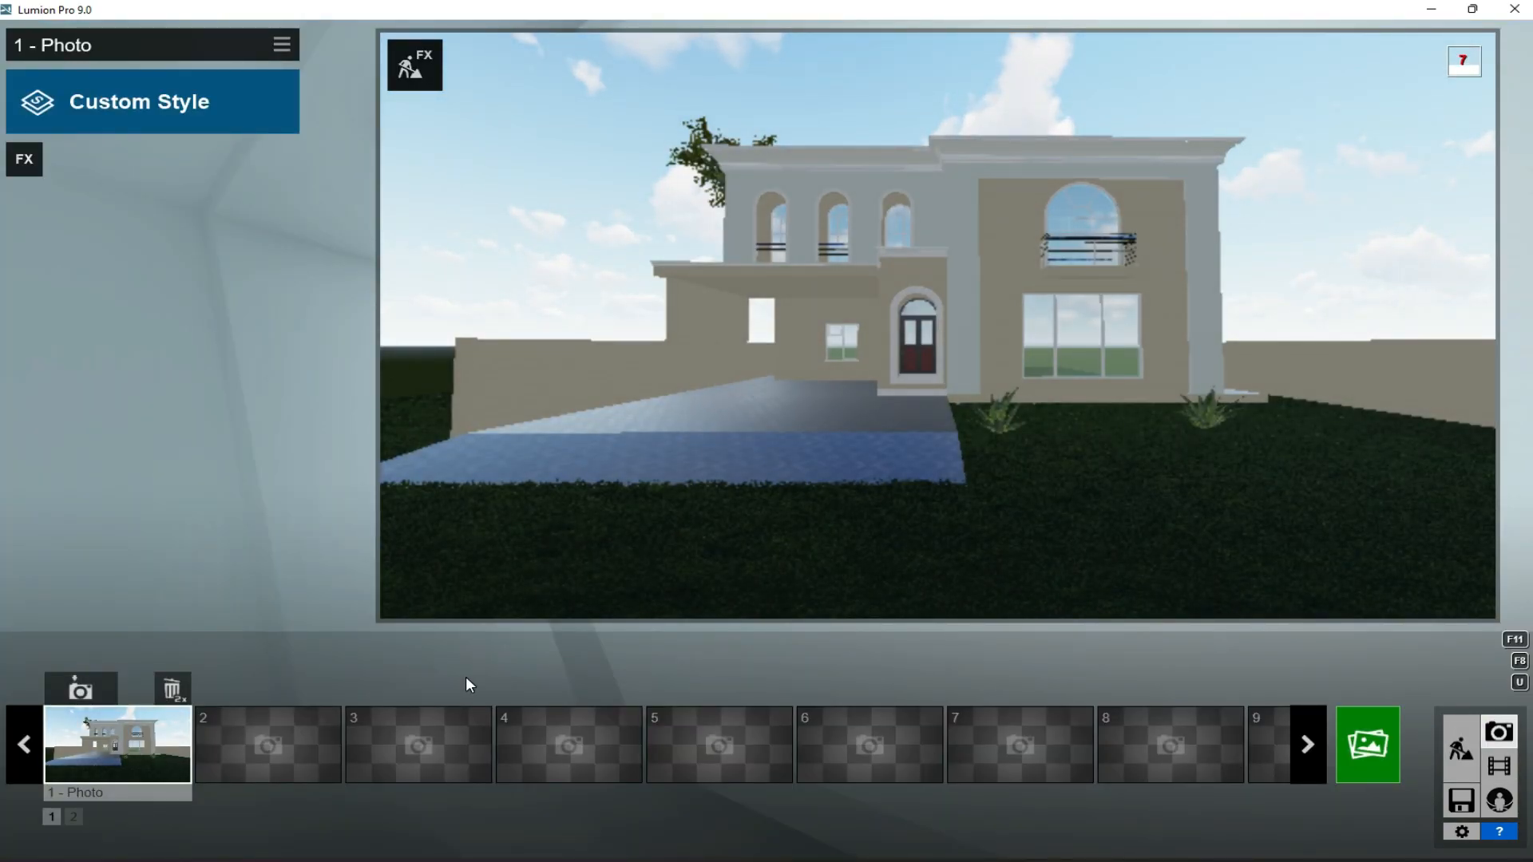
pyautogui.press('w')
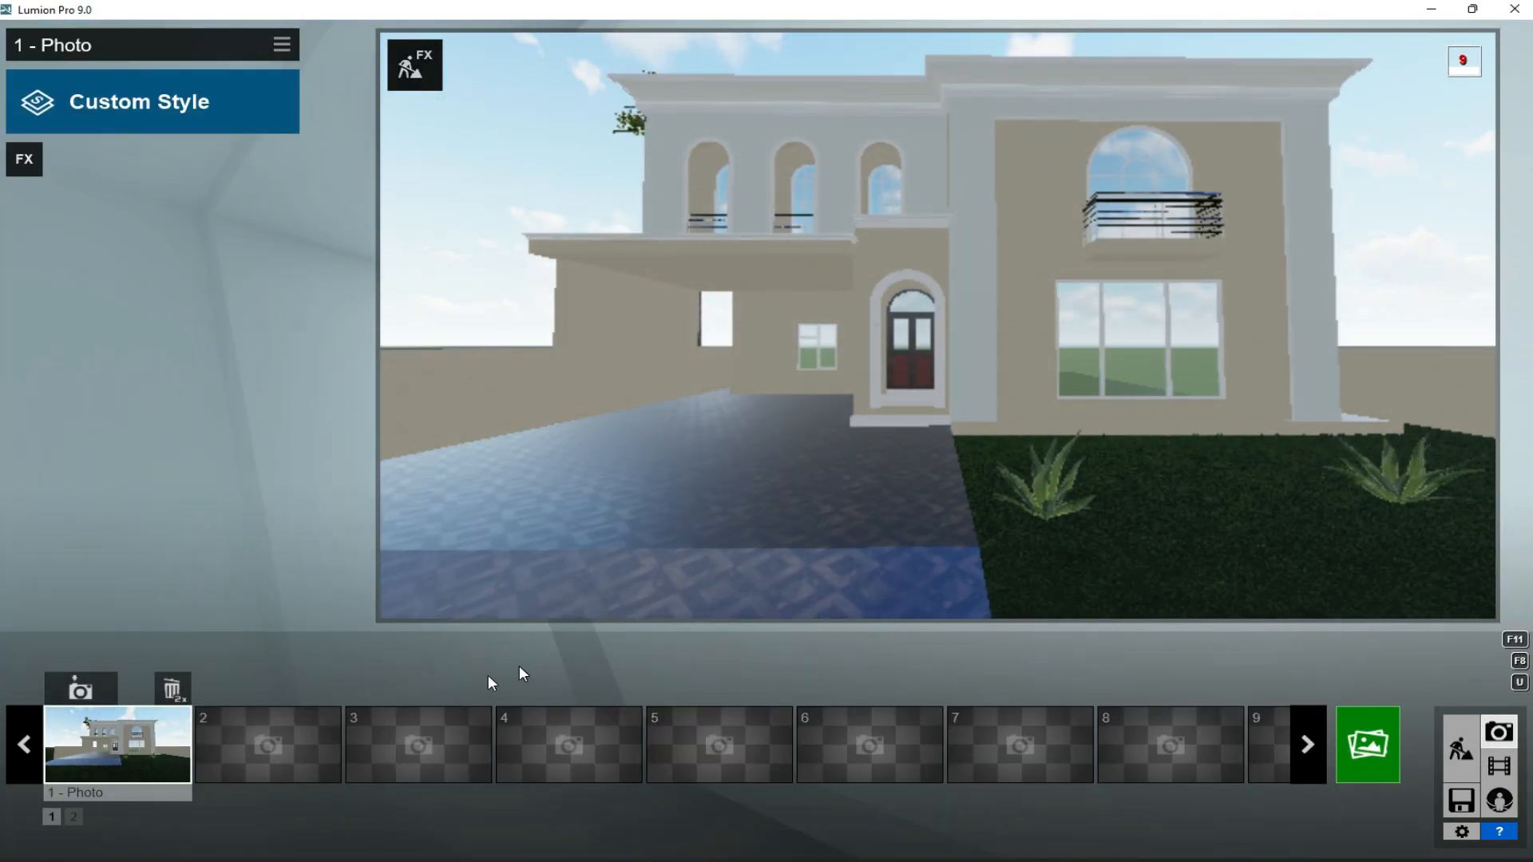
pyautogui.click(82, 687)
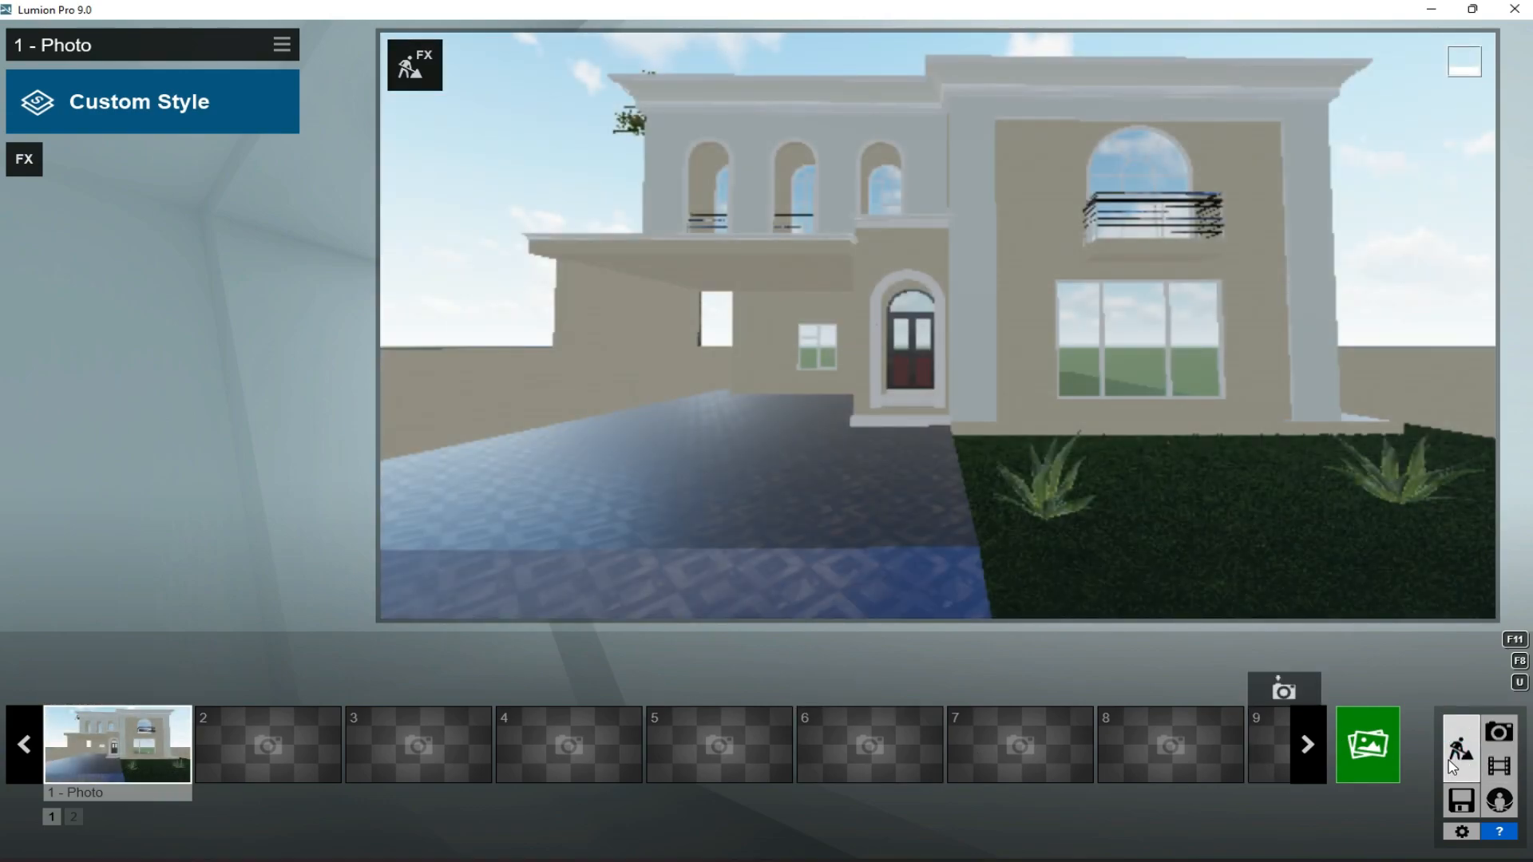
# - Return to Build mode and lower the ArecaPalm 001 beside the carport side of the house
pyautogui.click(1455, 763)
pyautogui.press('a')
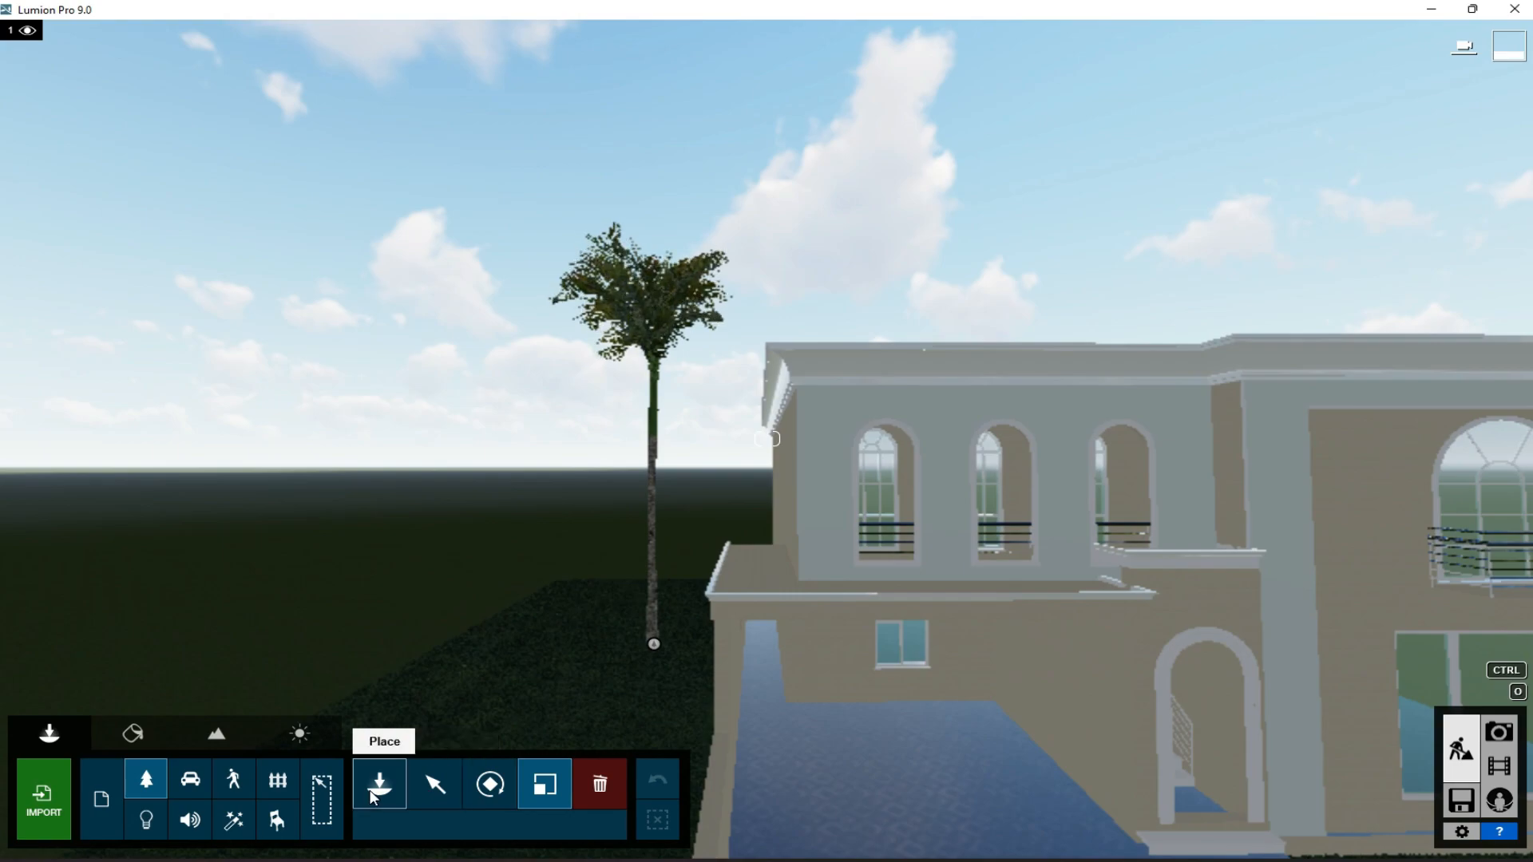
pyautogui.click(601, 790)
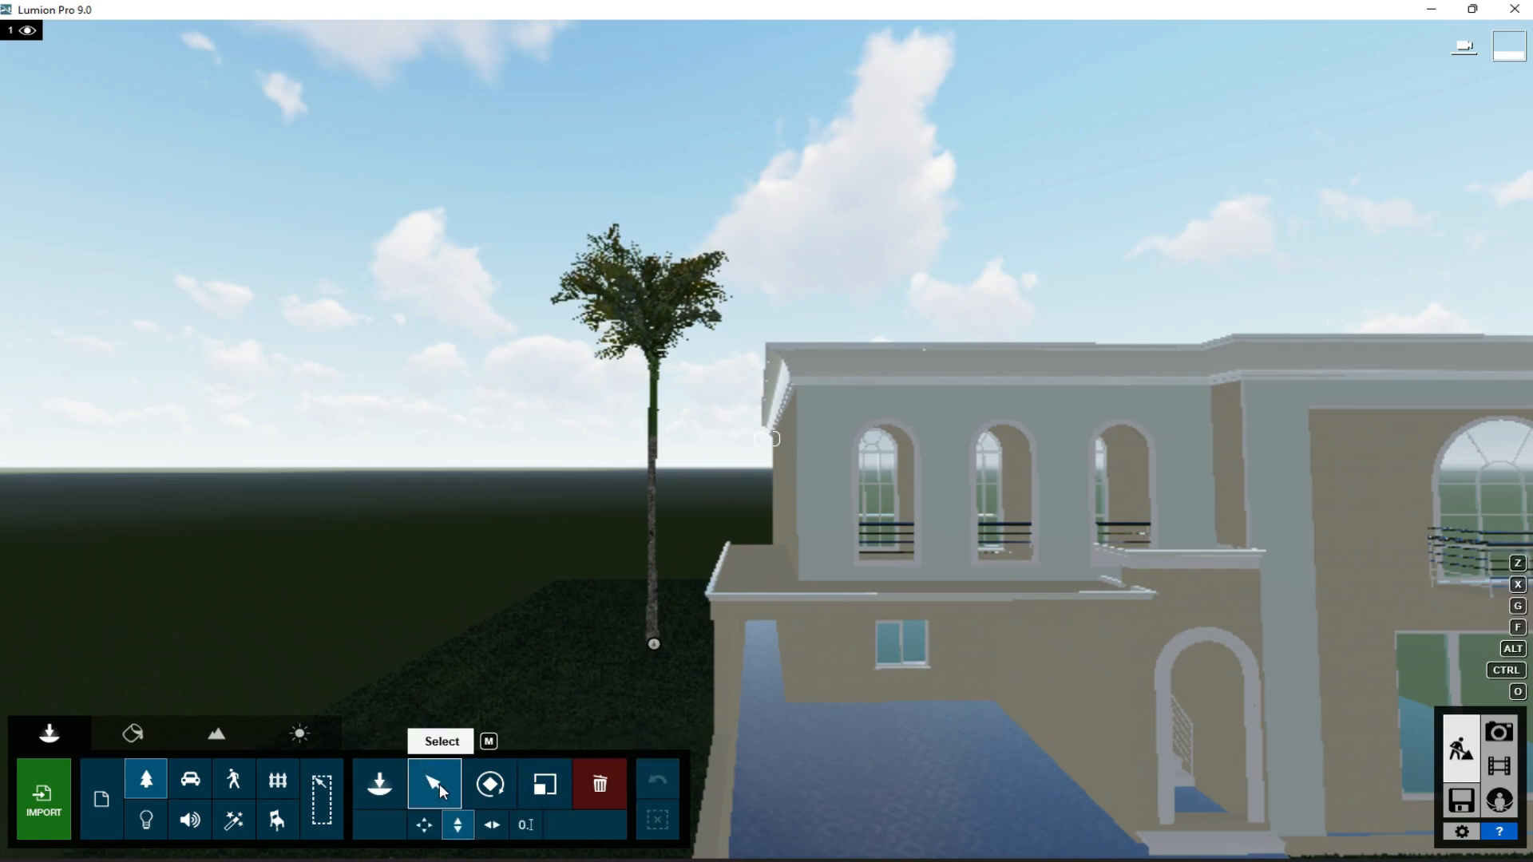
pyautogui.click(654, 644)
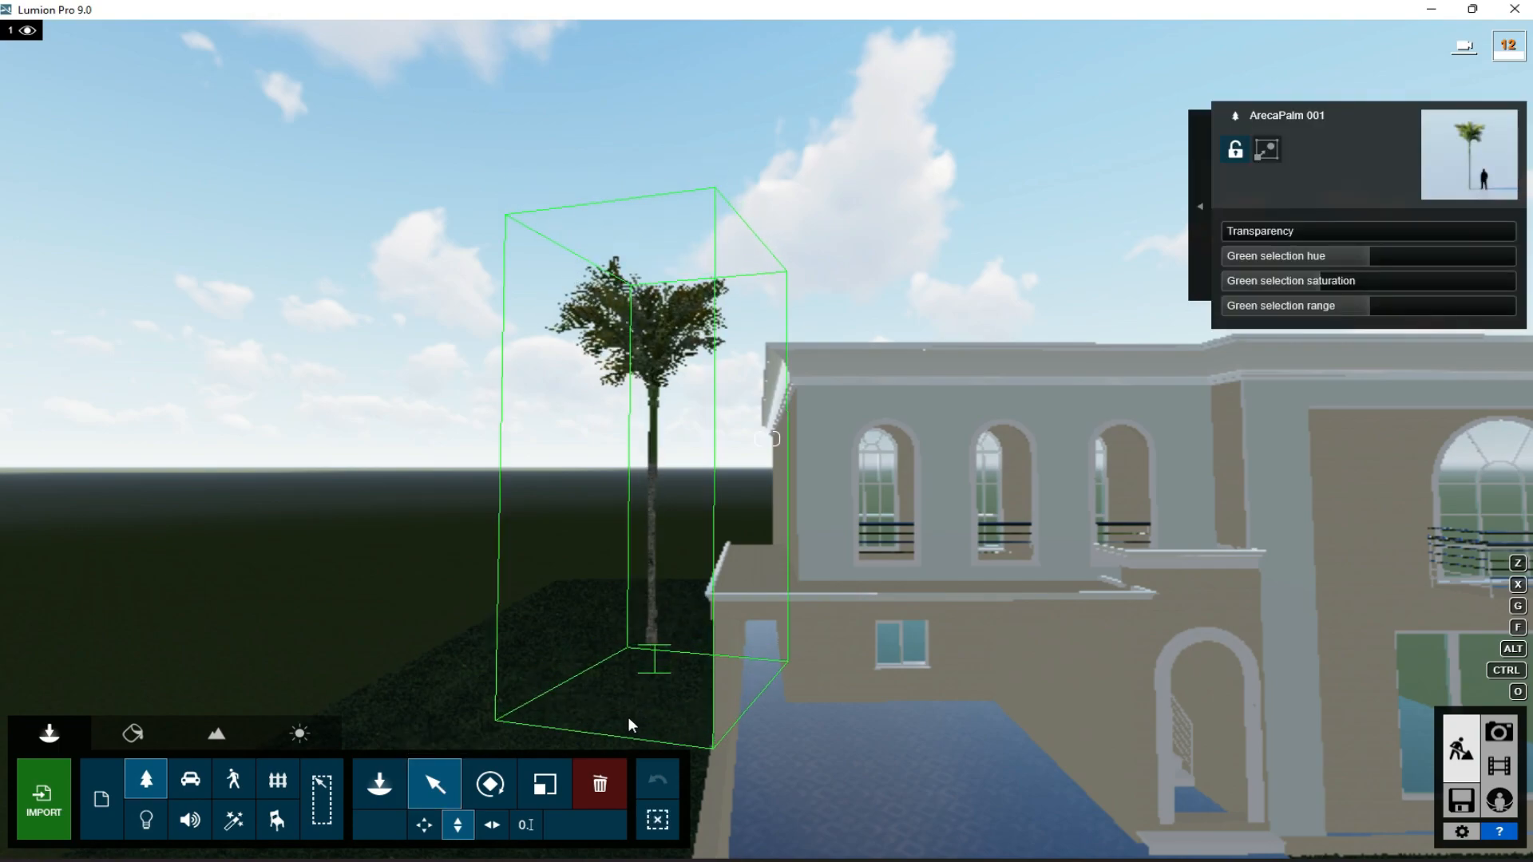
pyautogui.moveTo(654, 697); pyautogui.dragTo(615, 797)
pyautogui.click(544, 786)
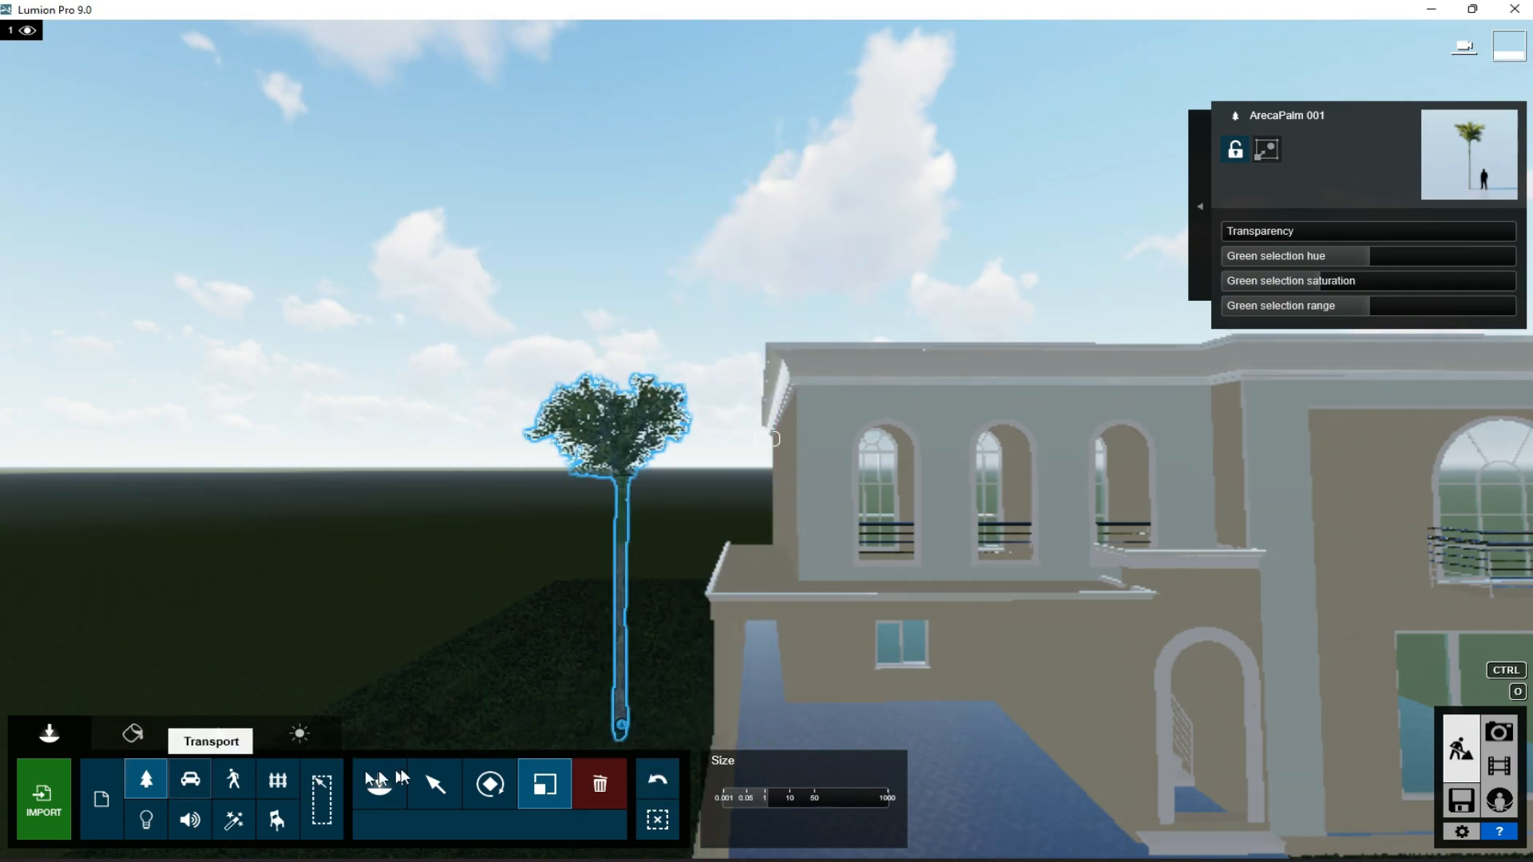
# - Place a large, thick-trunked date-style palm on each side of the house
pyautogui.click(375, 781)
pyautogui.click(174, 516)
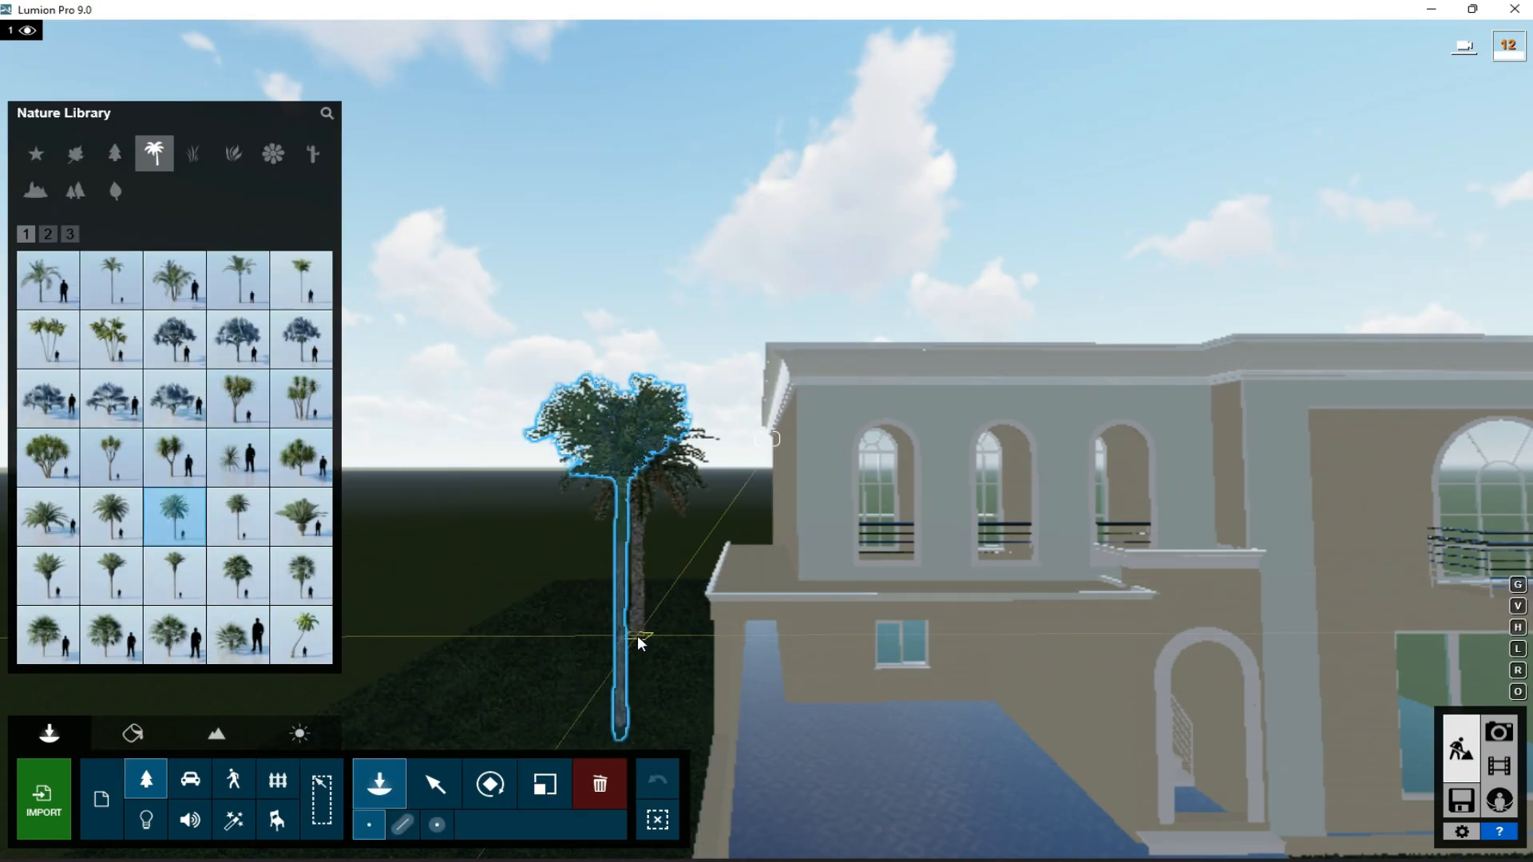
pyautogui.scroll(-3, 637, 637)
pyautogui.click(629, 719)
pyautogui.press('d')
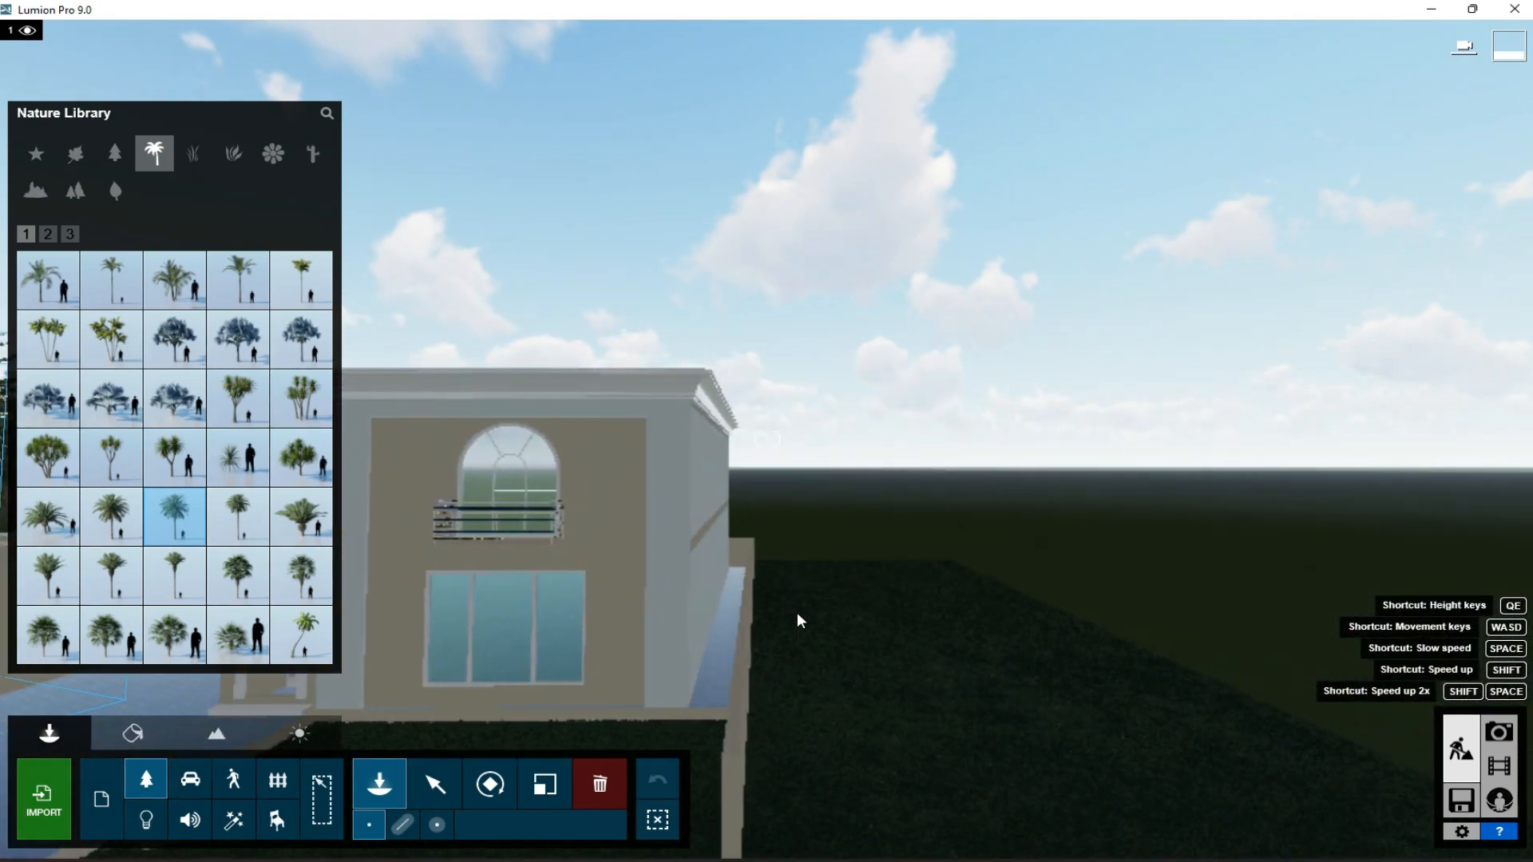
pyautogui.click(834, 706)
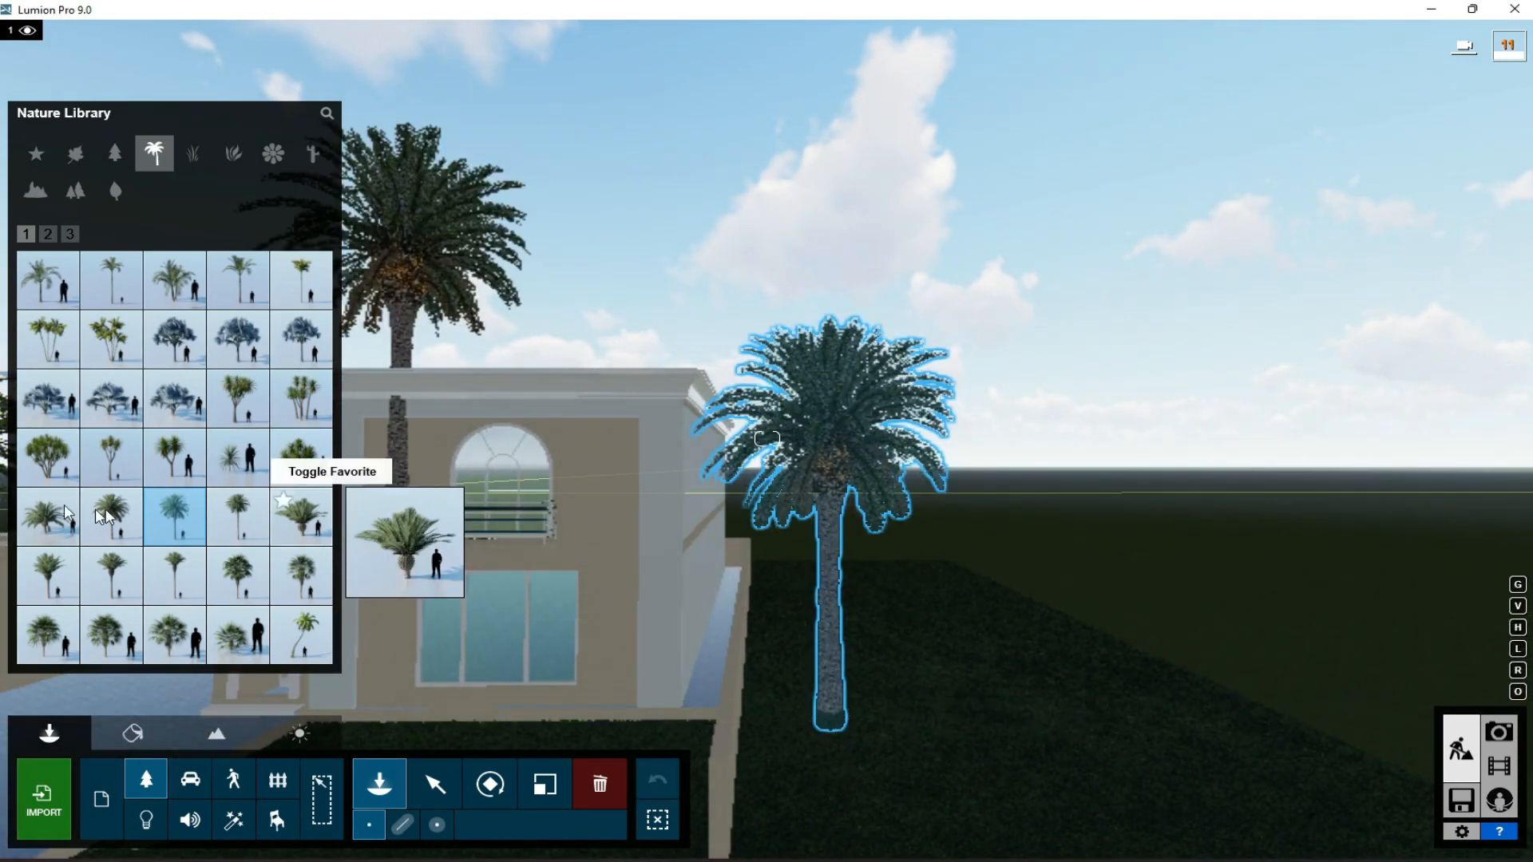
# - Place a shorter palm with broad drooping fronds in front of the large palm on the right side of the house
pyautogui.click(48, 234)
pyautogui.click(175, 575)
pyautogui.click(812, 793)
pyautogui.press('a')
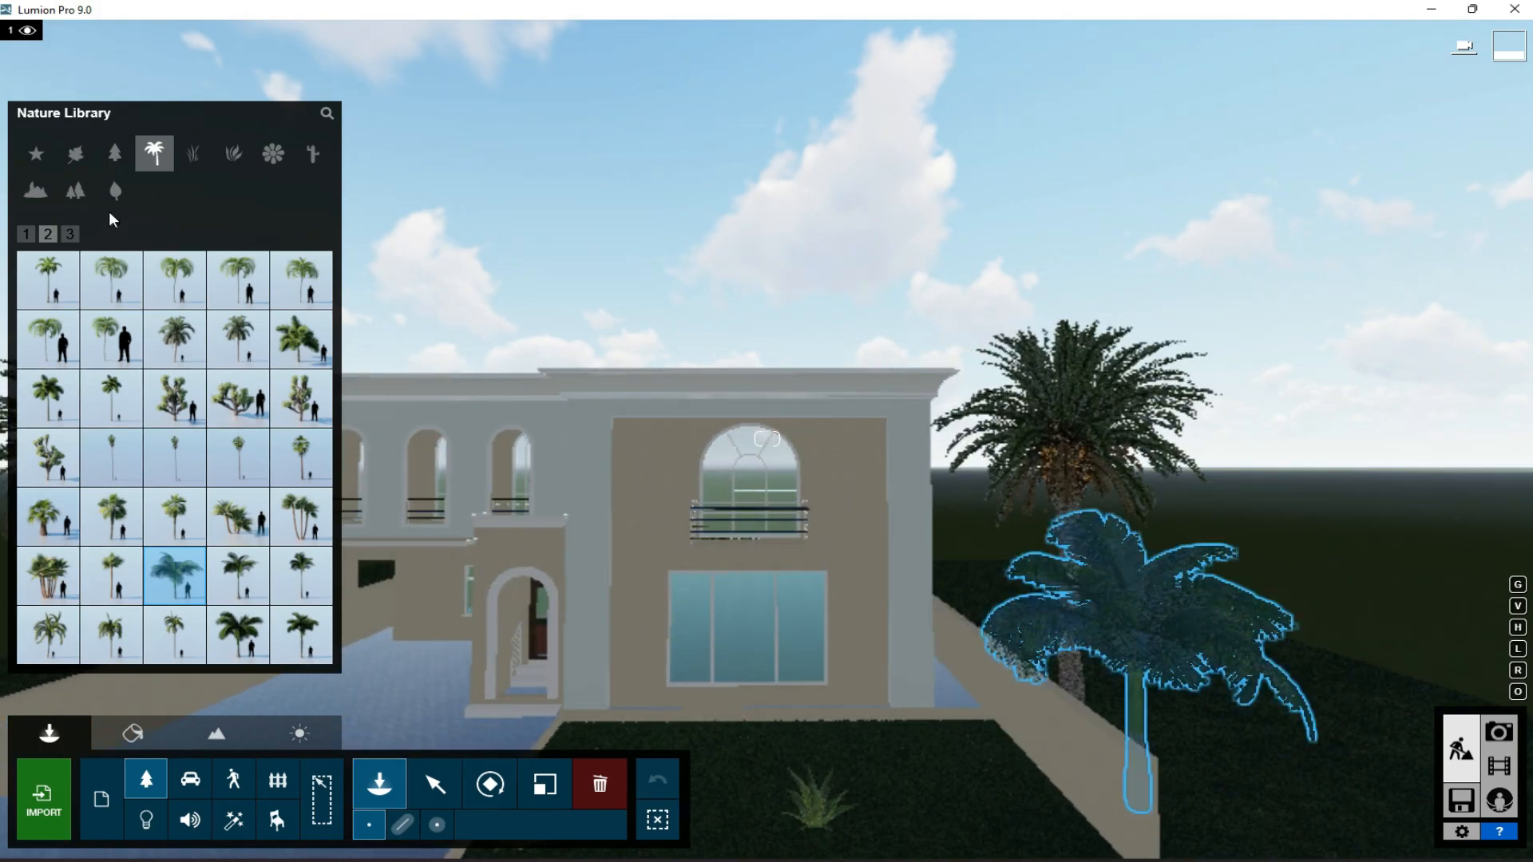
# - Place the DeadTreeV1-1 RT tree beside the palms right of the house and scale it up
pyautogui.click(75, 232)
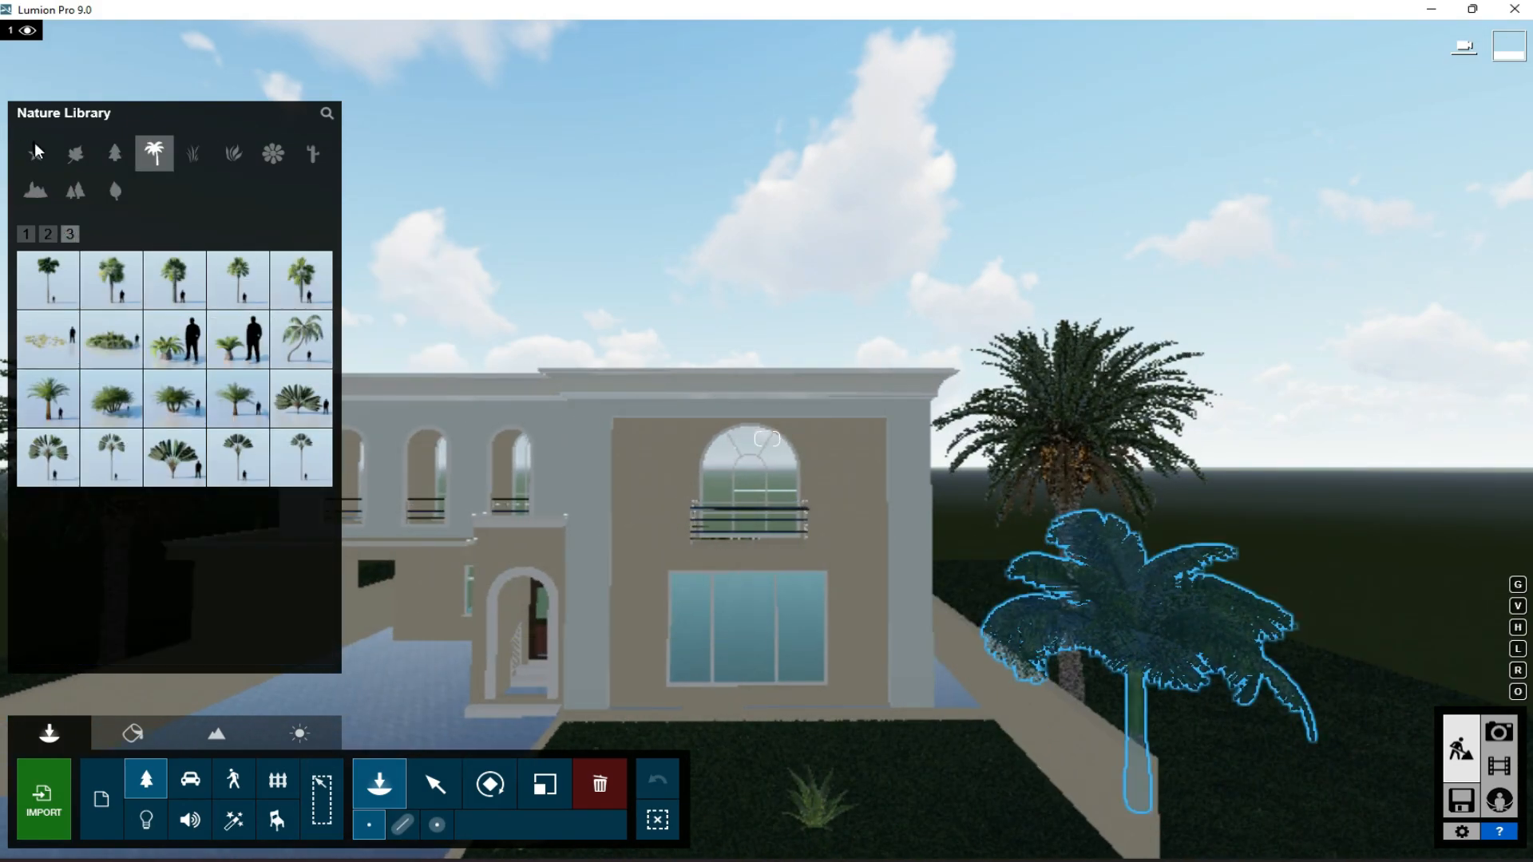
pyautogui.click(75, 154)
pyautogui.click(63, 234)
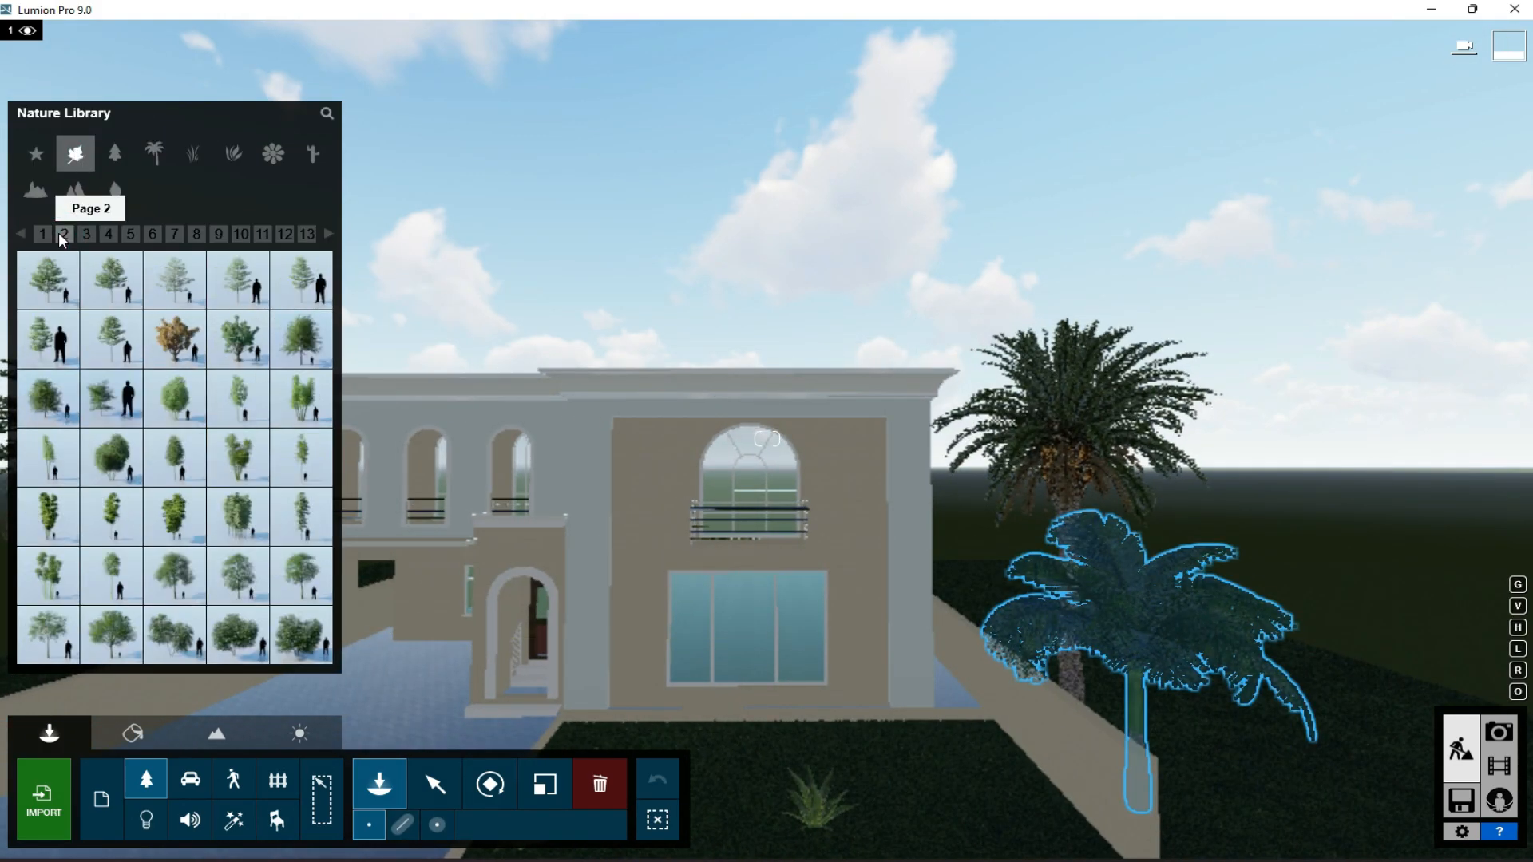
pyautogui.click(109, 234)
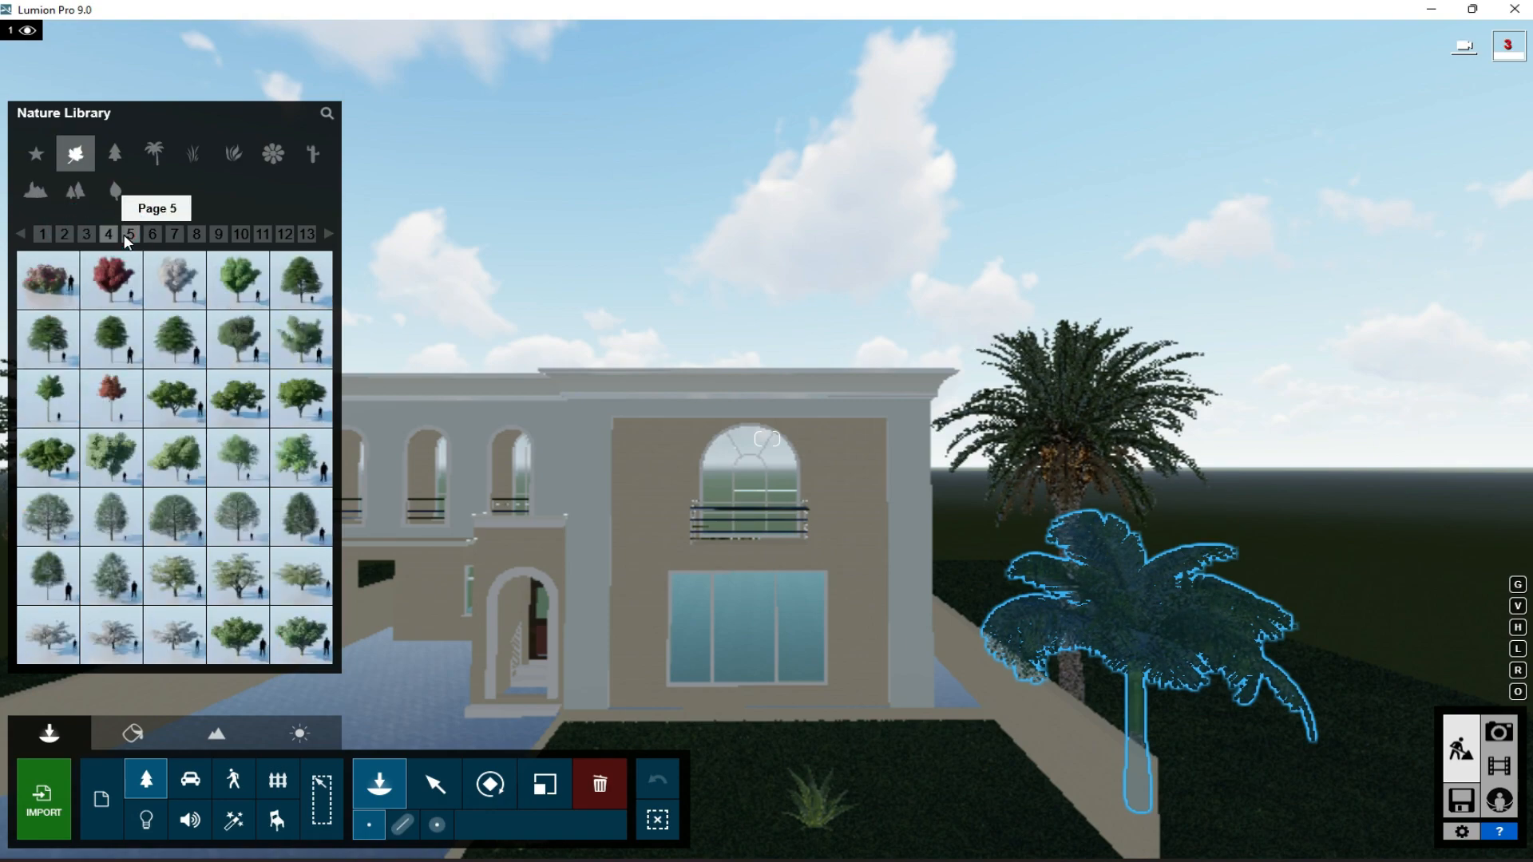
pyautogui.click(130, 234)
pyautogui.click(301, 575)
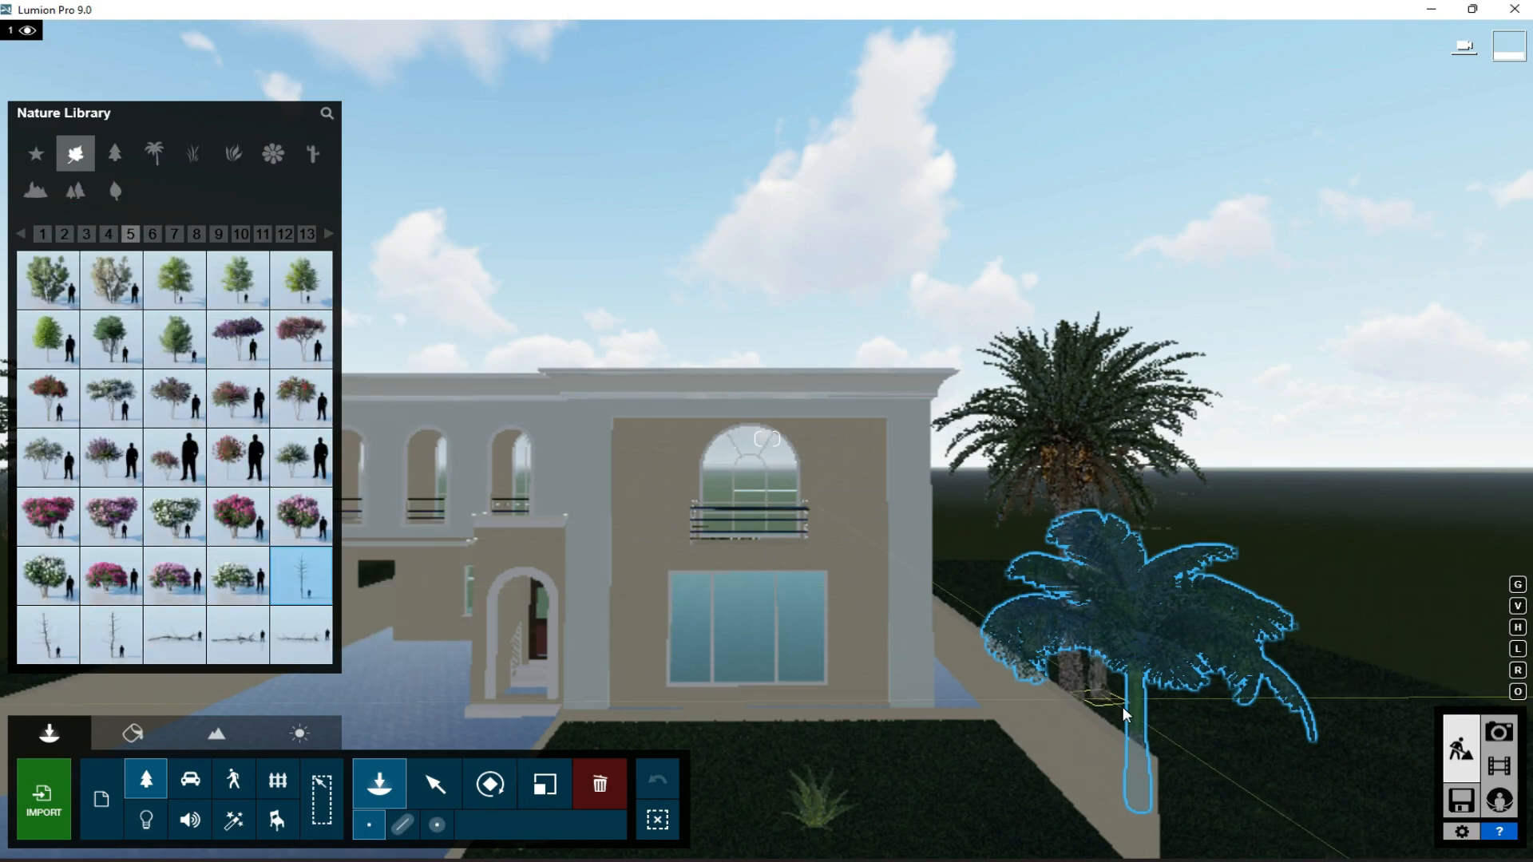
pyautogui.click(1182, 727)
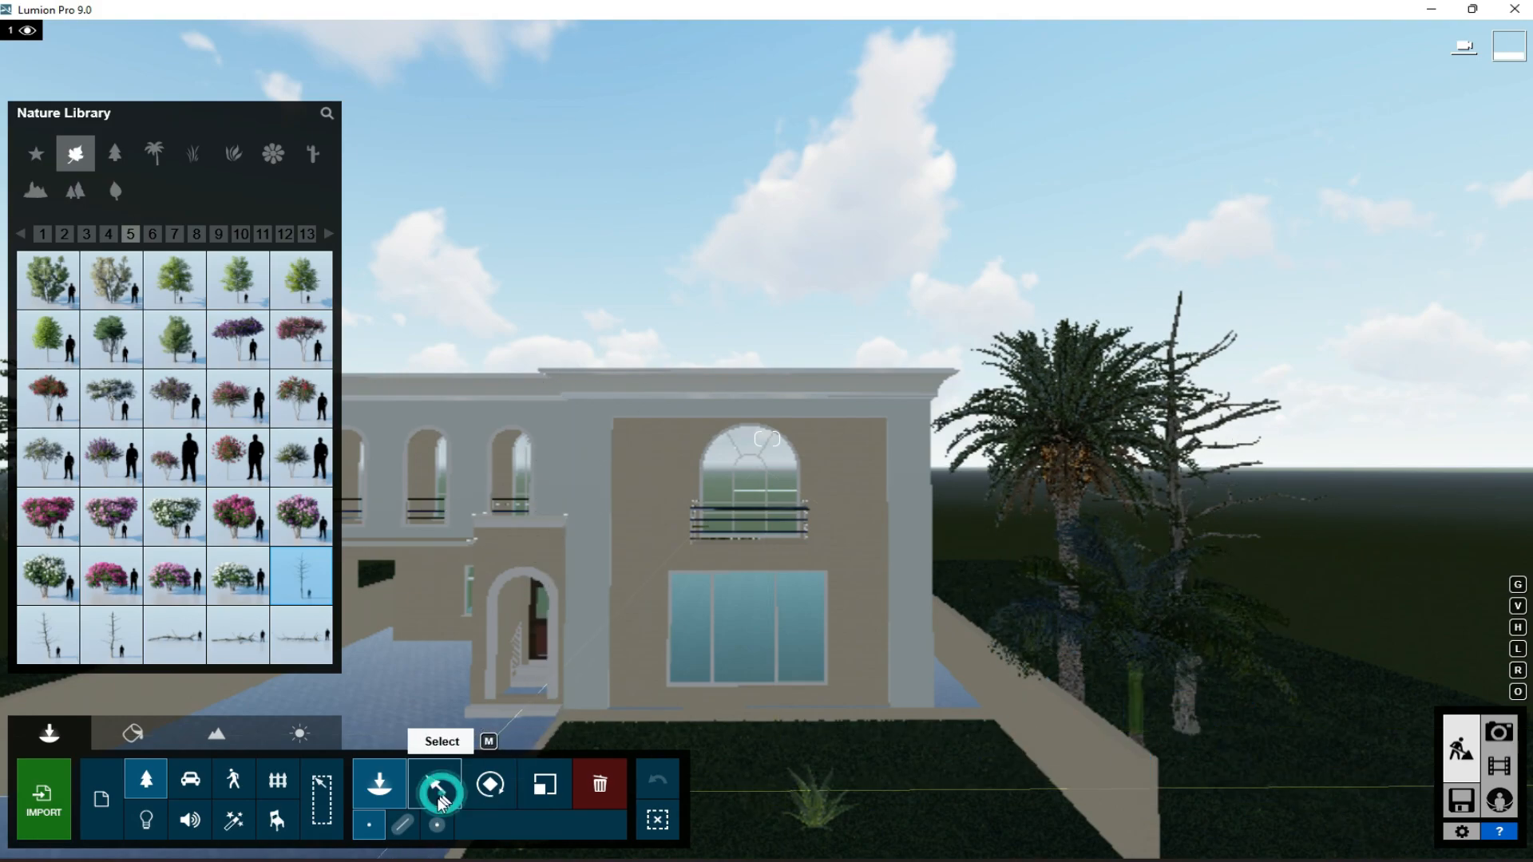
pyautogui.click(445, 801)
pyautogui.click(545, 785)
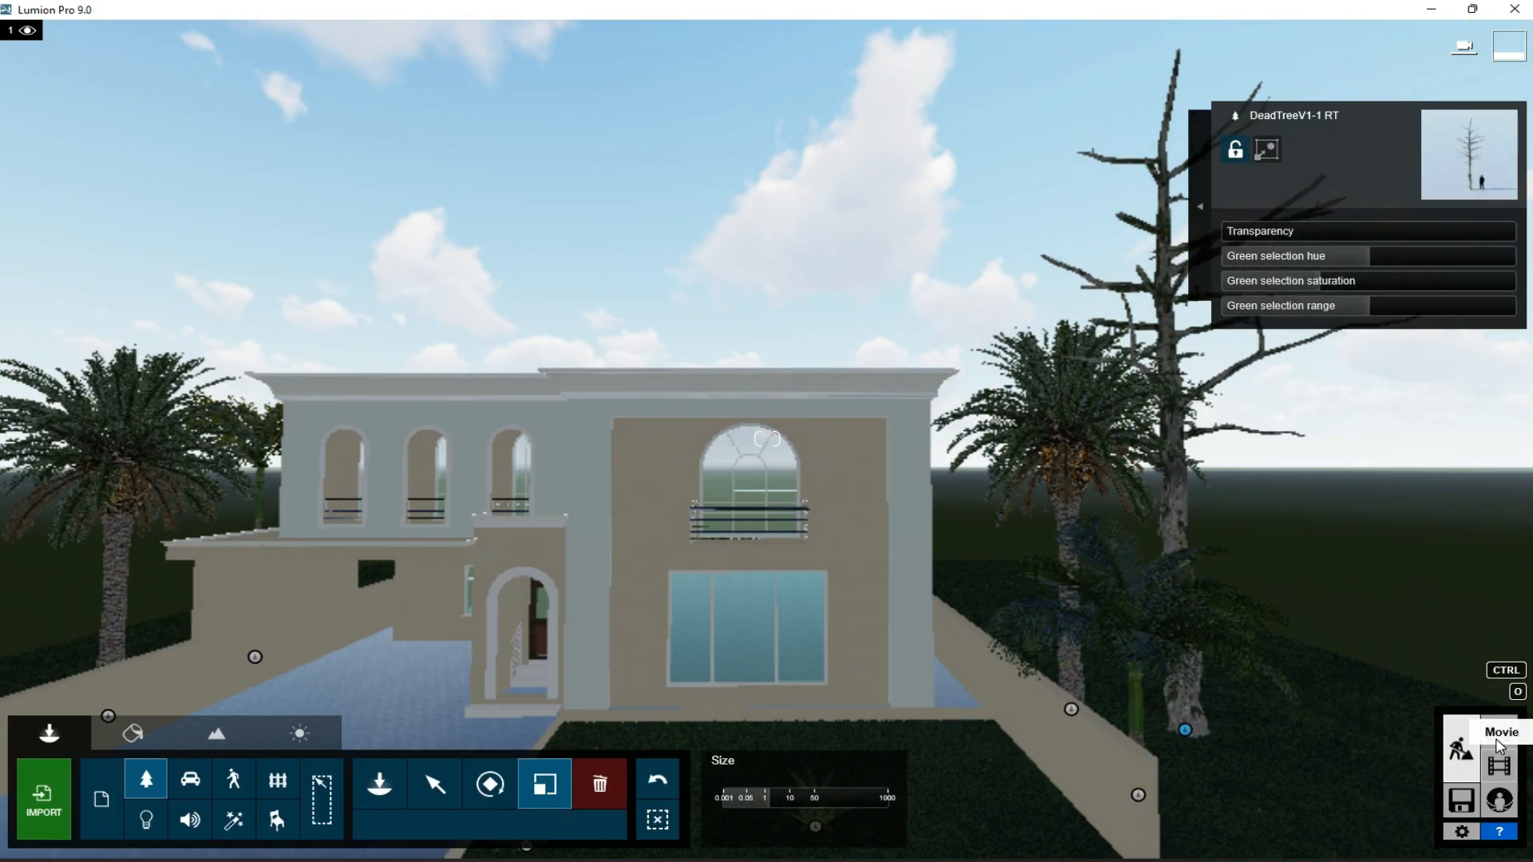
# - Check the new trees in the stored photo 1 view, then return to Build mode
pyautogui.click(1500, 732)
pyautogui.click(94, 745)
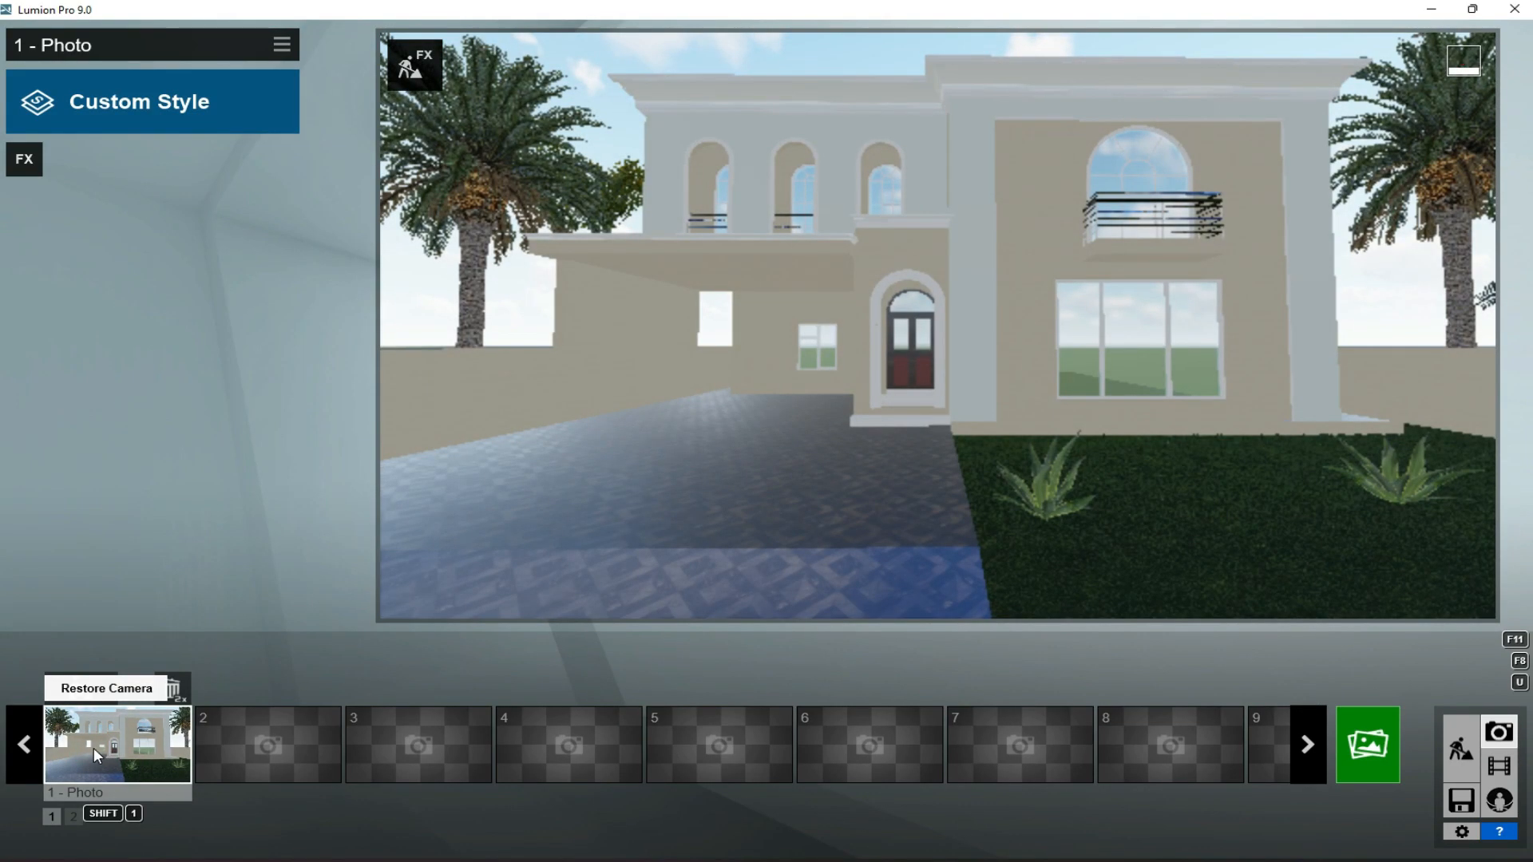
pyautogui.click(1460, 748)
# - Place a leafy broadleaf tree between the house and the right-hand palm and scale it up
pyautogui.press('q')
pyautogui.press('a')
pyautogui.press('s')
pyautogui.press('d')
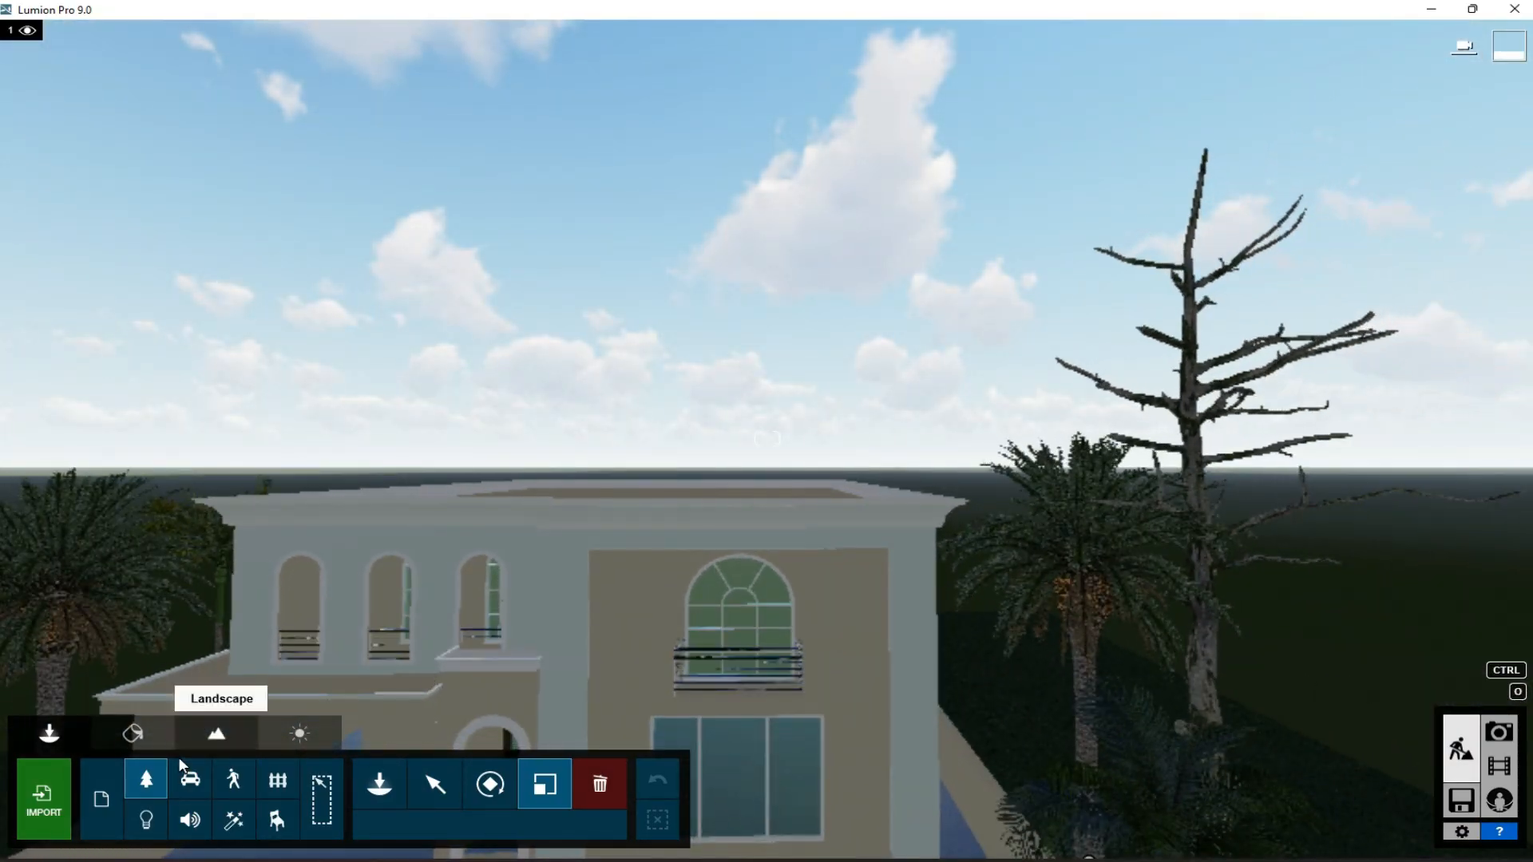
pyautogui.click(396, 779)
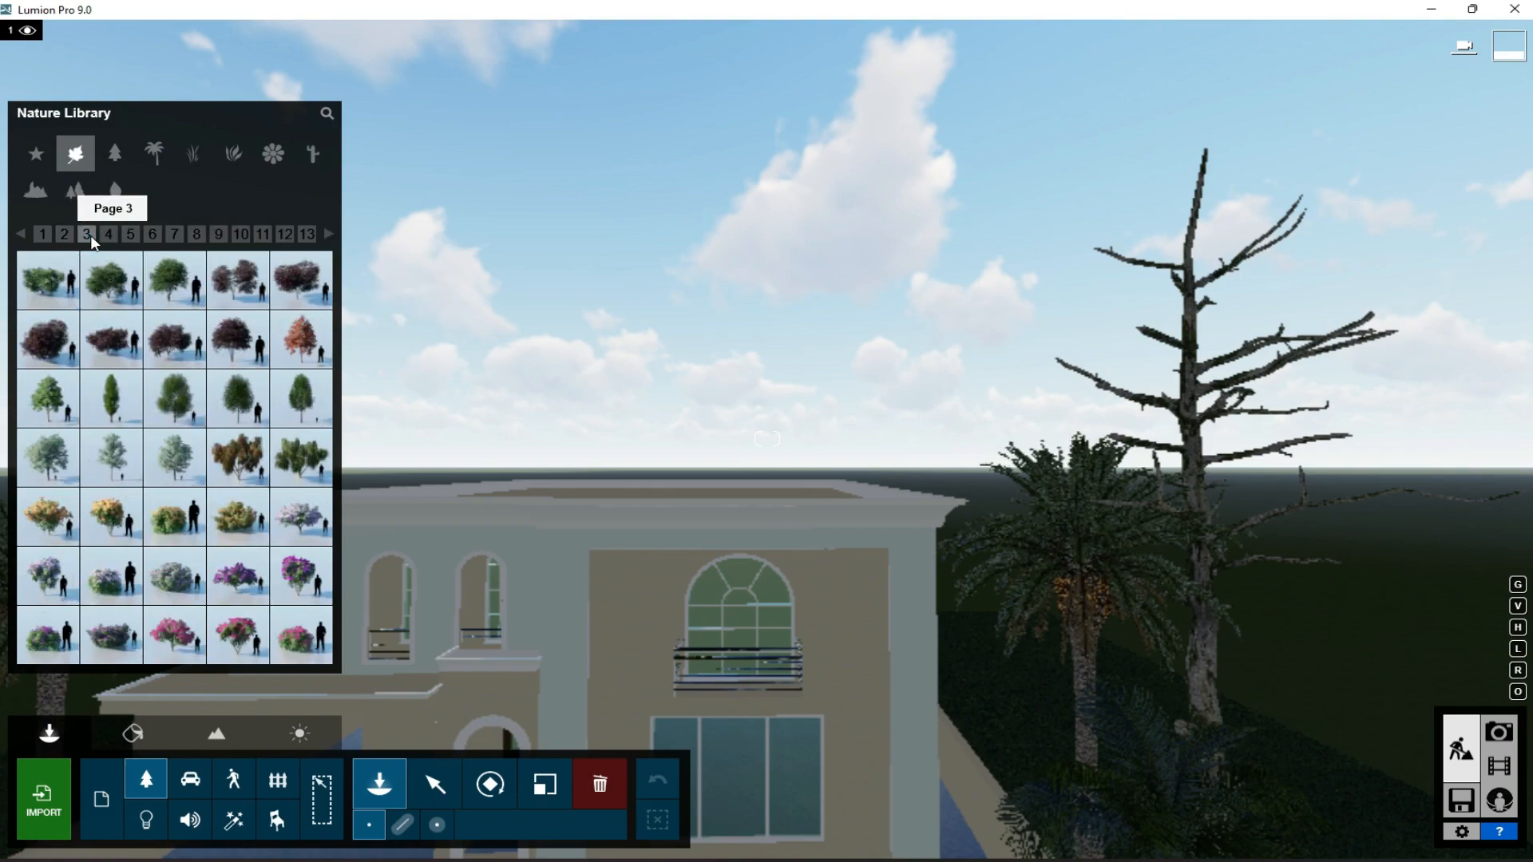
pyautogui.click(65, 234)
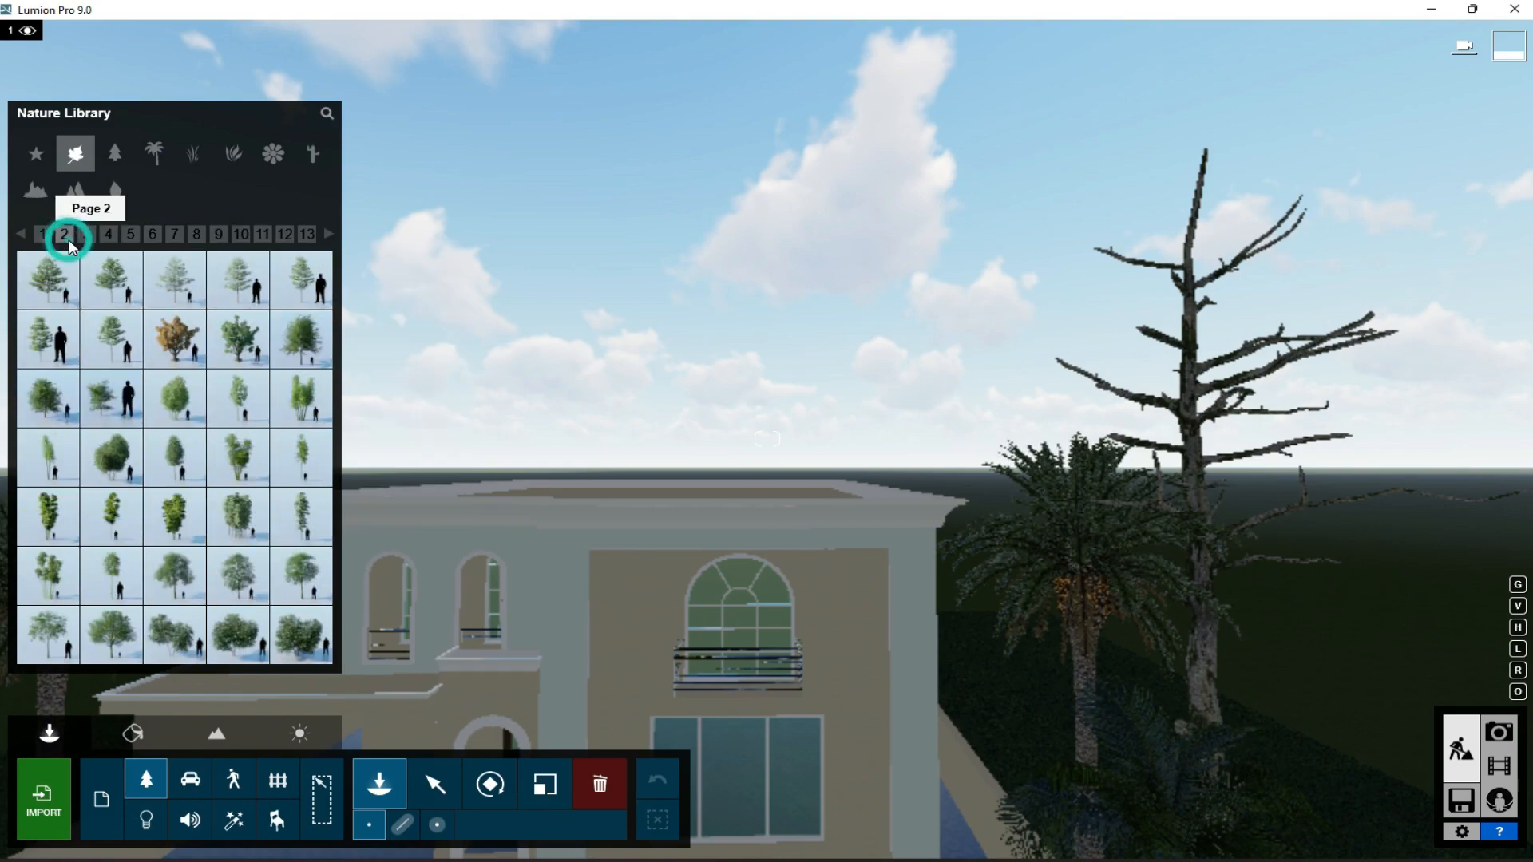
pyautogui.click(301, 578)
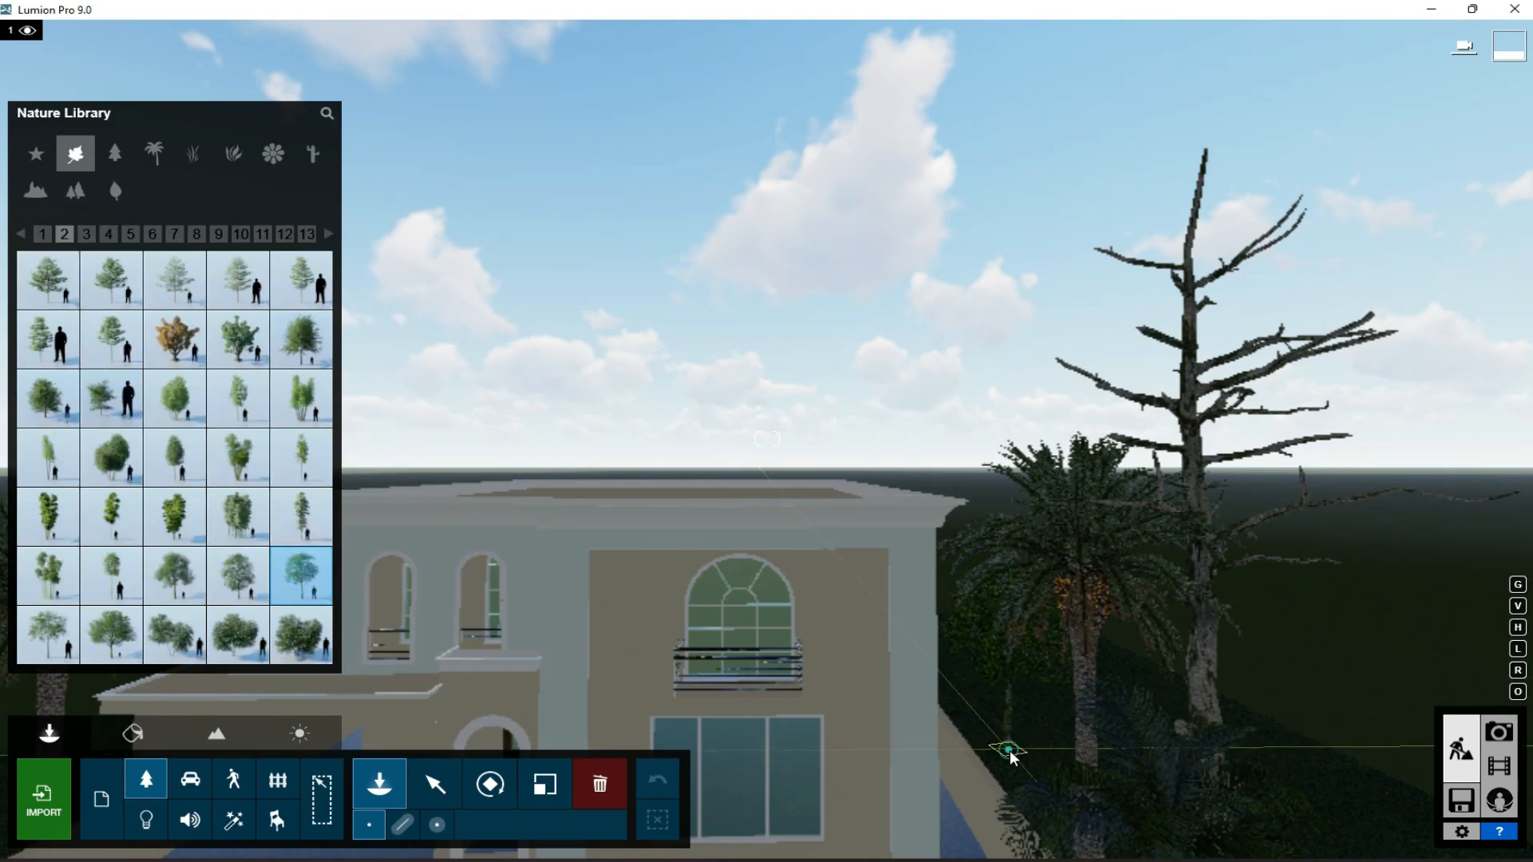
pyautogui.click(1011, 759)
pyautogui.click(436, 785)
pyautogui.click(545, 785)
pyautogui.moveTo(1009, 731); pyautogui.dragTo(1029, 656)
# - Pick a slender, light-foliaged broadleaf tree for the right side of the house, then check the planting in Photo mode
pyautogui.click(383, 782)
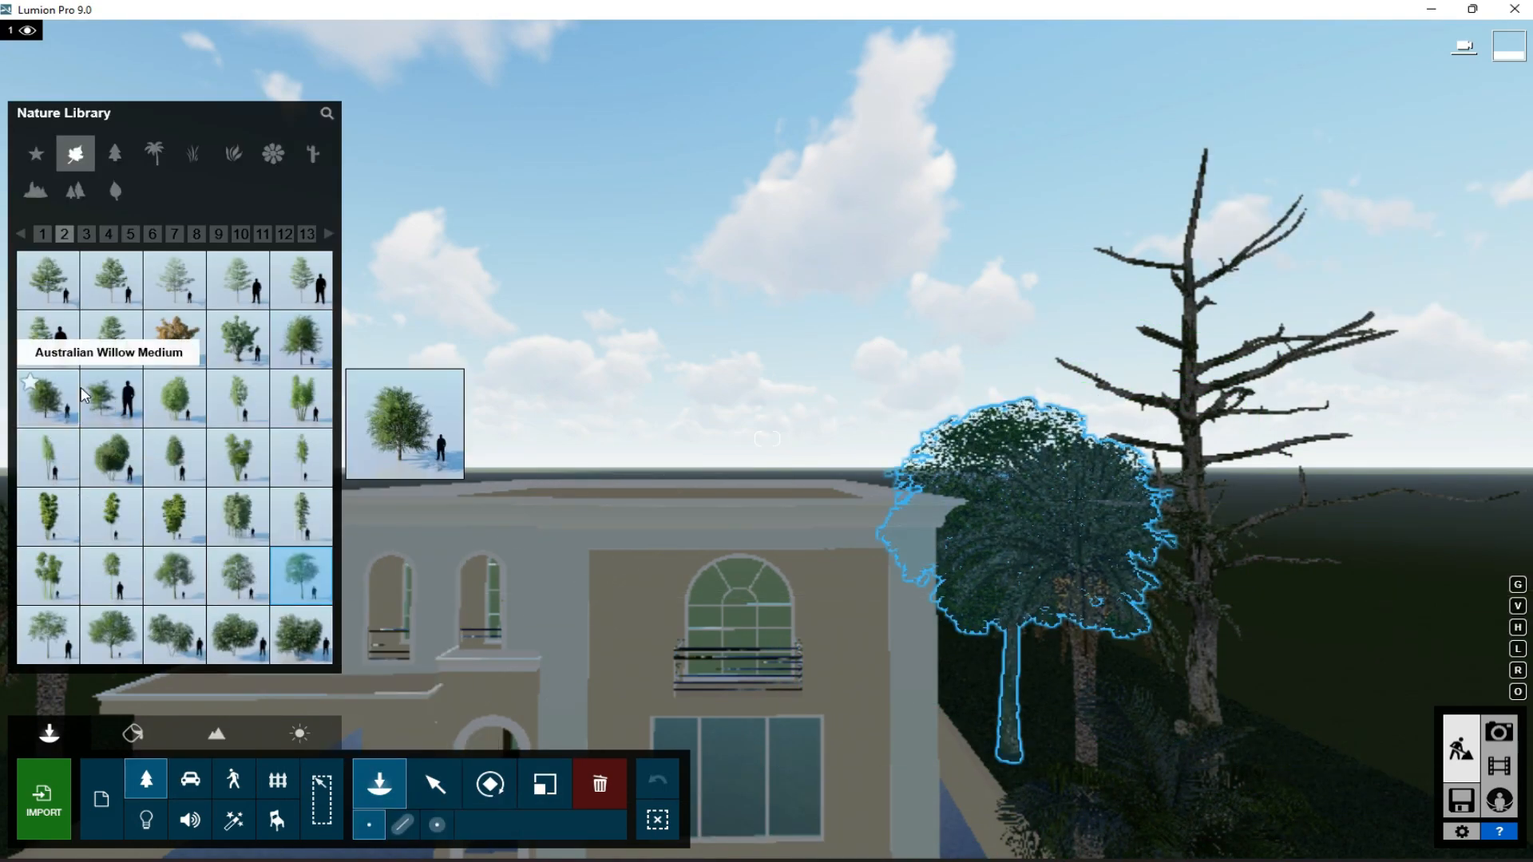
pyautogui.click(153, 233)
pyautogui.click(174, 456)
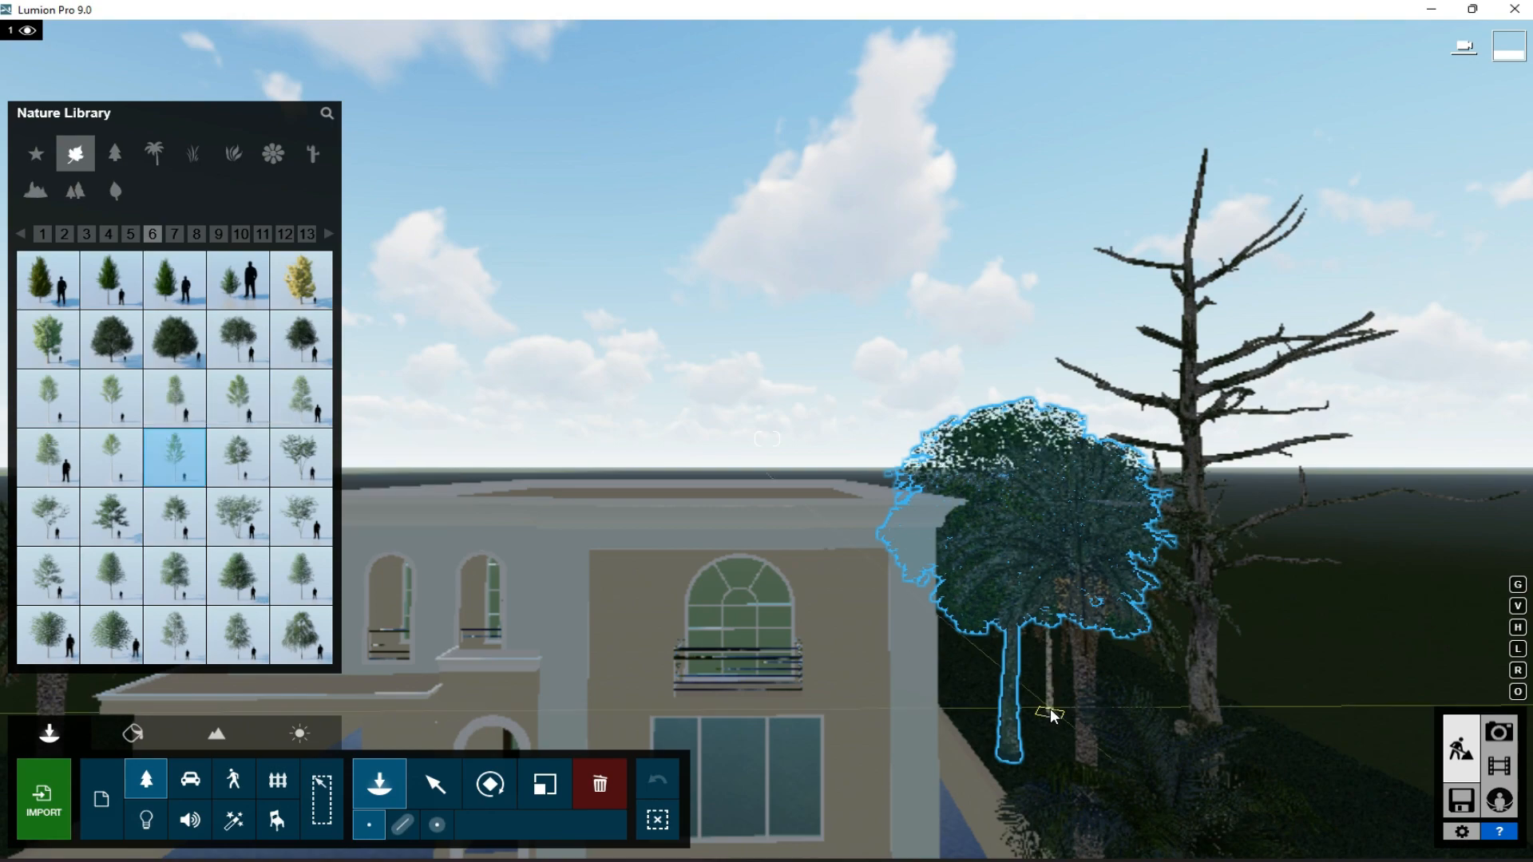
pyautogui.click(1499, 731)
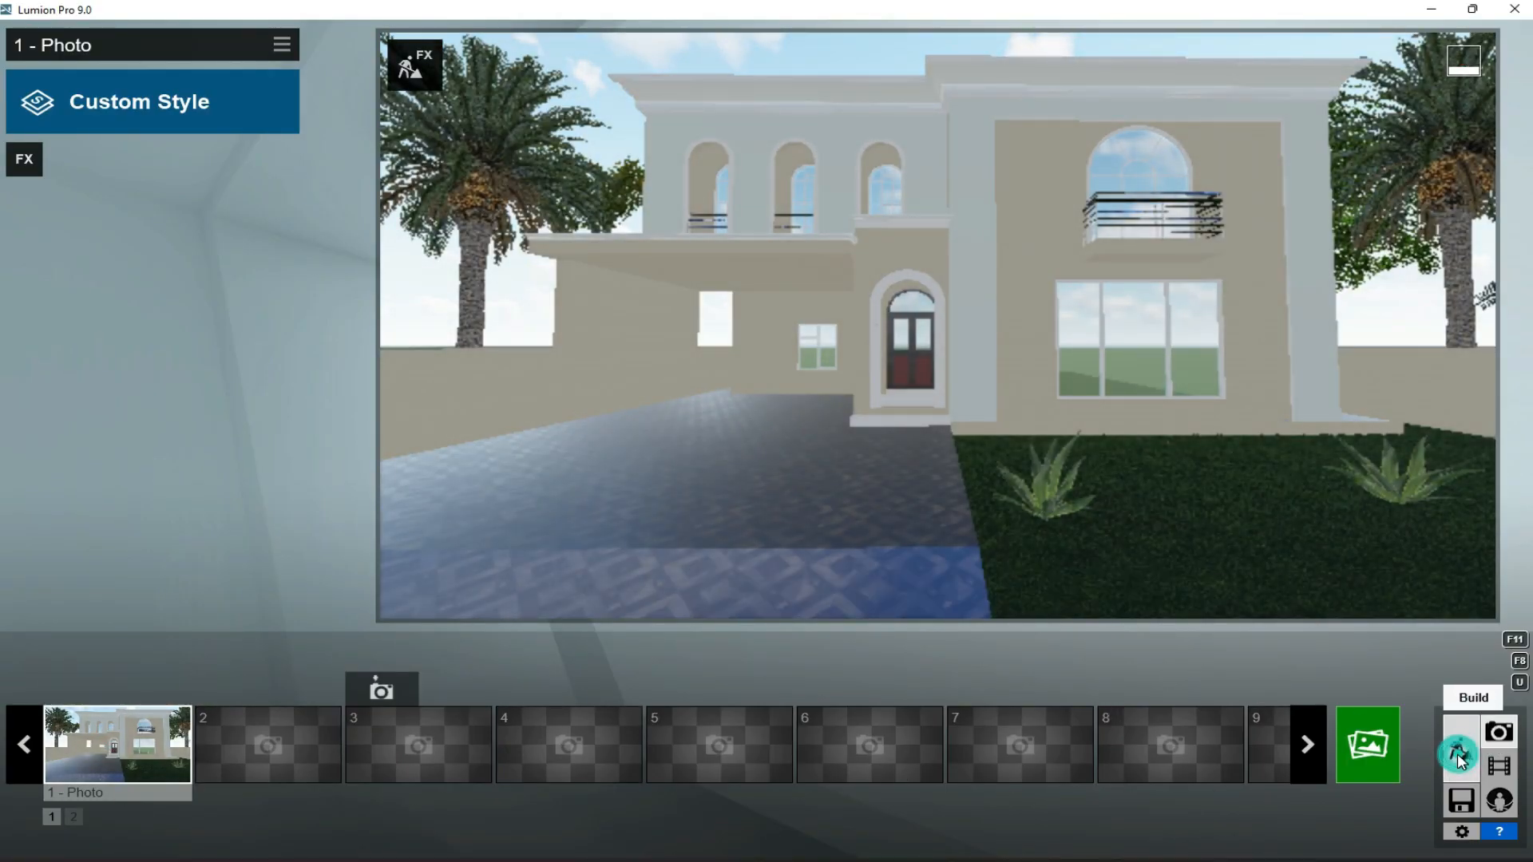
# - Return to Build mode and reposition two of the trees planted right of the house, beside the palm
pyautogui.click(1461, 751)
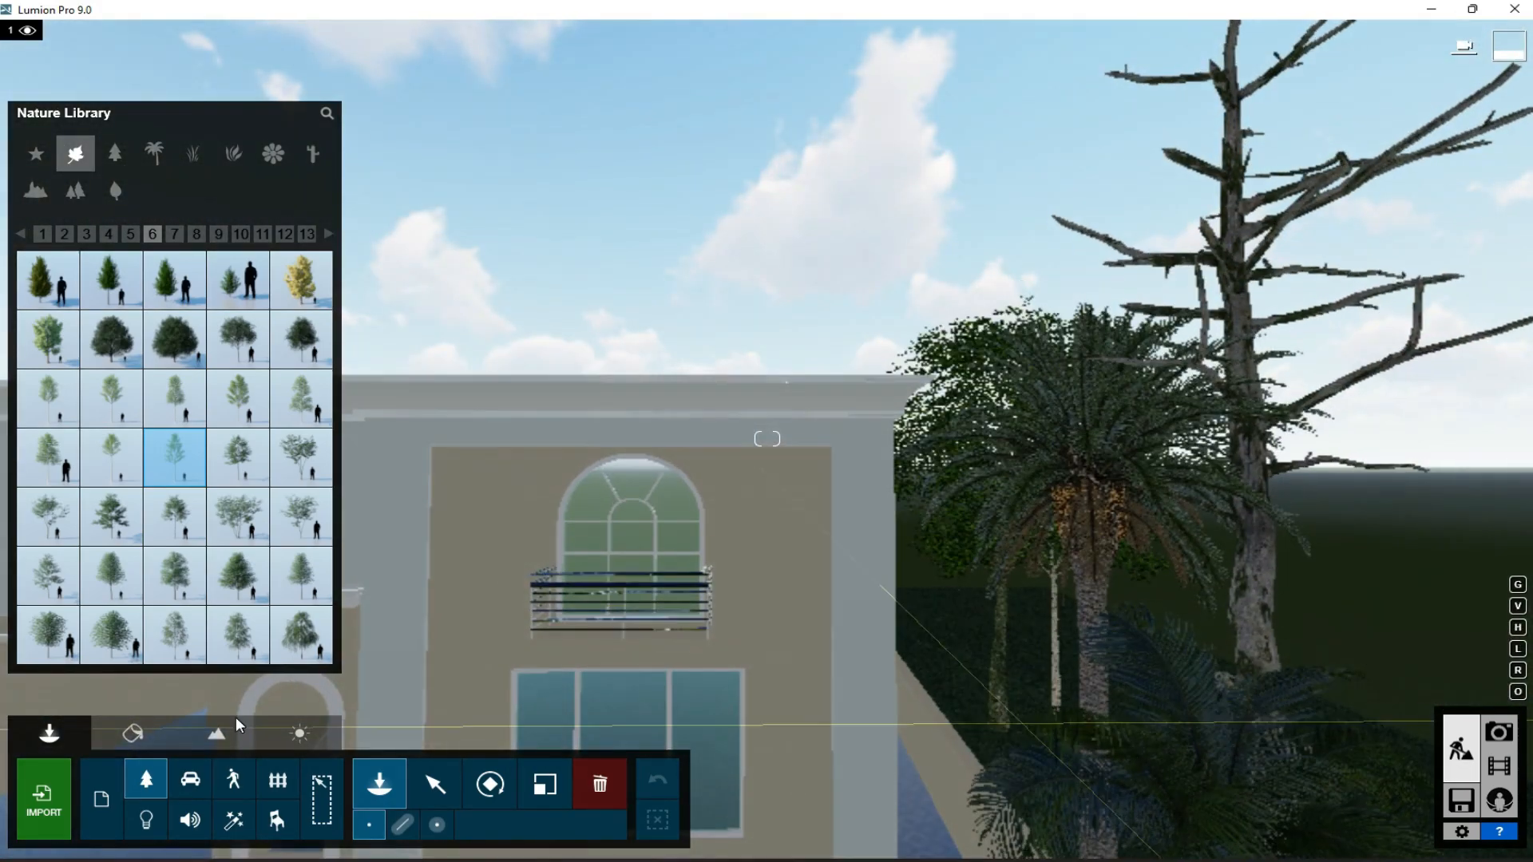
pyautogui.click(438, 789)
pyautogui.moveTo(998, 730); pyautogui.dragTo(999, 768)
pyautogui.moveTo(1056, 714); pyautogui.dragTo(1042, 721)
pyautogui.scroll(-5, 1057, 667)
# - Place a clump of Grass Green 001 at the front end of the right boundary wall
pyautogui.click(160, 777)
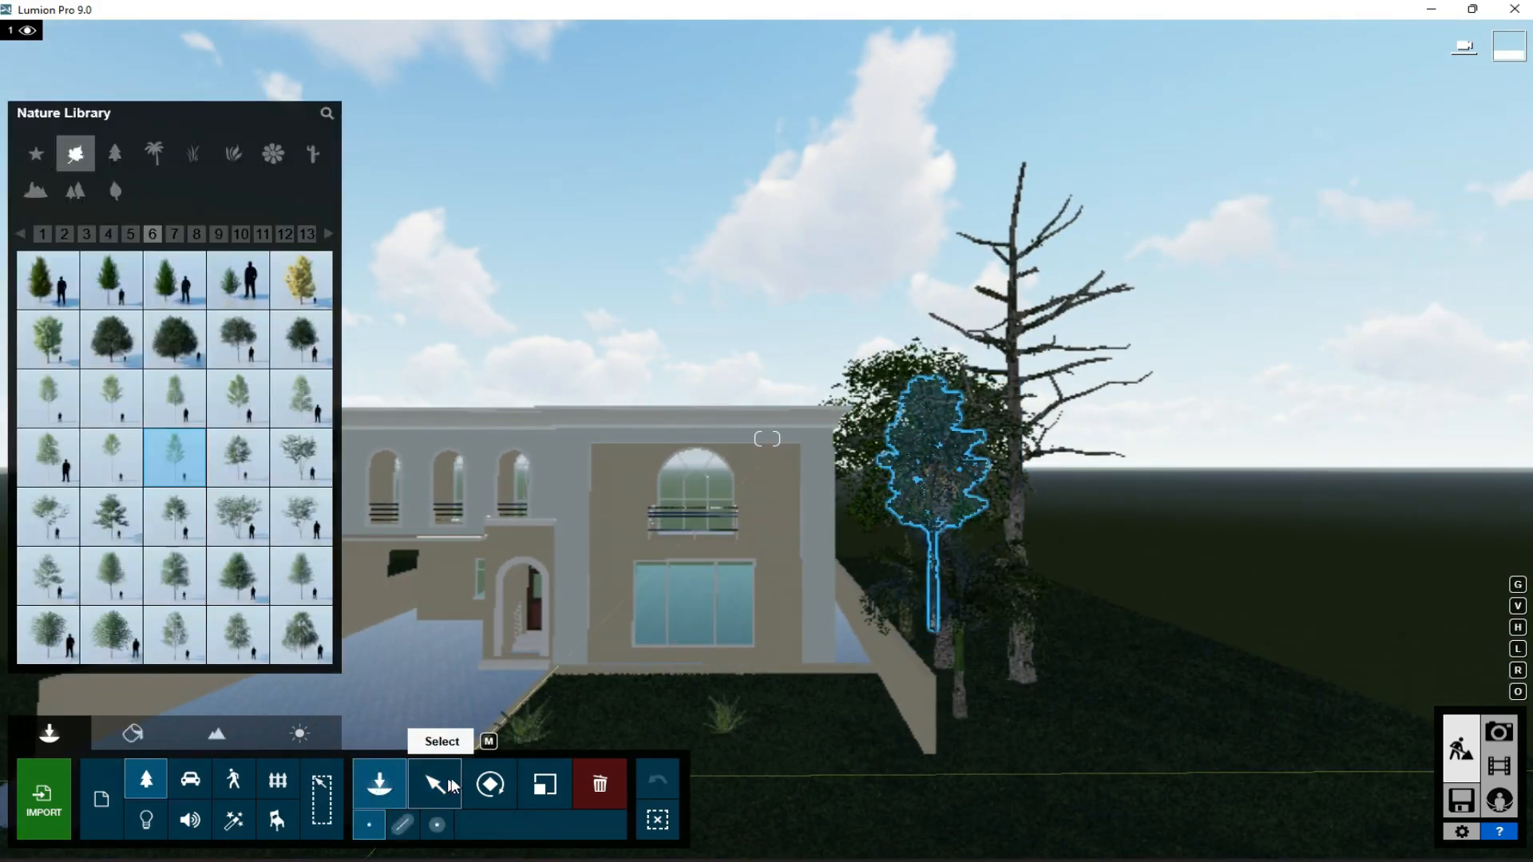
pyautogui.click(194, 156)
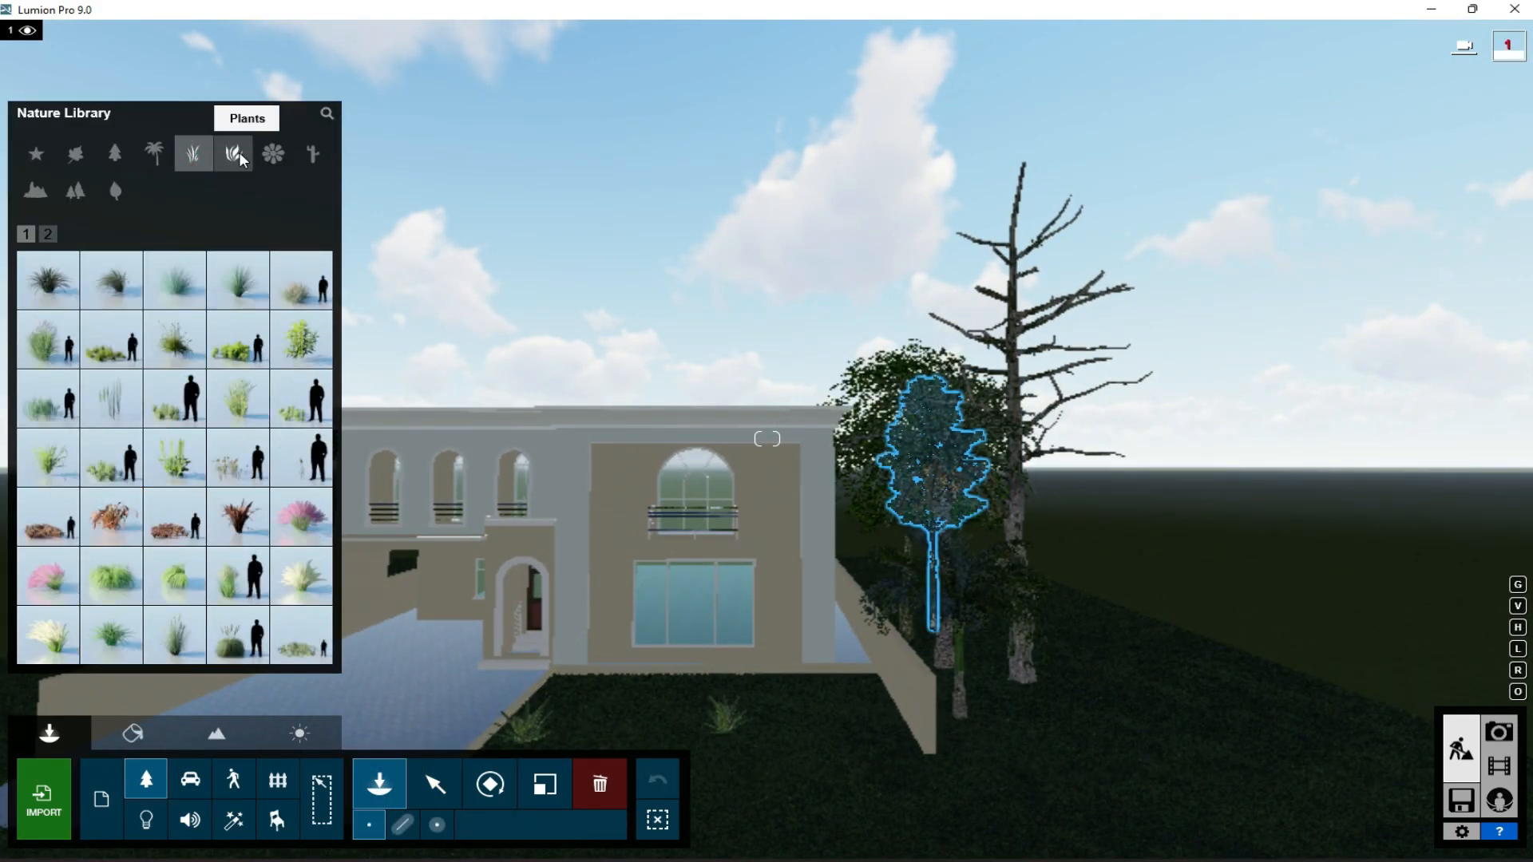
pyautogui.click(111, 339)
pyautogui.click(879, 736)
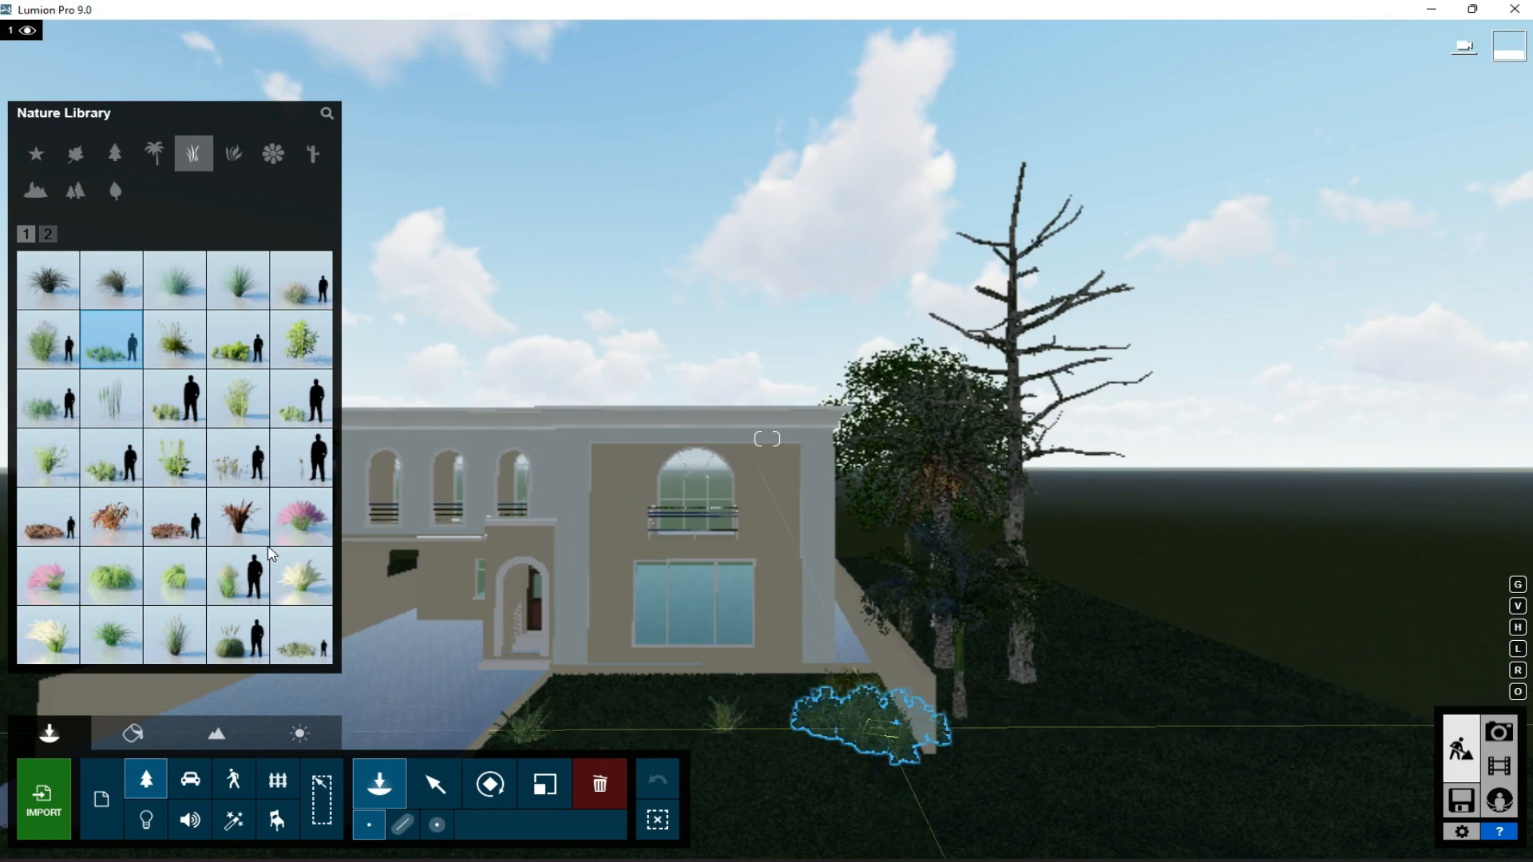
# - Place a large-leafed banana-like plant behind the grass clump, near the right front corner of the house
pyautogui.click(50, 235)
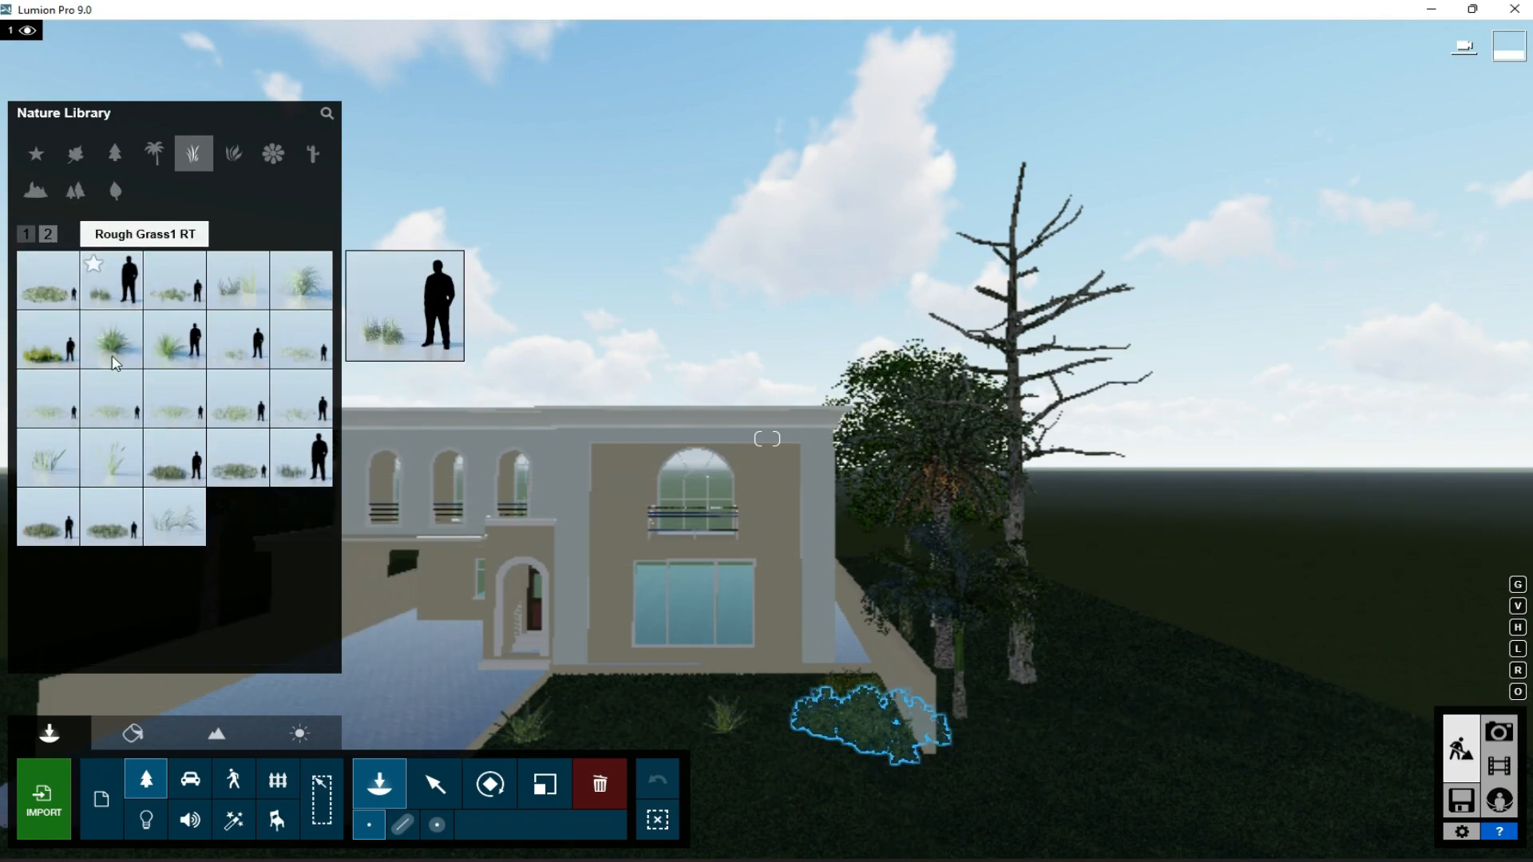
pyautogui.click(234, 153)
pyautogui.click(48, 397)
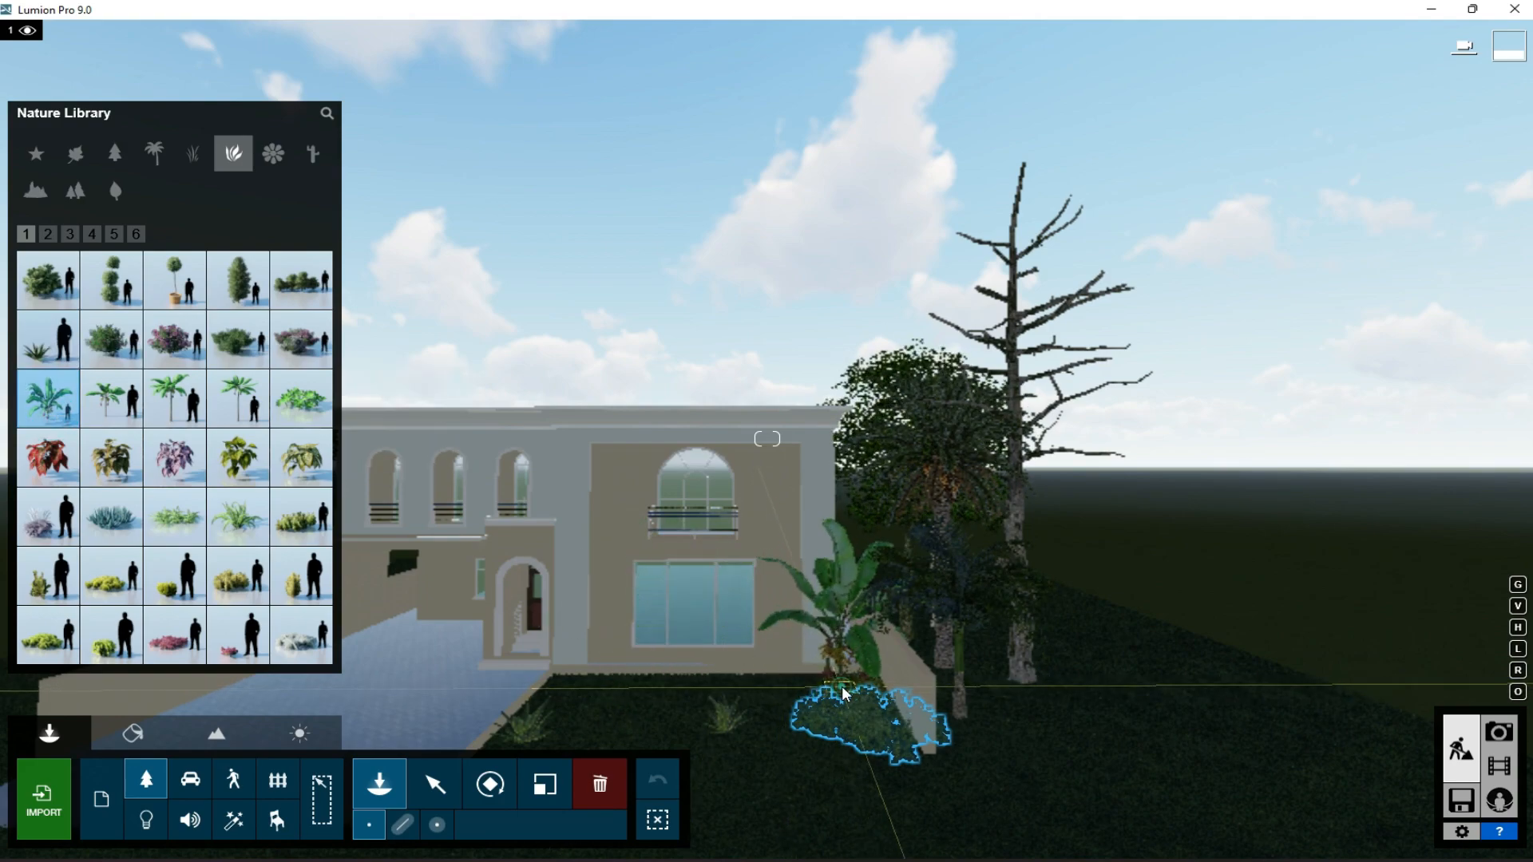
pyautogui.click(827, 682)
# - Place a potted BoxwoodTopiary 2 RT beside the front entrance, at the lawn corner, and scale it down
pyautogui.click(92, 234)
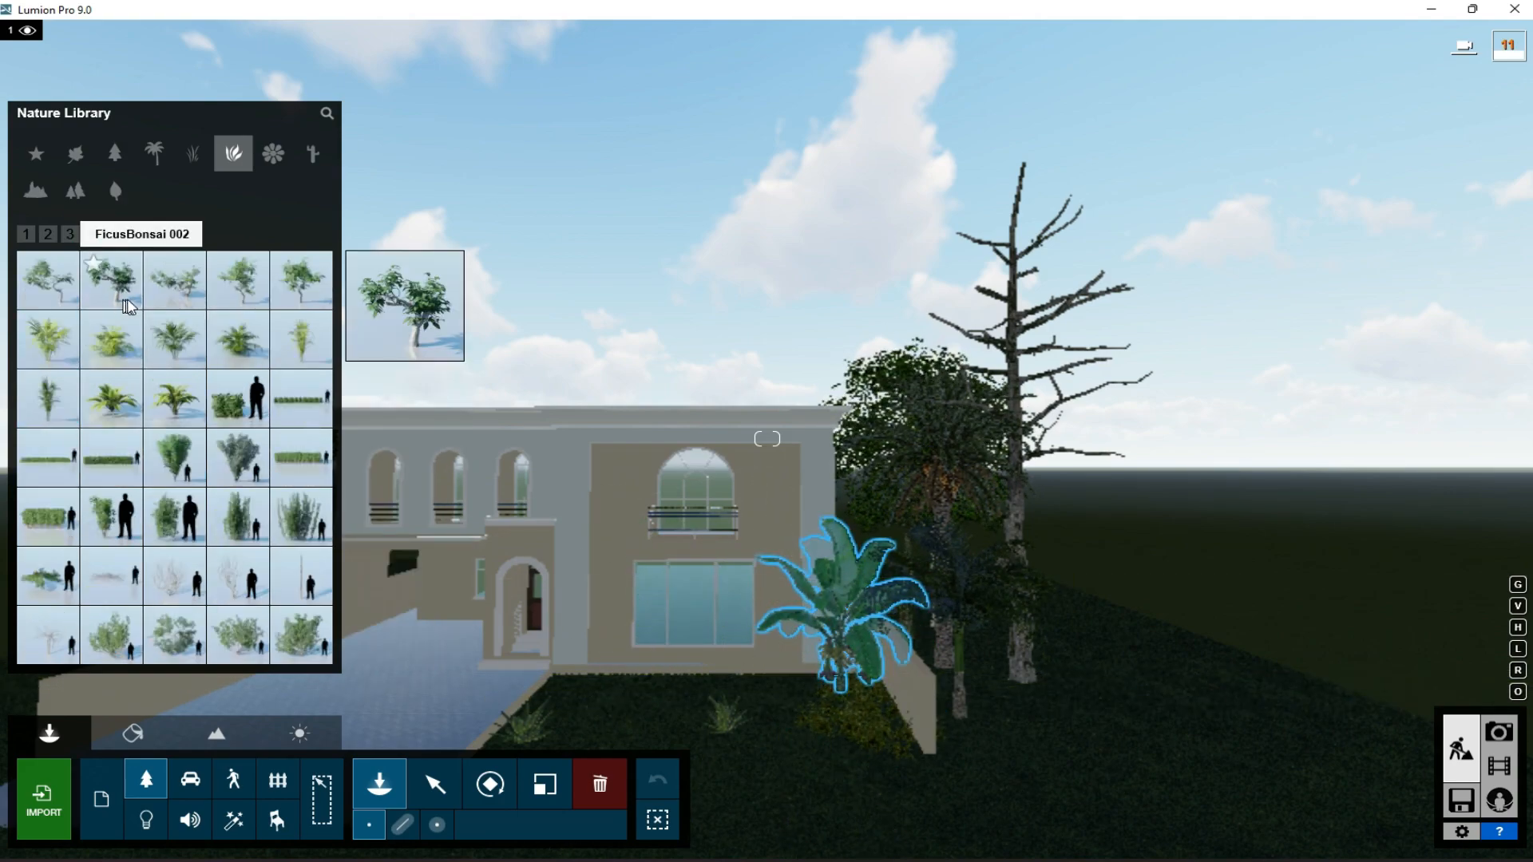
pyautogui.click(70, 236)
pyautogui.click(26, 234)
pyautogui.click(174, 279)
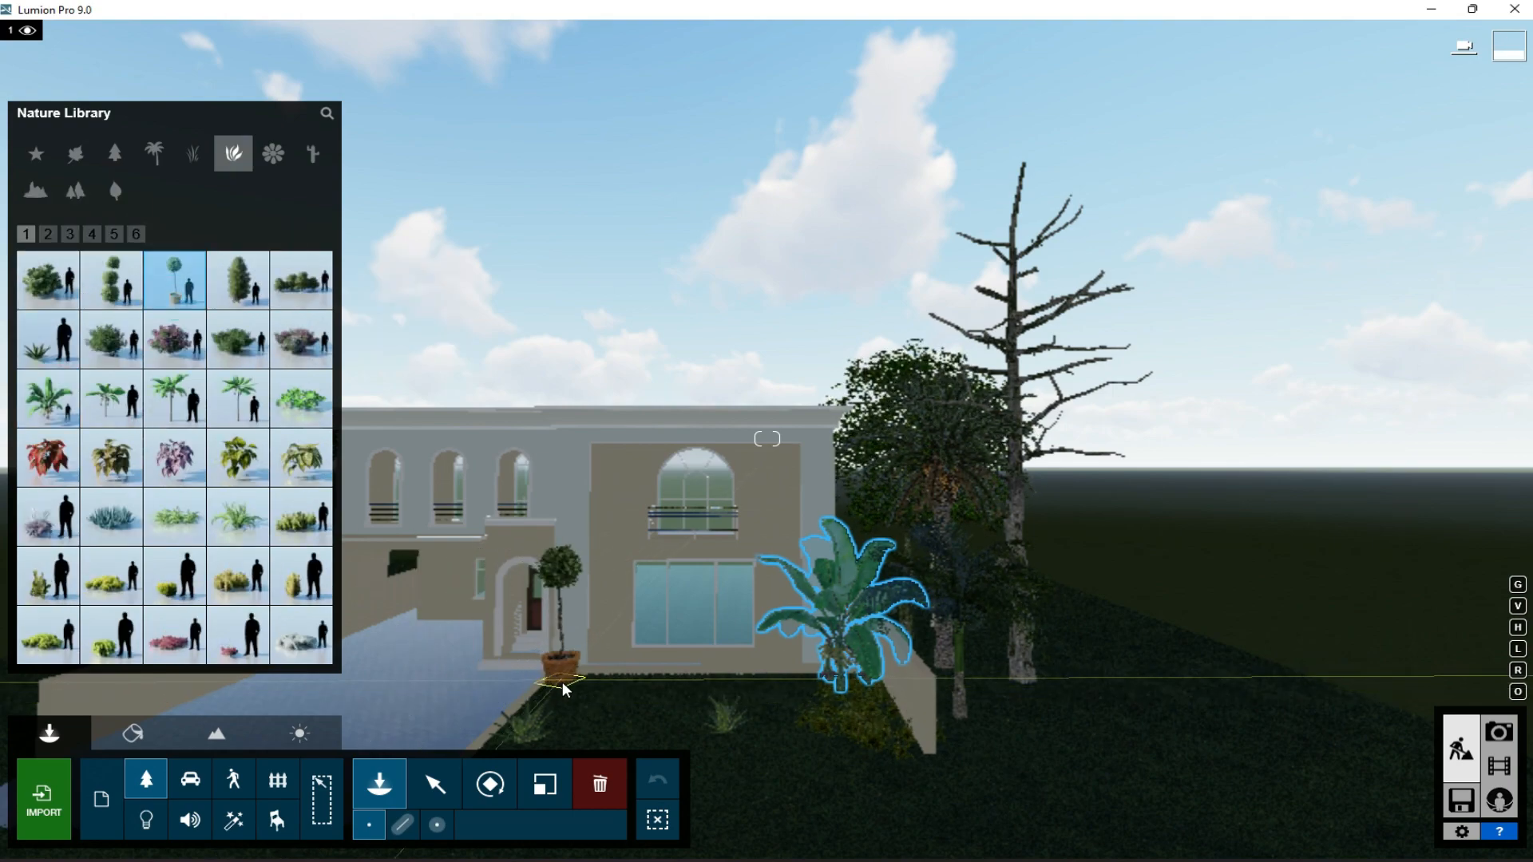
pyautogui.click(562, 682)
pyautogui.click(435, 785)
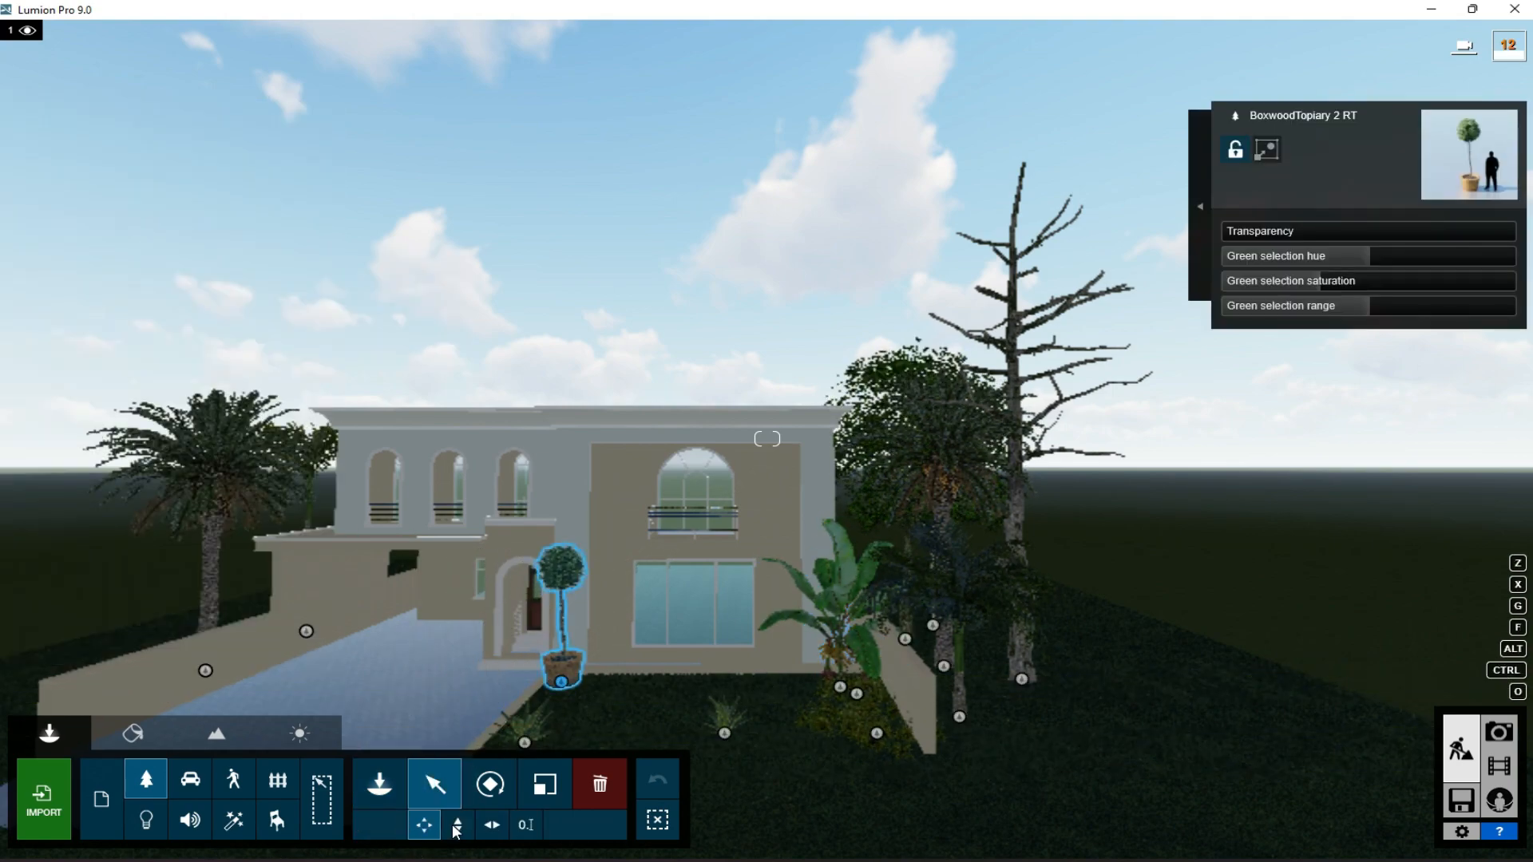
pyautogui.click(543, 785)
pyautogui.moveTo(565, 706); pyautogui.dragTo(566, 710)
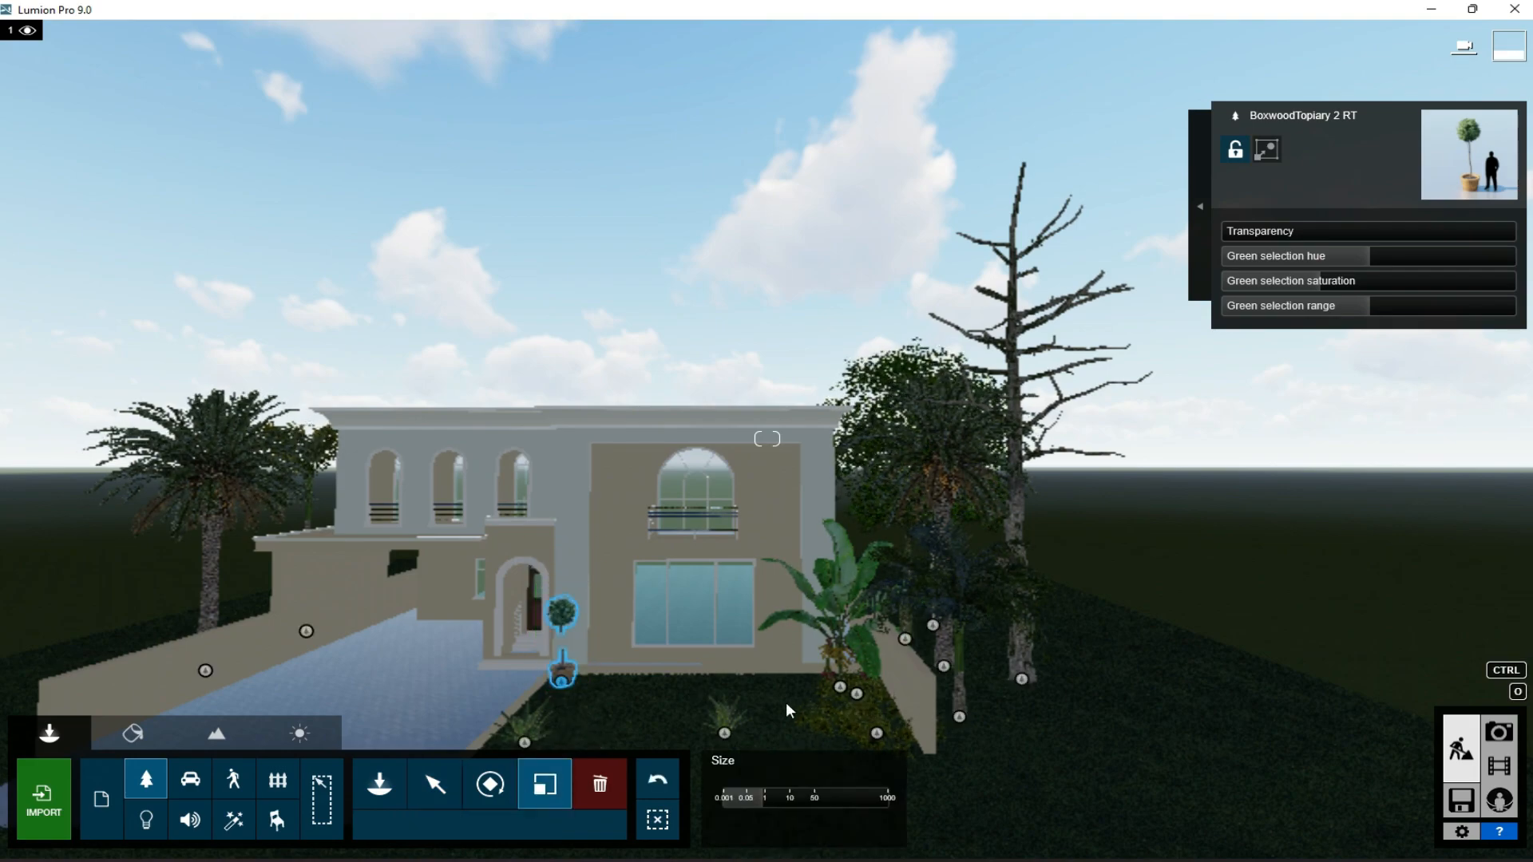
# - Check the planting in the photo 1 view, then delete the two spiky agave plants from the front lawn in Build mode
pyautogui.click(1504, 732)
pyautogui.click(135, 771)
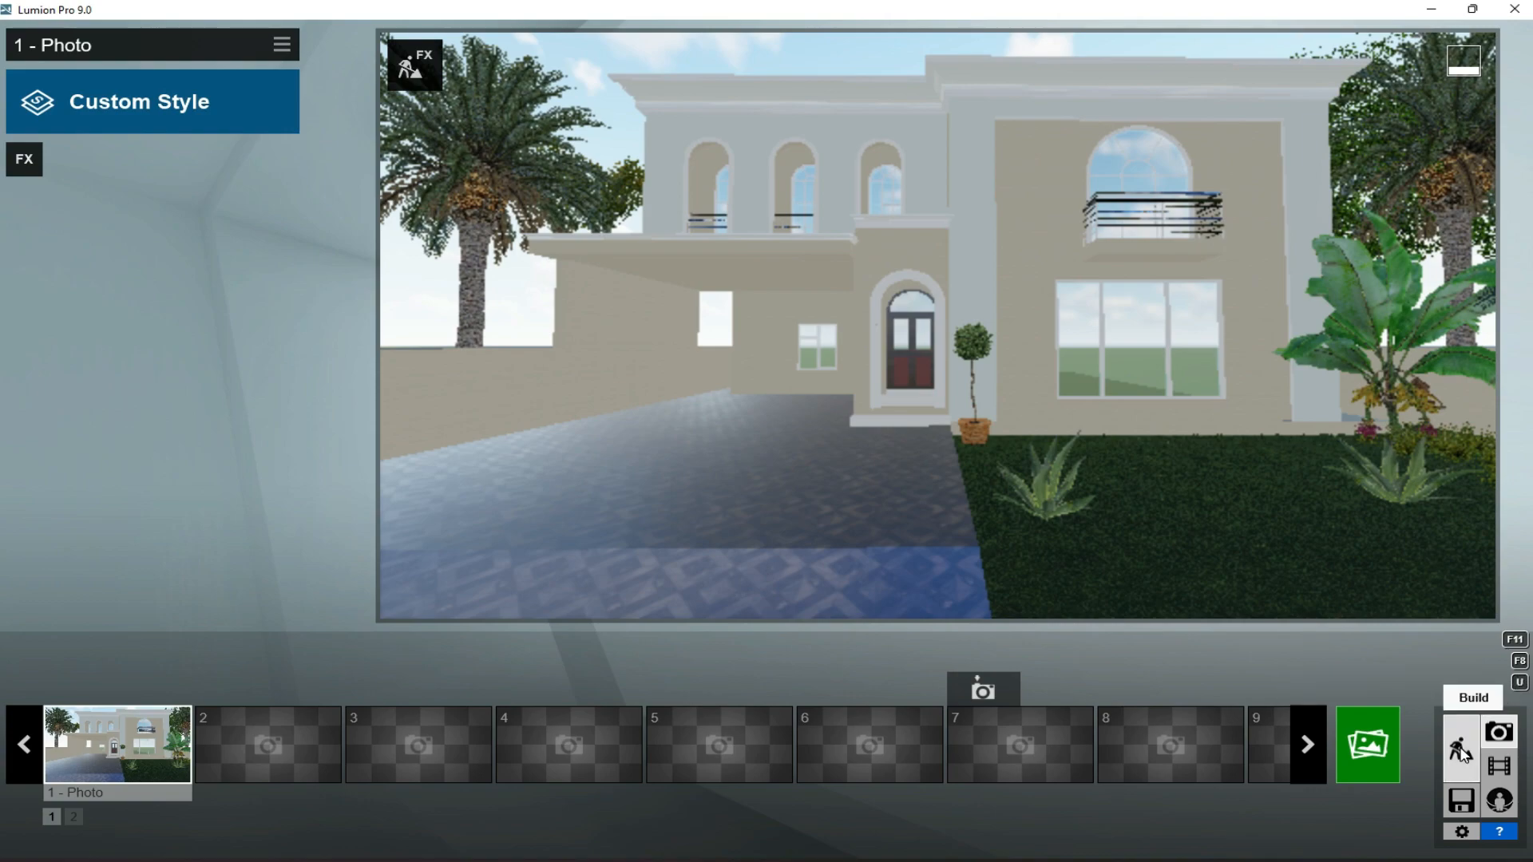
pyautogui.click(1461, 751)
pyautogui.click(591, 789)
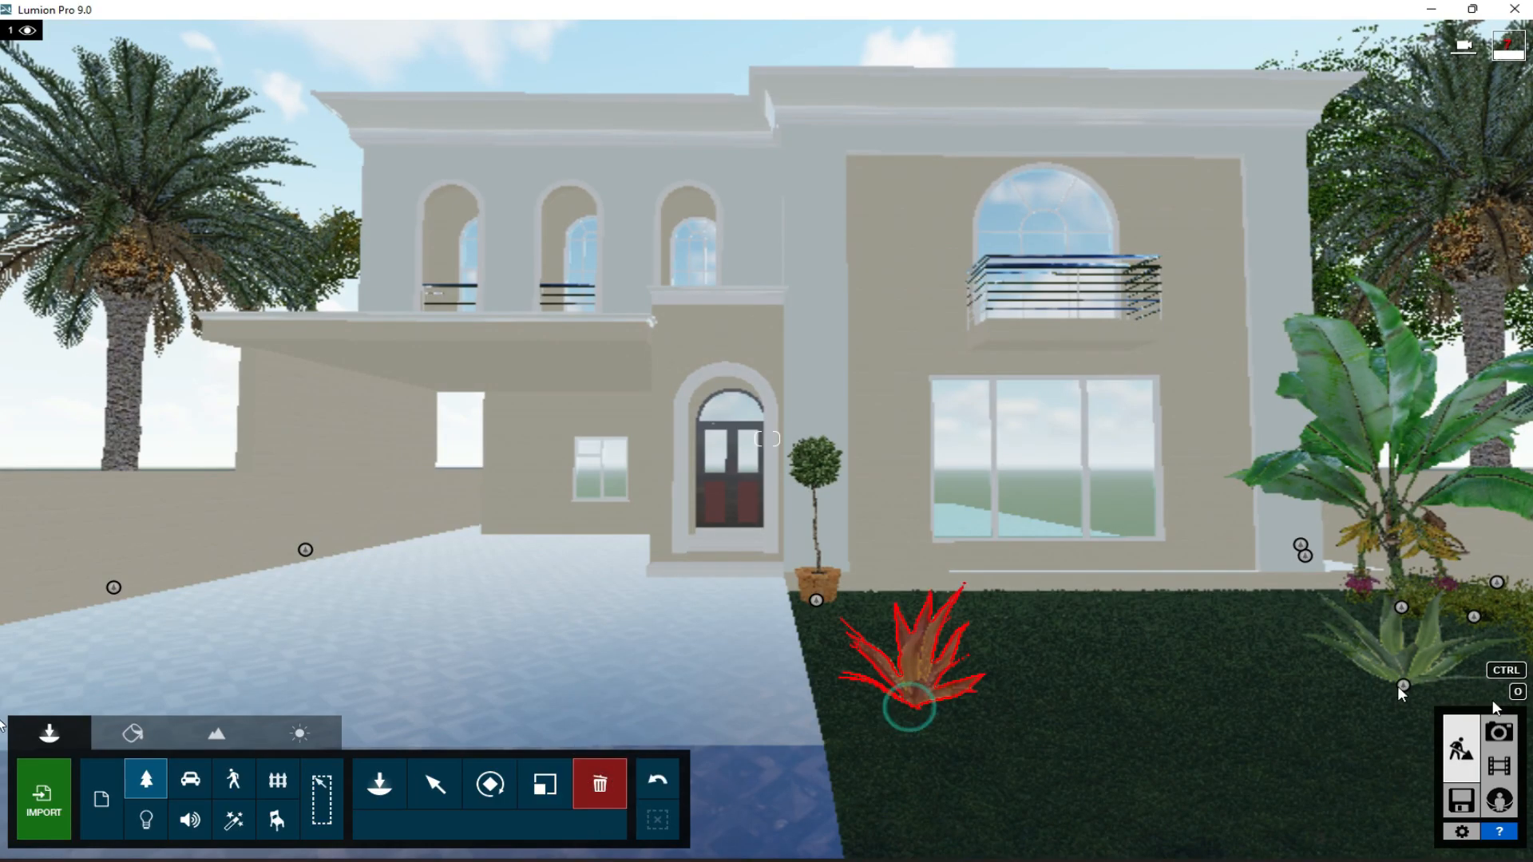
pyautogui.click(913, 706)
# - Place three-tier ball topiaries at the right corner of the facade and beside the potted boxwood
pyautogui.click(357, 783)
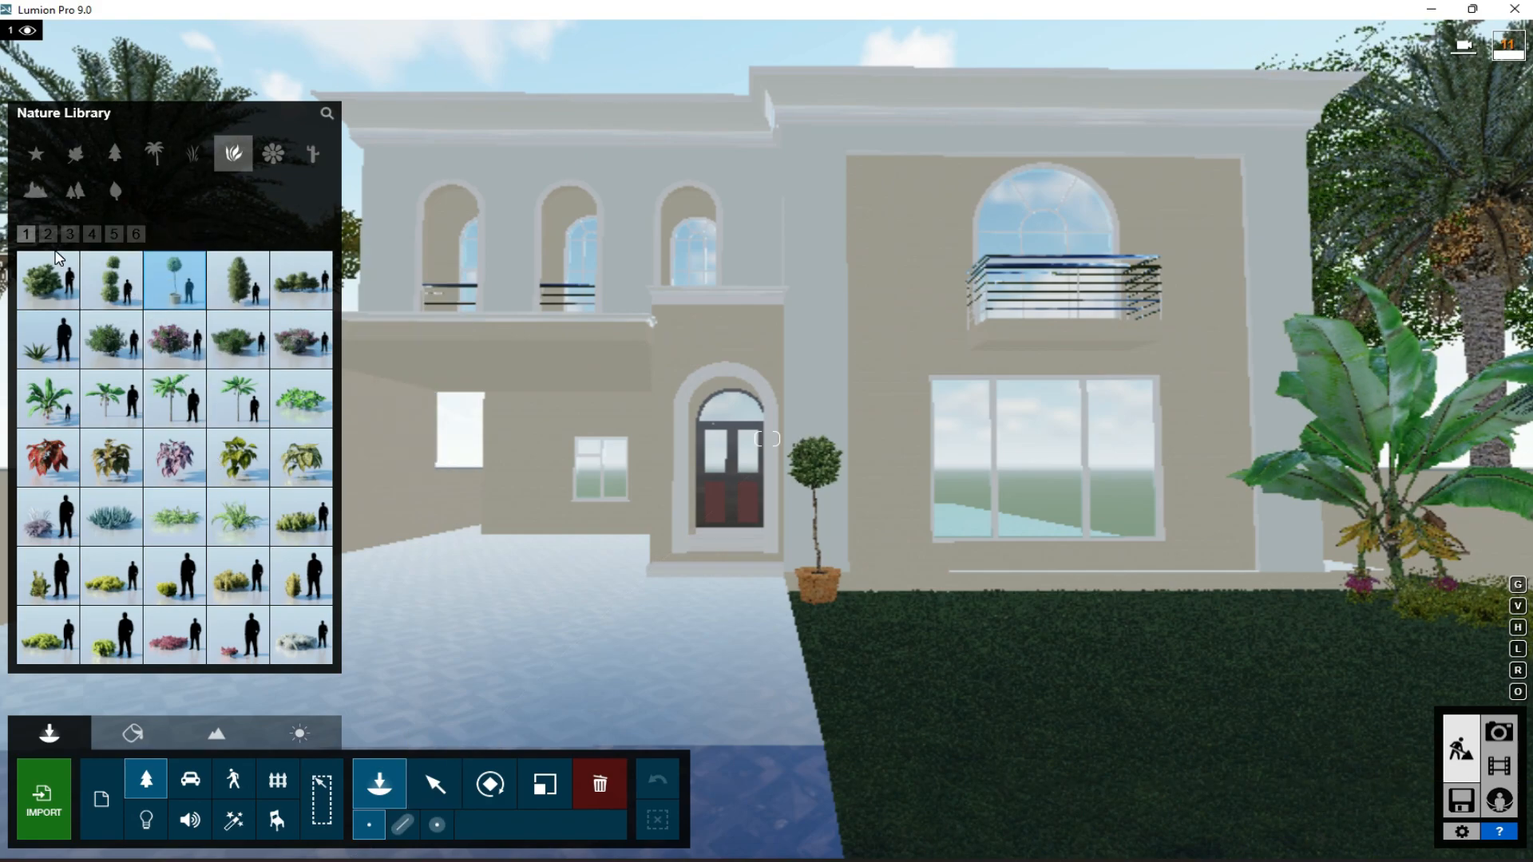
pyautogui.click(104, 289)
pyautogui.click(1289, 590)
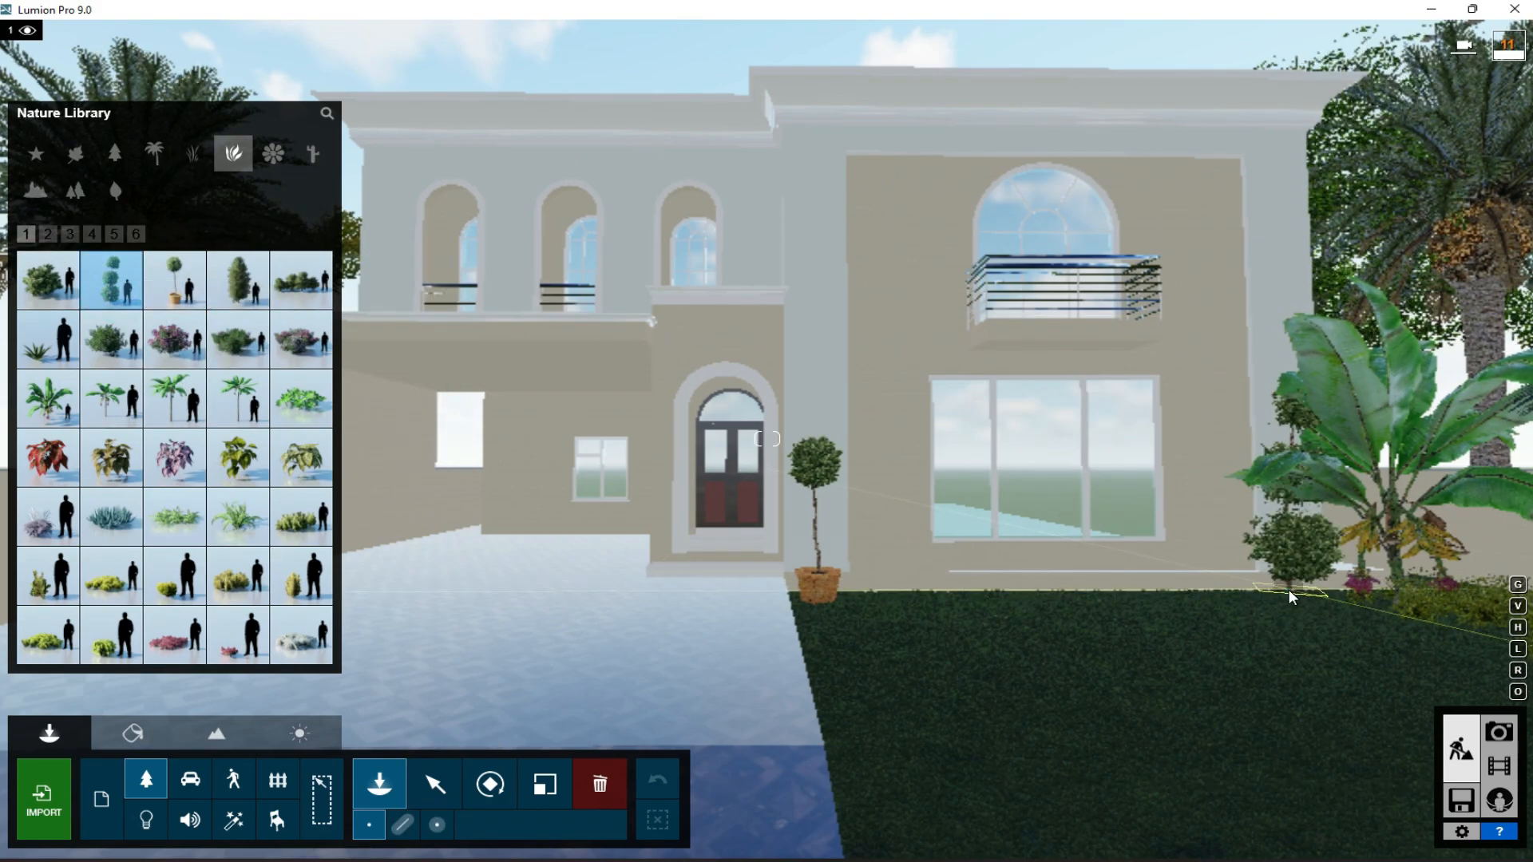
pyautogui.click(879, 598)
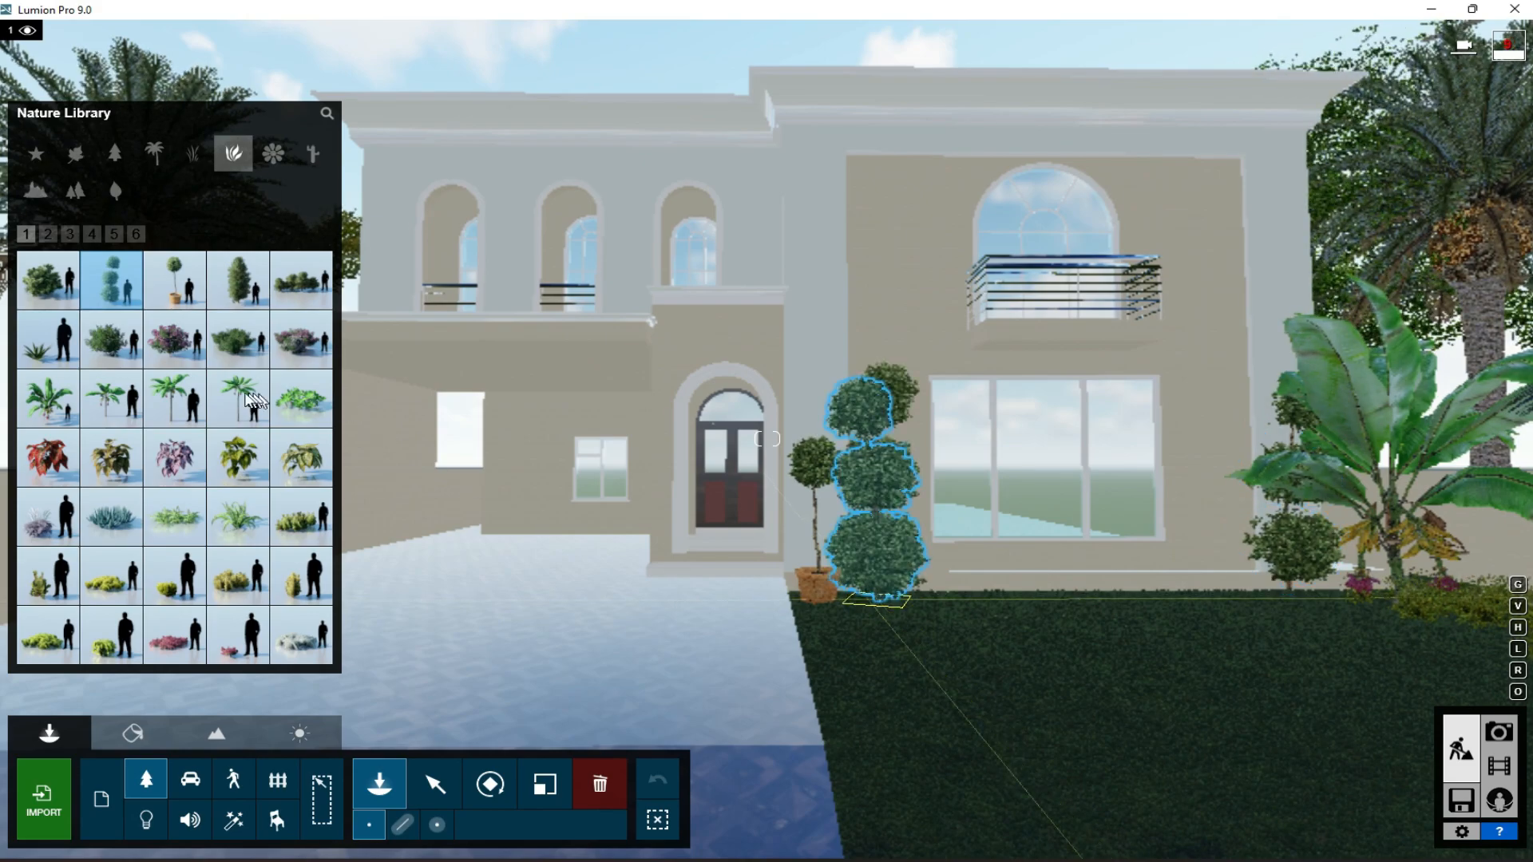
# - Mass-place small round bushes in a line as a dense hedge along the lawn edge beside the driveway
pyautogui.click(70, 234)
pyautogui.click(115, 237)
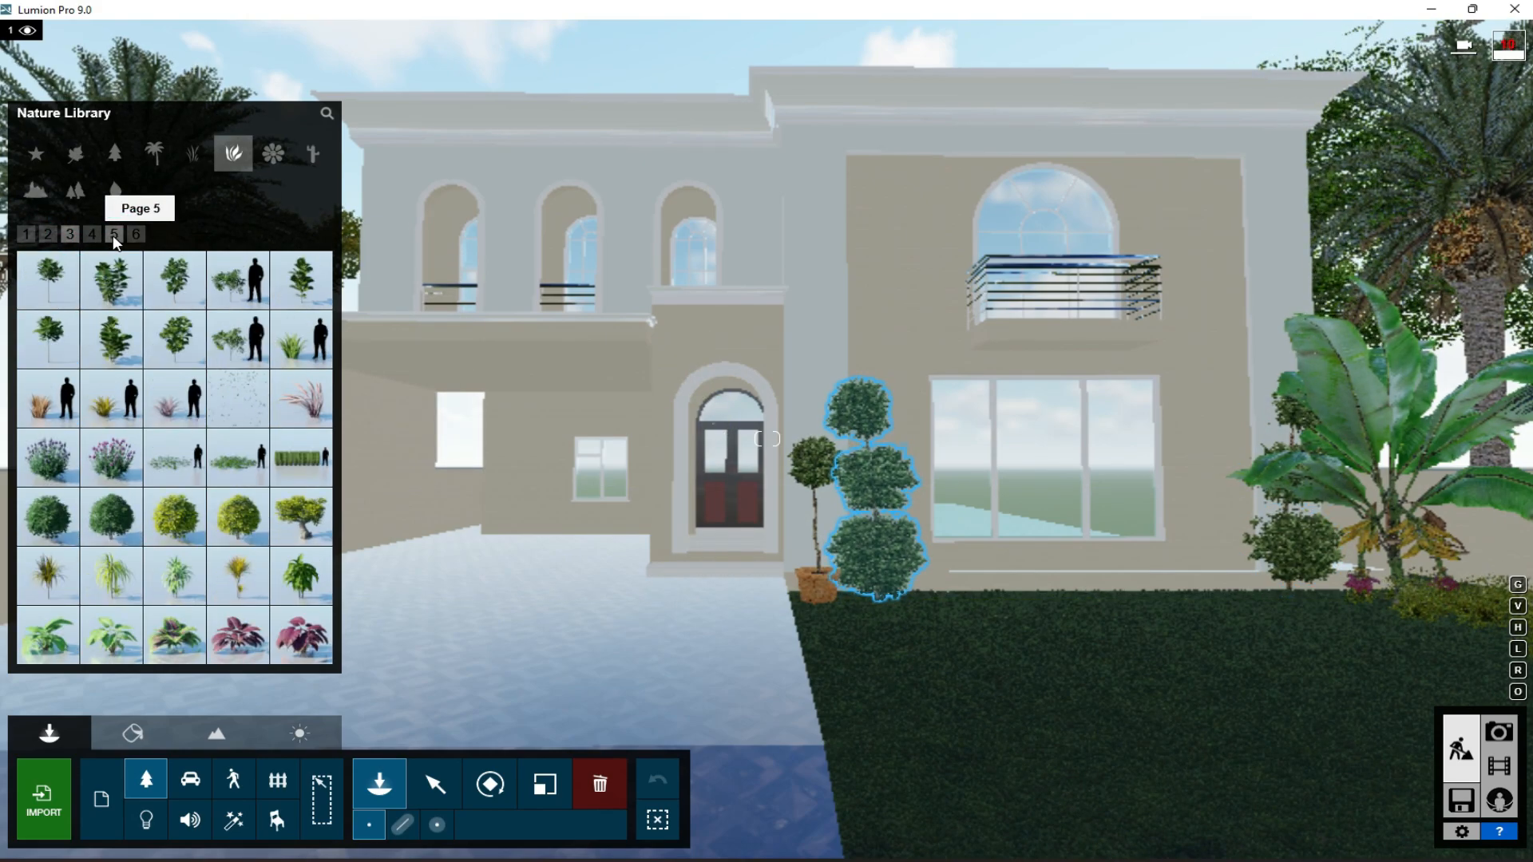
pyautogui.click(132, 237)
pyautogui.click(238, 280)
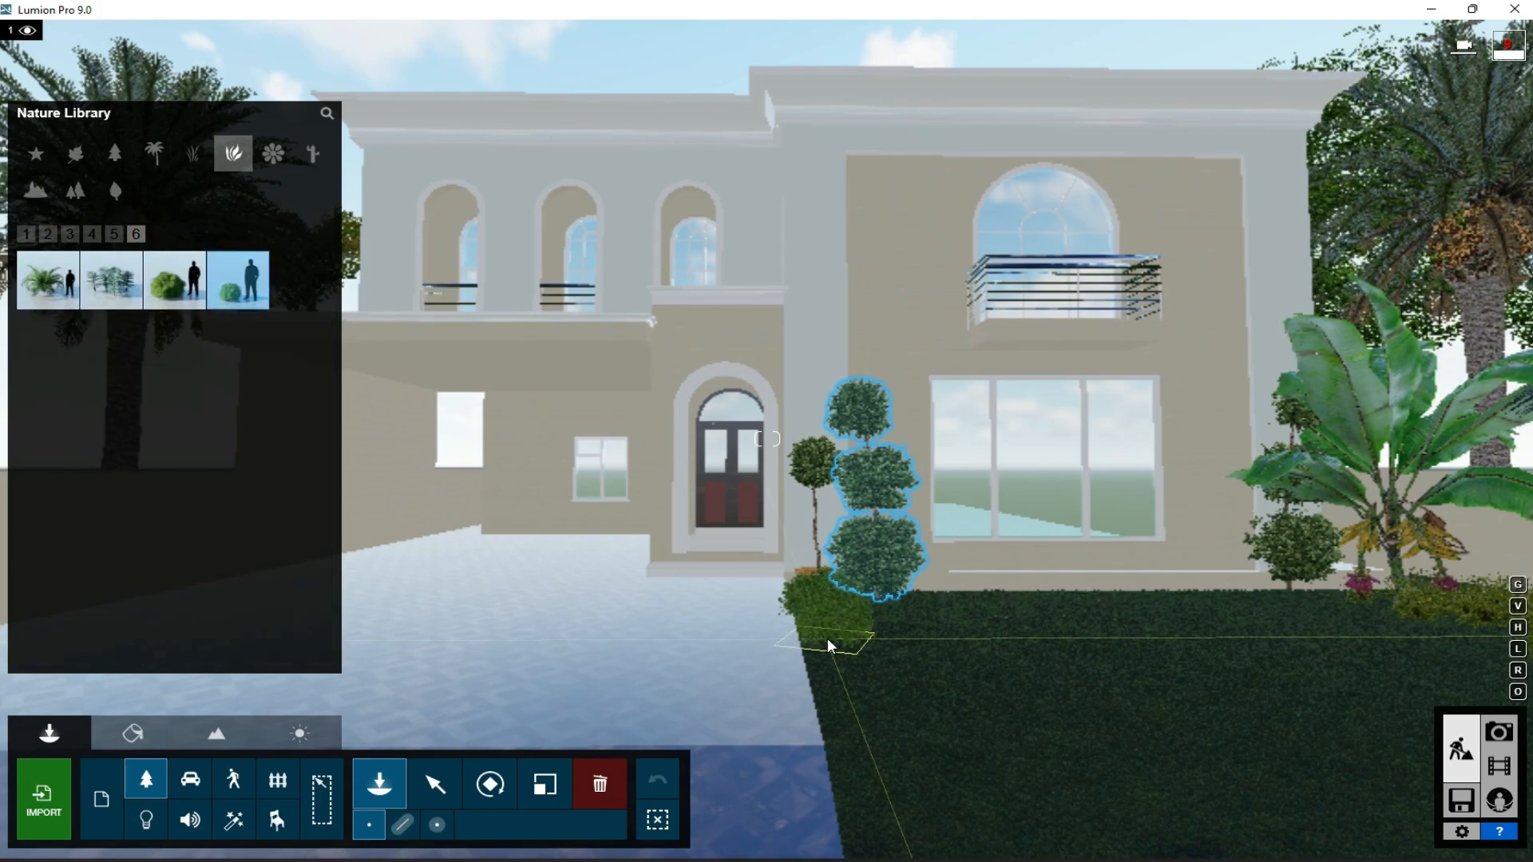
pyautogui.click(403, 825)
pyautogui.click(831, 714)
pyautogui.moveTo(862, 825); pyautogui.dragTo(875, 834)
pyautogui.moveTo(830, 631); pyautogui.dragTo(847, 688)
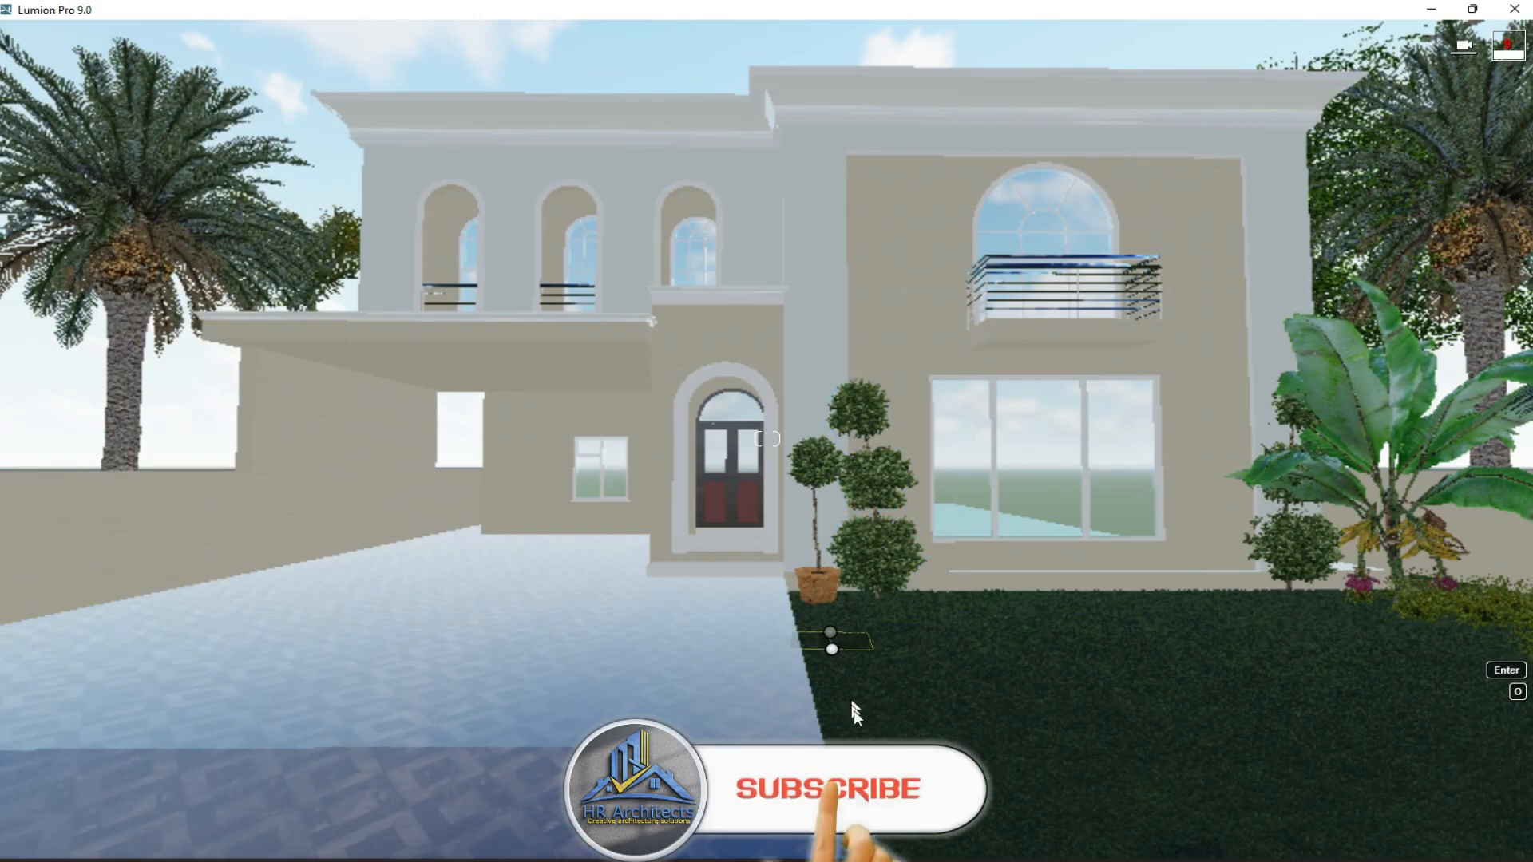
pyautogui.moveTo(907, 835); pyautogui.dragTo(906, 843)
# - Accept the hedge placement and place a single BalsamFir-L1 RT conifer near the palm left of the house
pyautogui.press('s')
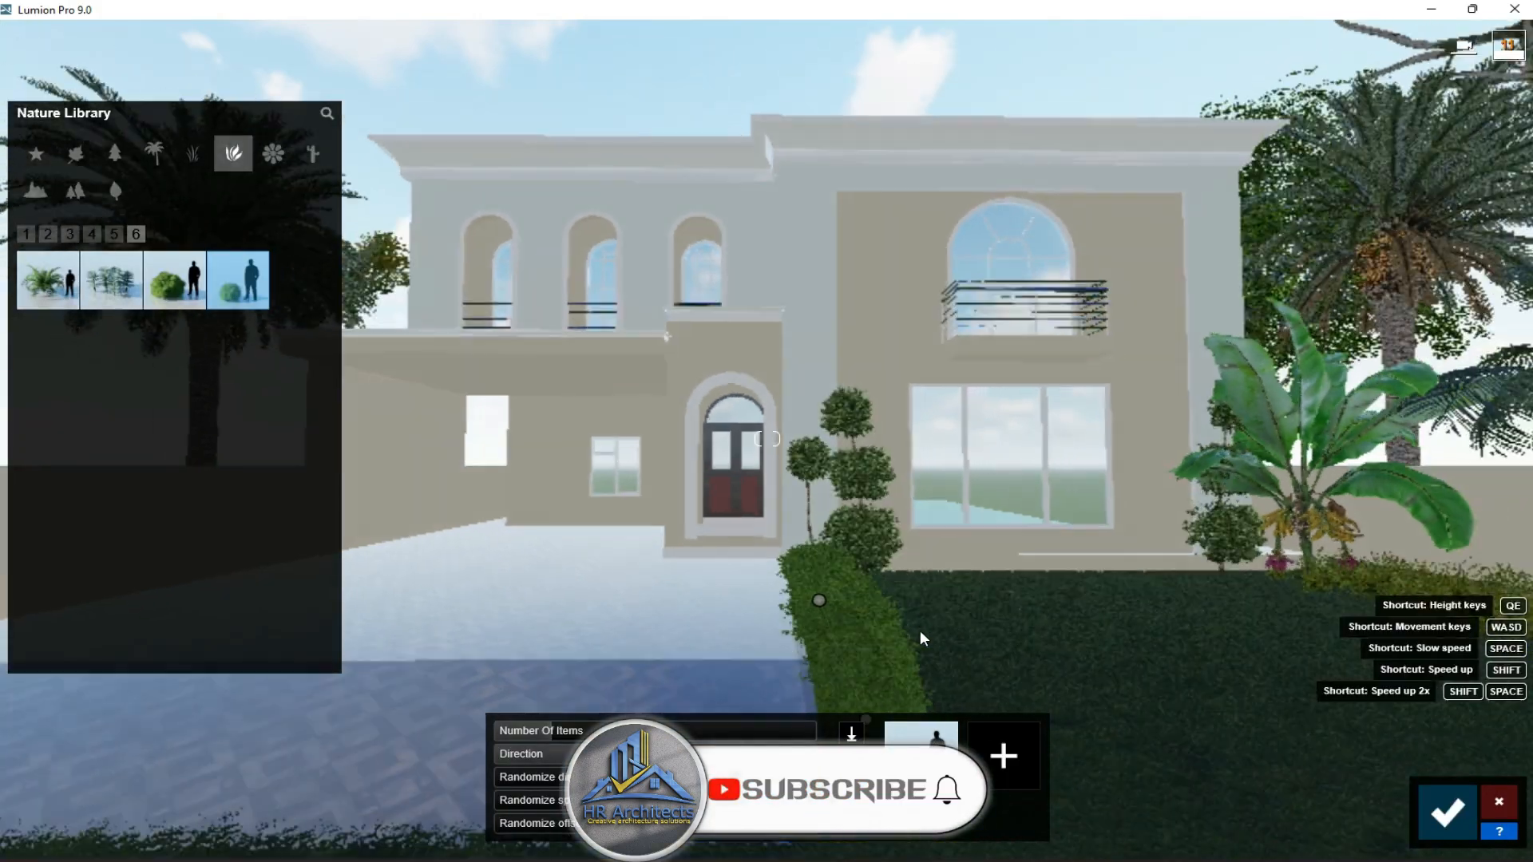
pyautogui.press('a')
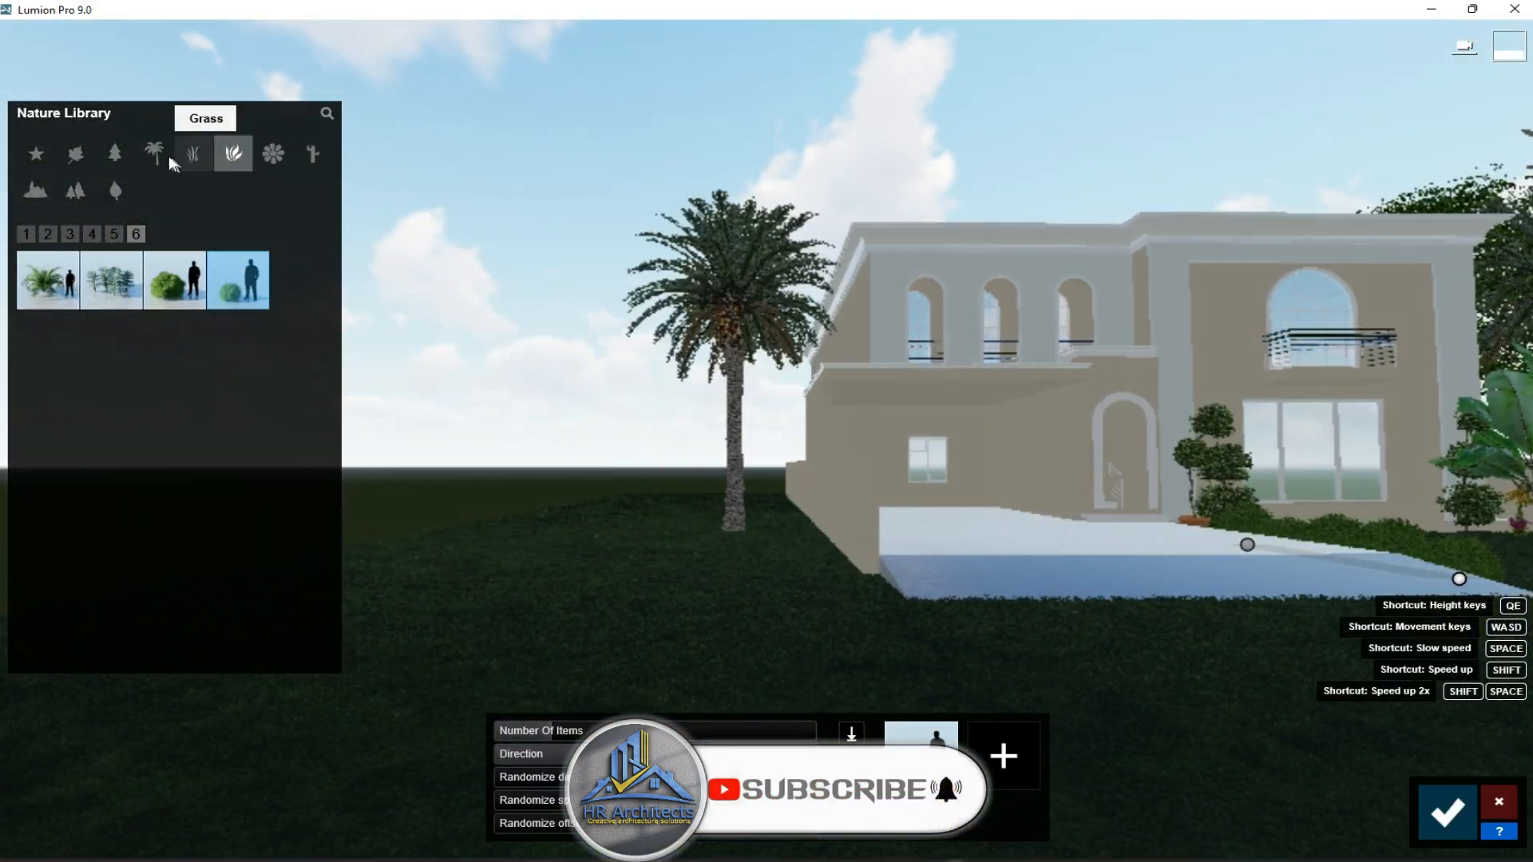
pyautogui.click(154, 152)
pyautogui.click(114, 155)
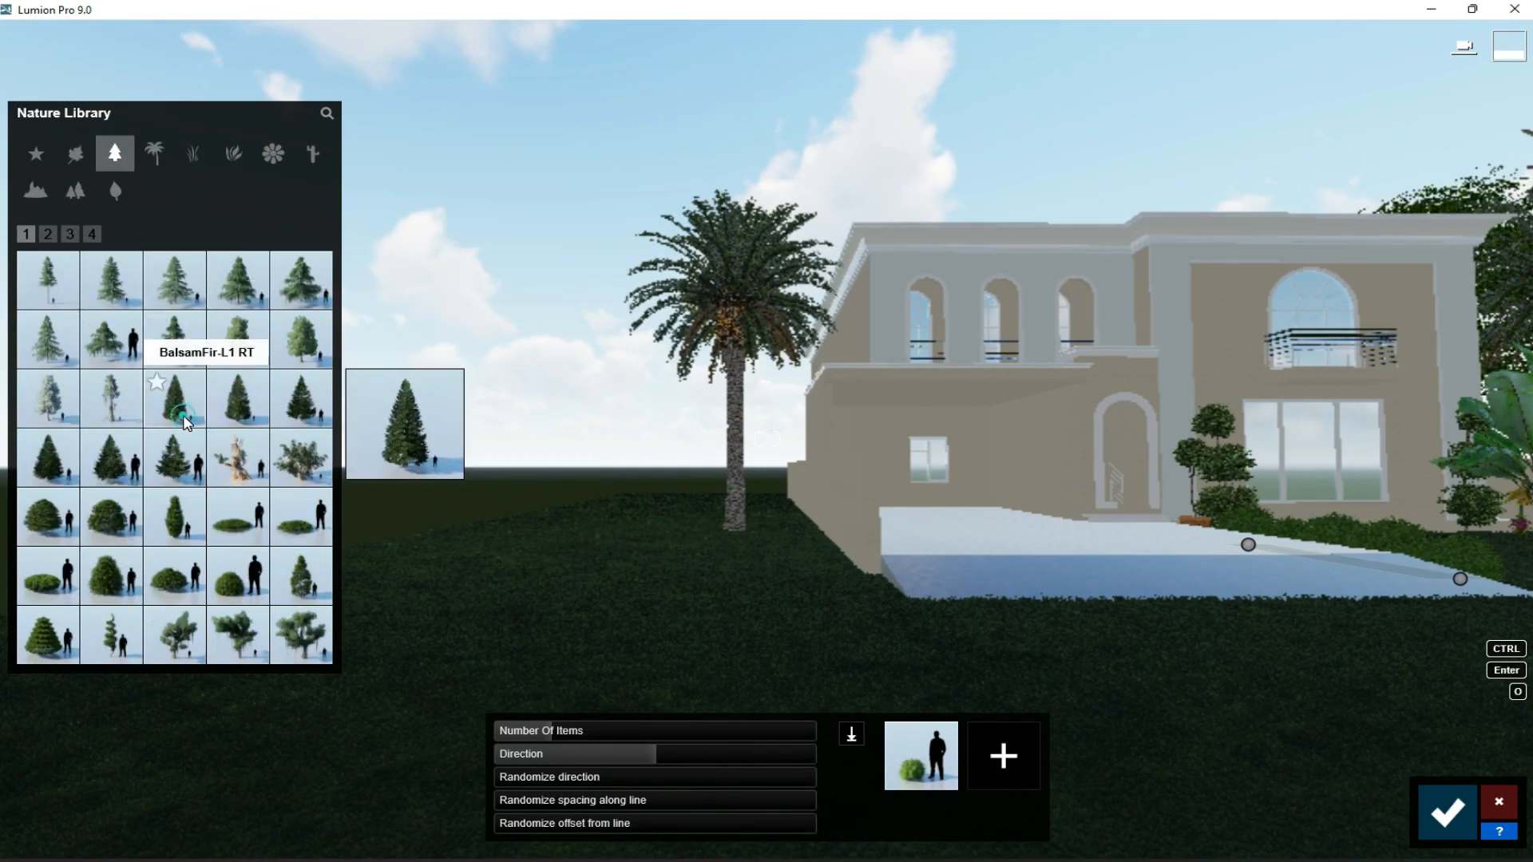
pyautogui.moveTo(174, 396); pyautogui.dragTo(991, 756)
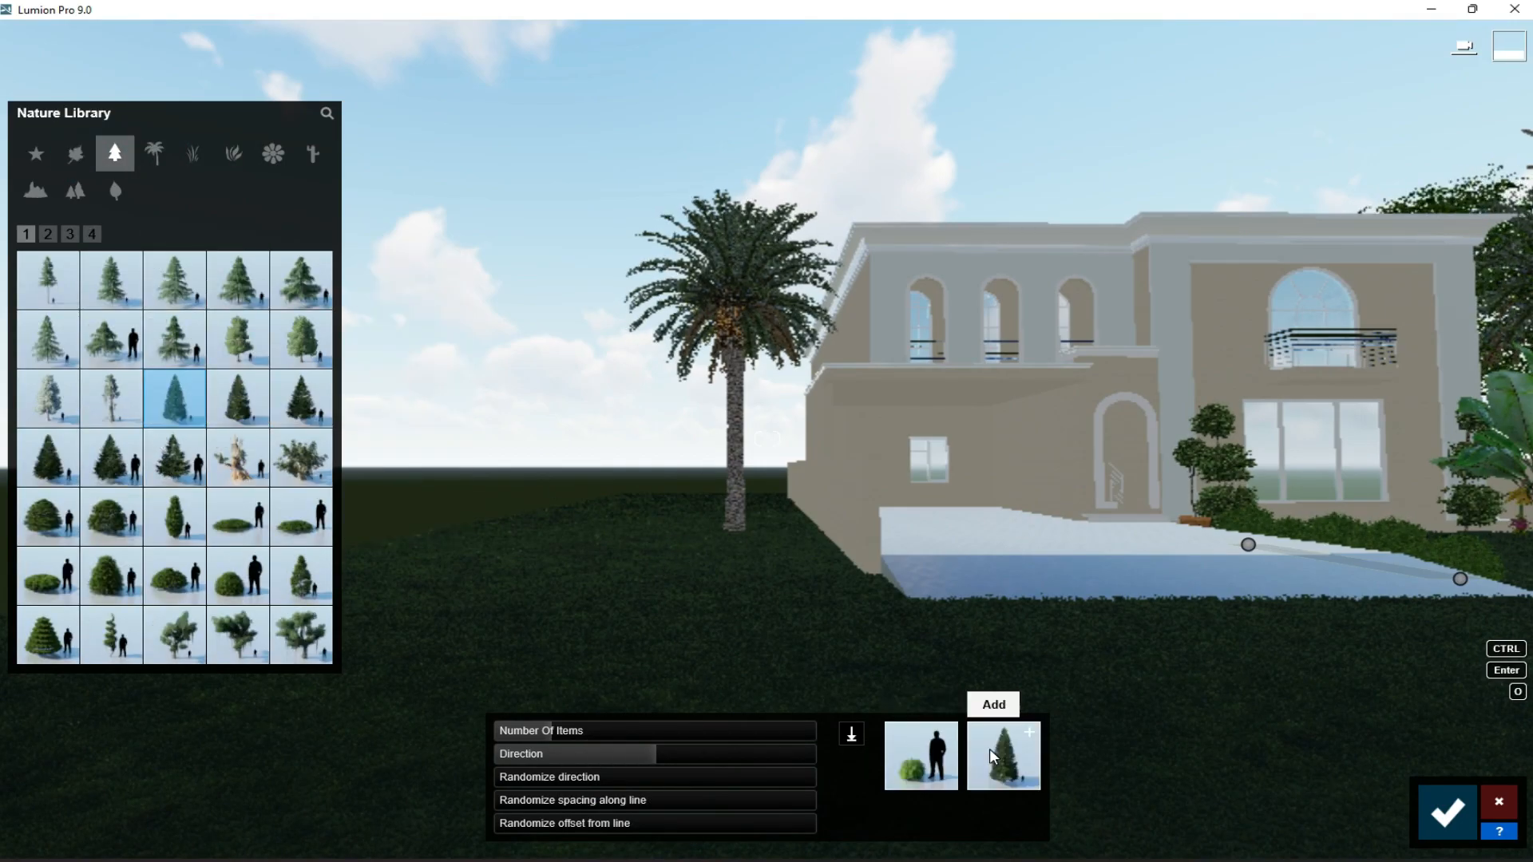
pyautogui.click(1455, 828)
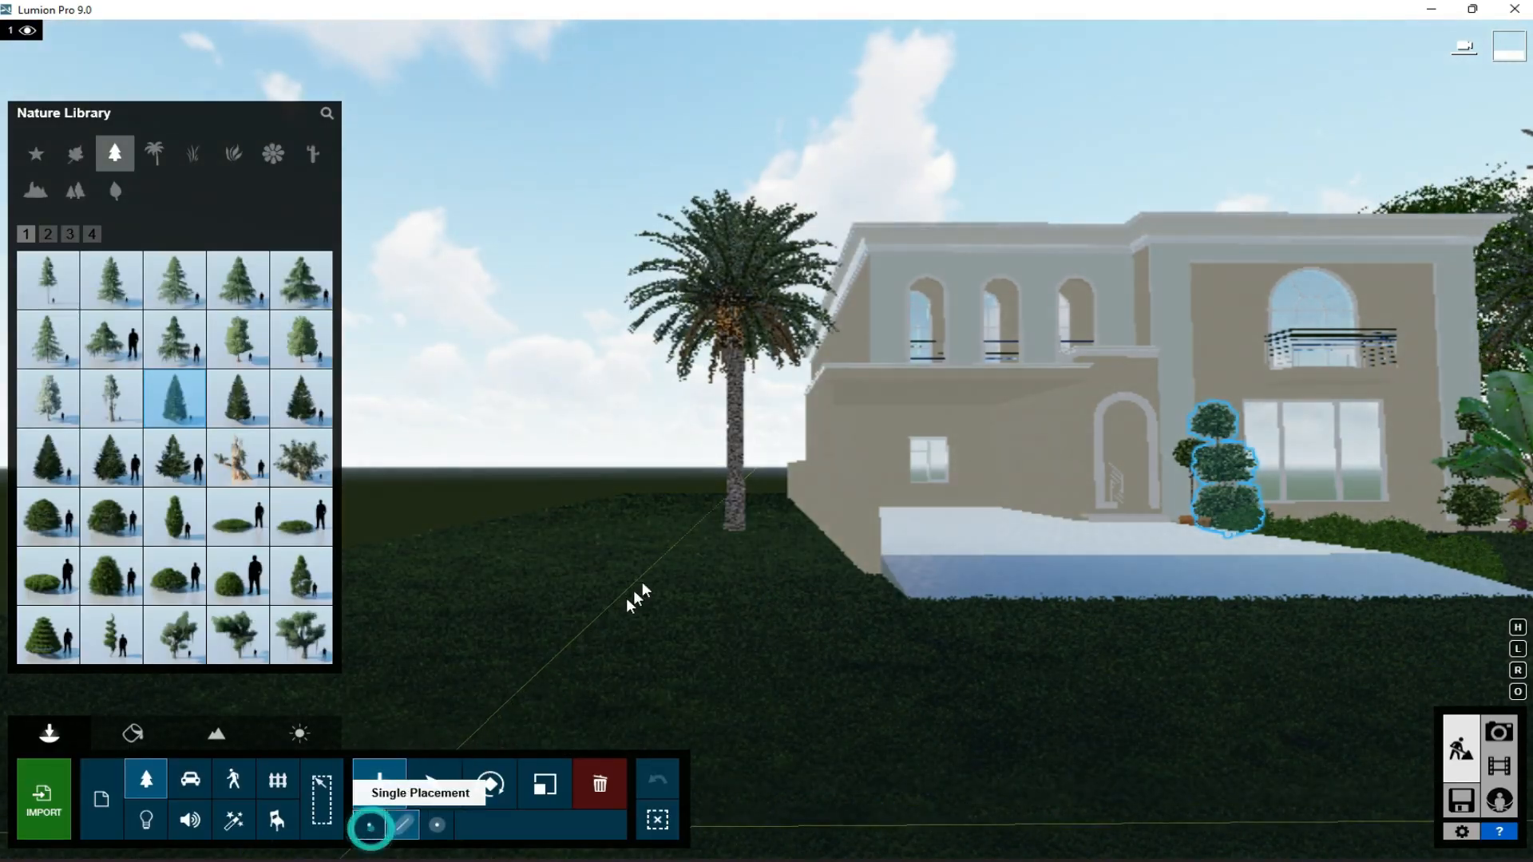
pyautogui.click(698, 540)
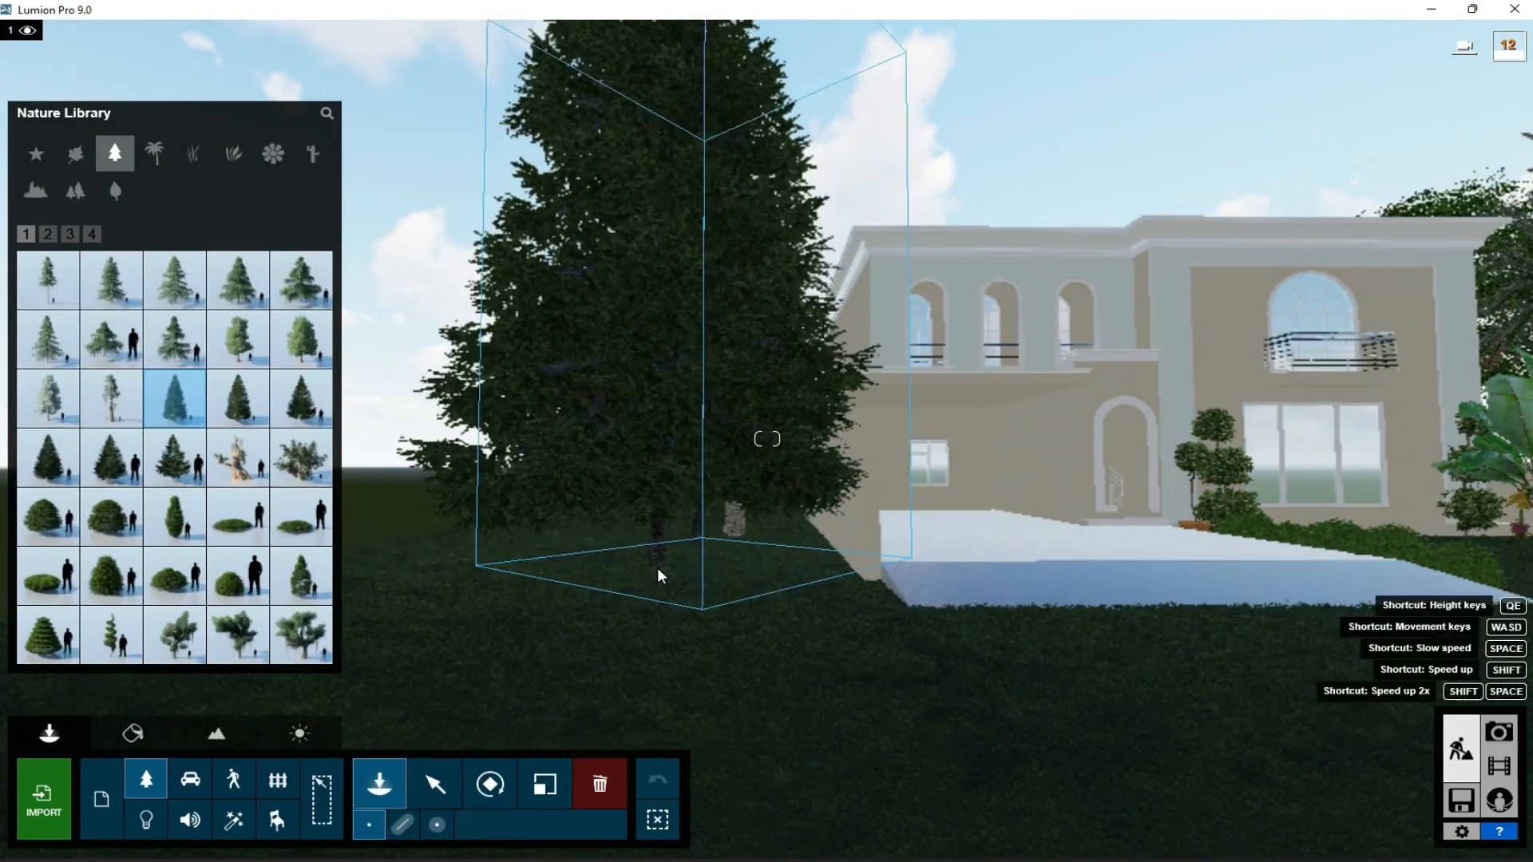
# - Place tall, slender broadleaf trees along the left side of the house and behind its right rear corner
pyautogui.press('q')
pyautogui.press('s')
pyautogui.press('d')
pyautogui.press('w')
pyautogui.click(78, 145)
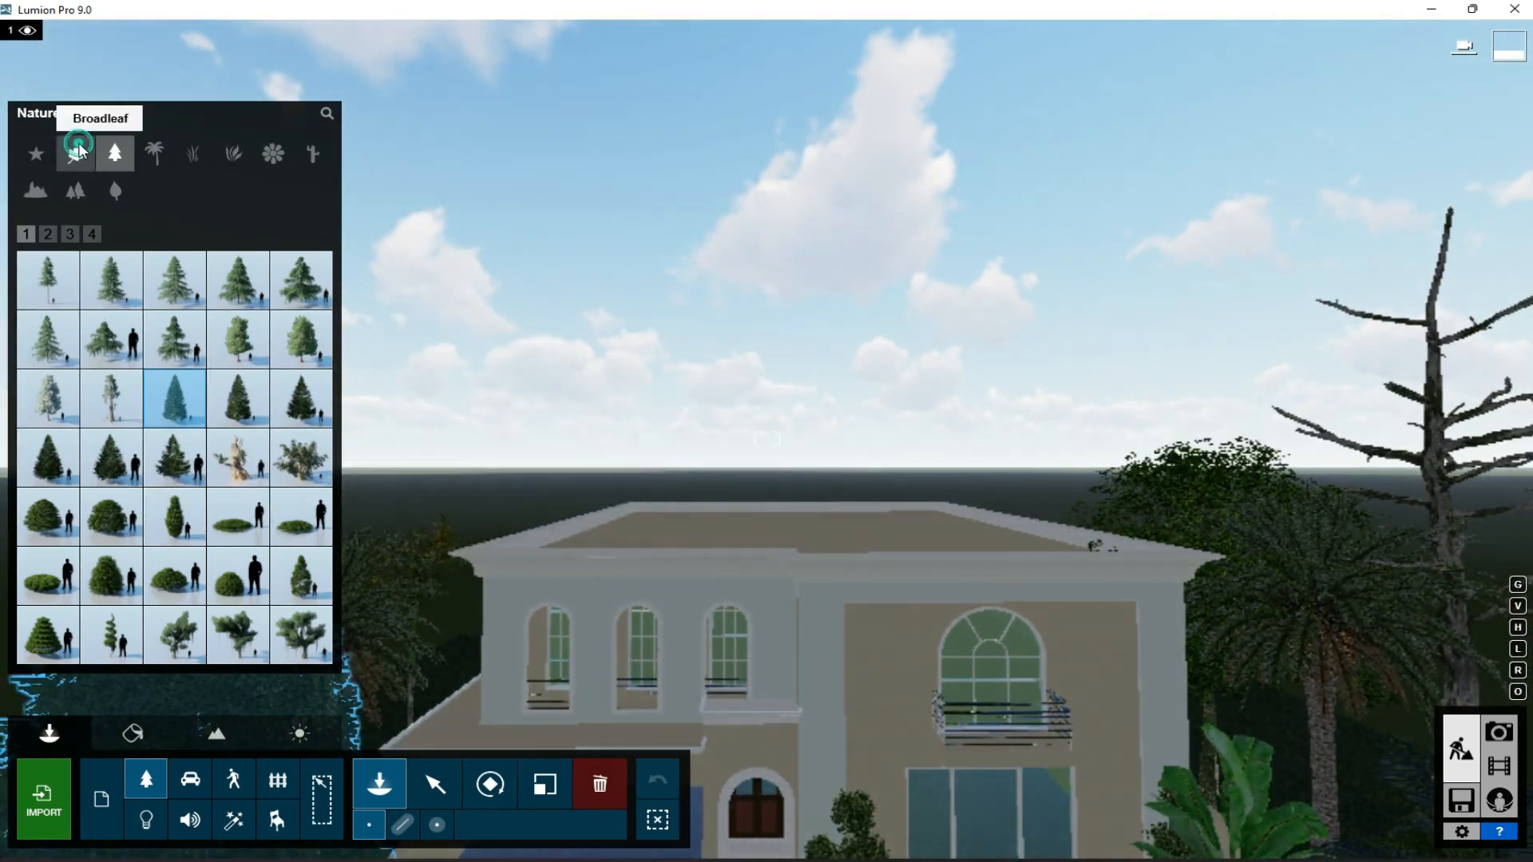
pyautogui.click(118, 406)
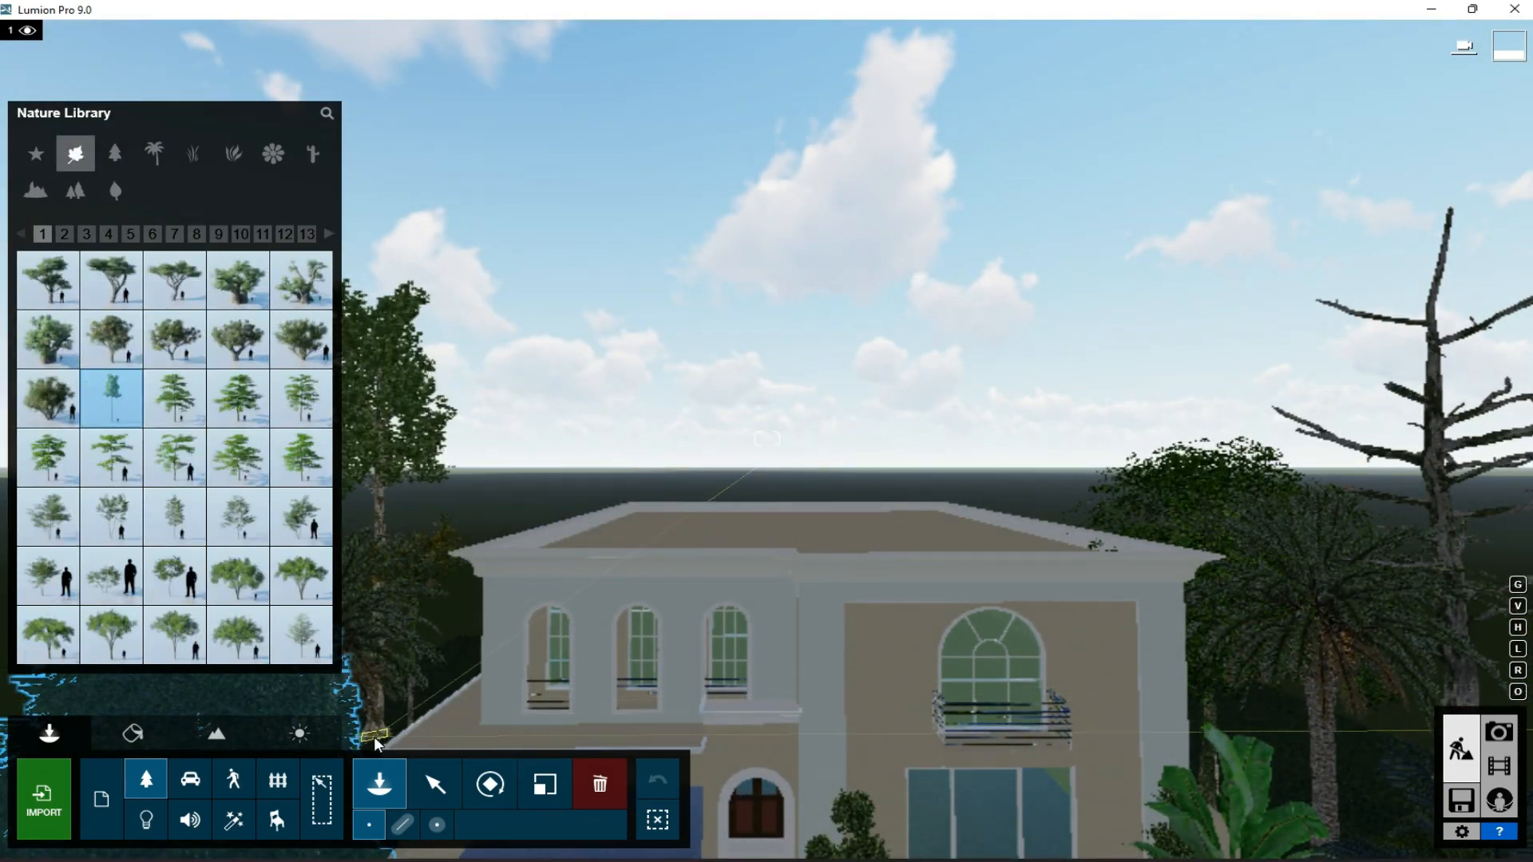
pyautogui.press('w')
pyautogui.press('s')
pyautogui.moveTo(713, 674); pyautogui.dragTo(734, 794, button='right')
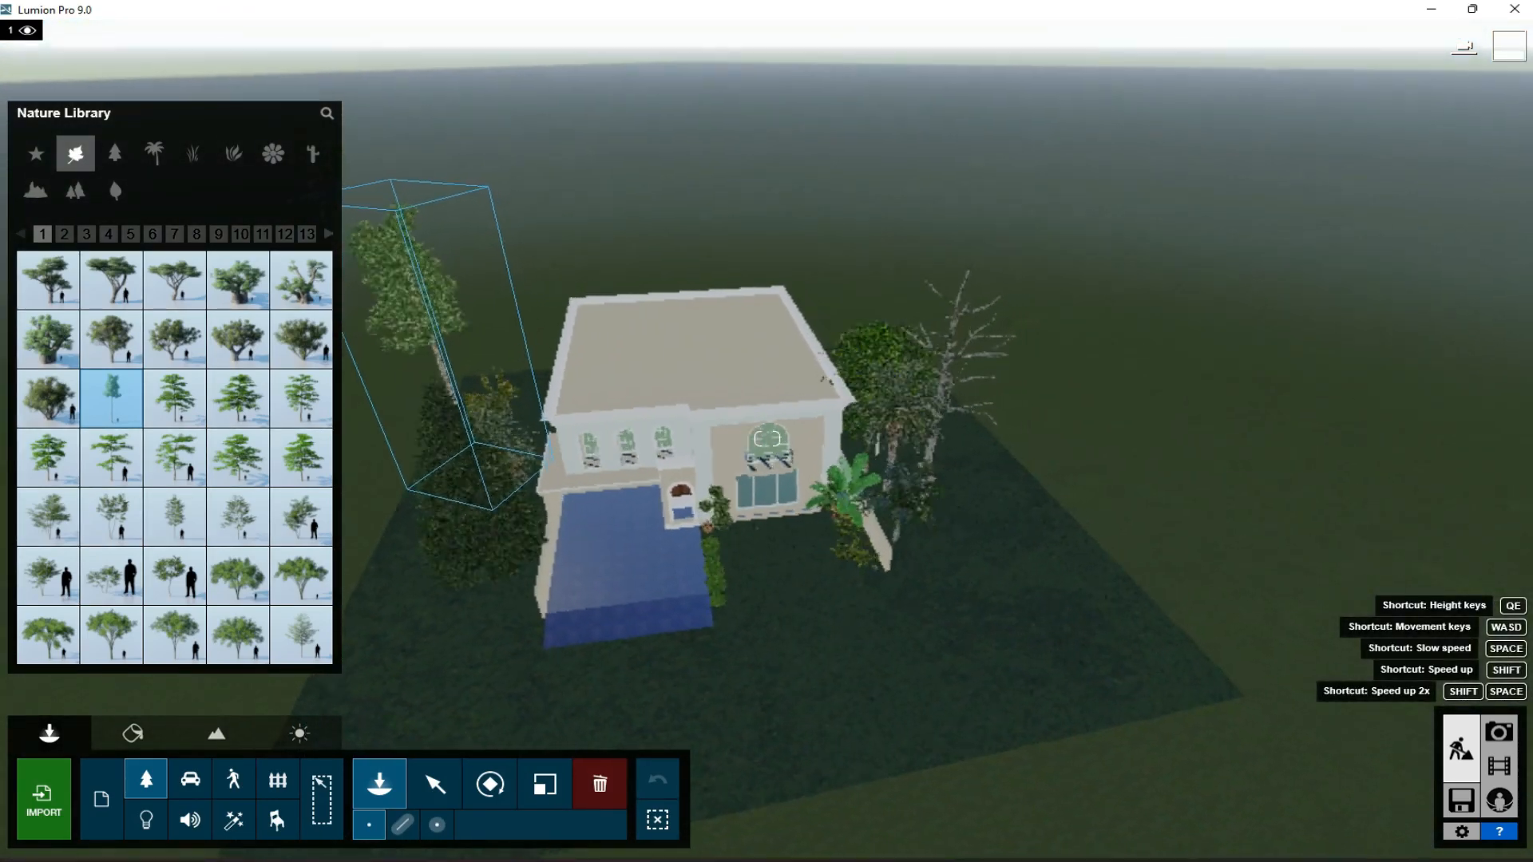
pyautogui.click(533, 382)
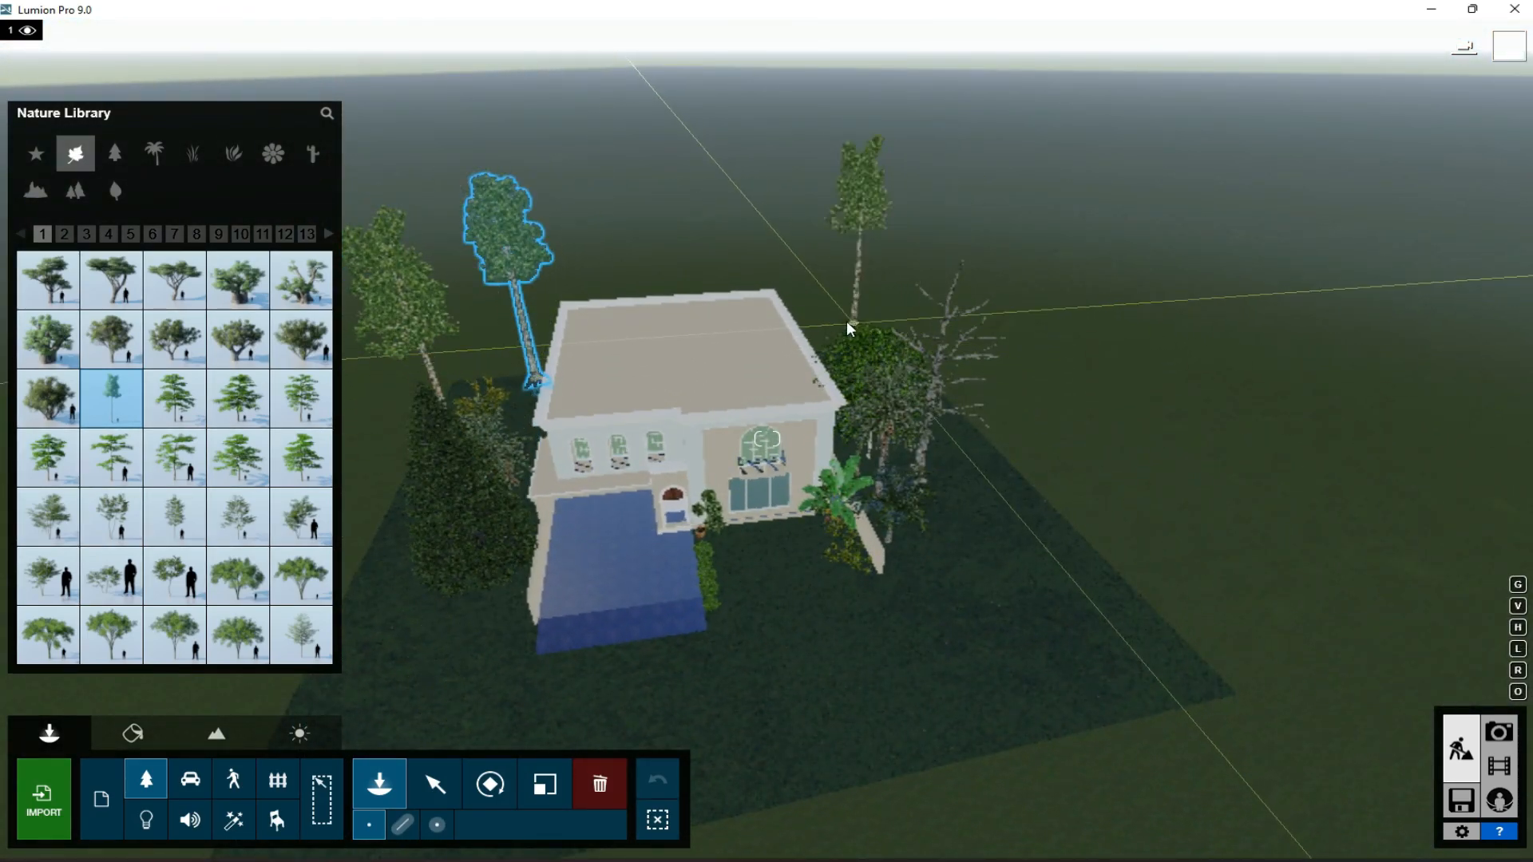
pyautogui.click(811, 332)
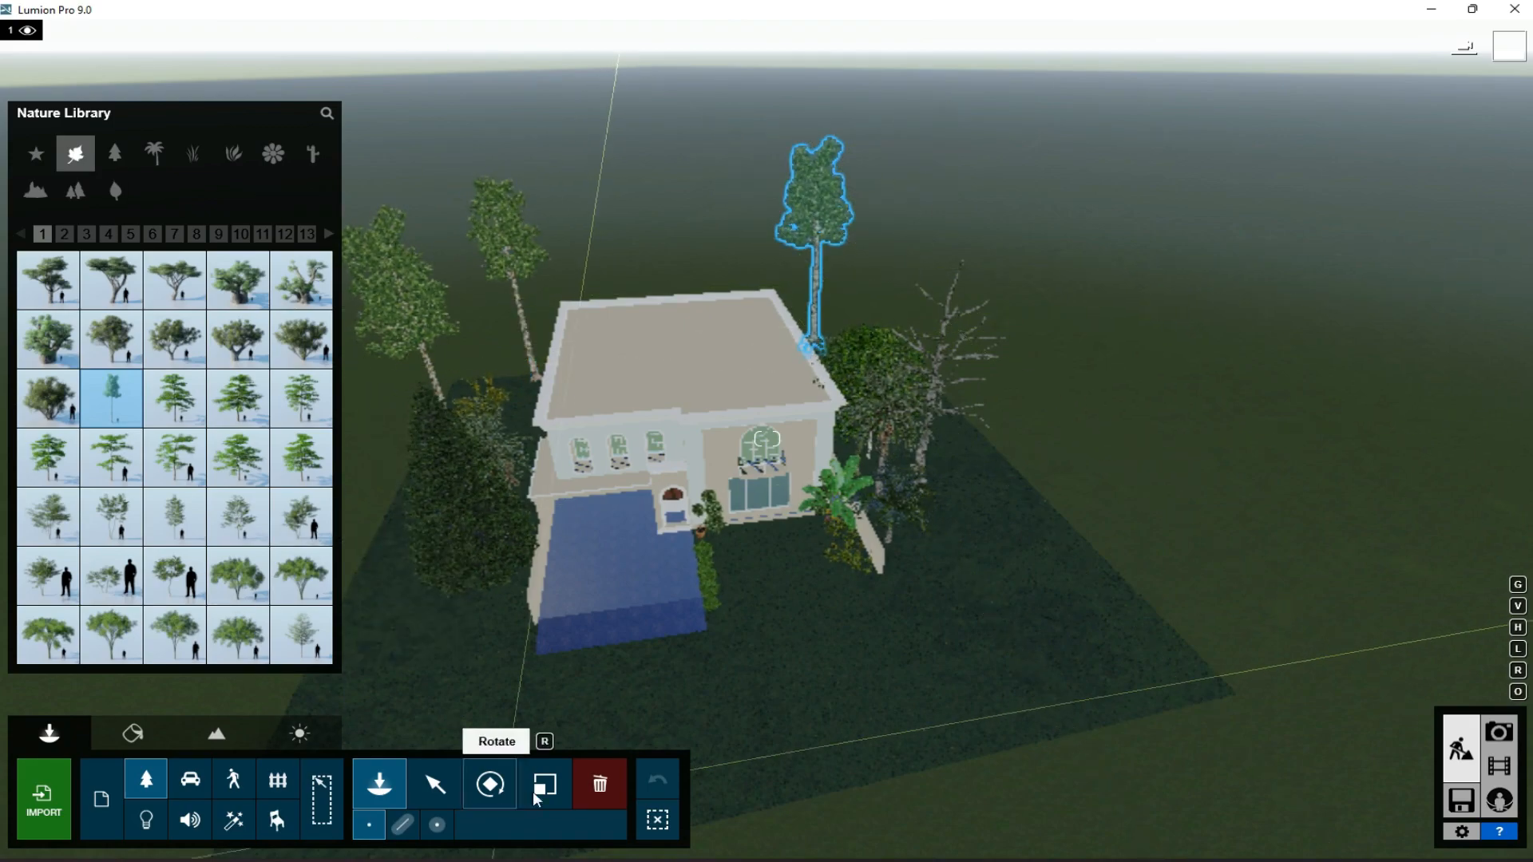
# - Delete the tall tree behind the right rear corner of the house and place another one there
pyautogui.click(599, 784)
pyautogui.click(816, 330)
pyautogui.click(381, 784)
pyautogui.click(818, 337)
# - Check the background trees and hedge in the stored photo 1 view, then return to Build mode
pyautogui.click(1499, 732)
pyautogui.click(127, 711)
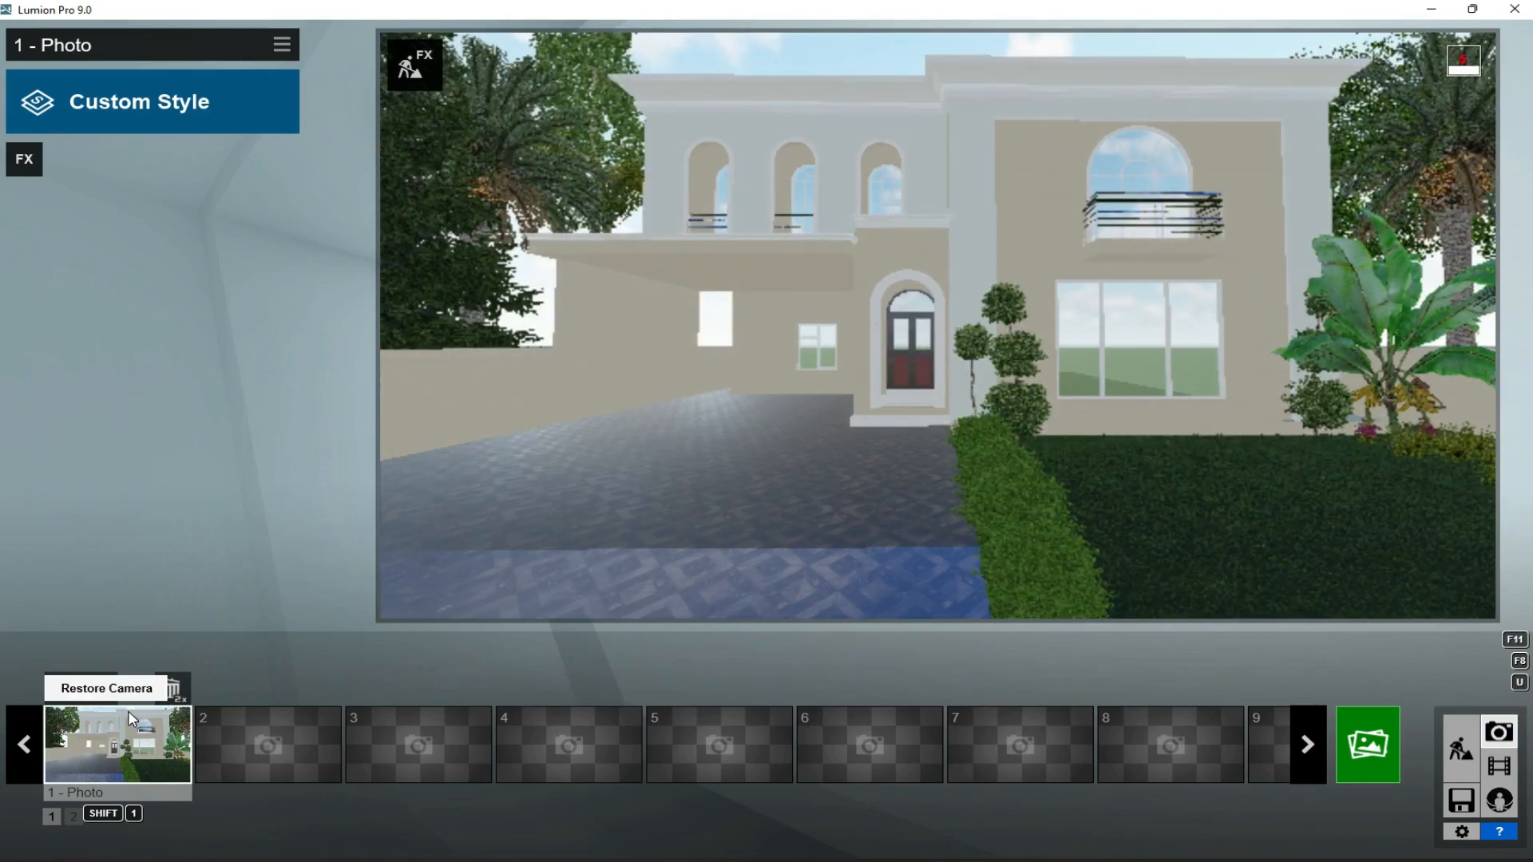
pyautogui.click(1461, 749)
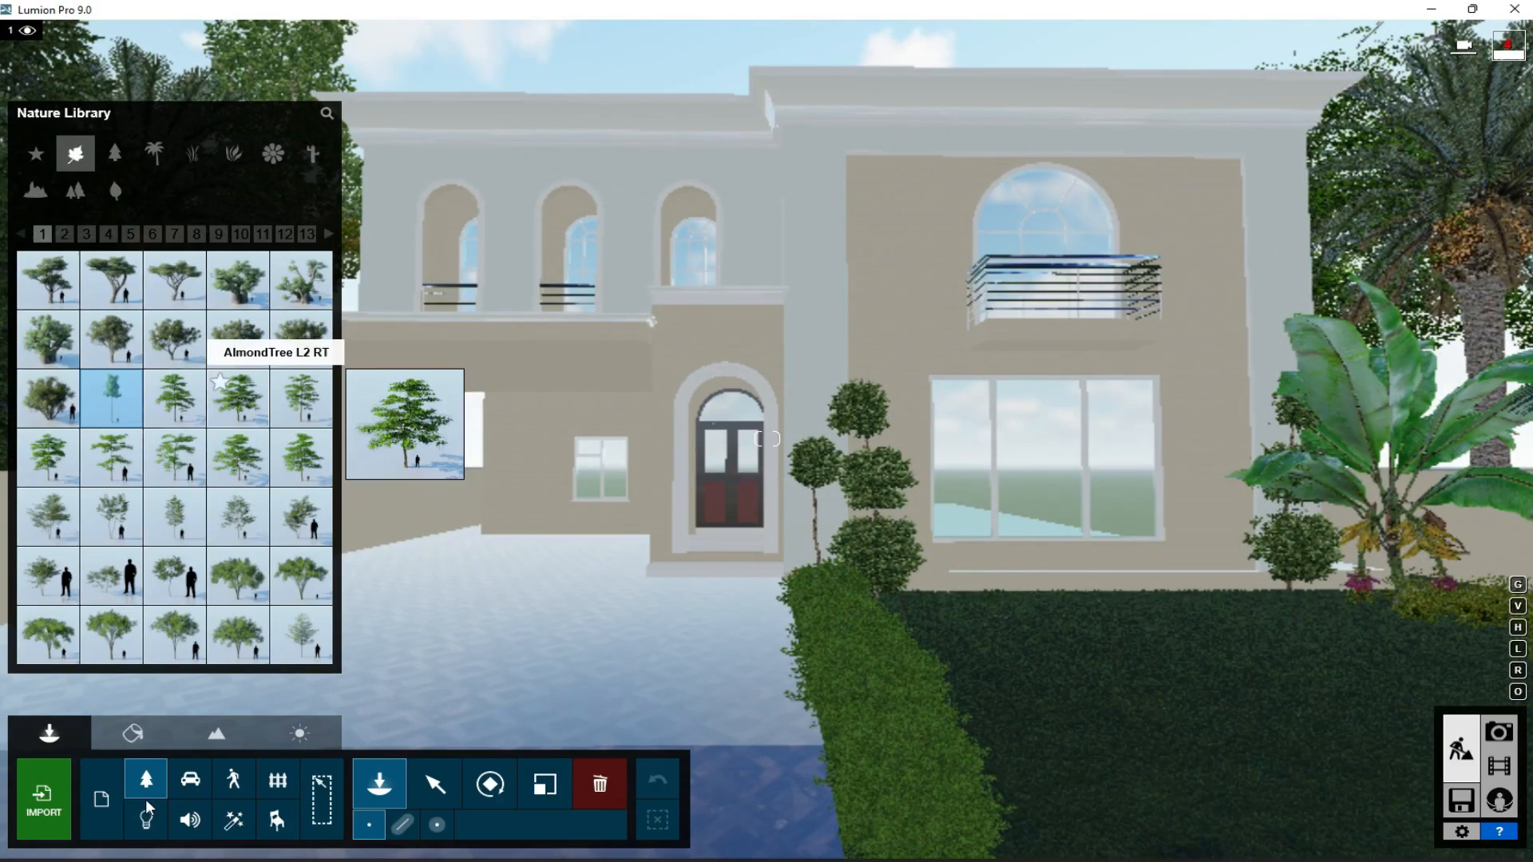
# - Choose an SUV from the transport models and place it under the carport on the paved driveway
pyautogui.click(190, 780)
pyautogui.click(229, 163)
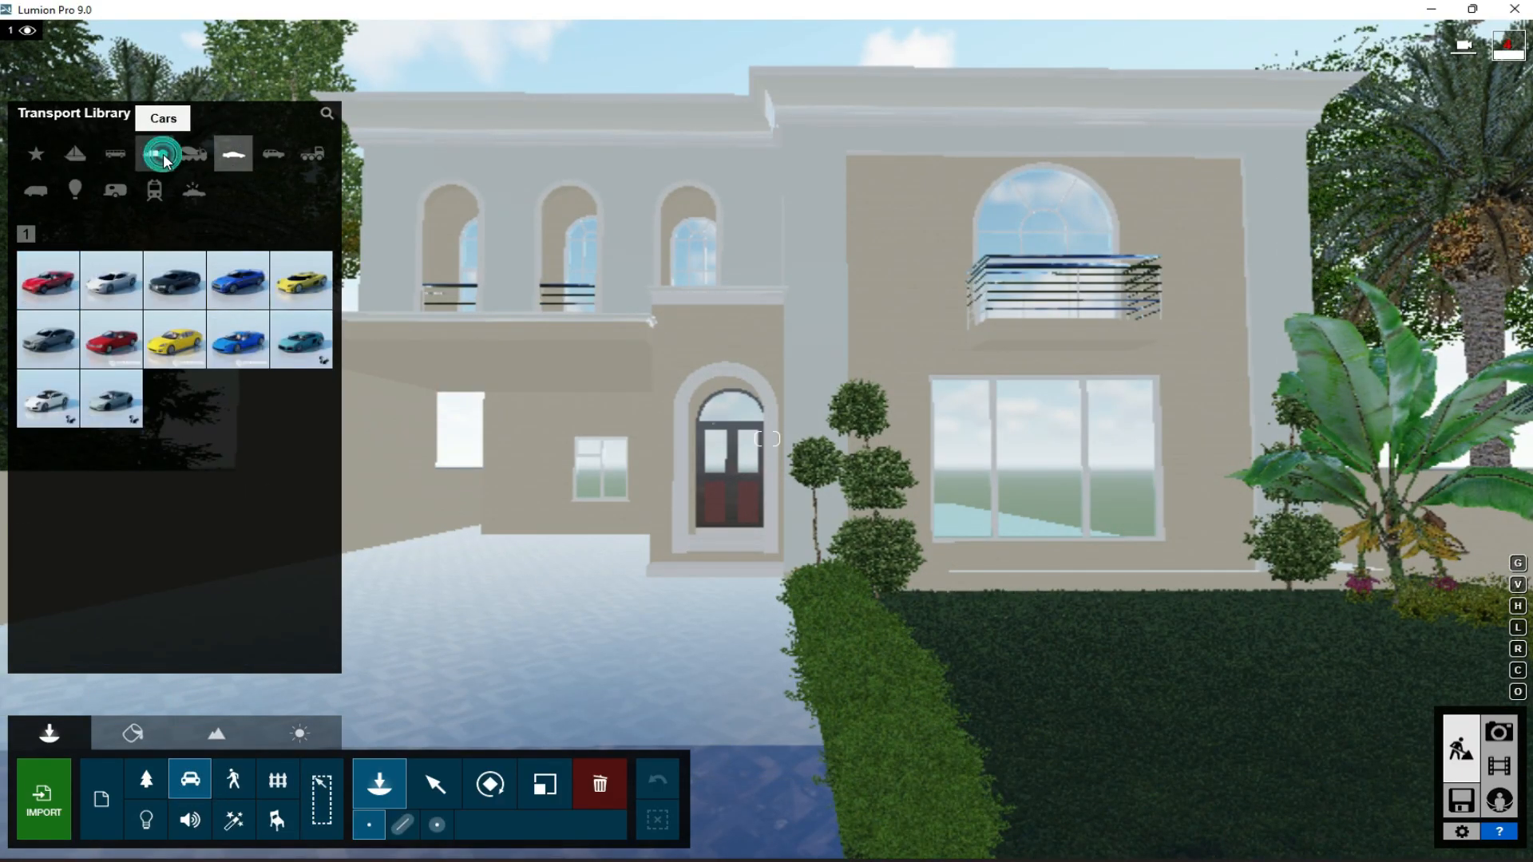
pyautogui.click(164, 155)
pyautogui.click(281, 155)
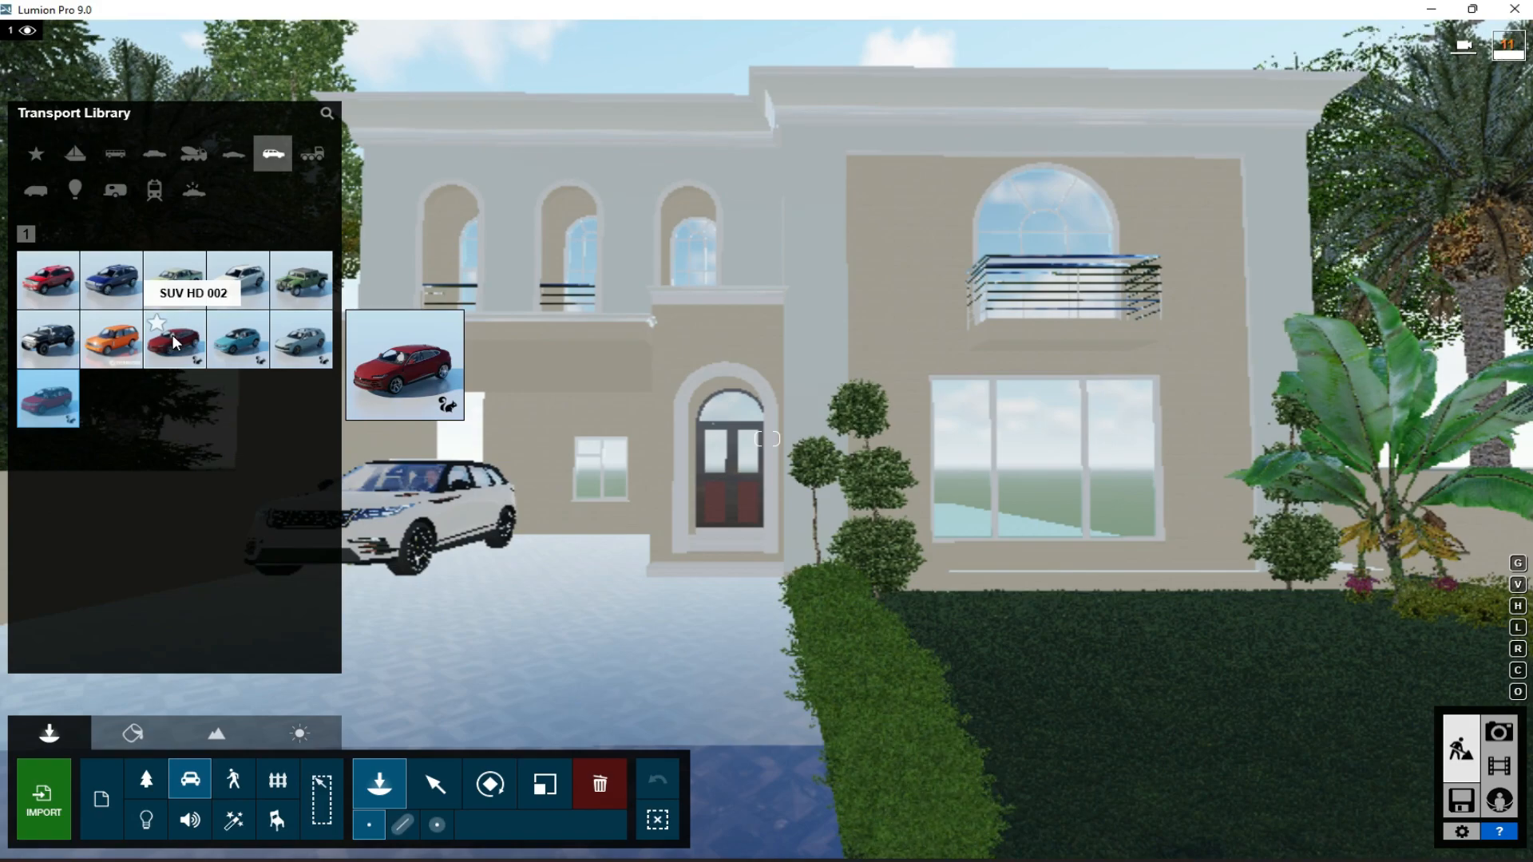
# - Choose the sedan Car HD 007 from the car models and place it on the driveway beside the SUV
pyautogui.click(160, 159)
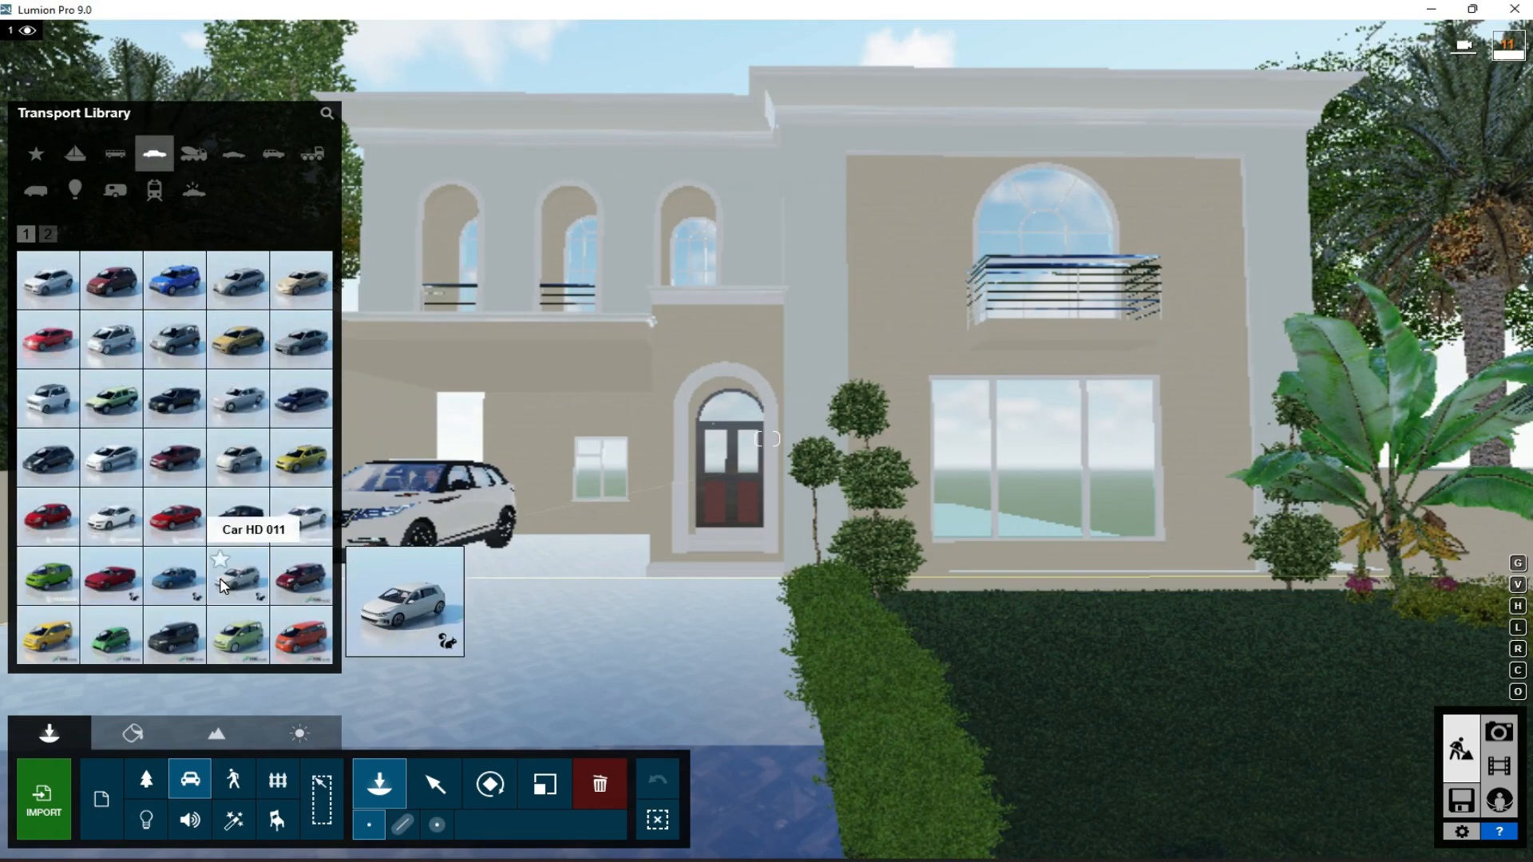
pyautogui.click(47, 234)
pyautogui.click(27, 235)
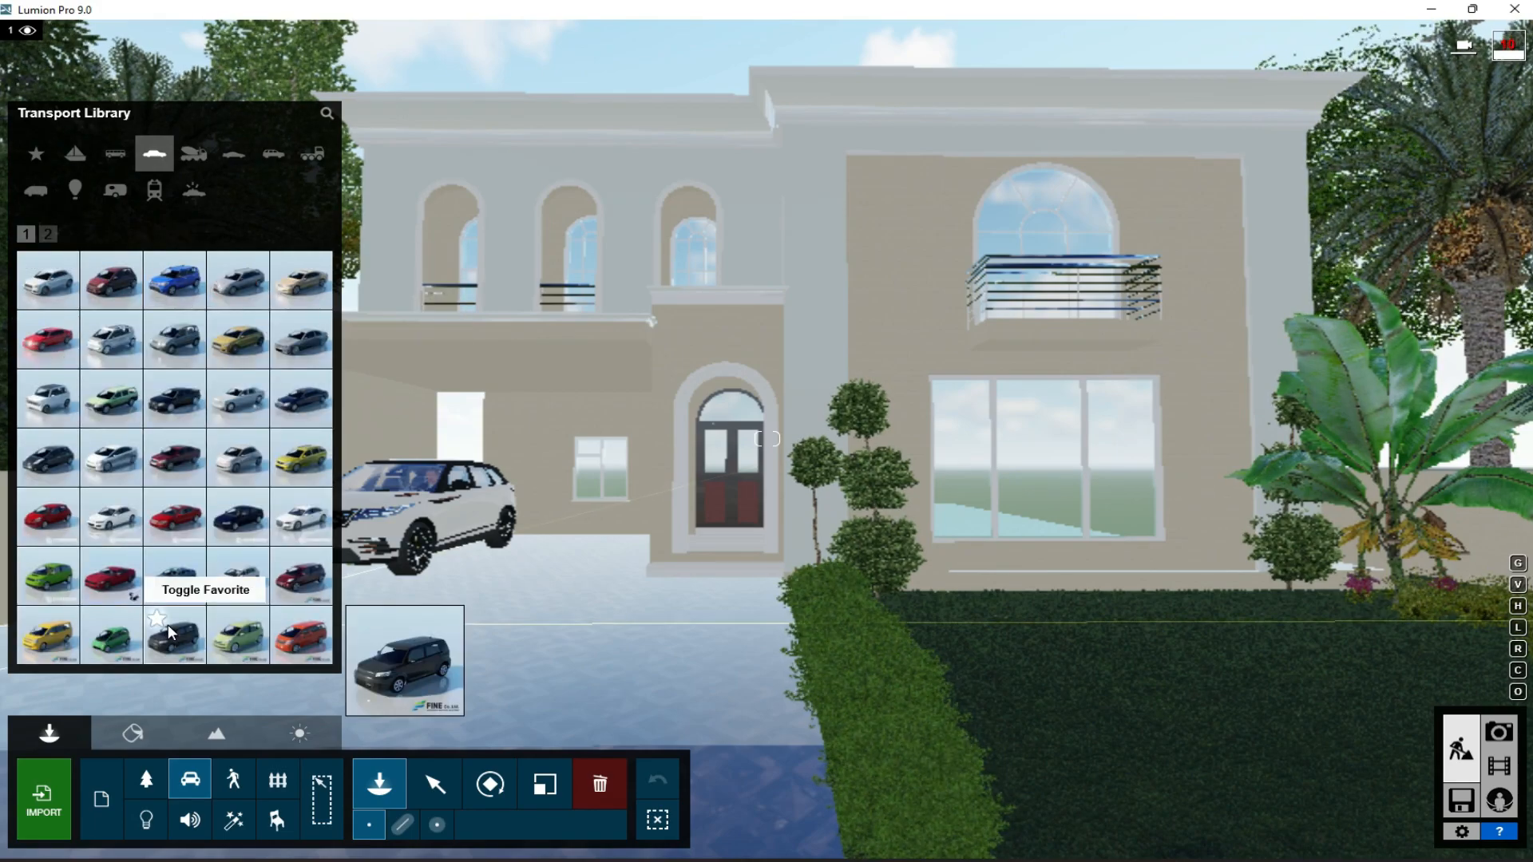
pyautogui.click(313, 539)
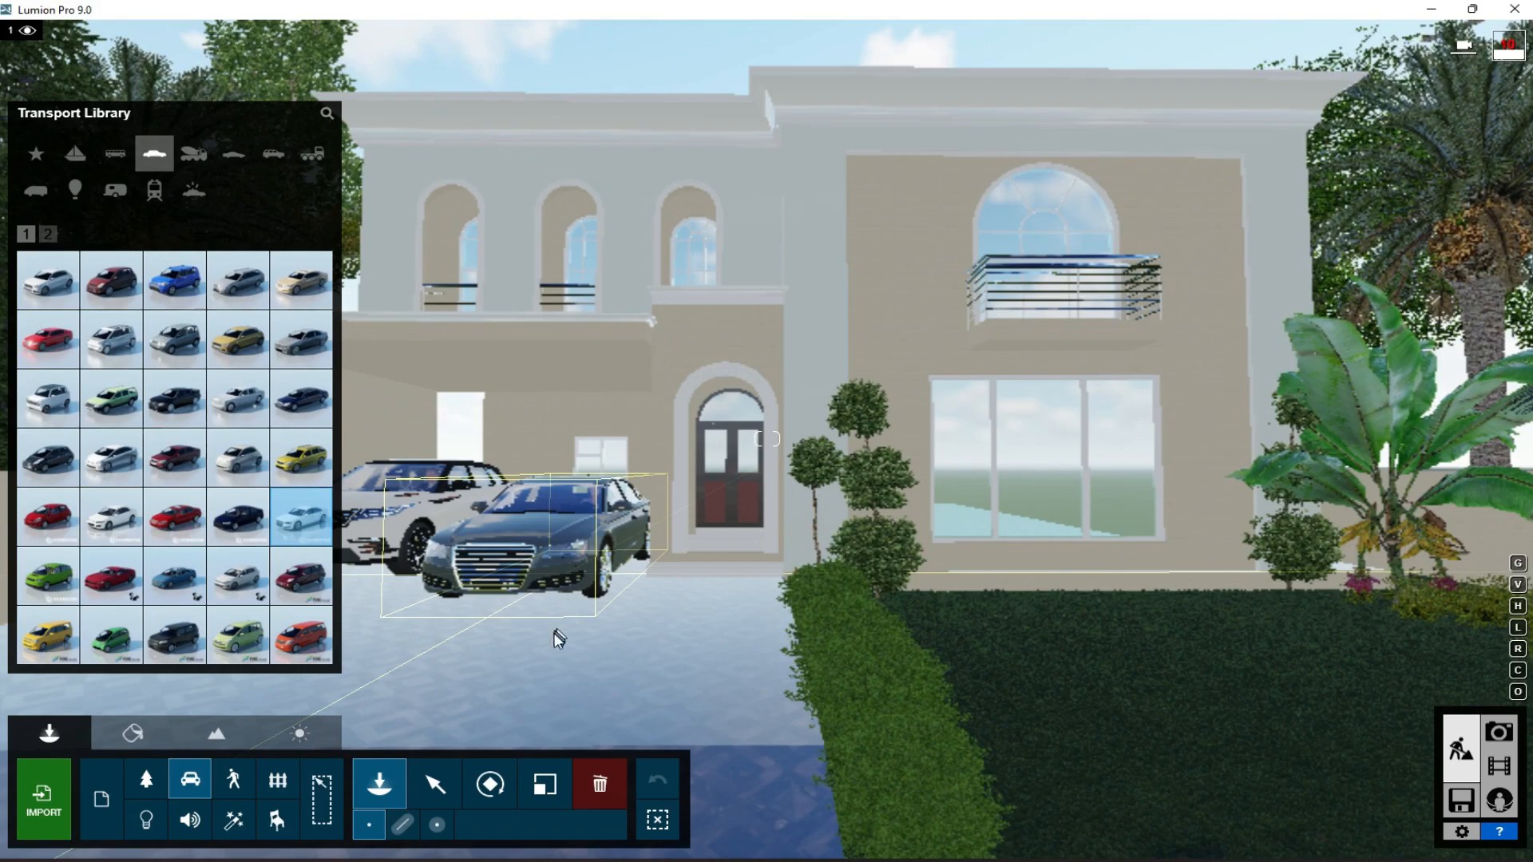
pyautogui.click(521, 591)
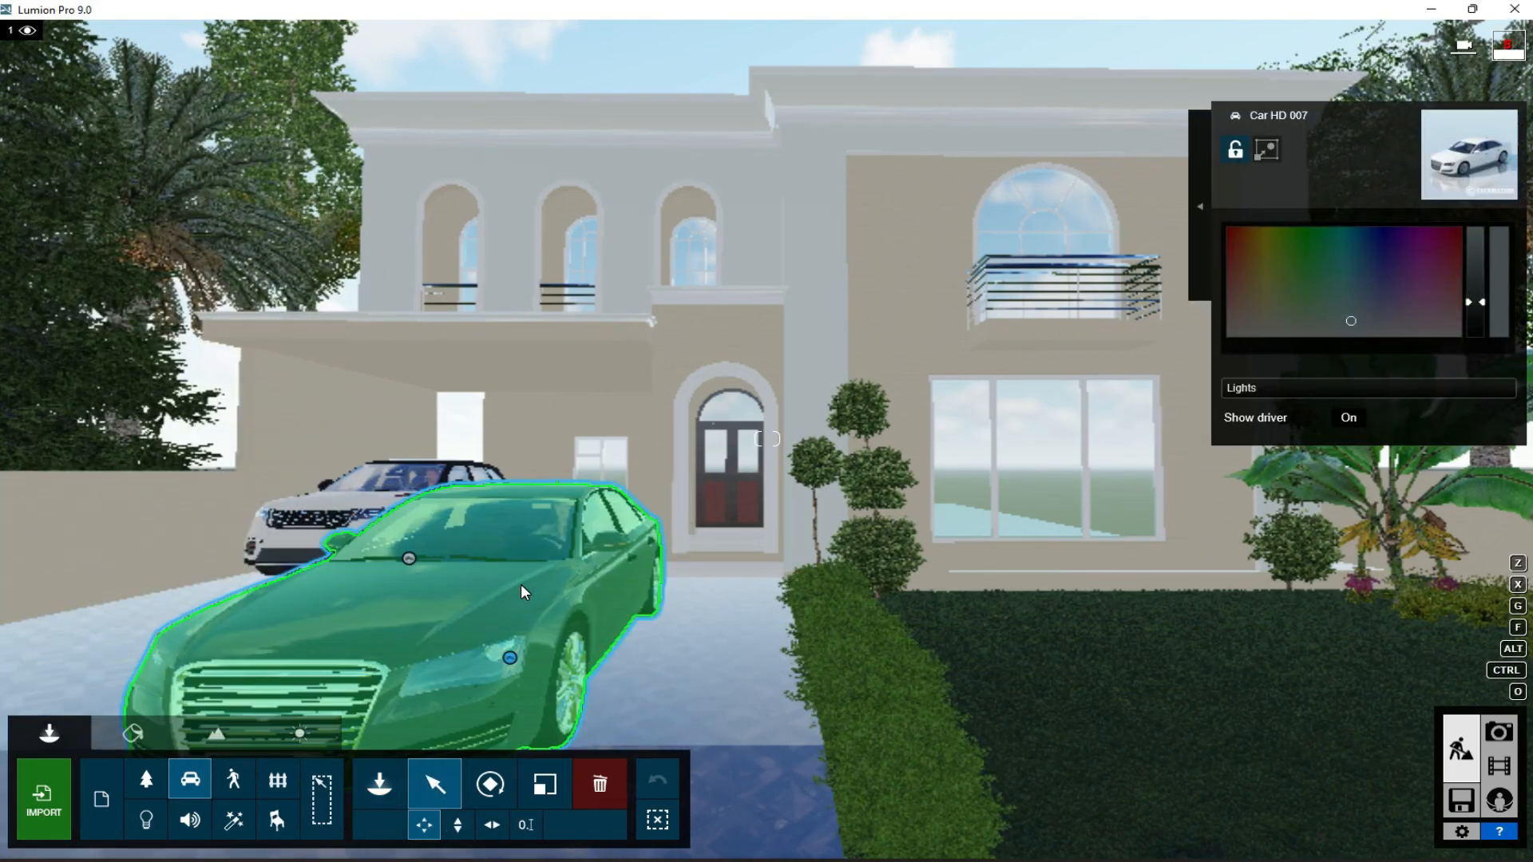
# - Rotate the sedan so its rear faces the street and move it back beside the SUV near the entrance
pyautogui.press('s')
pyautogui.click(491, 784)
pyautogui.moveTo(621, 561); pyautogui.dragTo(683, 534)
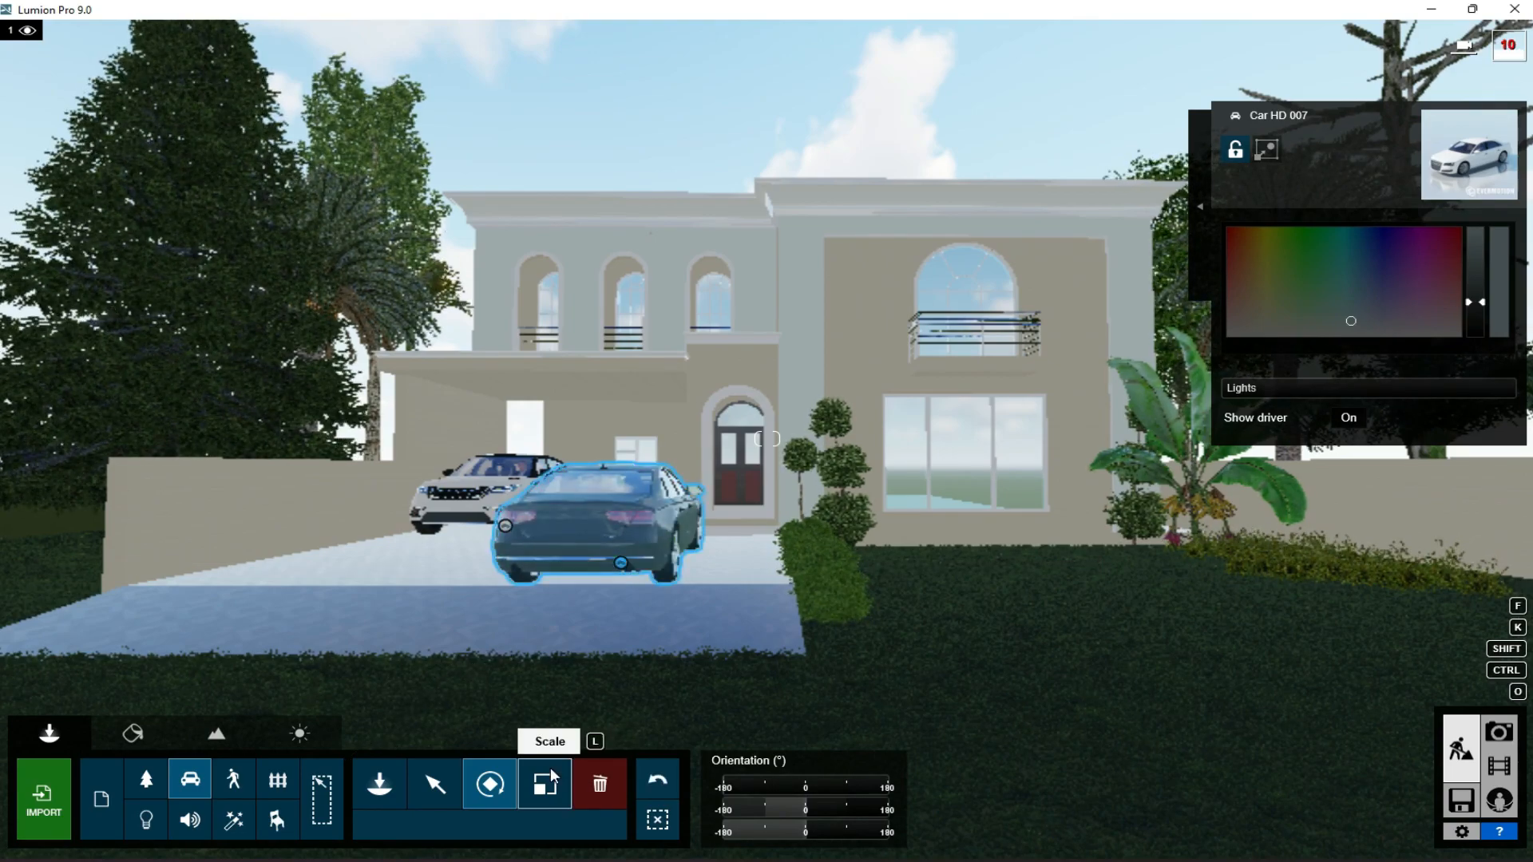
pyautogui.click(435, 784)
pyautogui.moveTo(620, 563); pyautogui.dragTo(629, 531)
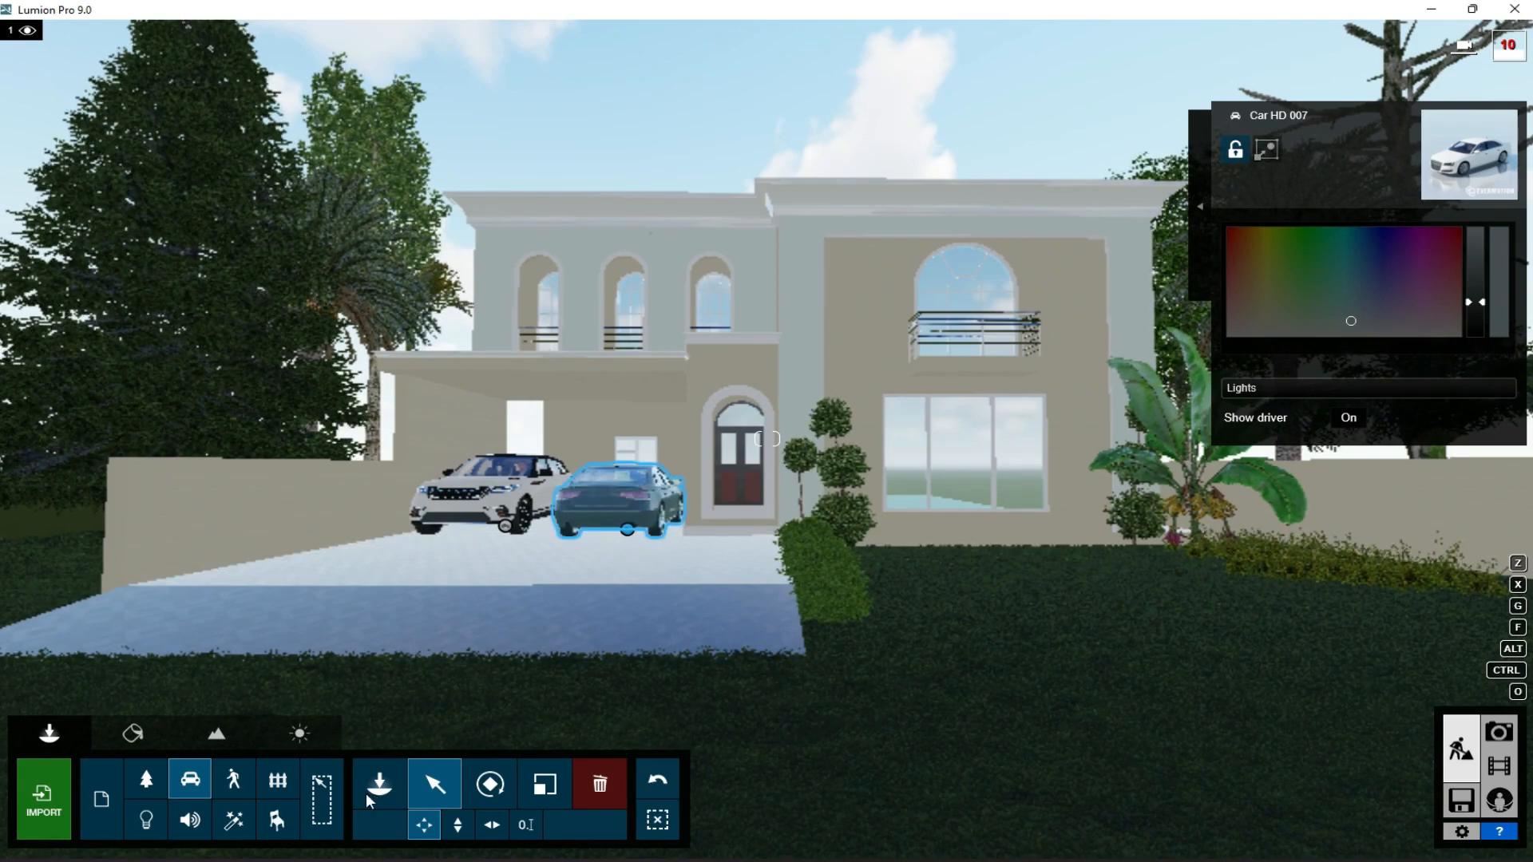
# - Reframe the photo 1 view with a 16.0 mm focal length and a slight upward tilt, and store the camera
pyautogui.click(133, 733)
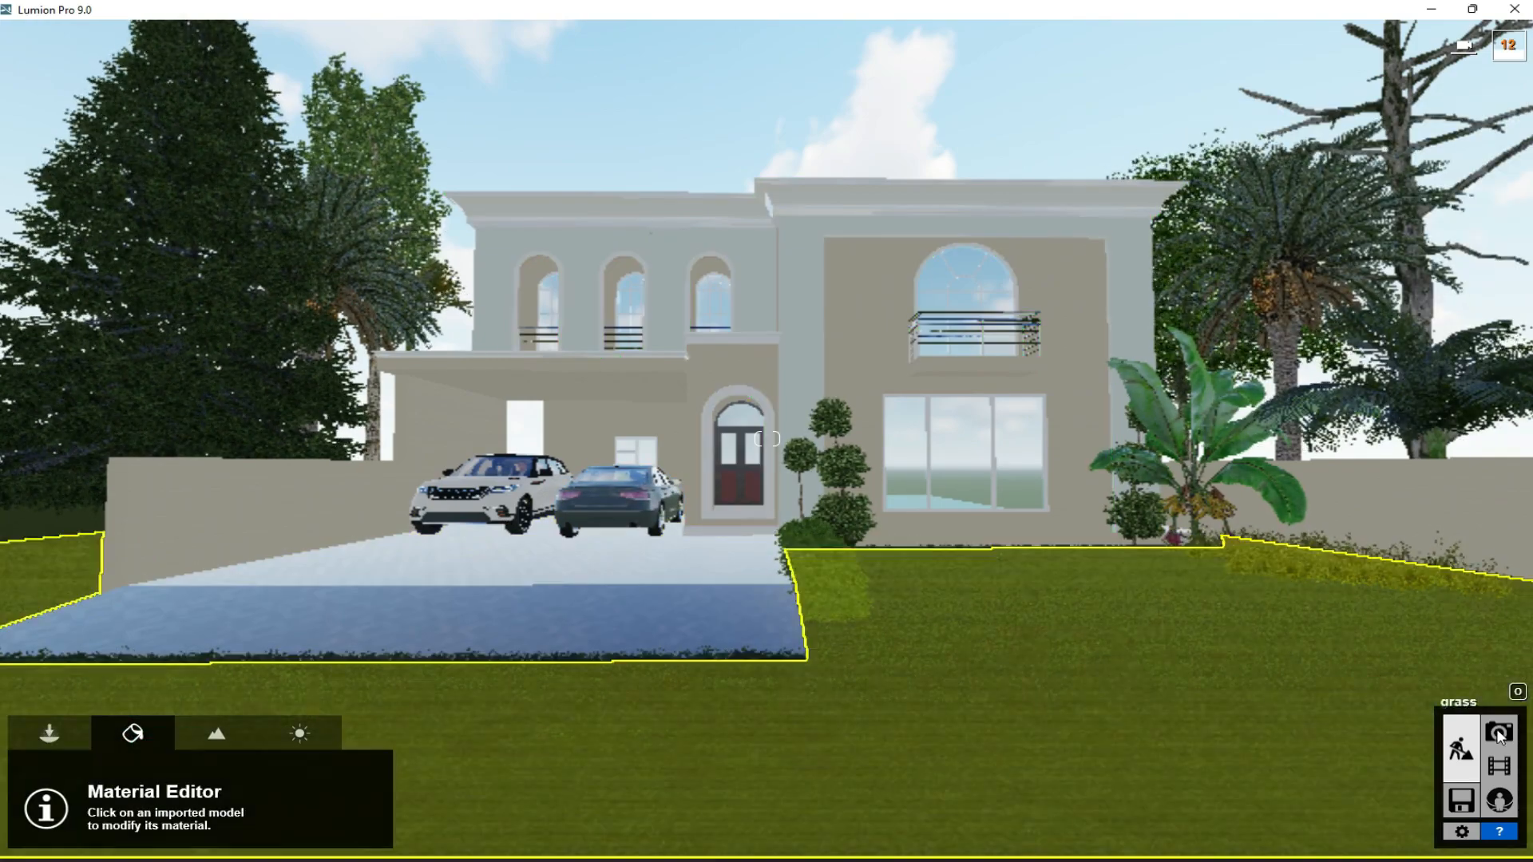
pyautogui.click(1499, 733)
pyautogui.click(148, 742)
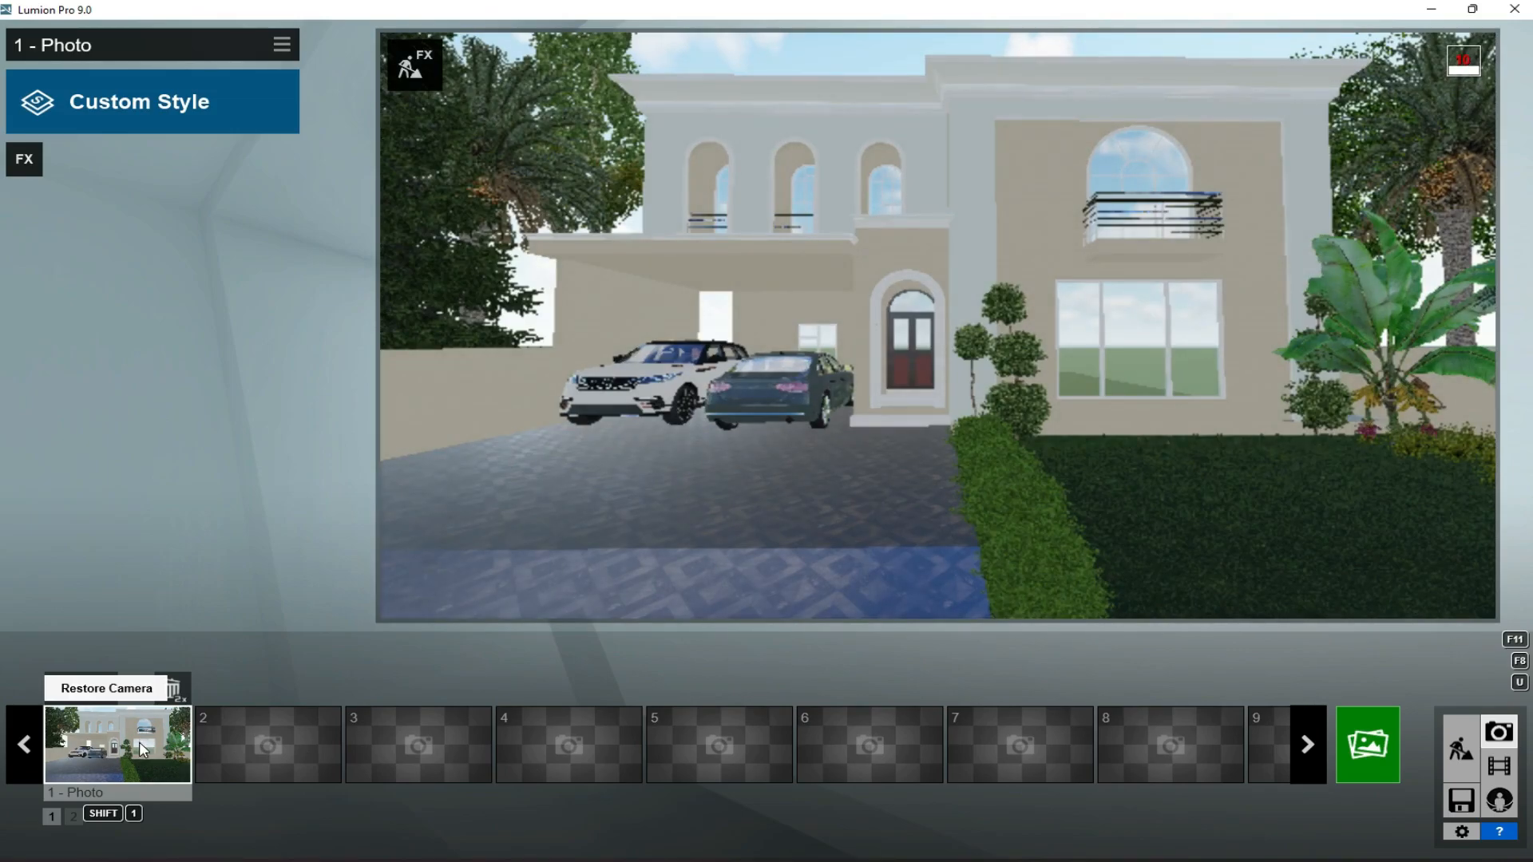
pyautogui.moveTo(974, 595)
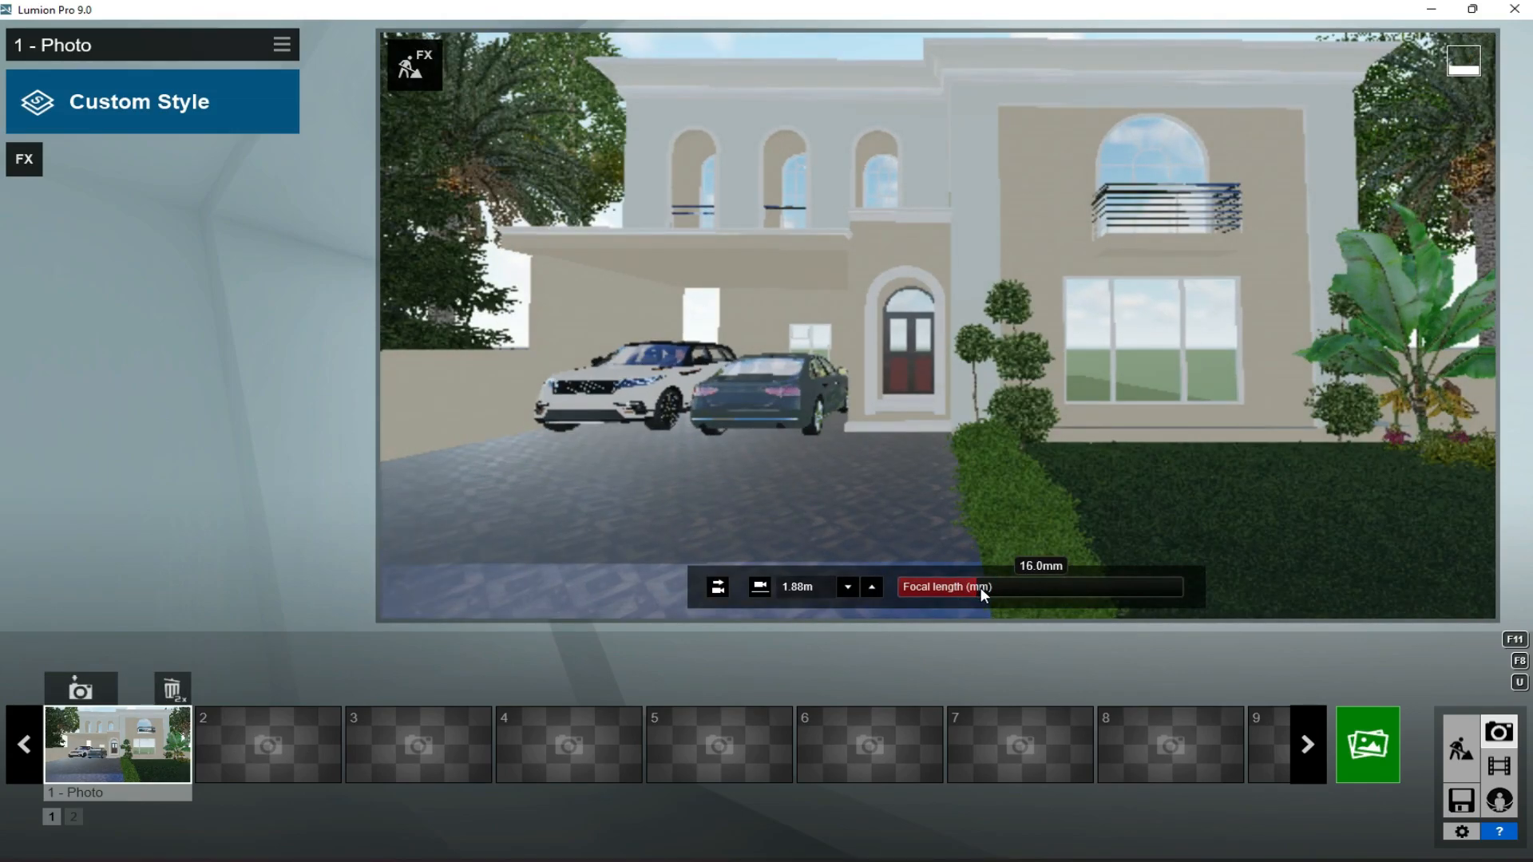
pyautogui.moveTo(966, 464); pyautogui.dragTo(975, 431, button='right')
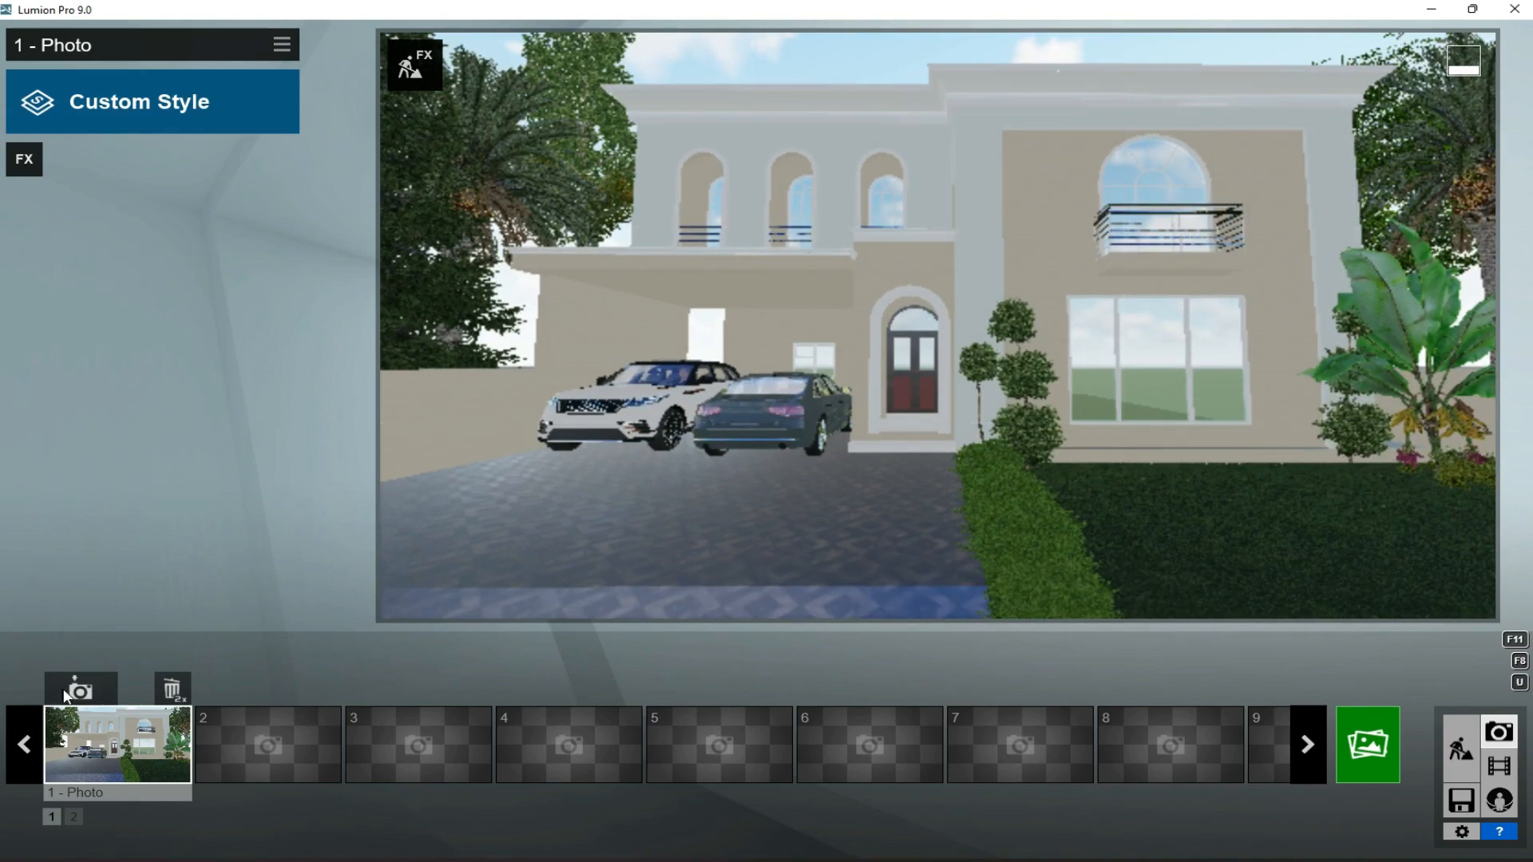
# - Return to Build mode and place two red-flowering shrubs in front of the large ground-floor window
pyautogui.click(1469, 744)
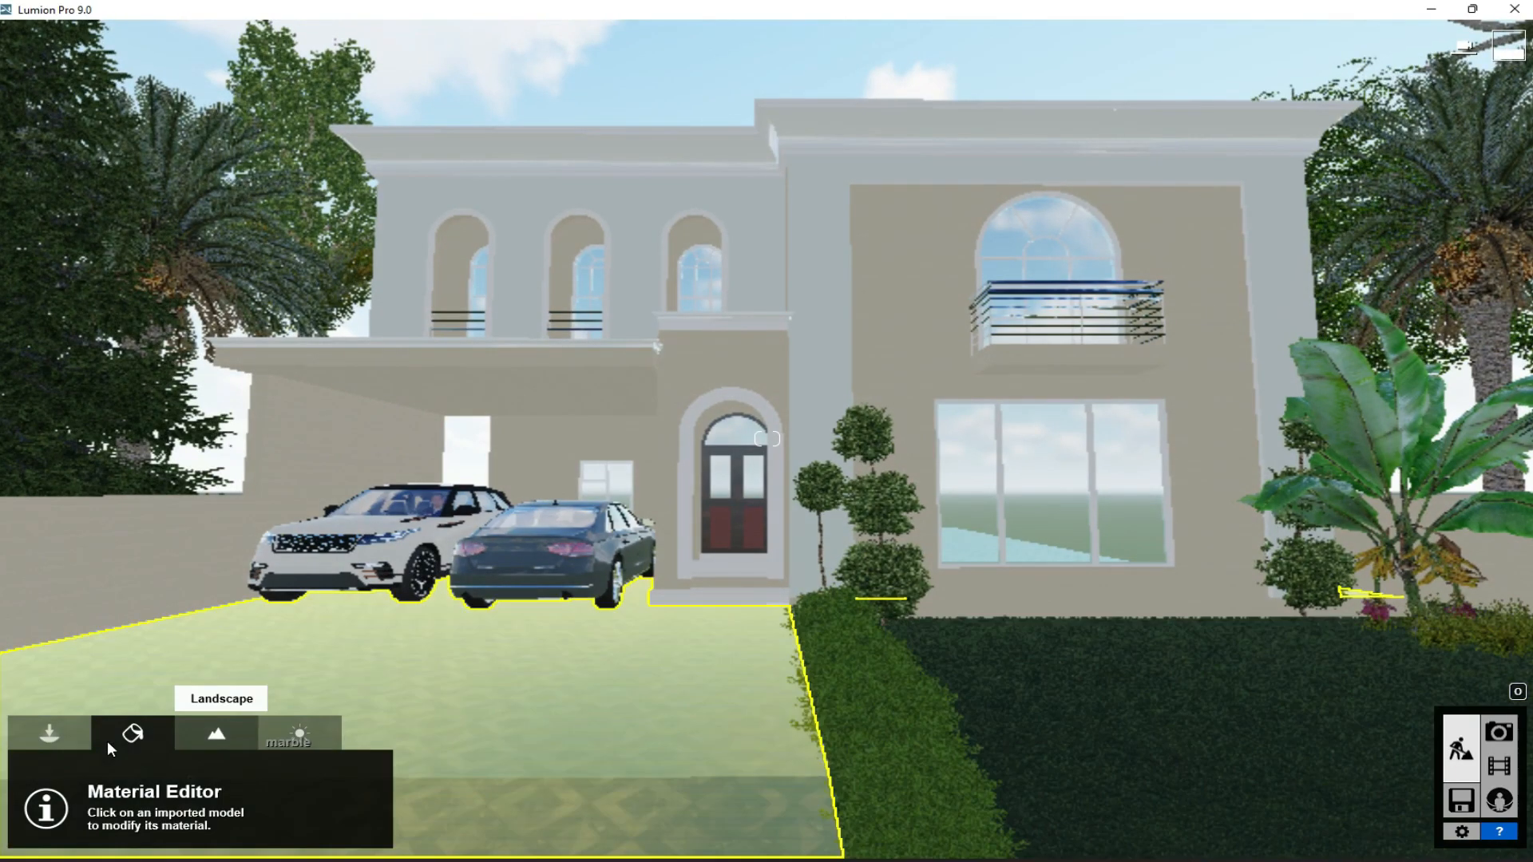
pyautogui.click(59, 734)
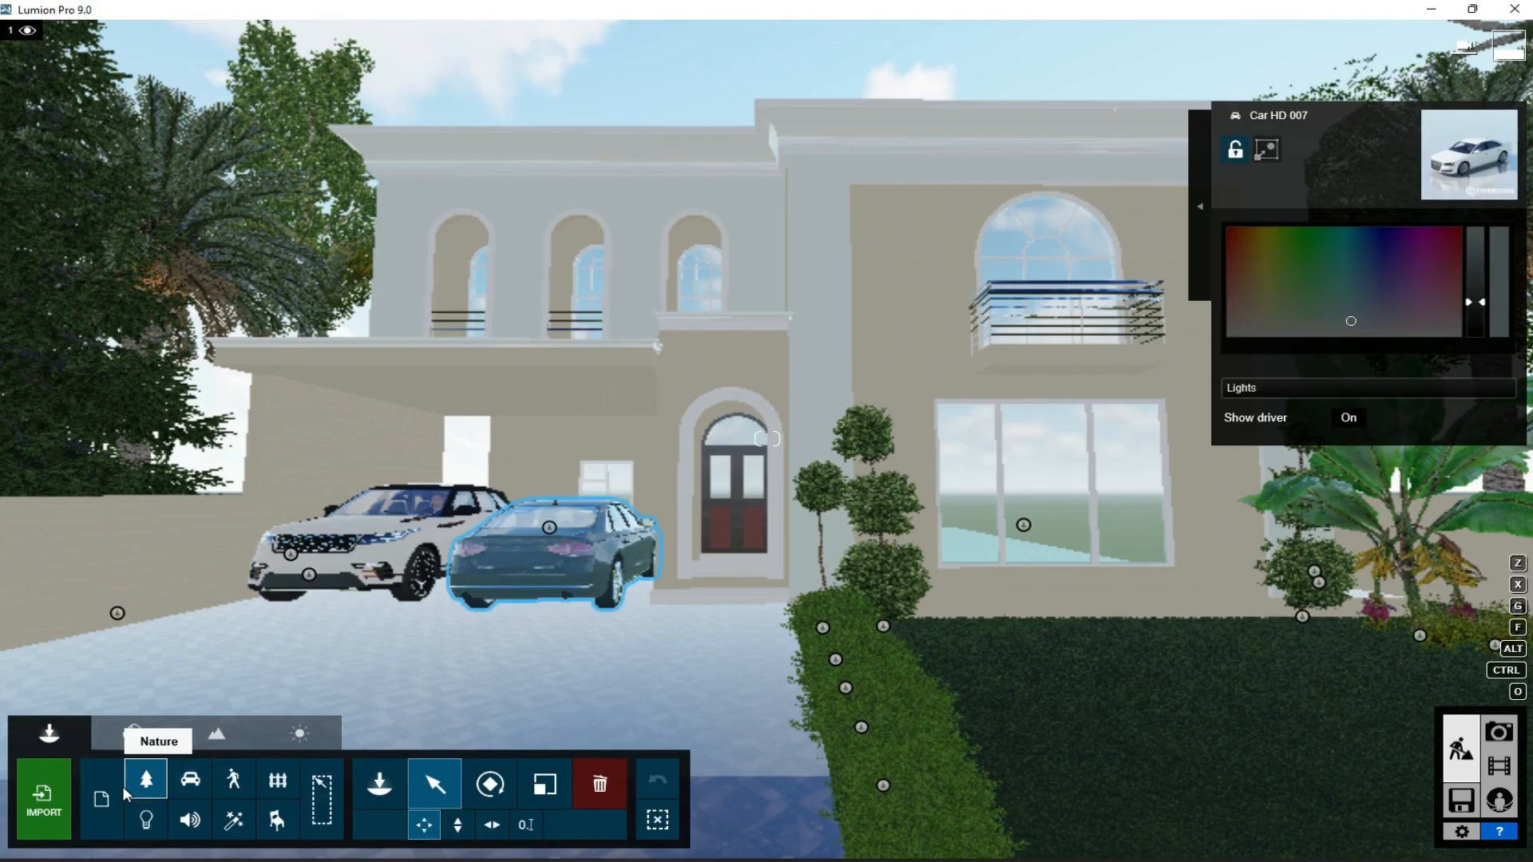
pyautogui.click(379, 789)
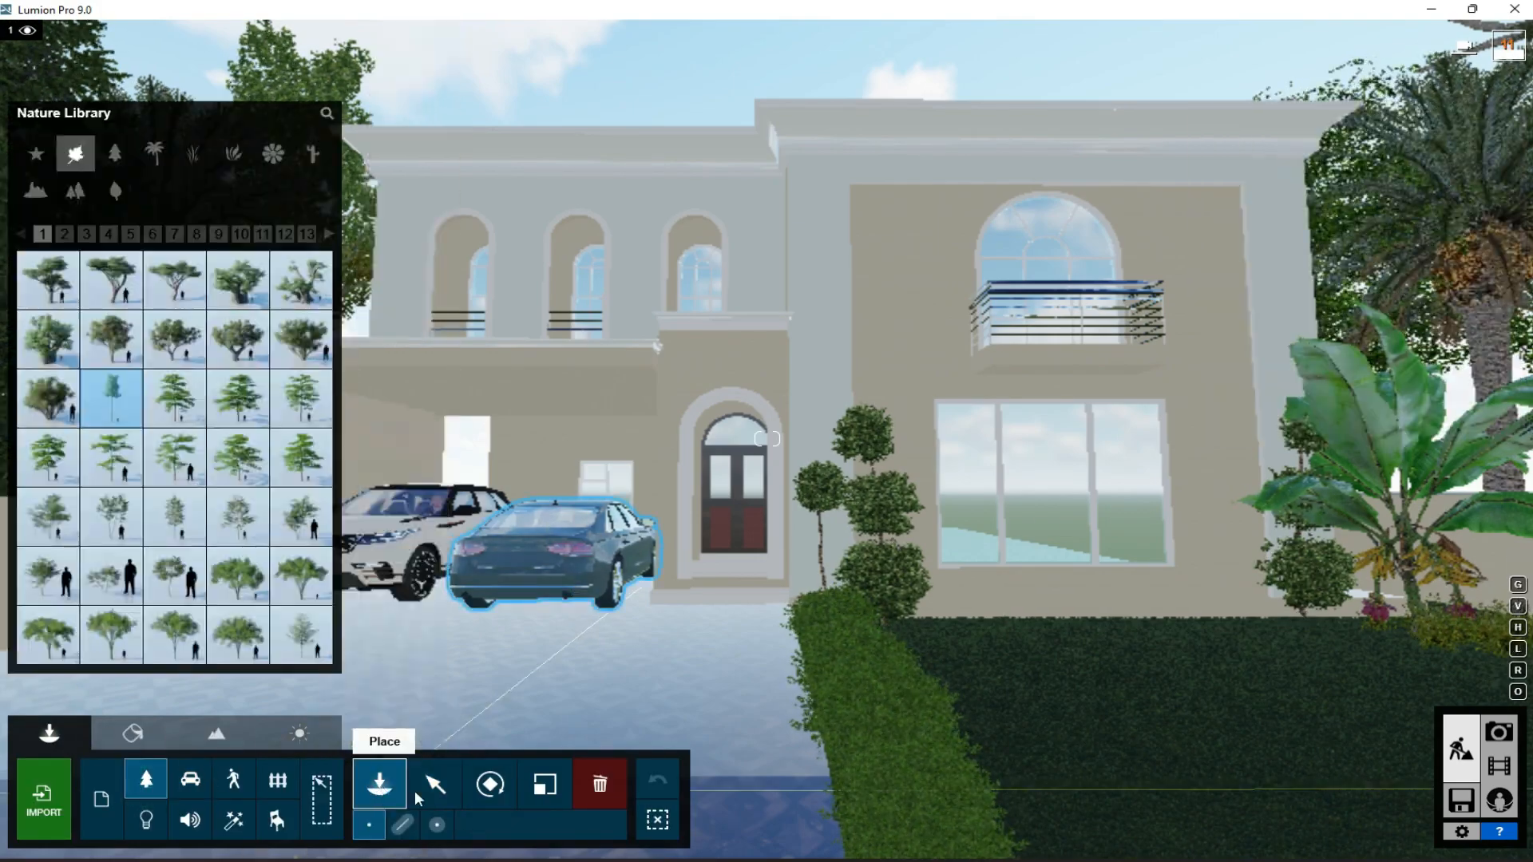
pyautogui.click(226, 158)
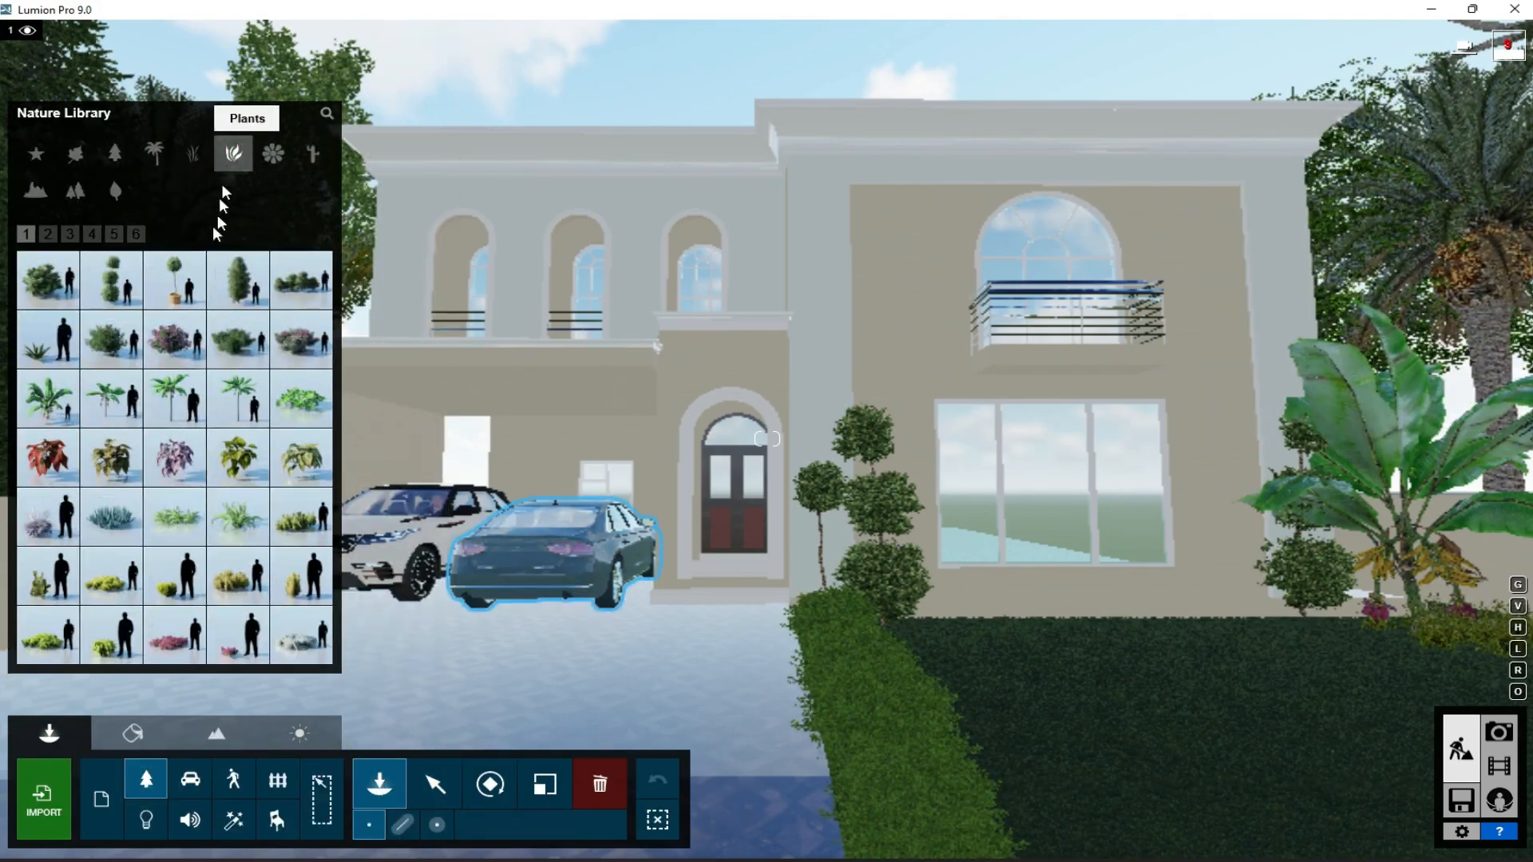
pyautogui.click(48, 234)
pyautogui.click(169, 587)
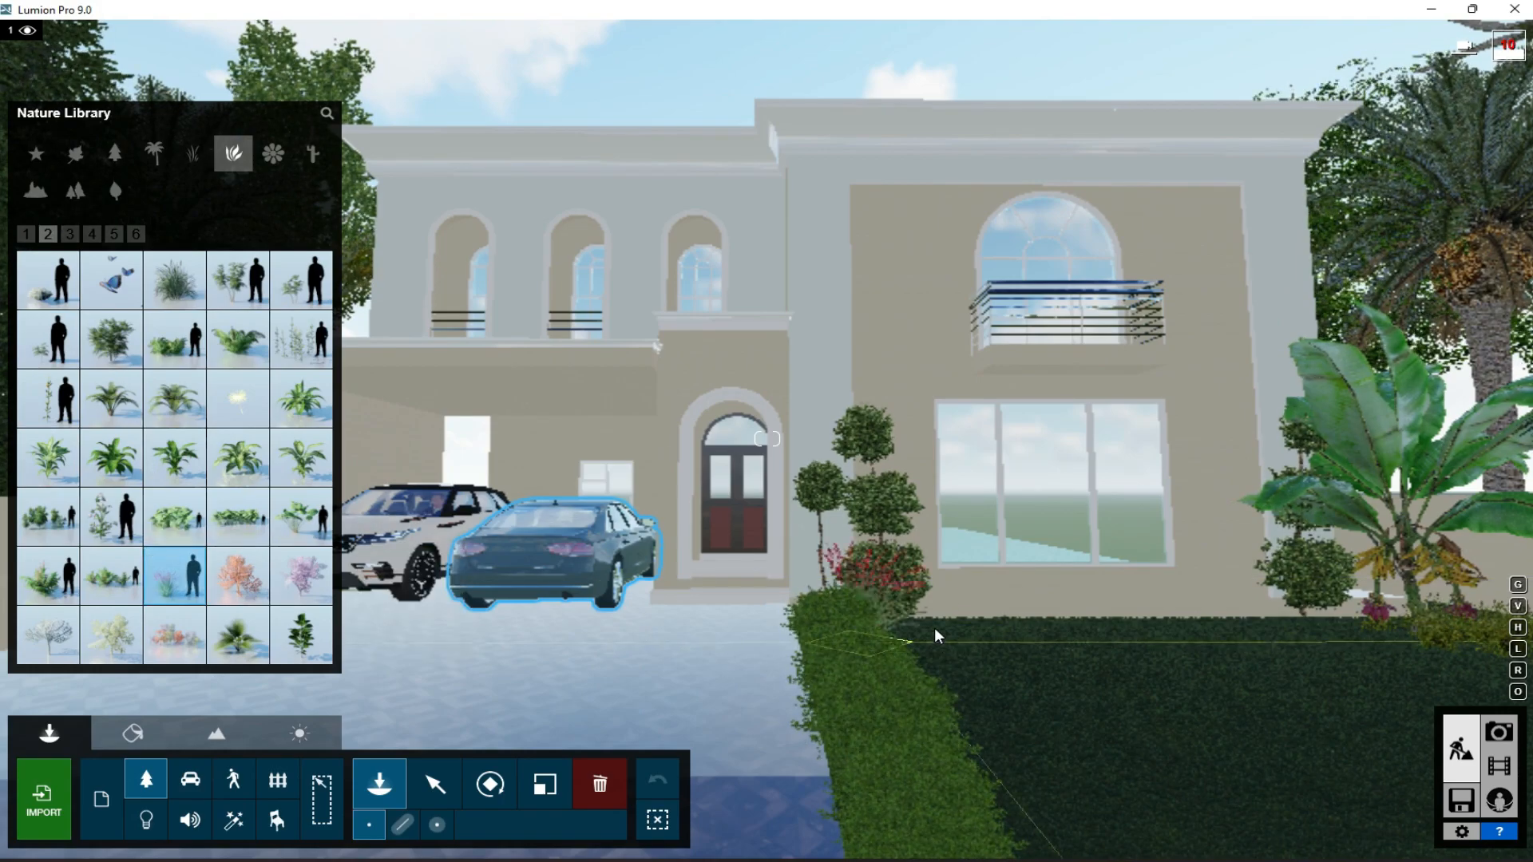
pyautogui.click(1154, 620)
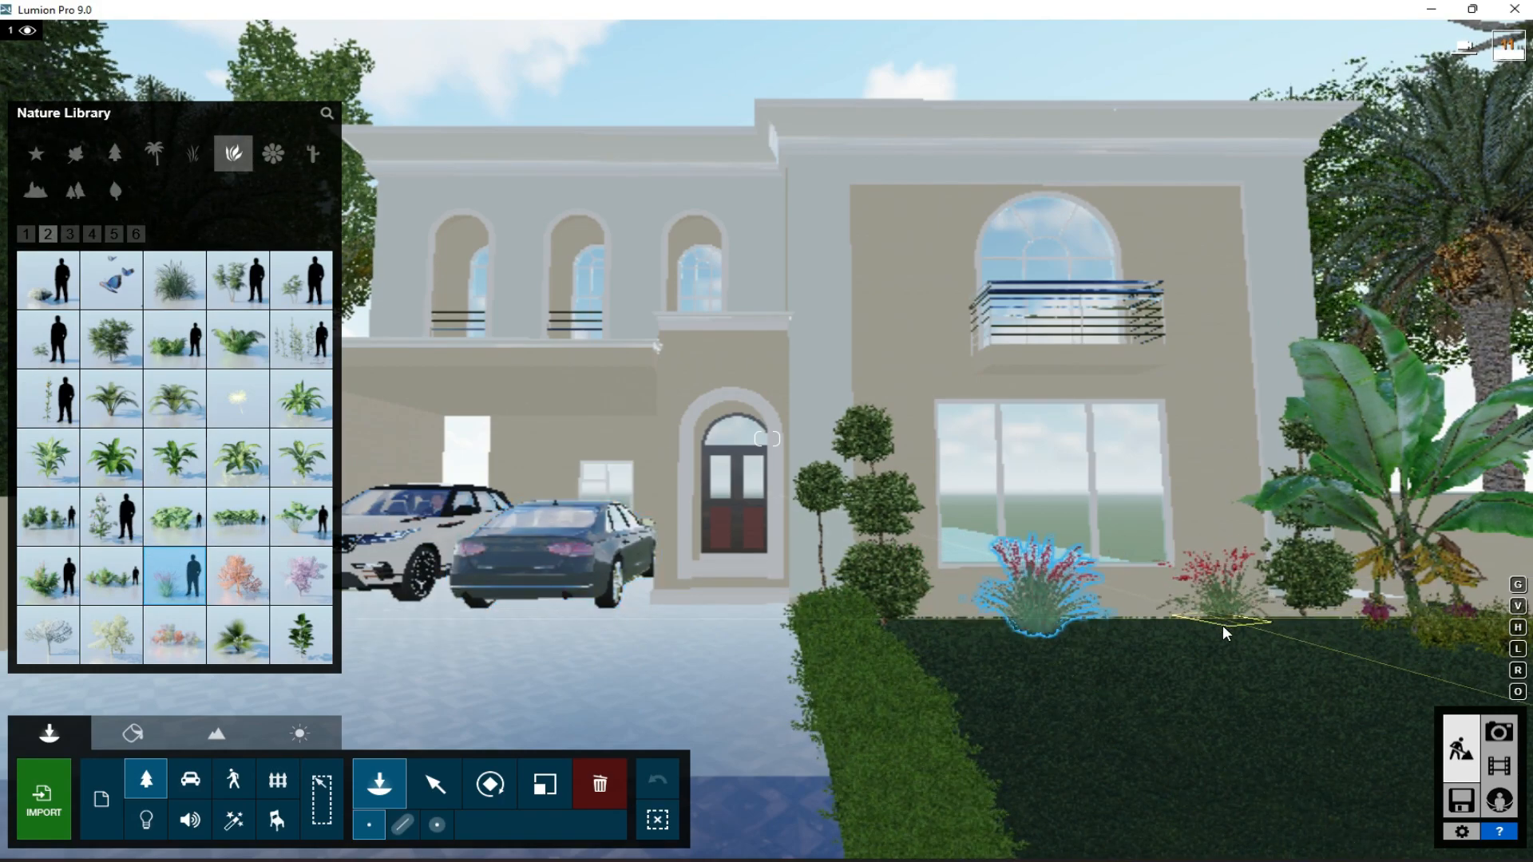
pyautogui.click(1228, 634)
# - Place a SagoPalmSmall 002 between the two red-flowering shrubs and enlarge it to fill the gap
pyautogui.click(69, 234)
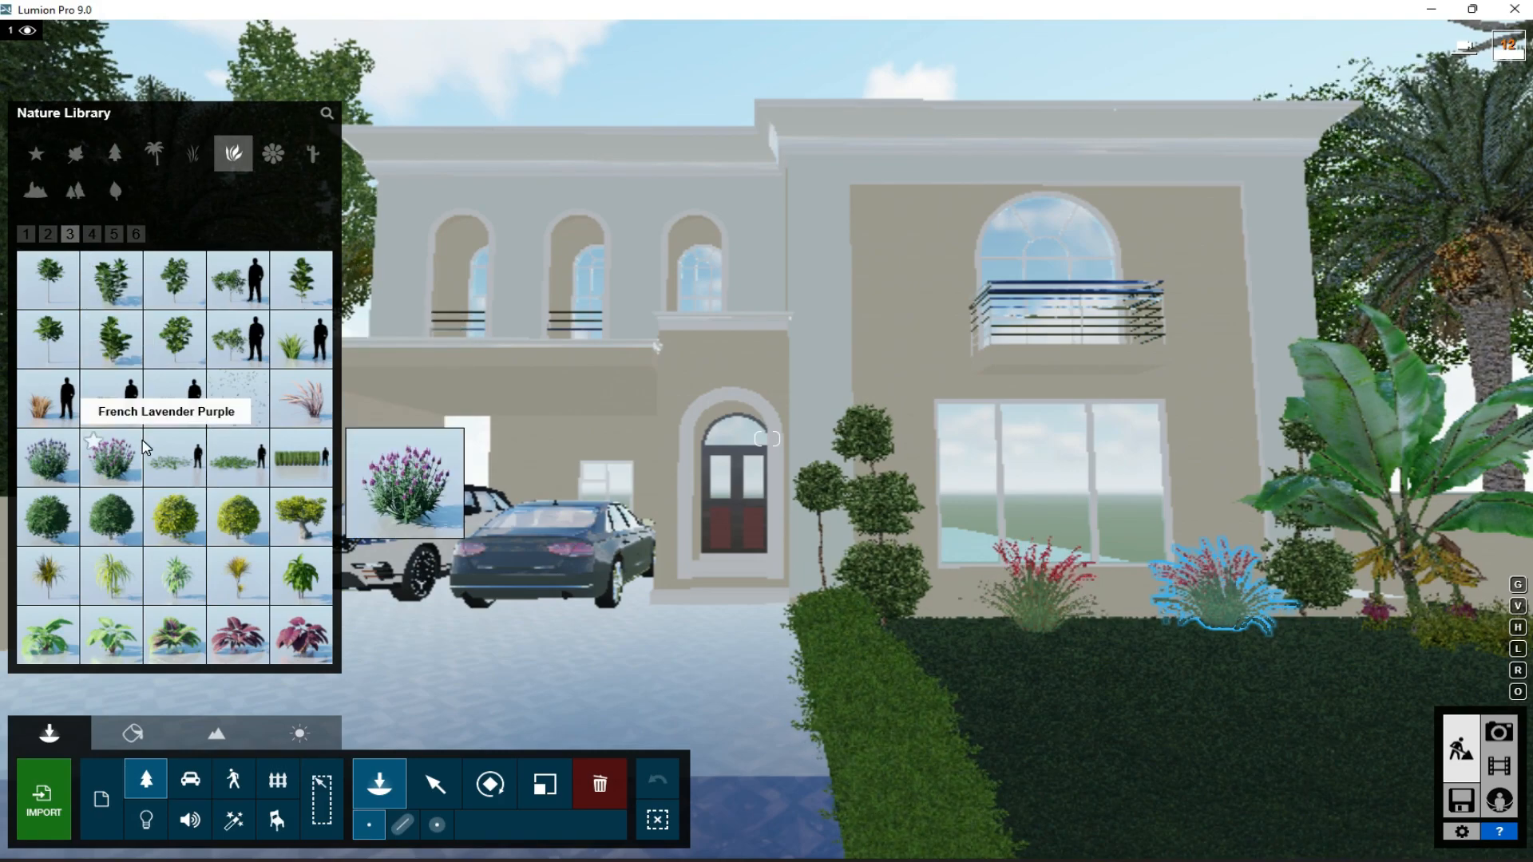
pyautogui.click(175, 630)
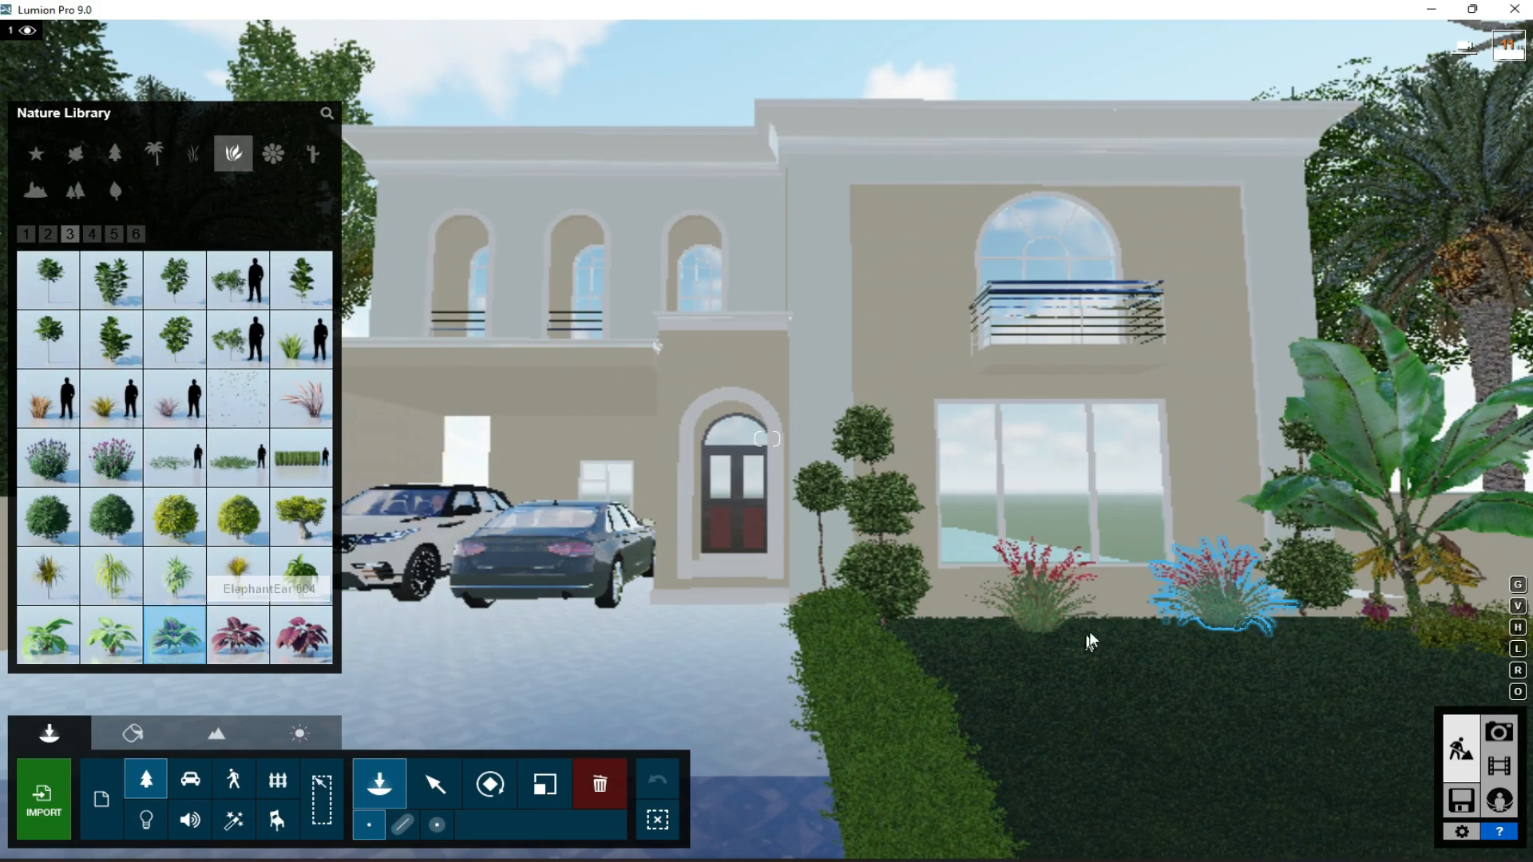
pyautogui.click(92, 234)
pyautogui.click(175, 397)
pyautogui.click(1127, 624)
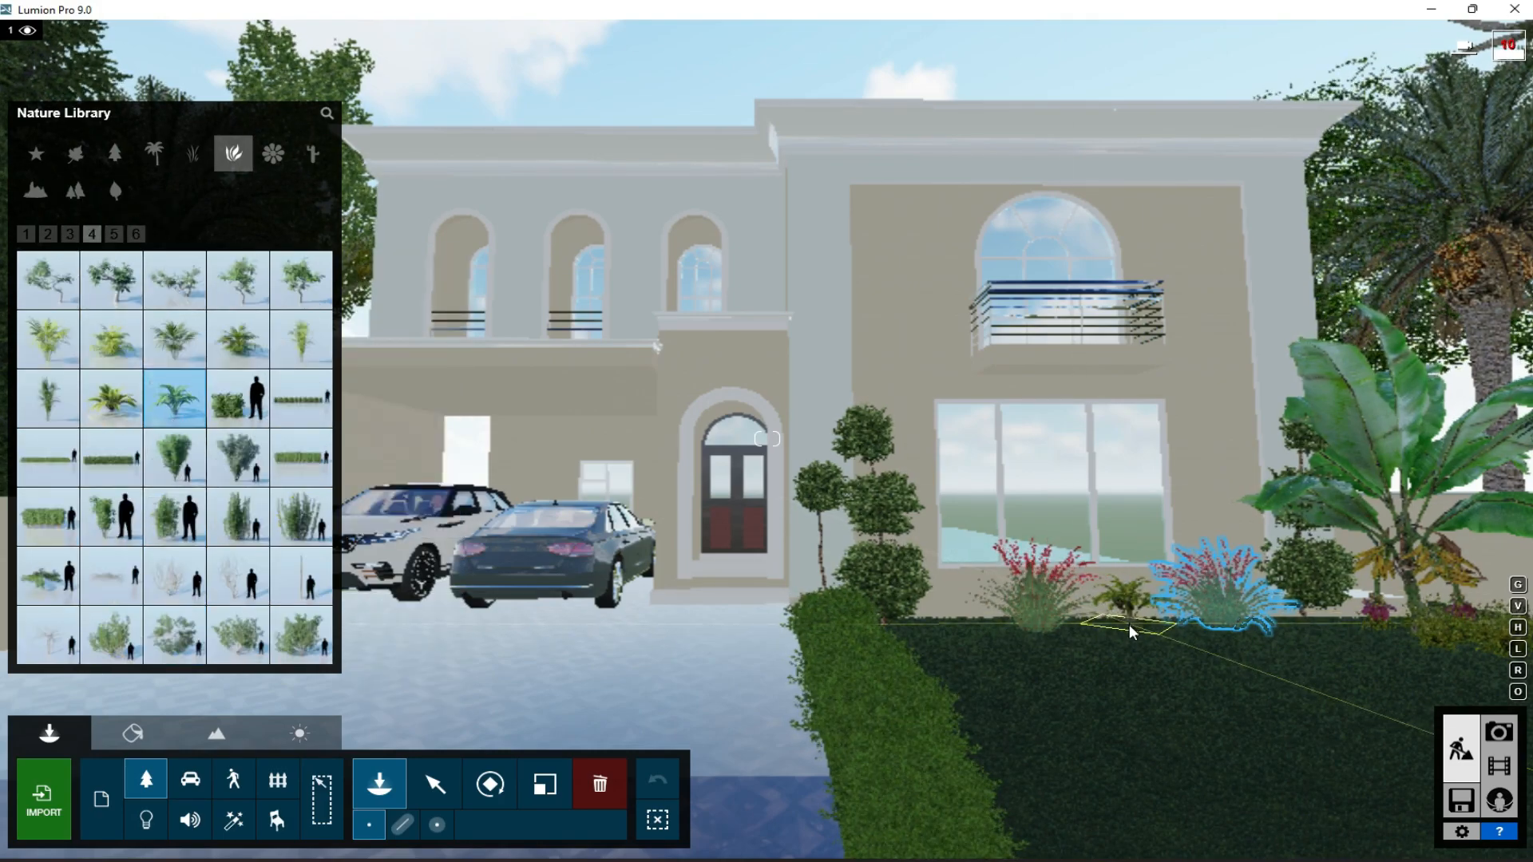
pyautogui.click(542, 787)
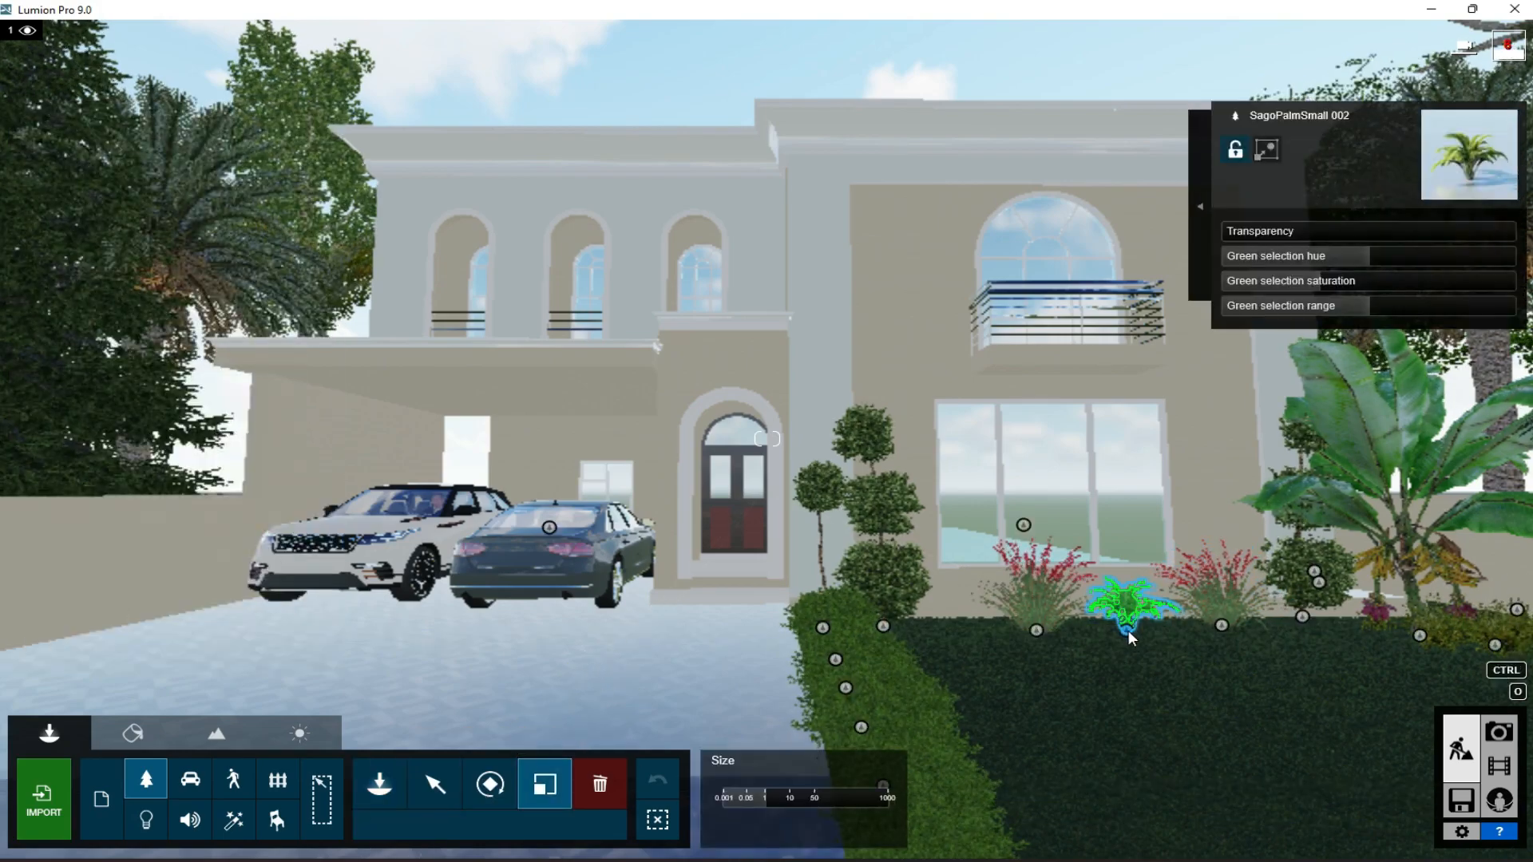
pyautogui.moveTo(1137, 605); pyautogui.dragTo(1139, 591)
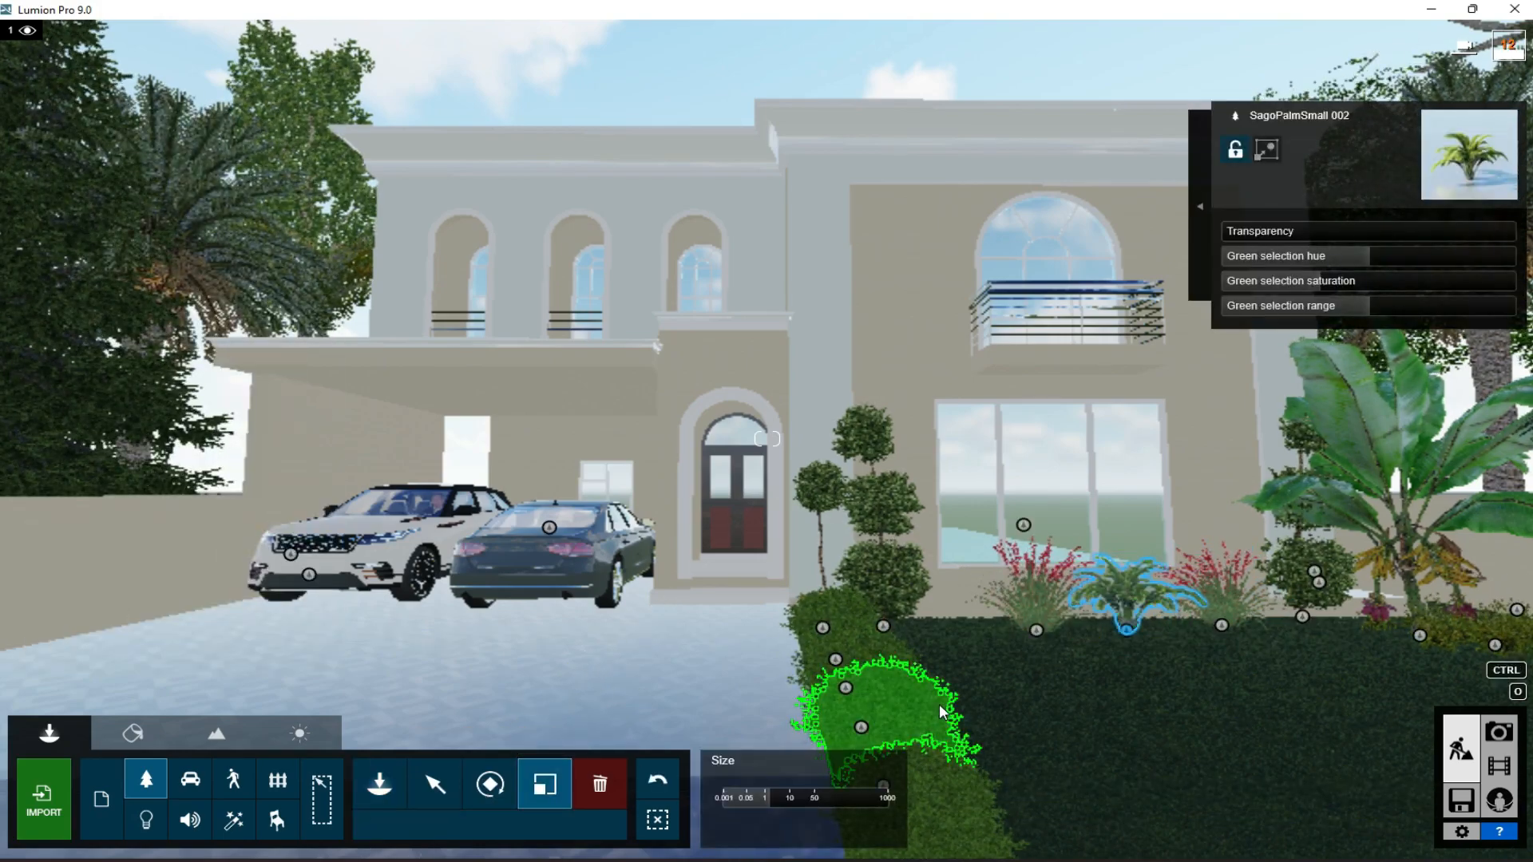
# - Place a tall multi-trunk palm cluster on the open ground well in front of the house
pyautogui.scroll(-6, 1052, 654)
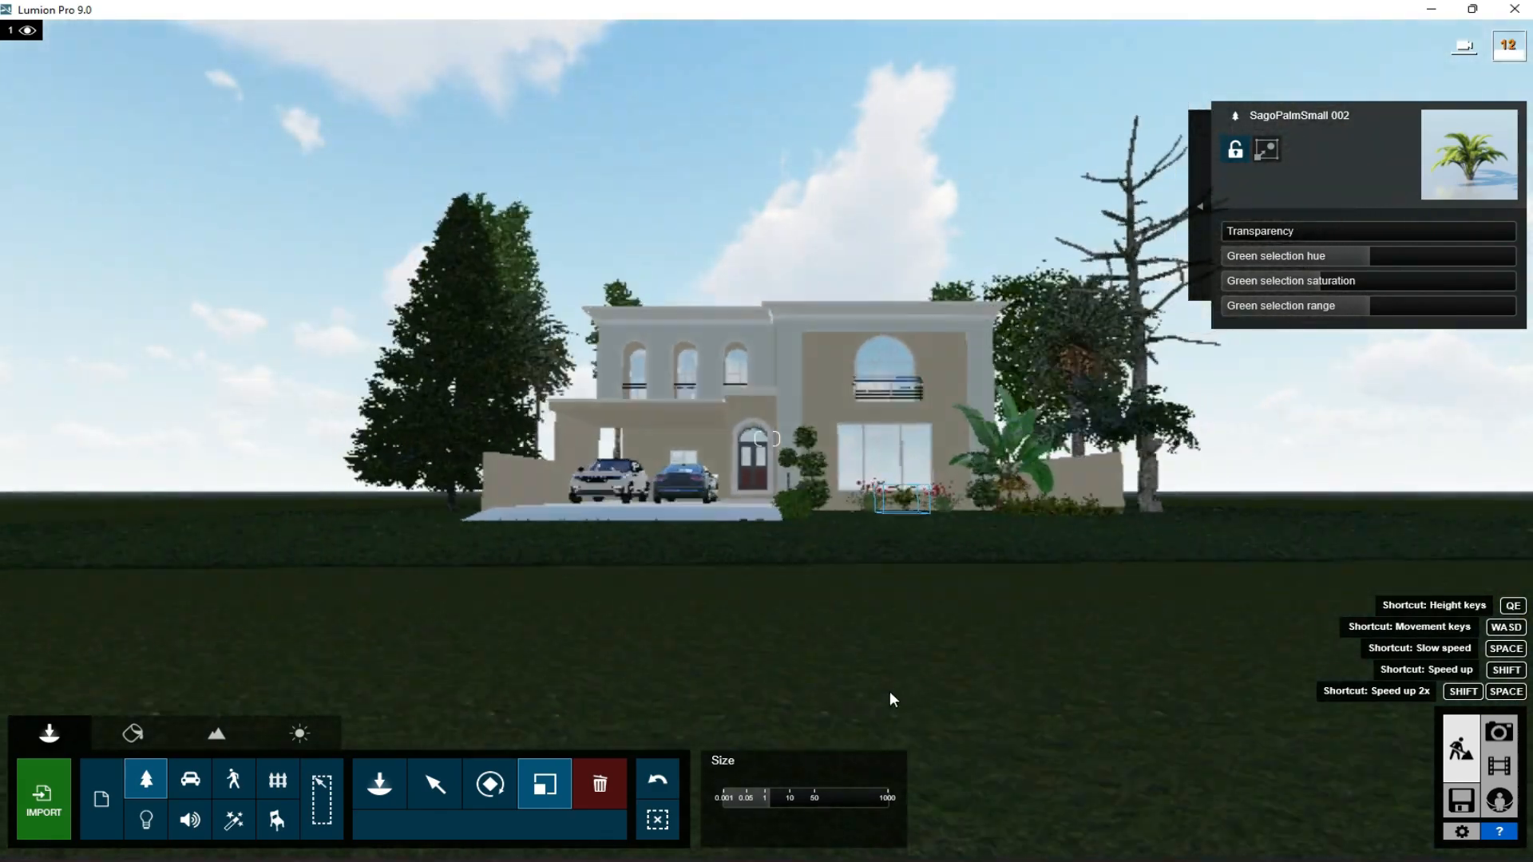
pyautogui.click(152, 779)
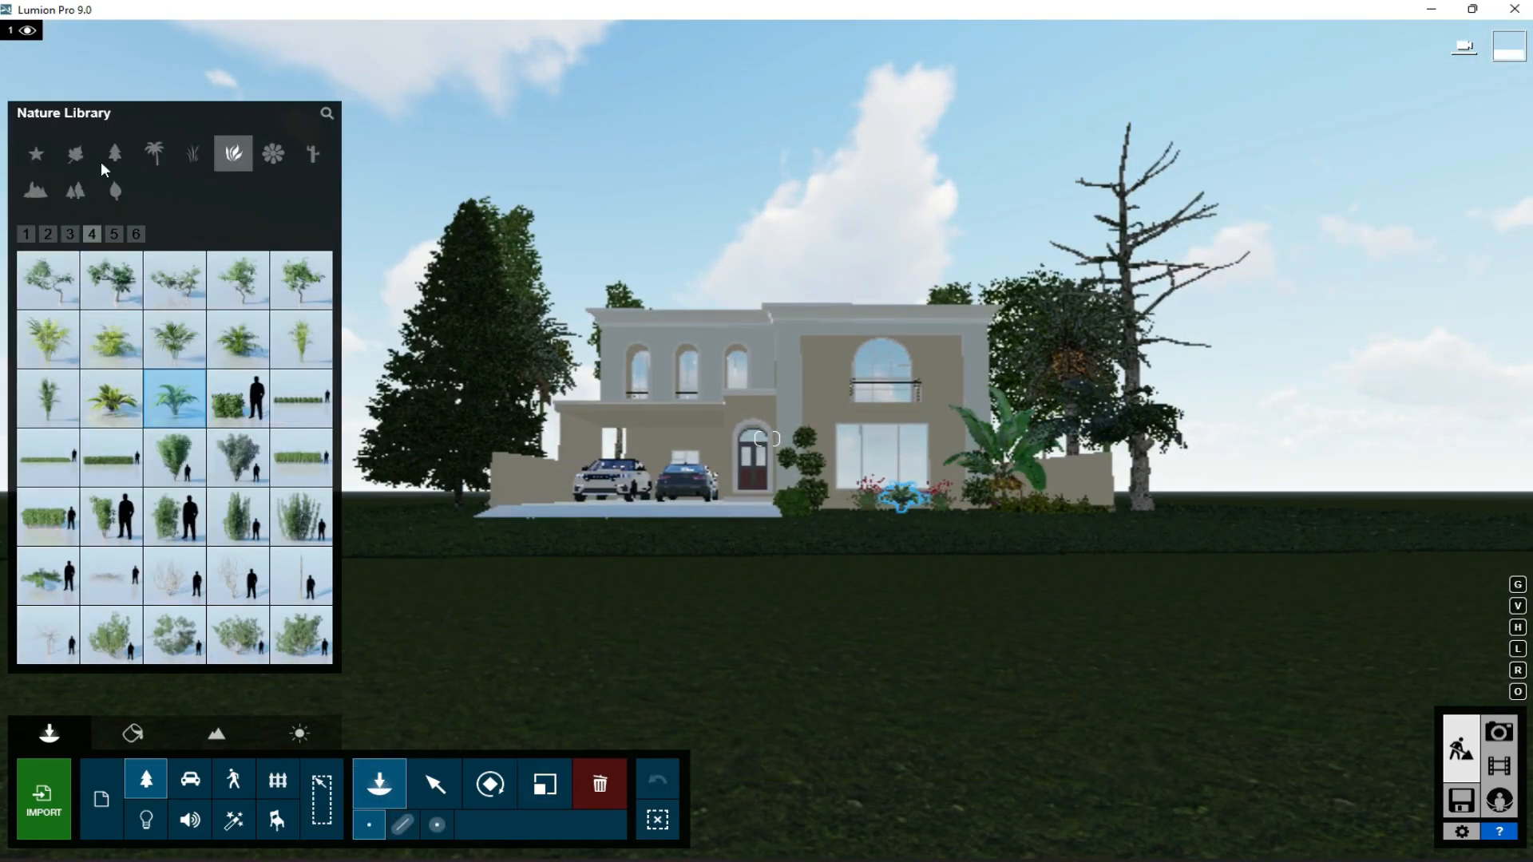
pyautogui.click(153, 156)
pyautogui.click(299, 415)
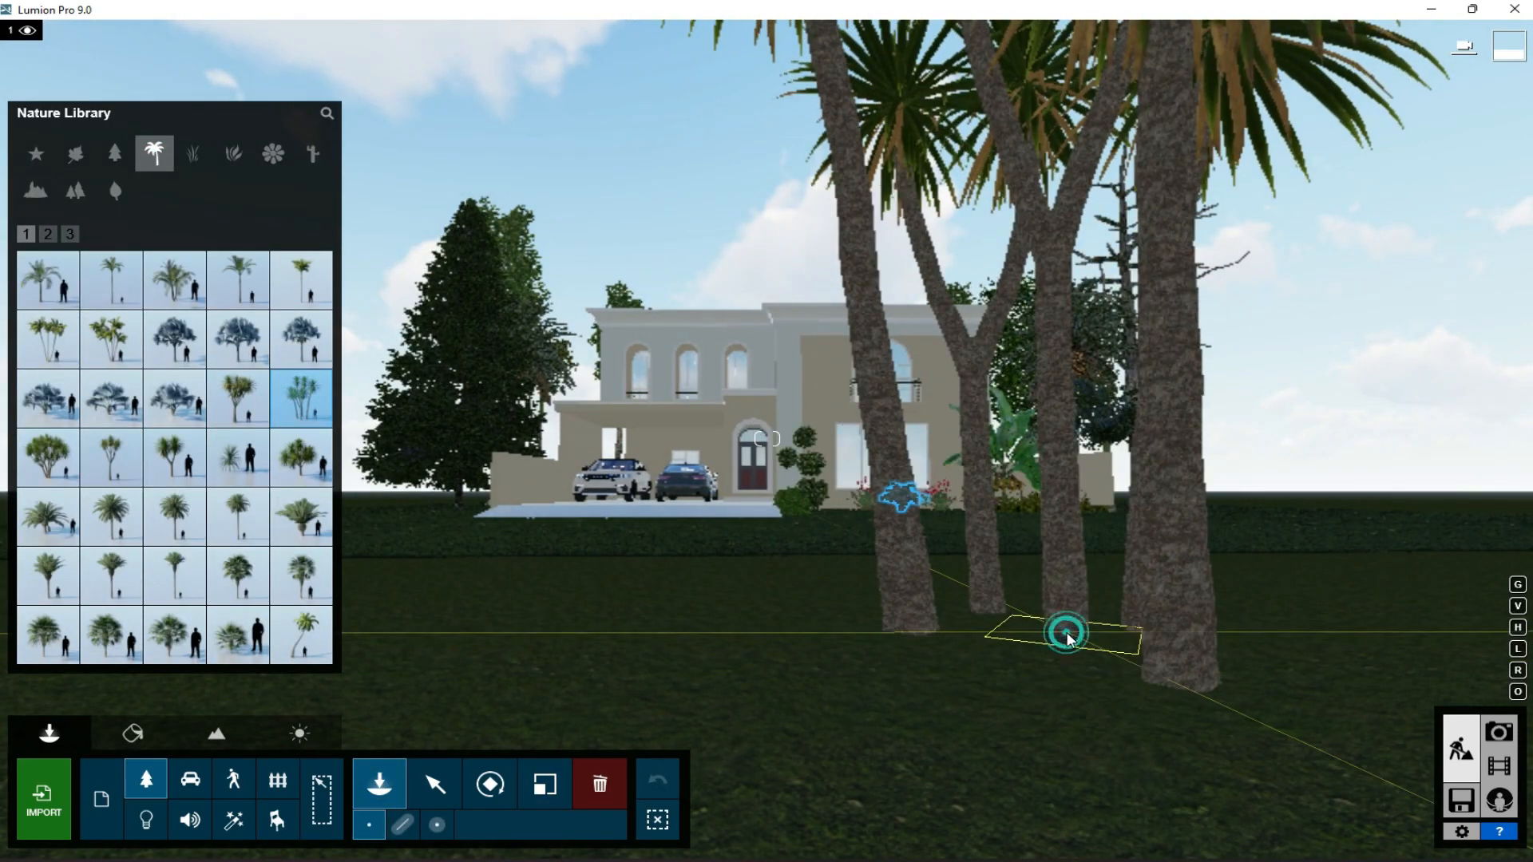
pyautogui.click(1065, 631)
# - Place broadleaf trees on the open ground beside the palm cluster and check the window reflections in photo 1
pyautogui.click(75, 190)
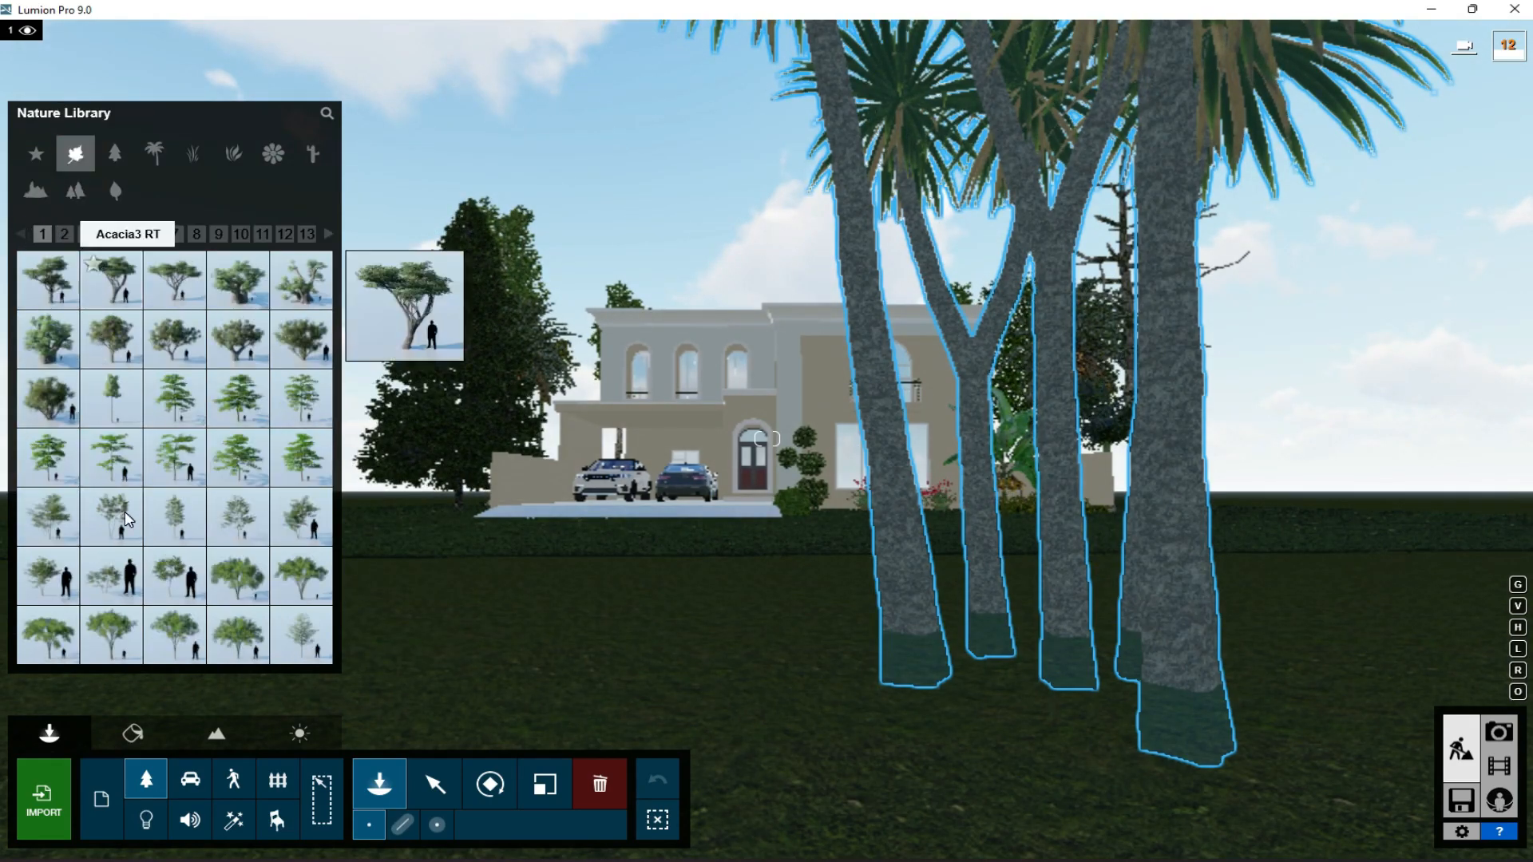
pyautogui.click(682, 650)
pyautogui.click(237, 515)
pyautogui.click(486, 629)
pyautogui.click(1500, 733)
pyautogui.click(124, 729)
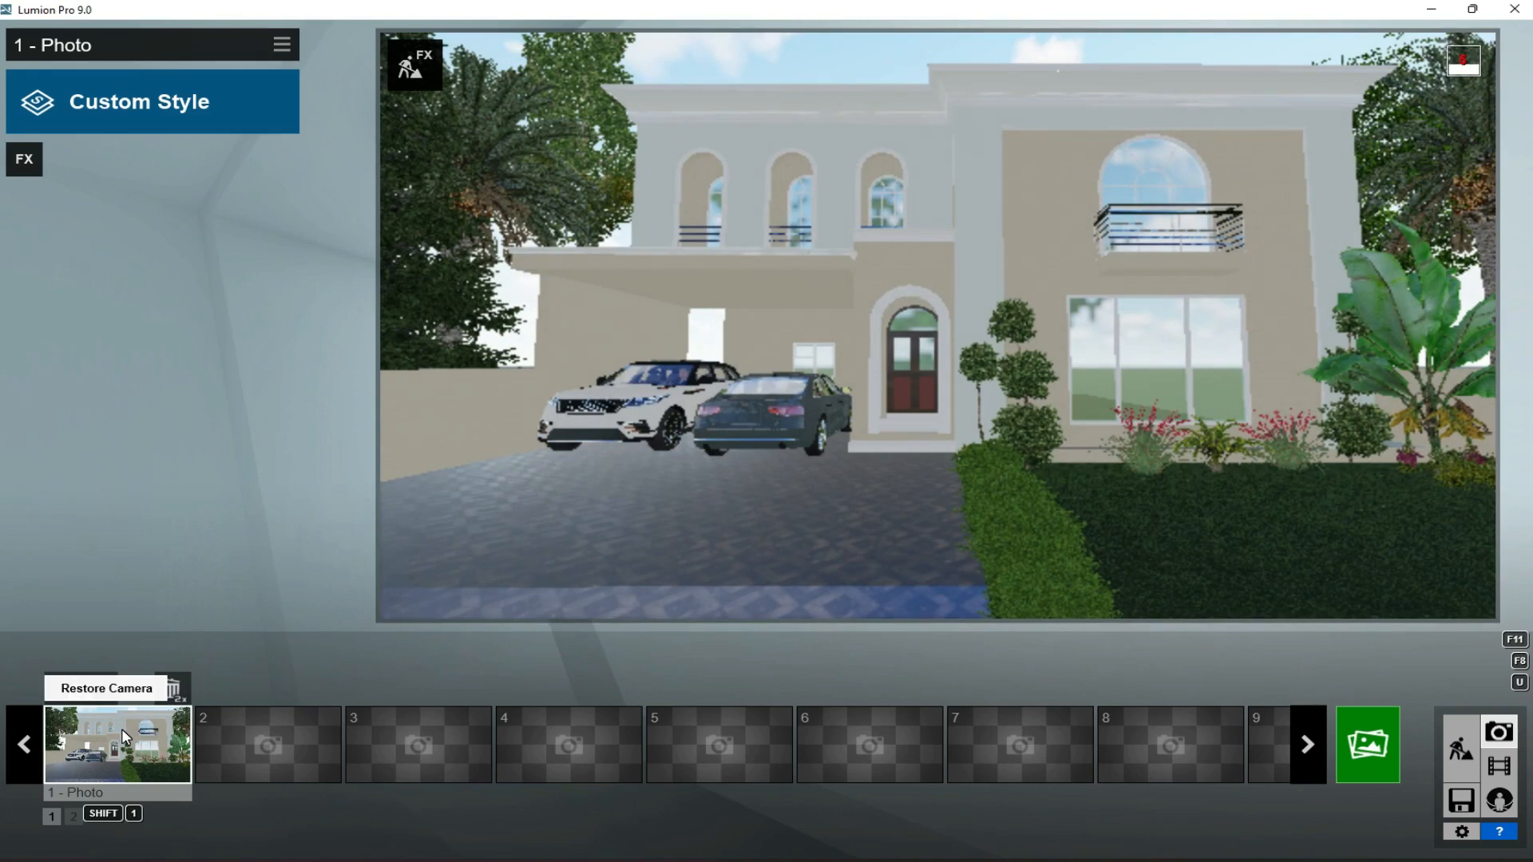
# - Place two AmericanElm2 L RT trees on the ground facing the house and check the window reflections in photo 1
pyautogui.click(1458, 742)
pyautogui.press('d')
pyautogui.press('s')
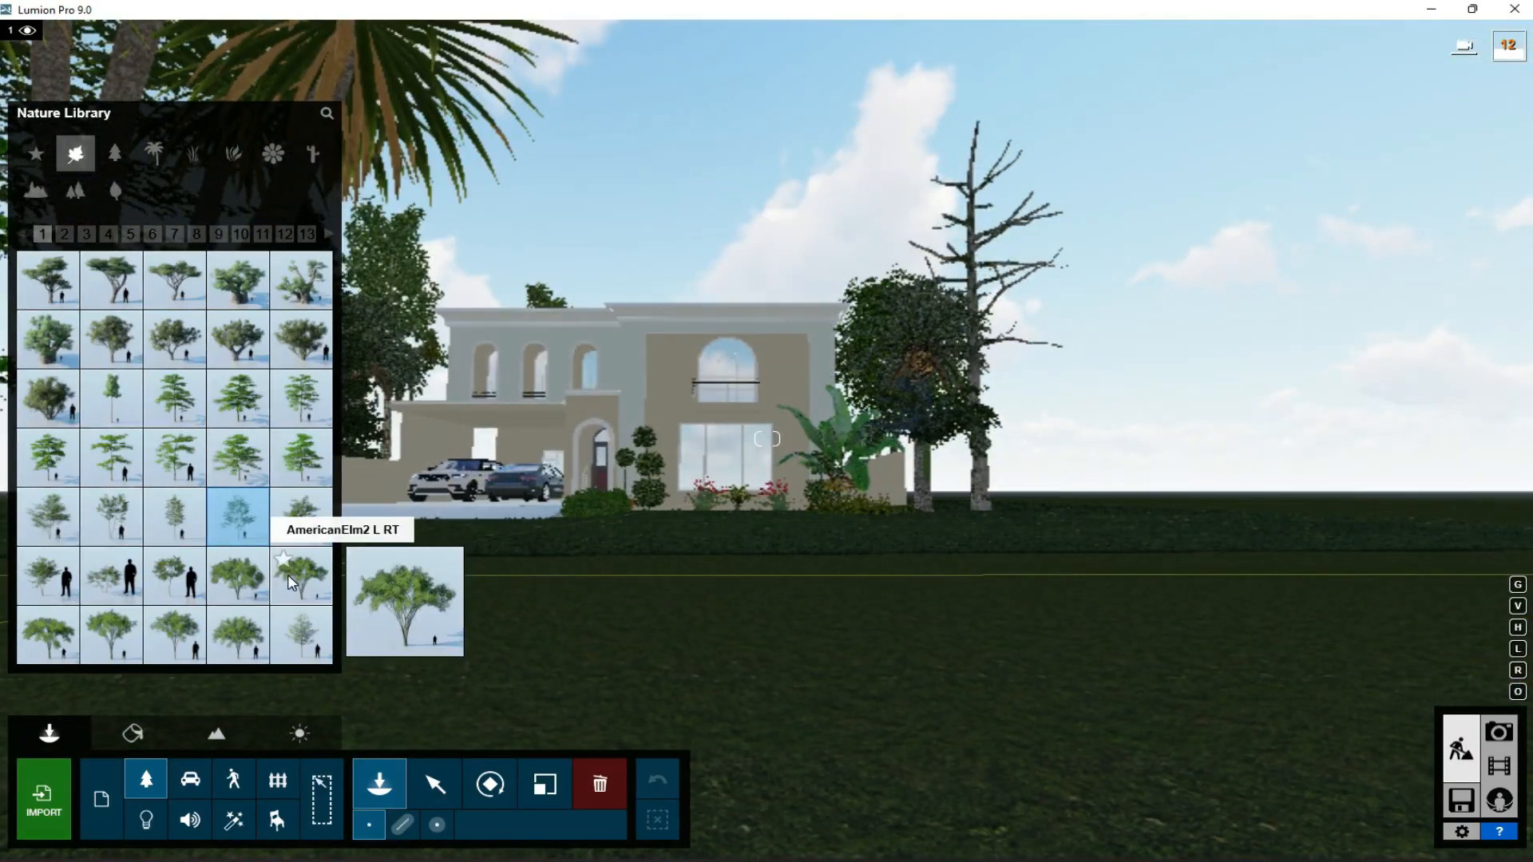
pyautogui.click(301, 575)
pyautogui.click(777, 686)
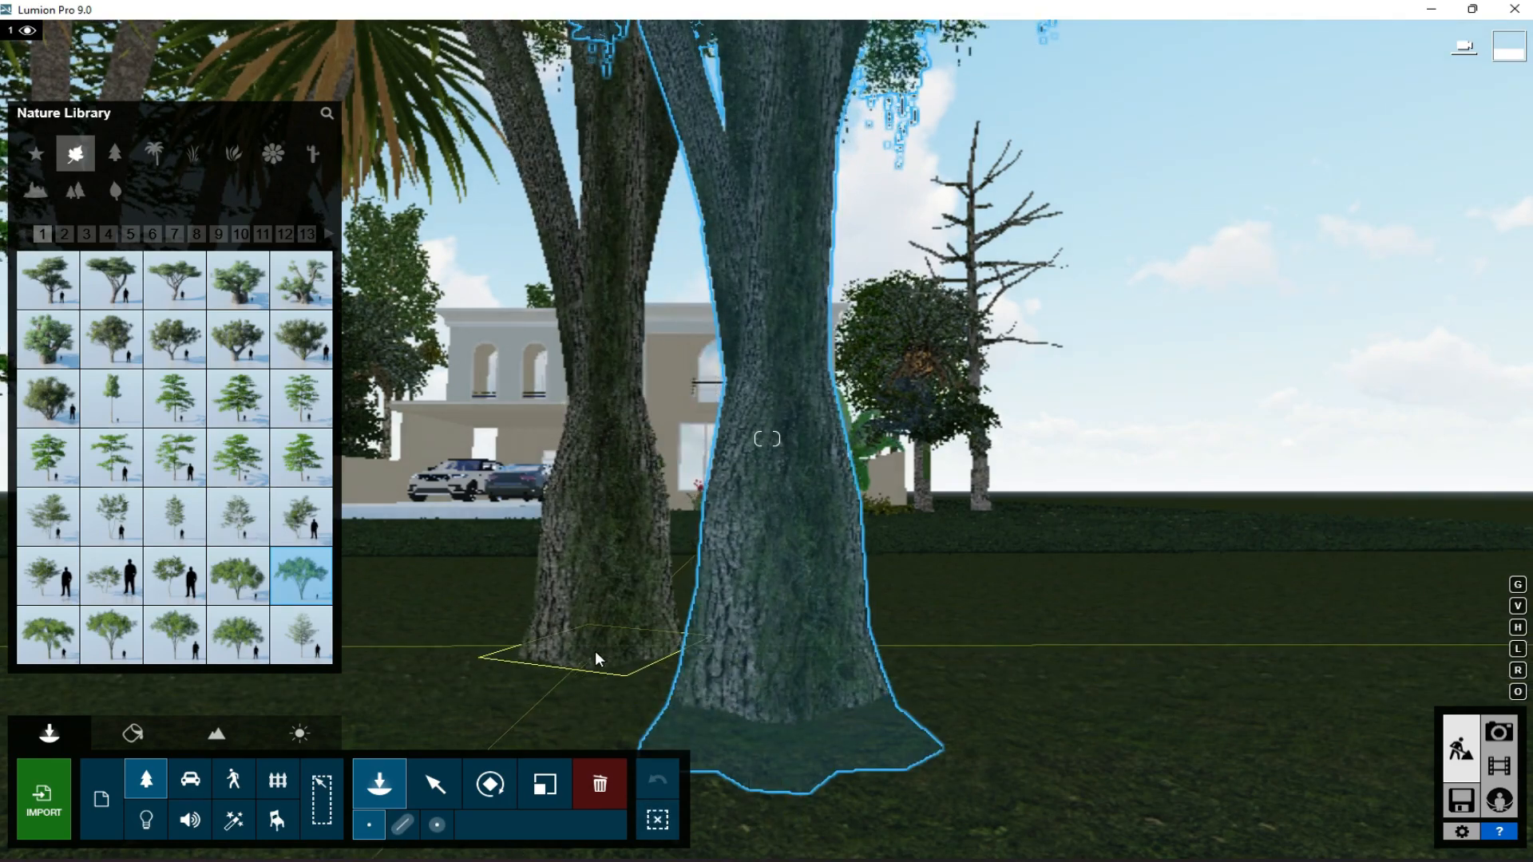
pyautogui.click(595, 649)
pyautogui.click(1498, 733)
pyautogui.click(159, 739)
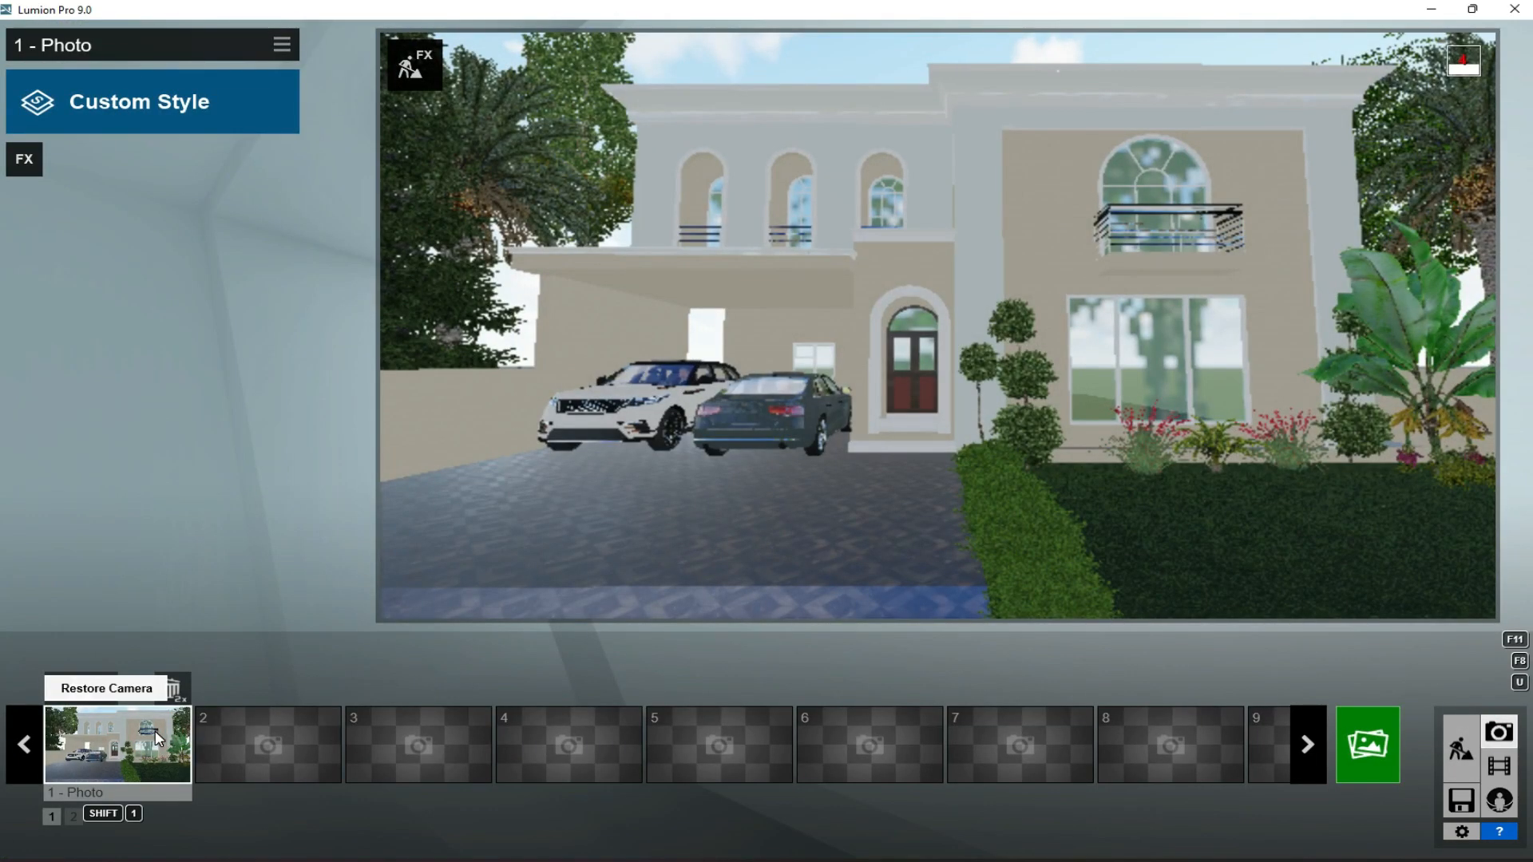
# - Apply the Realistic style to photo 1 and add the Real Skies effect
pyautogui.click(63, 115)
pyautogui.click(735, 280)
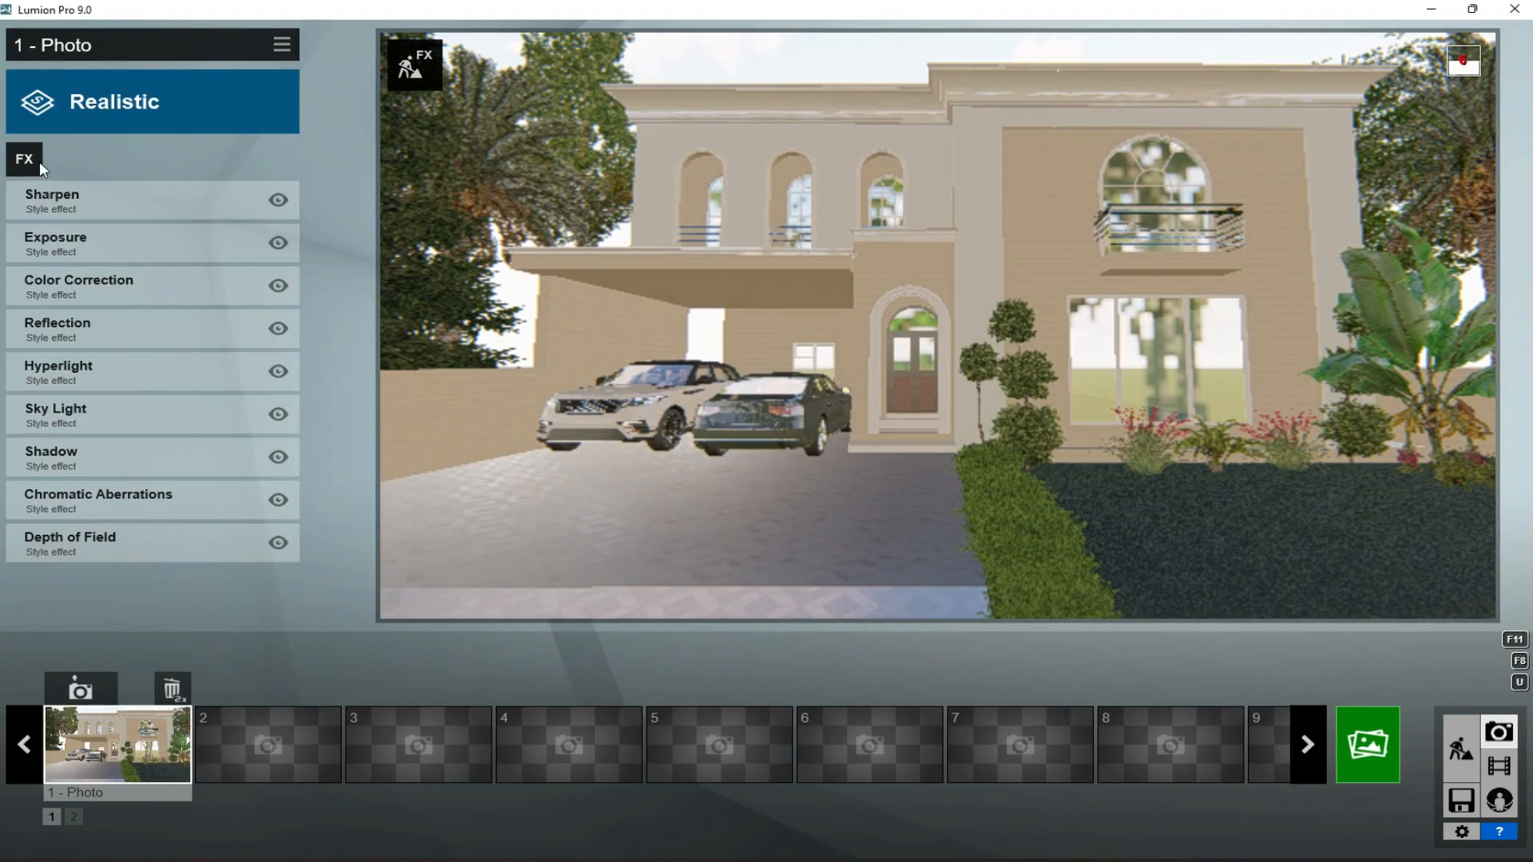
pyautogui.click(40, 165)
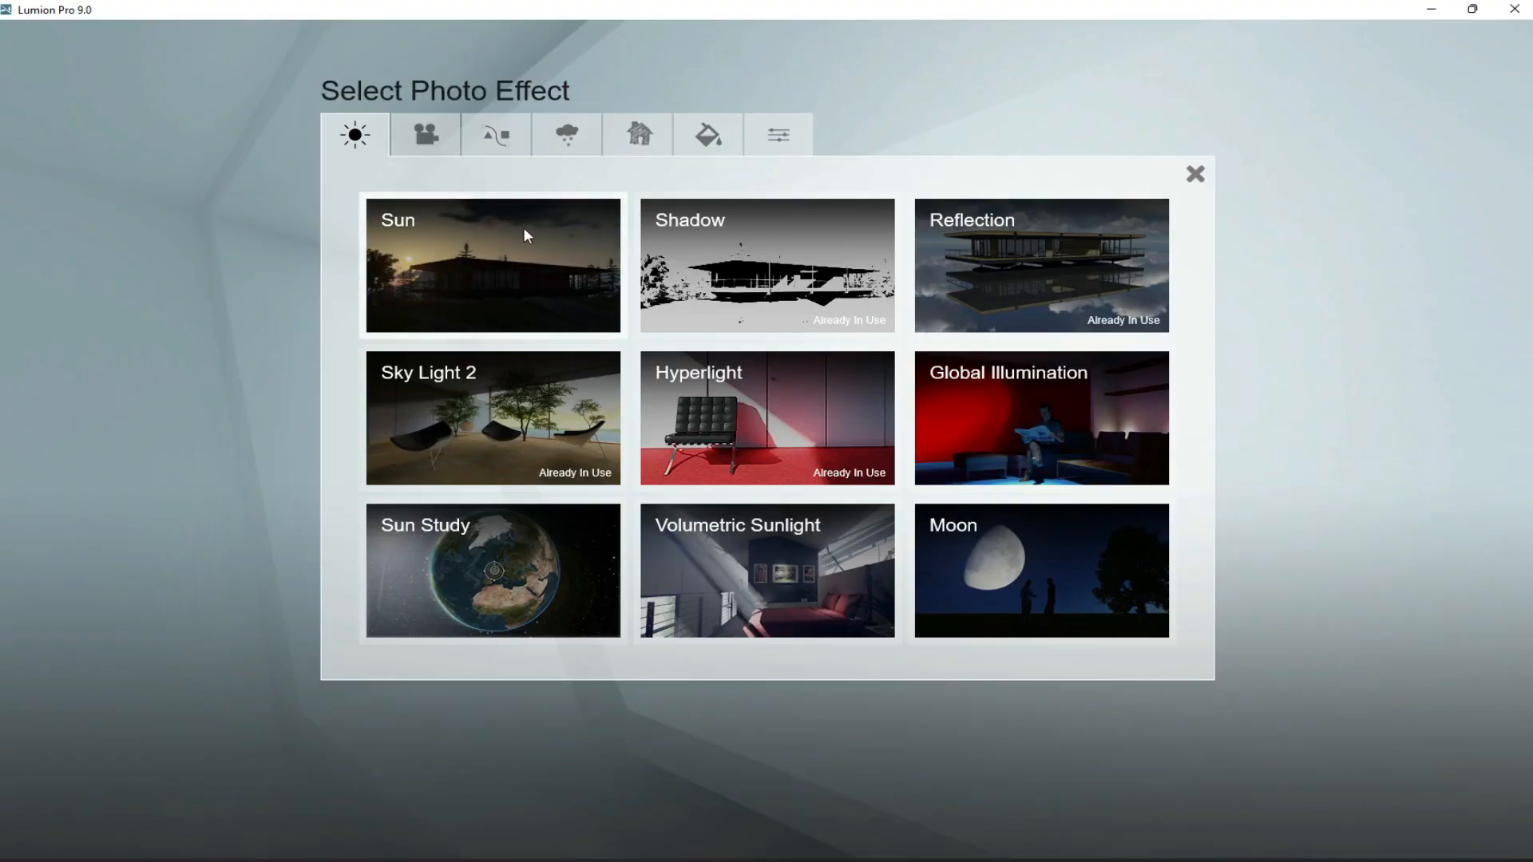
pyautogui.click(569, 136)
pyautogui.click(511, 281)
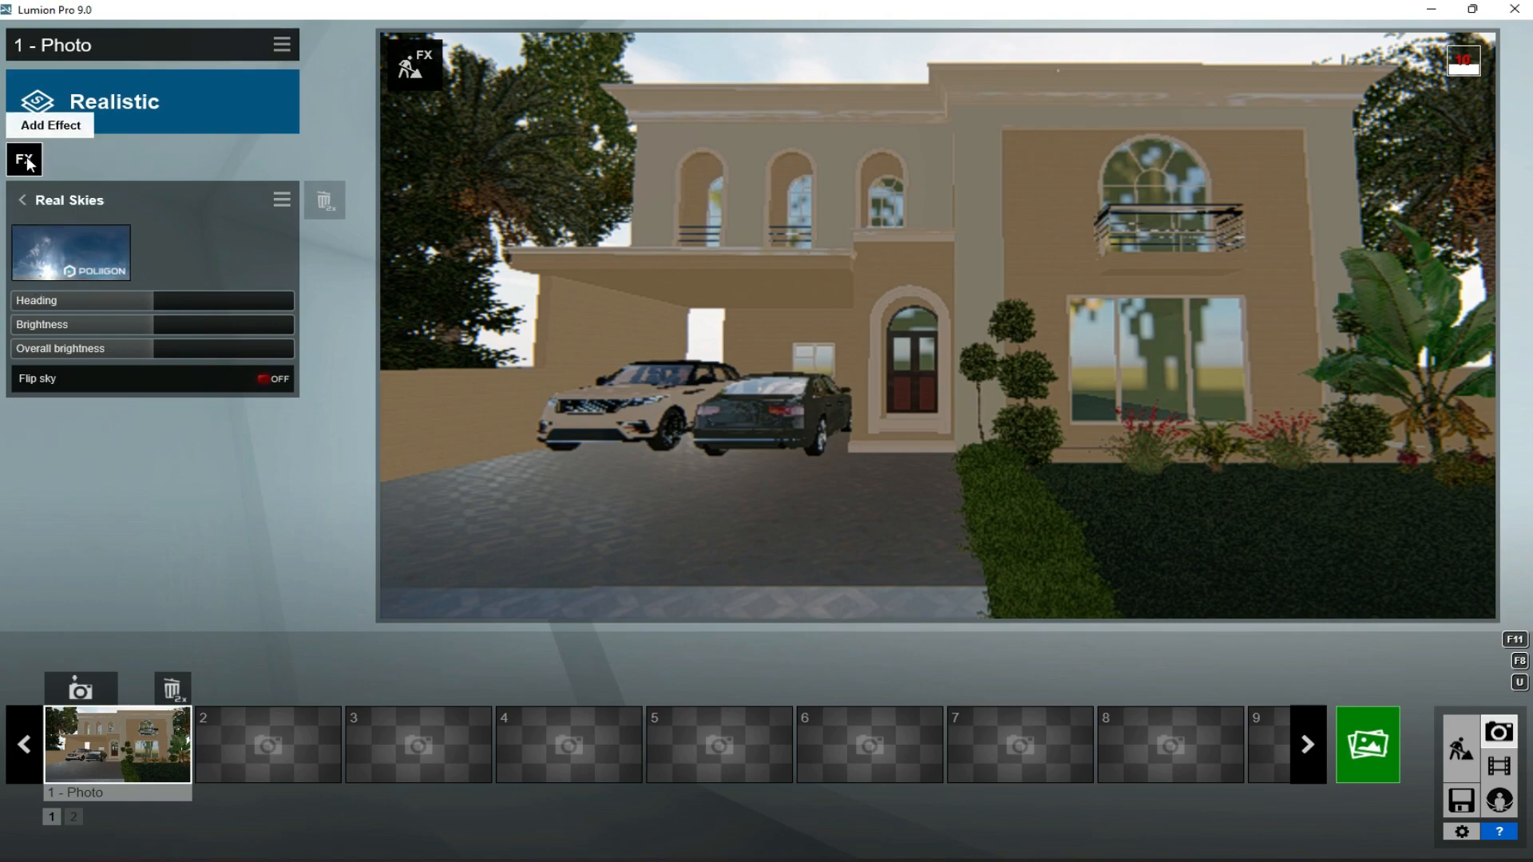
pyautogui.click(93, 99)
pyautogui.click(1224, 179)
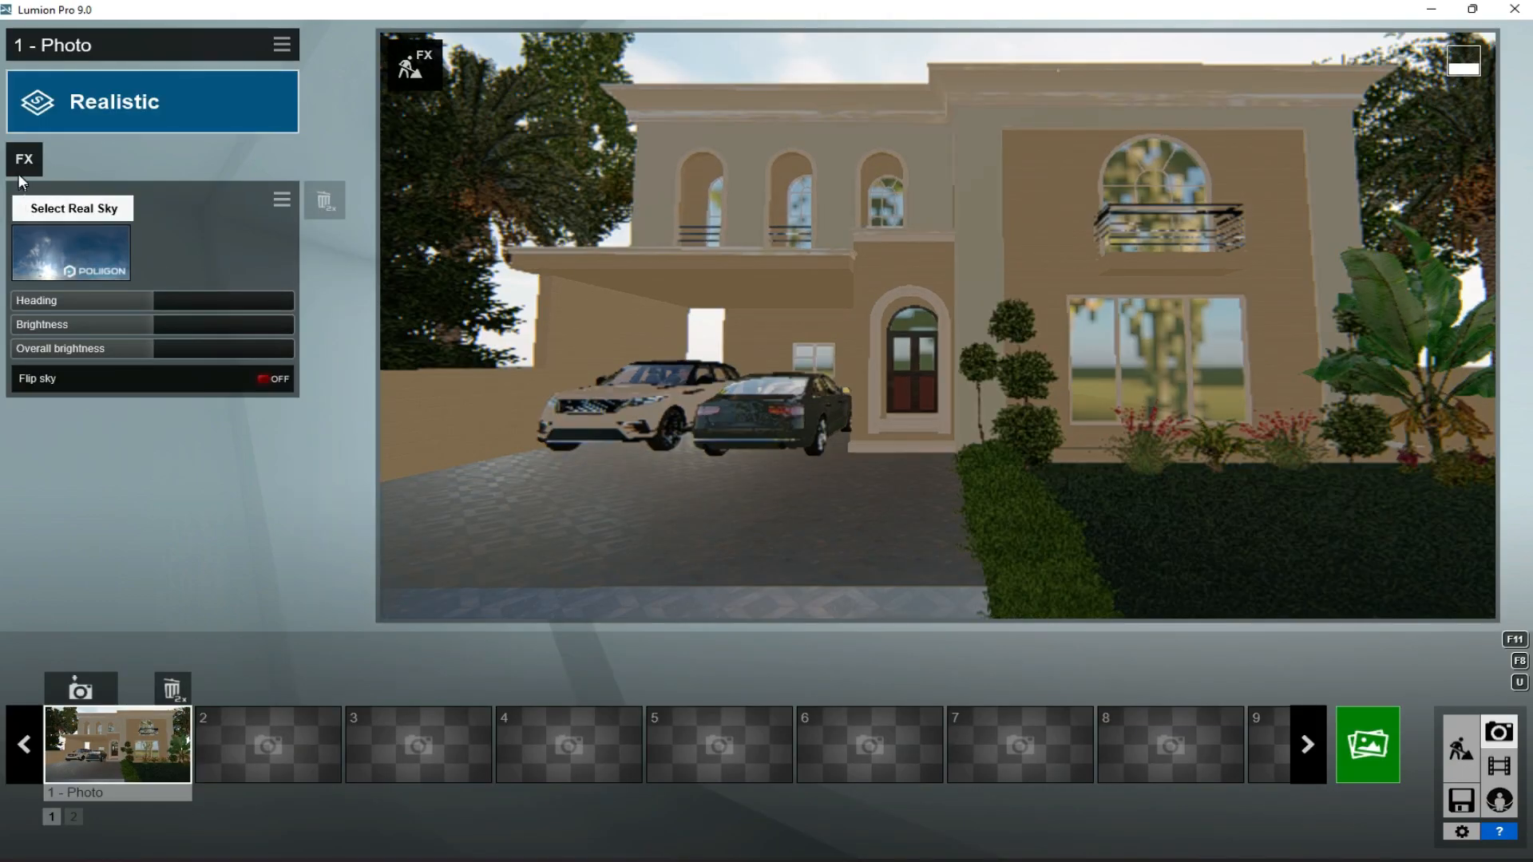
# - Add the Fog and Precipitation weather effects to photo 1
pyautogui.click(24, 159)
pyautogui.click(957, 286)
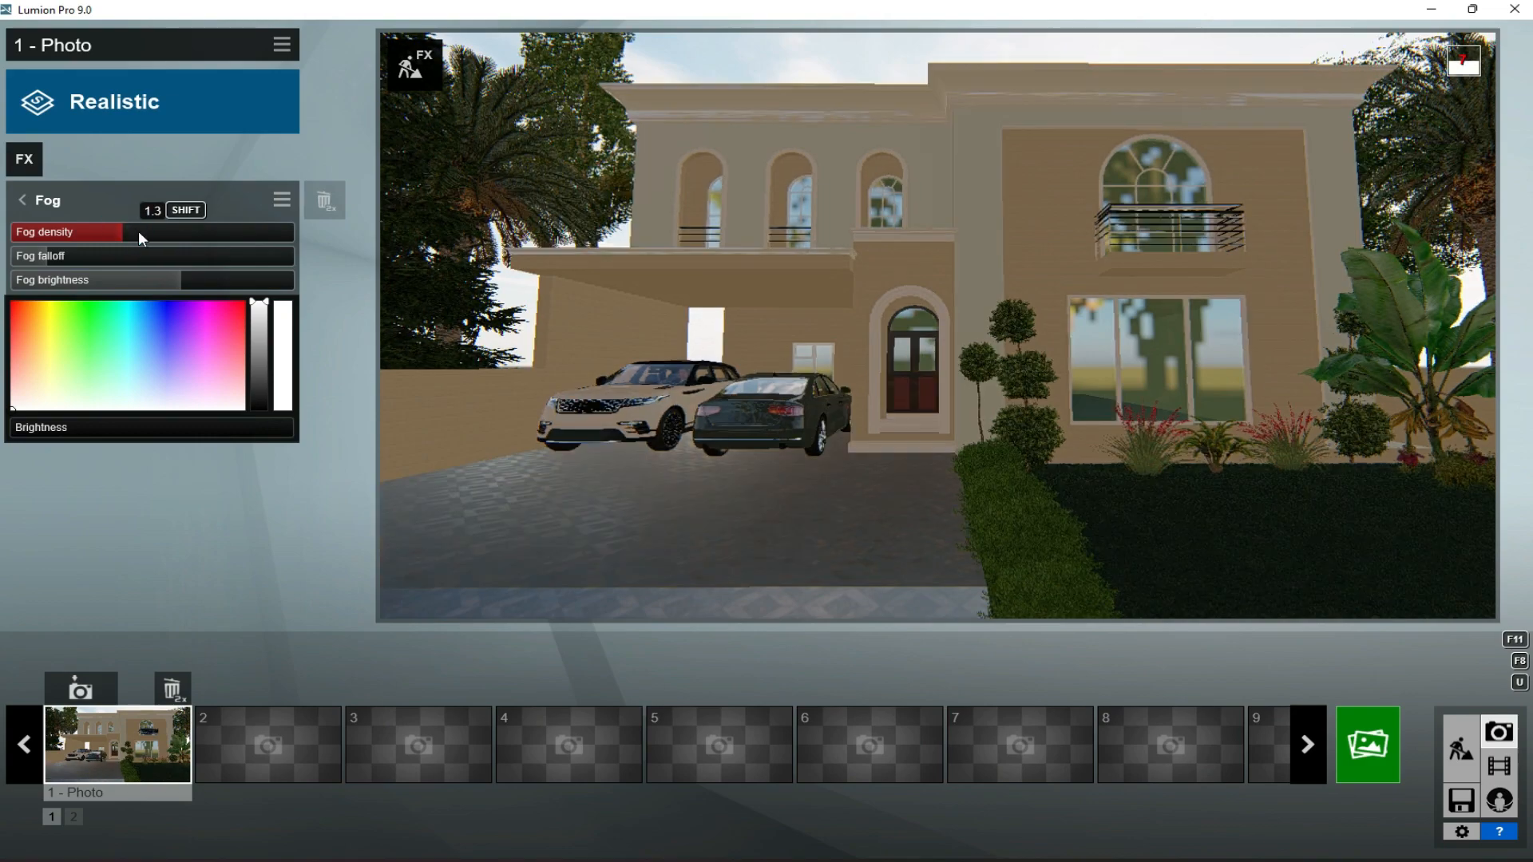
pyautogui.click(24, 159)
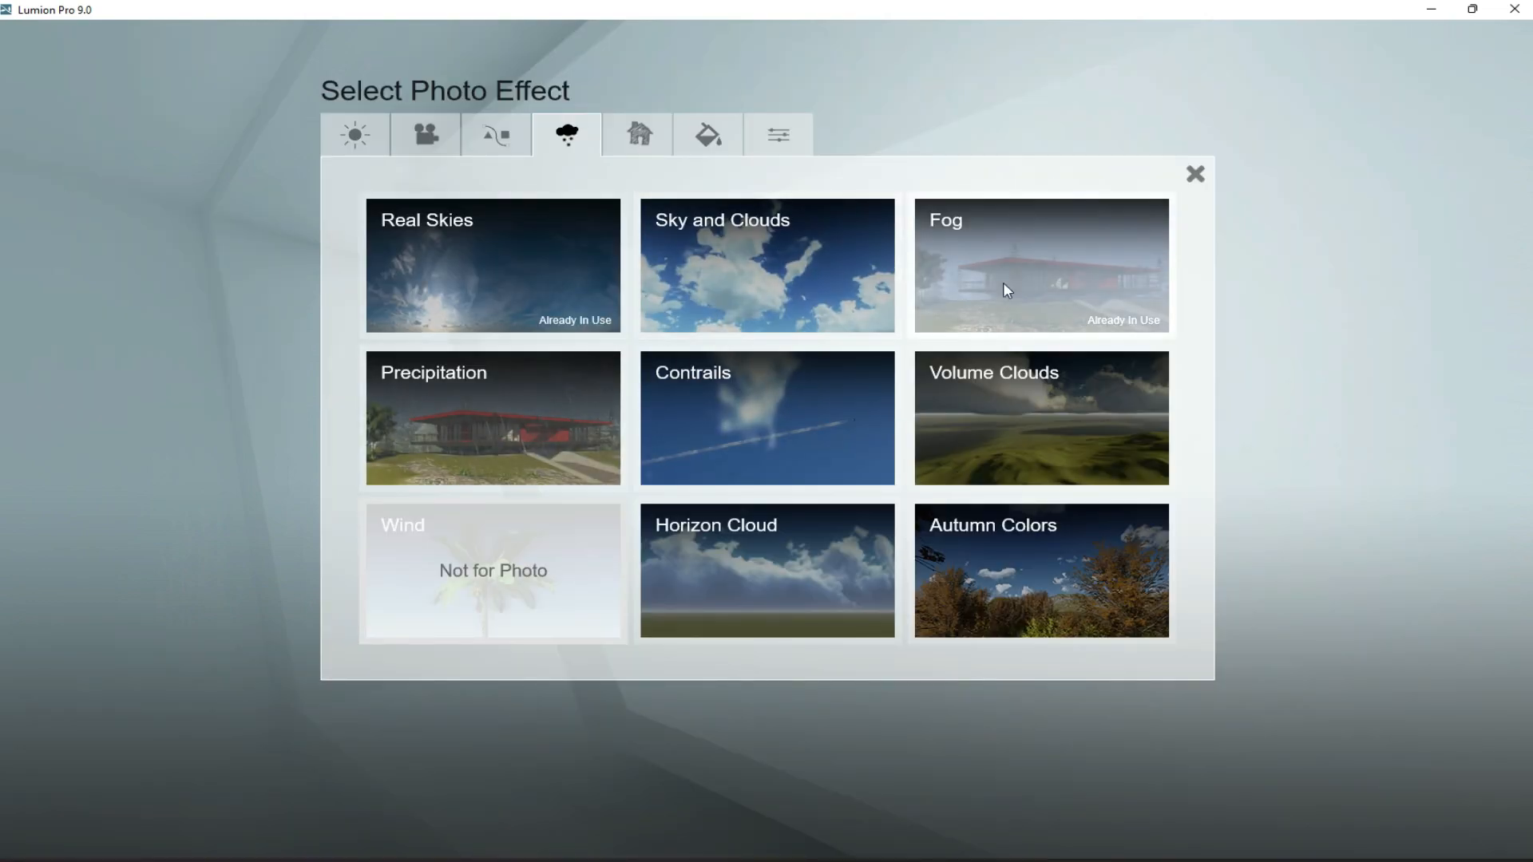
pyautogui.click(520, 399)
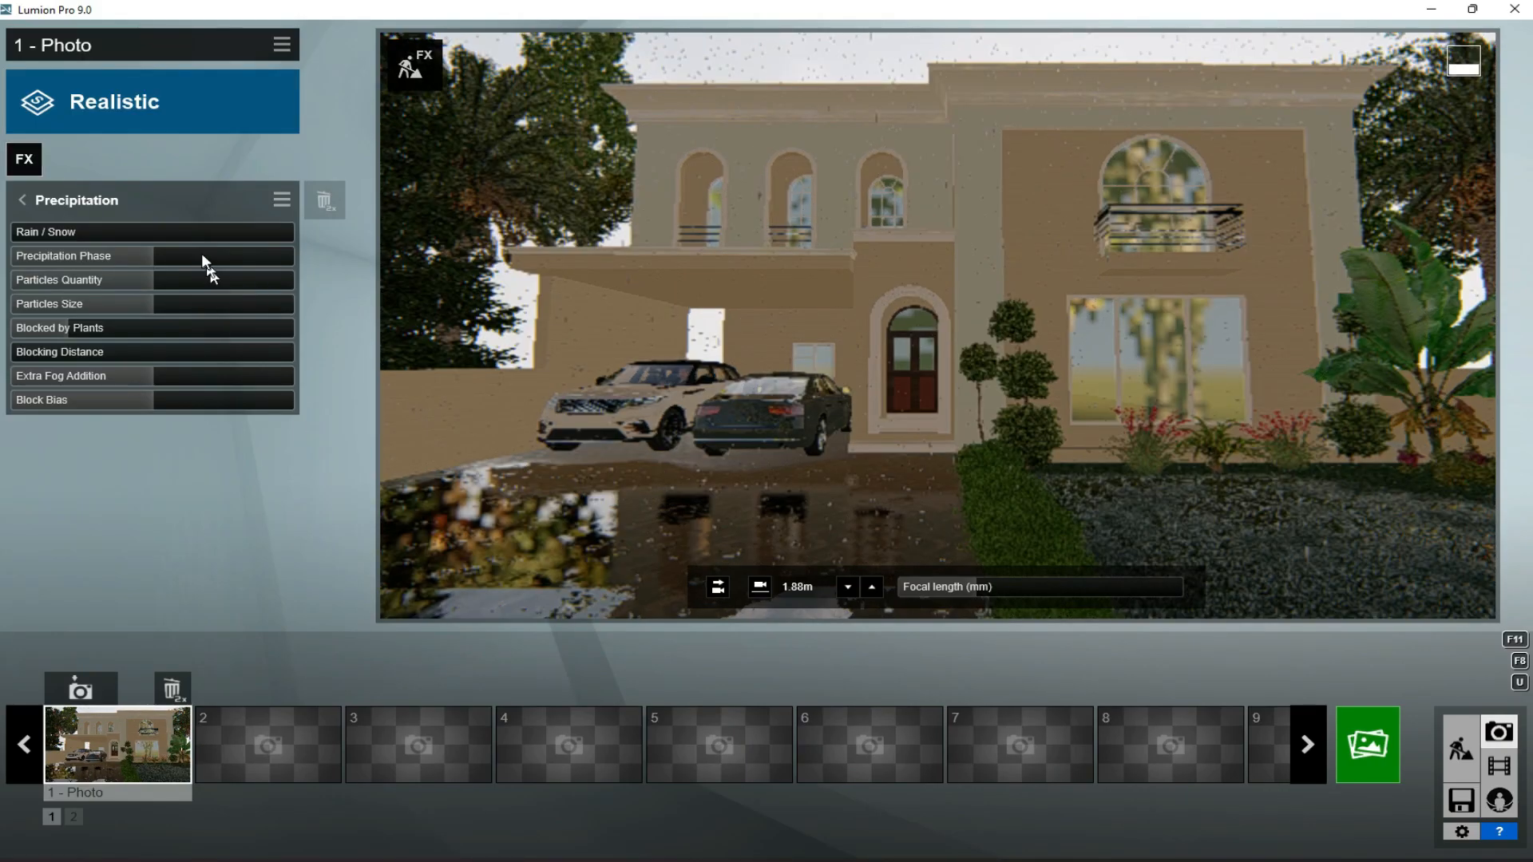
# - Reduce the precipitation phase in photo 1's Precipitation effect
pyautogui.moveTo(128, 255); pyautogui.dragTo(1, 286)
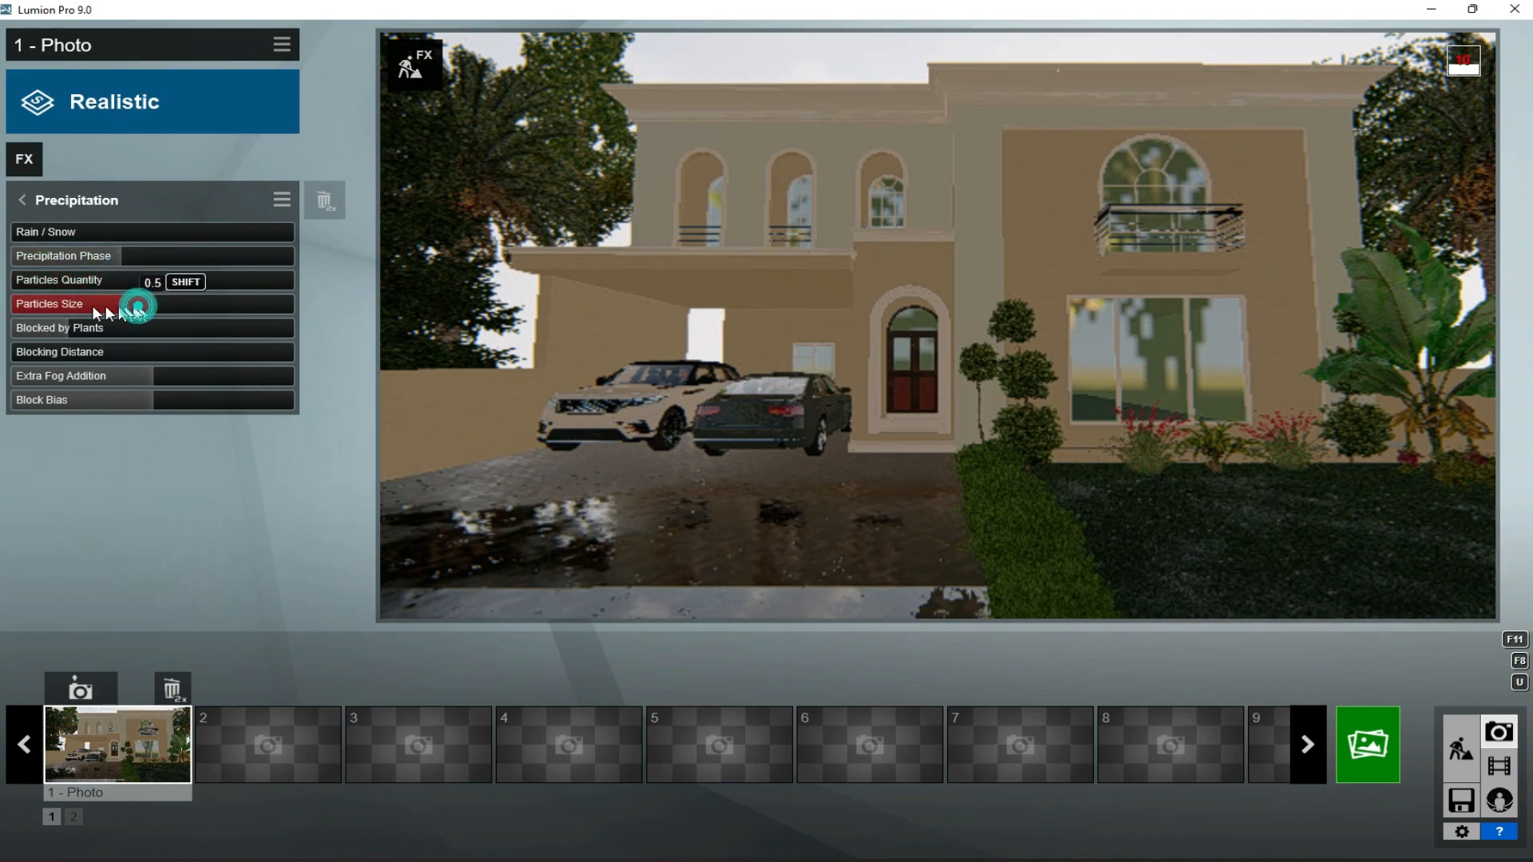
# - Edit photo 1's Reflection effect and add reflection planes for the driveway, the front door glass and the small window beside it
pyautogui.click(24, 159)
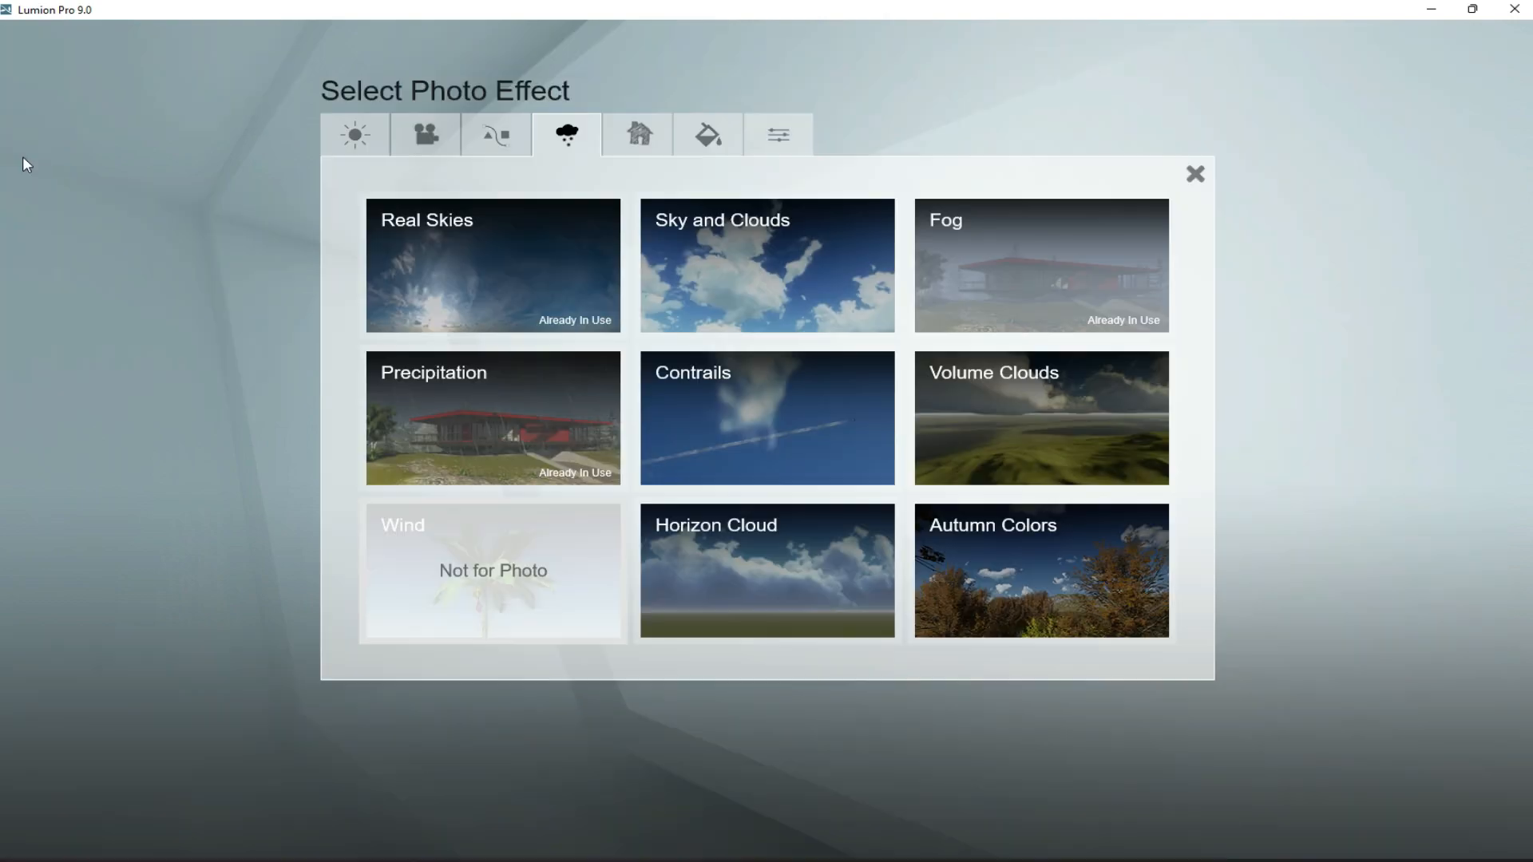
pyautogui.click(351, 136)
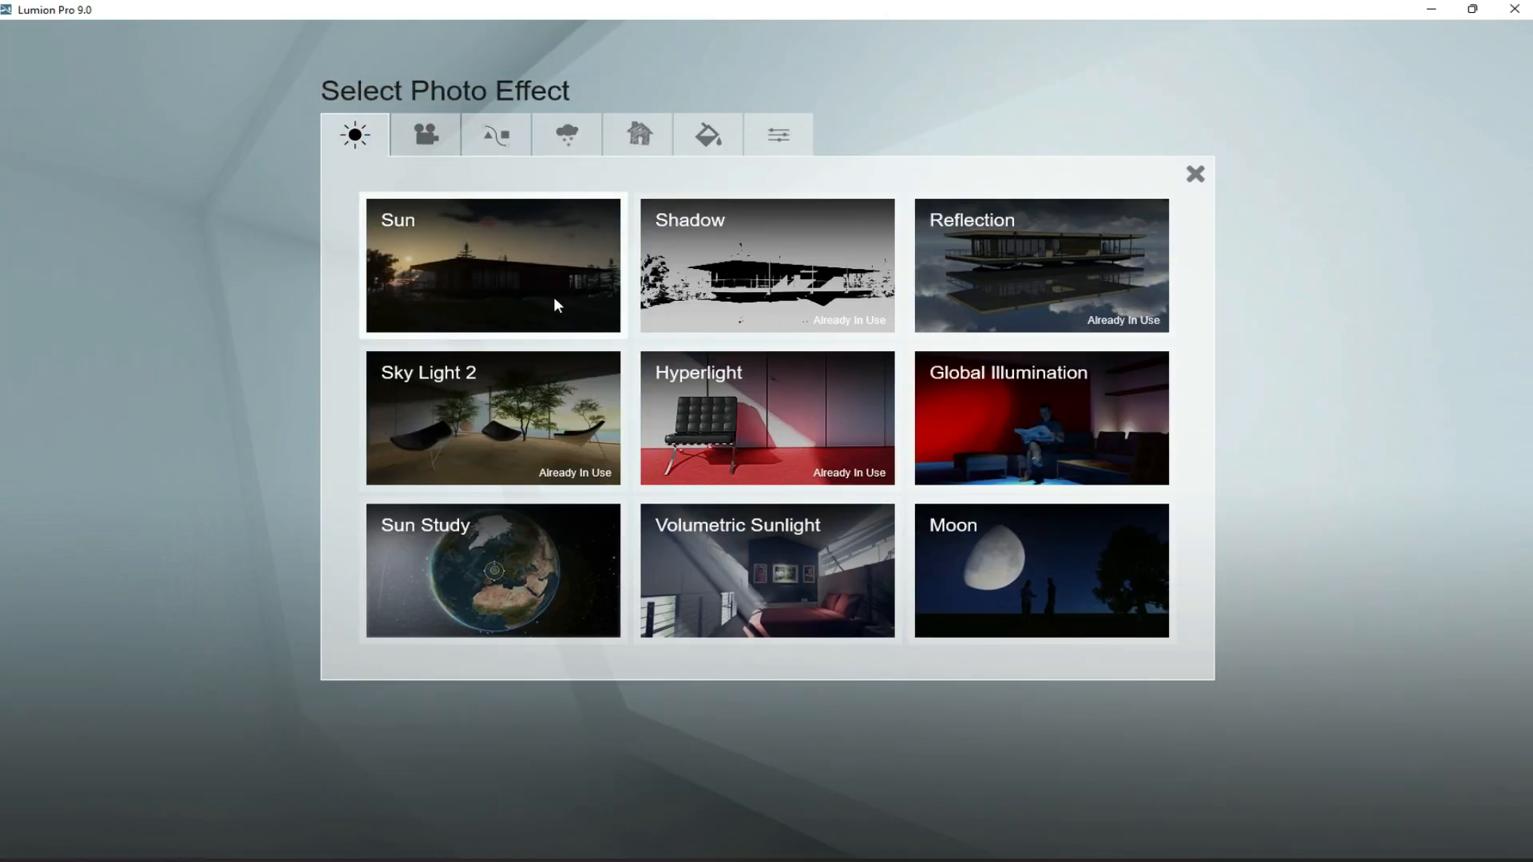
pyautogui.click(962, 287)
pyautogui.click(160, 249)
pyautogui.click(31, 821)
pyautogui.click(385, 744)
pyautogui.click(76, 823)
pyautogui.click(726, 444)
pyautogui.click(124, 821)
pyautogui.click(606, 490)
# - Add reflection planes for the upper arched windows, large ground-floor window and balcony window, and set the reflection preview quality to High
pyautogui.click(174, 821)
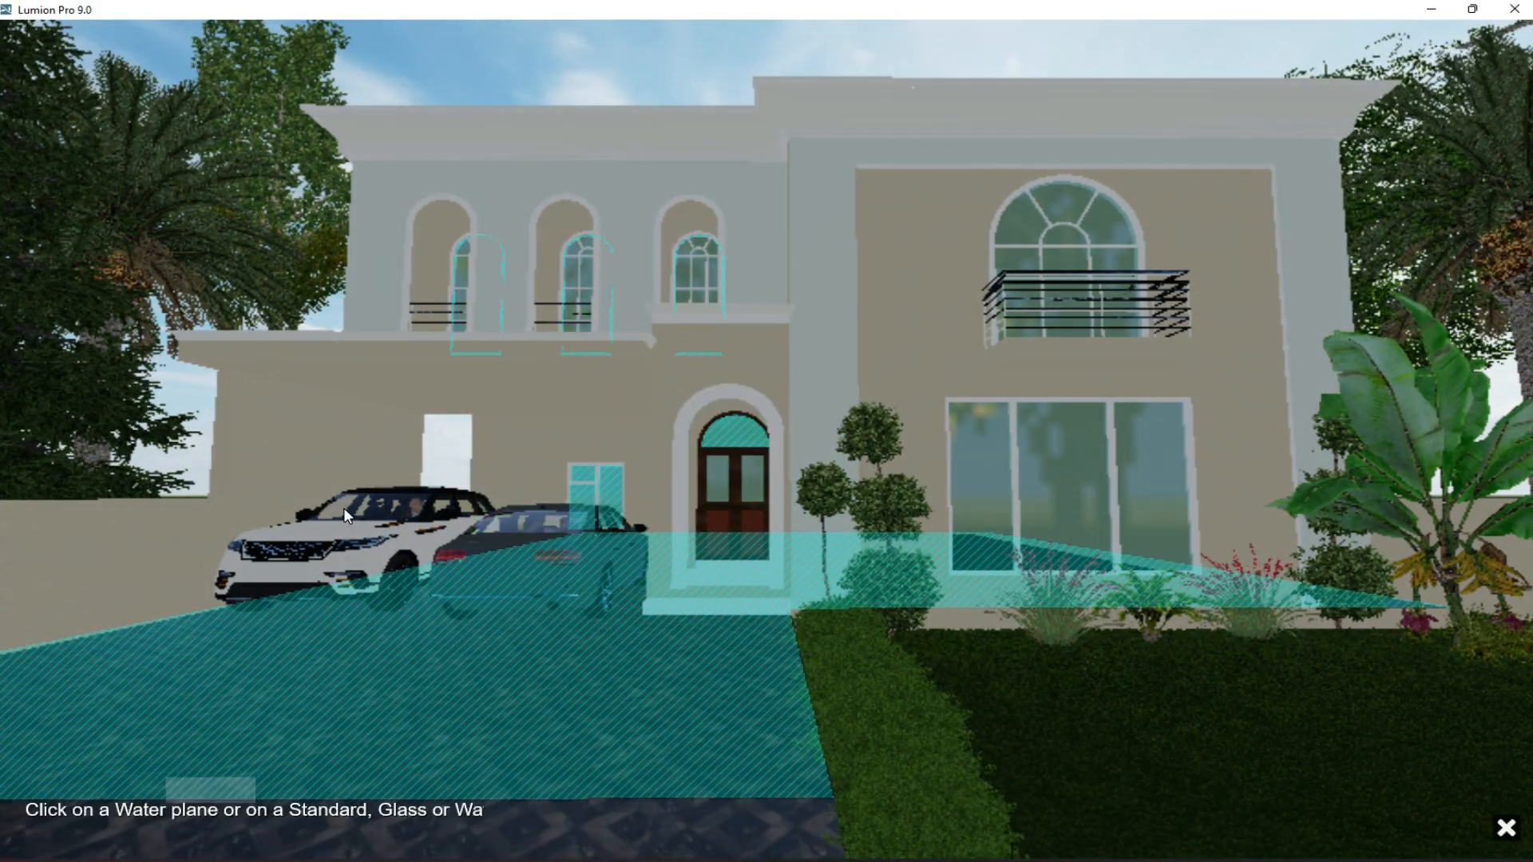
pyautogui.click(581, 266)
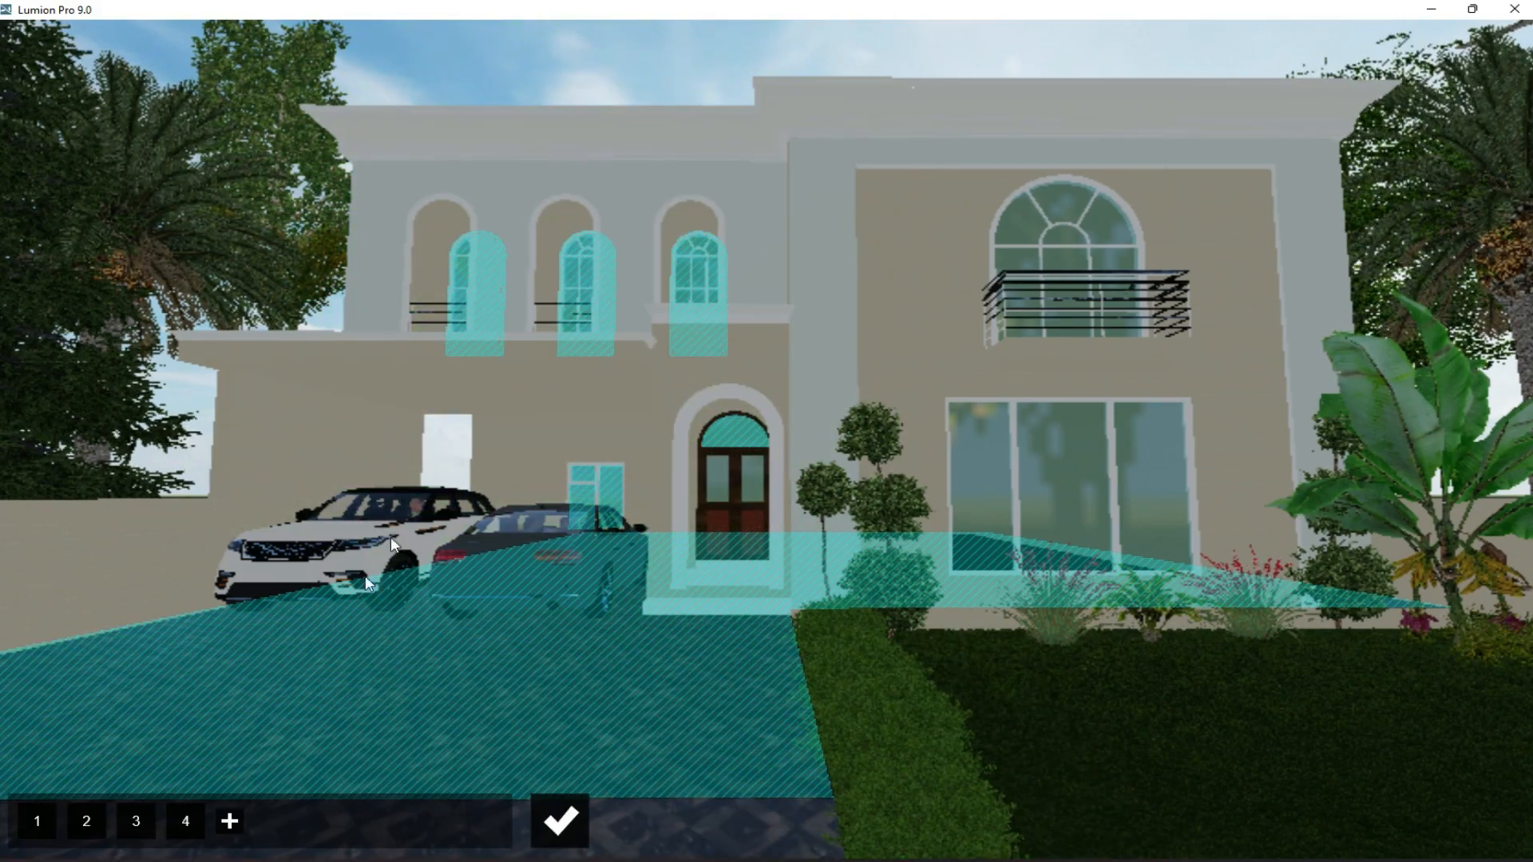
pyautogui.click(225, 821)
pyautogui.click(1068, 487)
pyautogui.click(277, 821)
pyautogui.click(1055, 237)
pyautogui.click(567, 835)
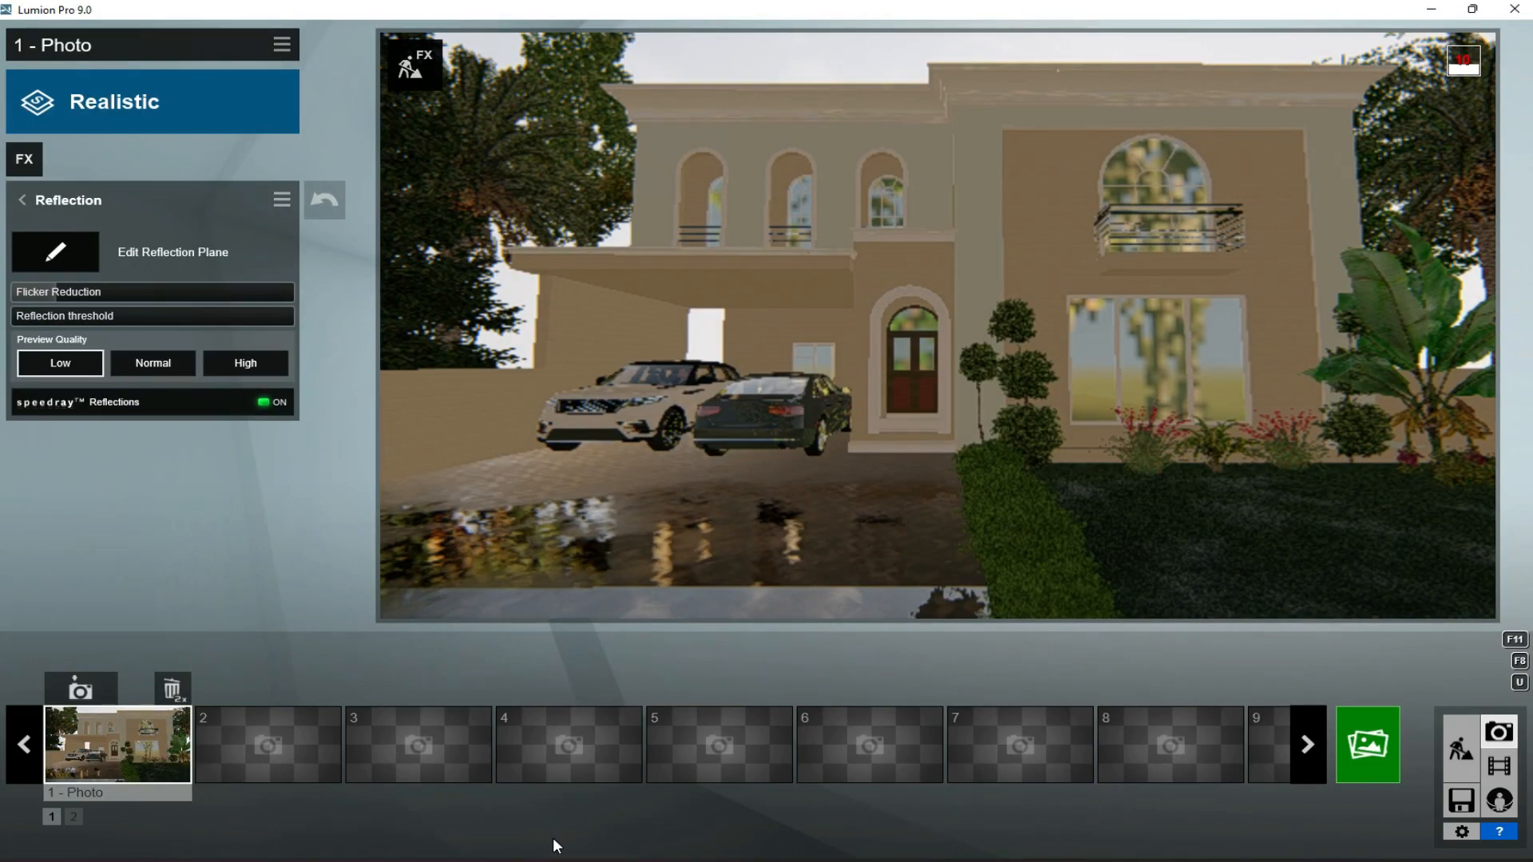
pyautogui.click(235, 364)
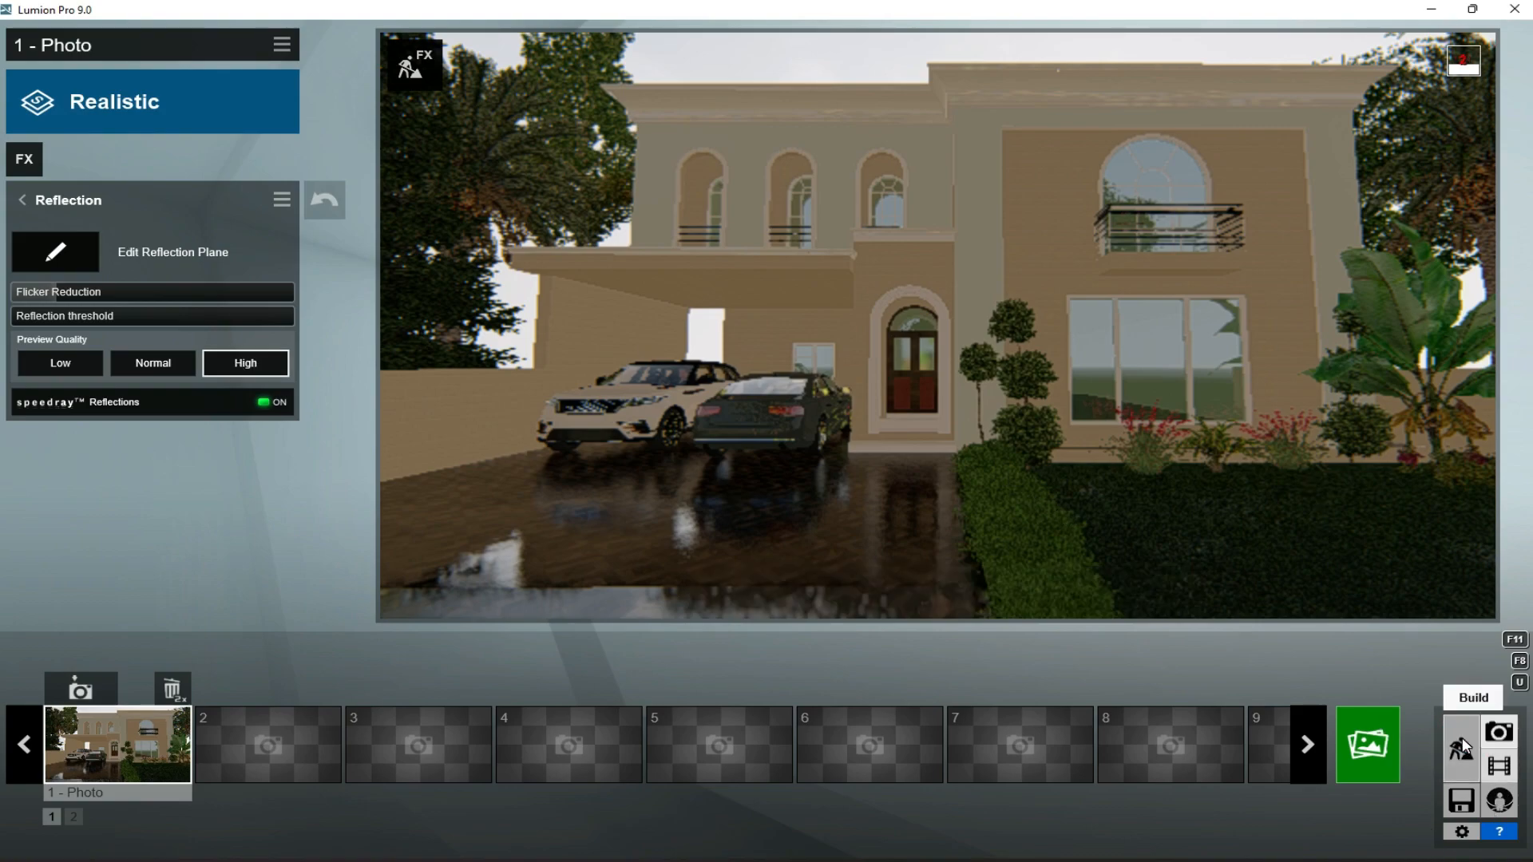
# - Place a small broadleaf tree on the ground facing the house and check the window reflections in photo 1
pyautogui.click(1497, 703)
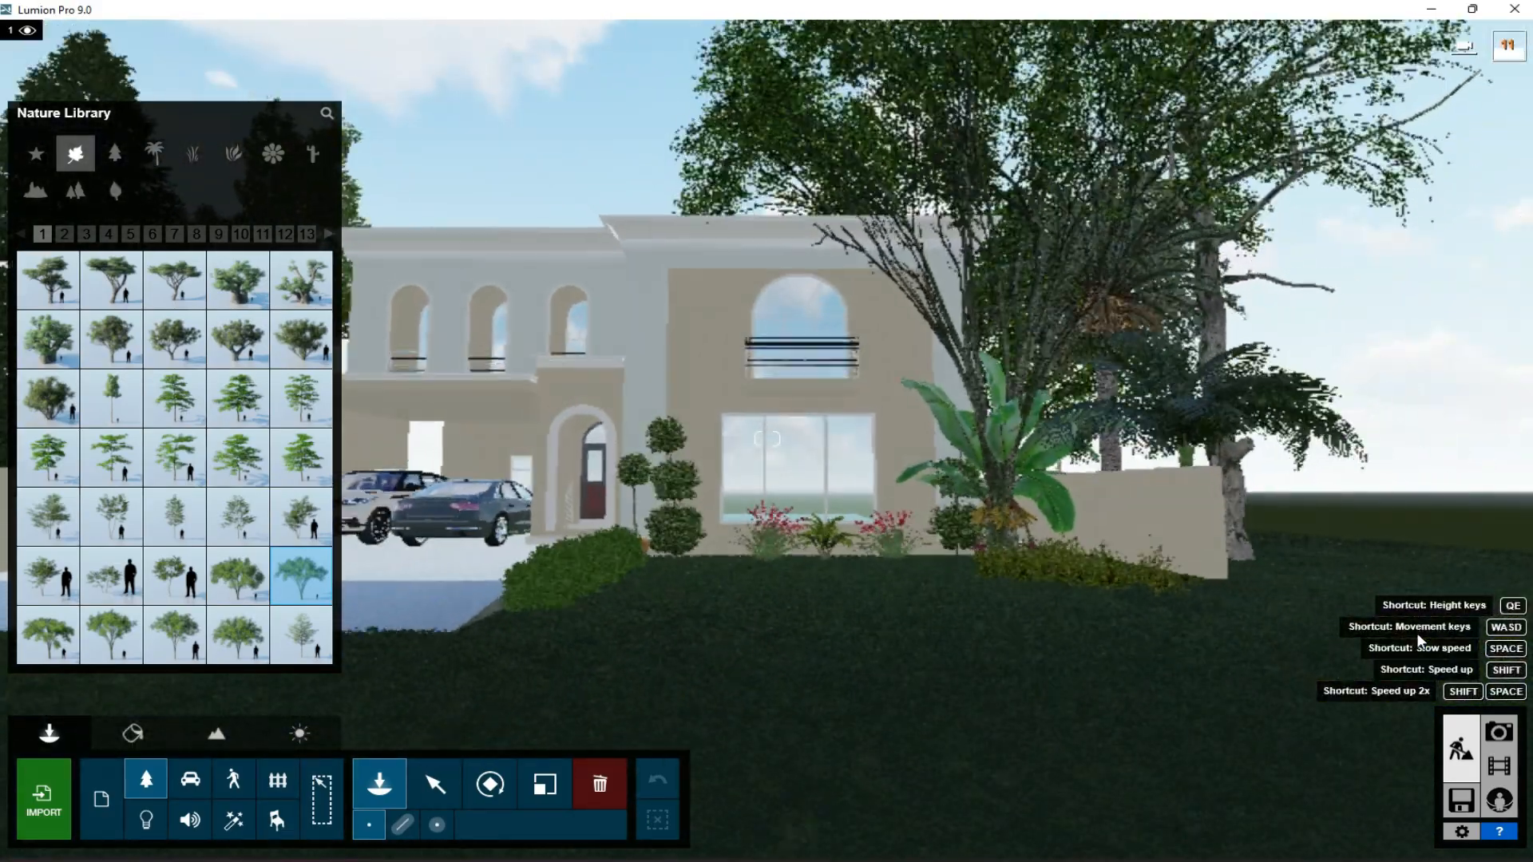
pyautogui.click(48, 575)
pyautogui.click(845, 663)
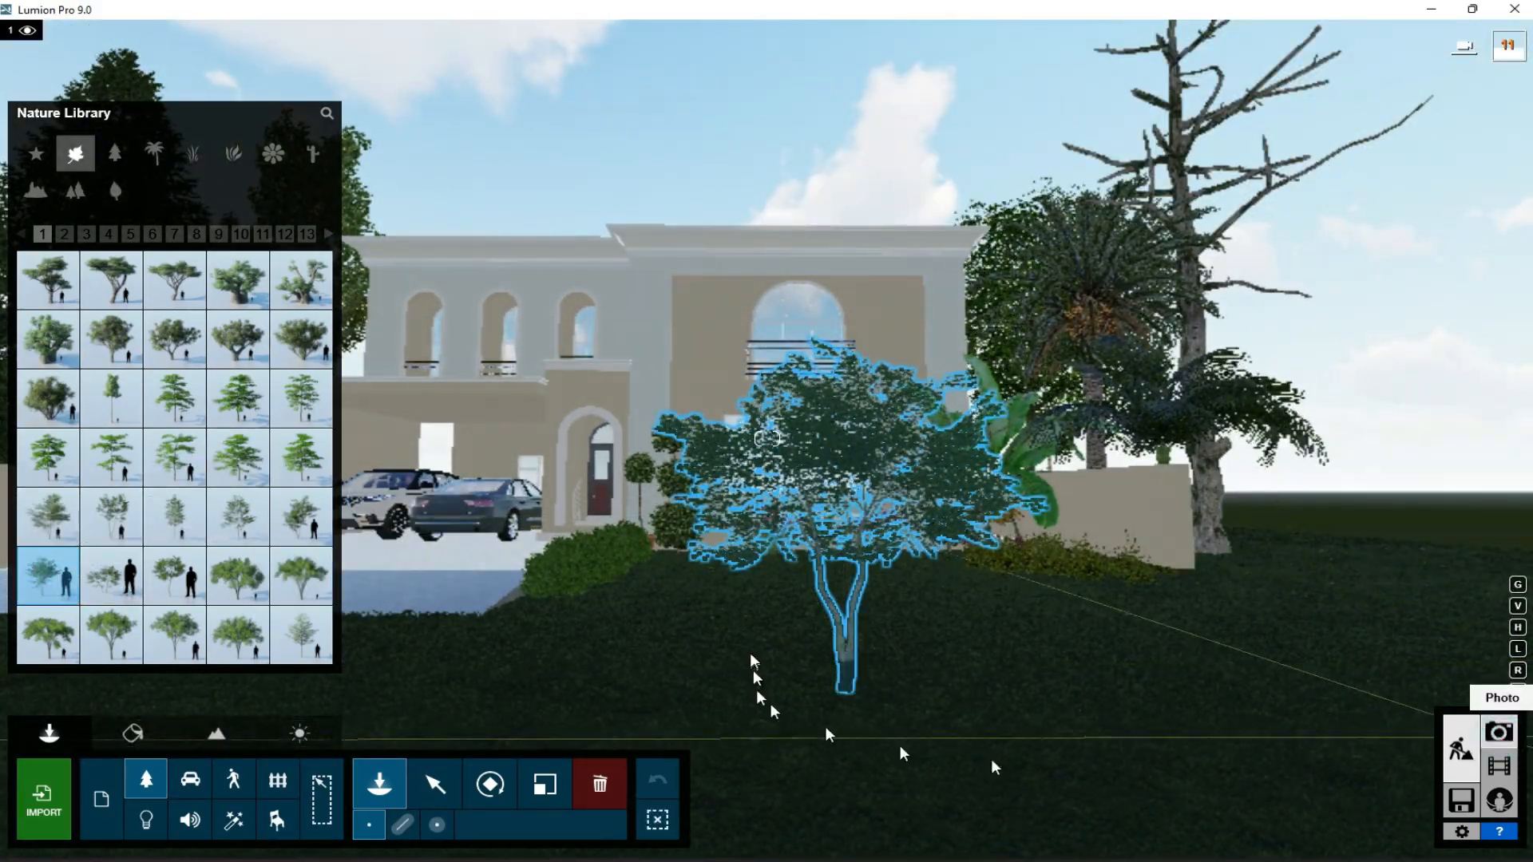
pyautogui.click(1500, 732)
pyautogui.click(137, 741)
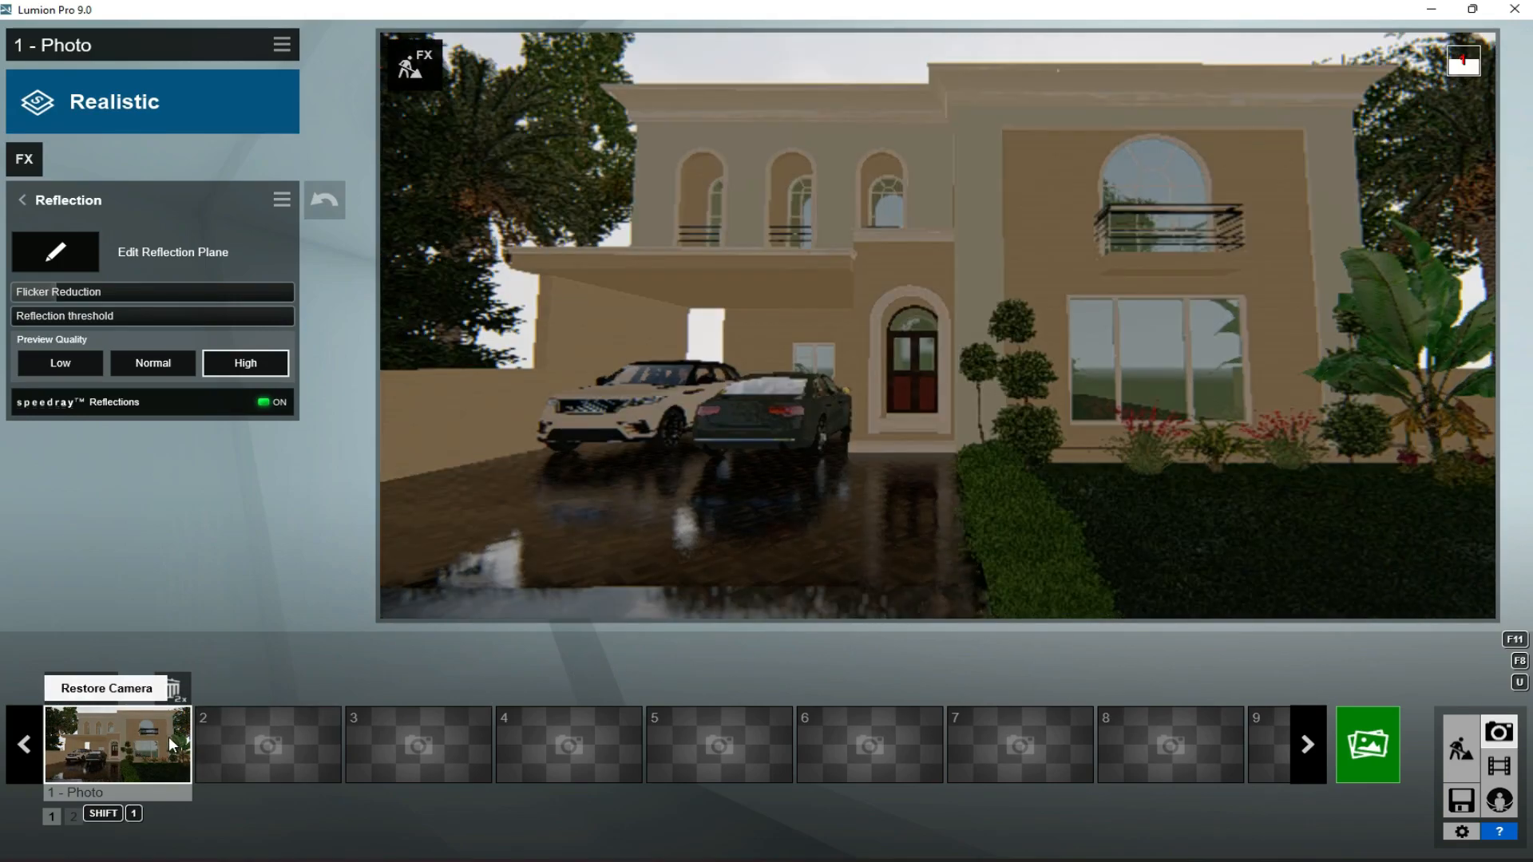
pyautogui.press('d')
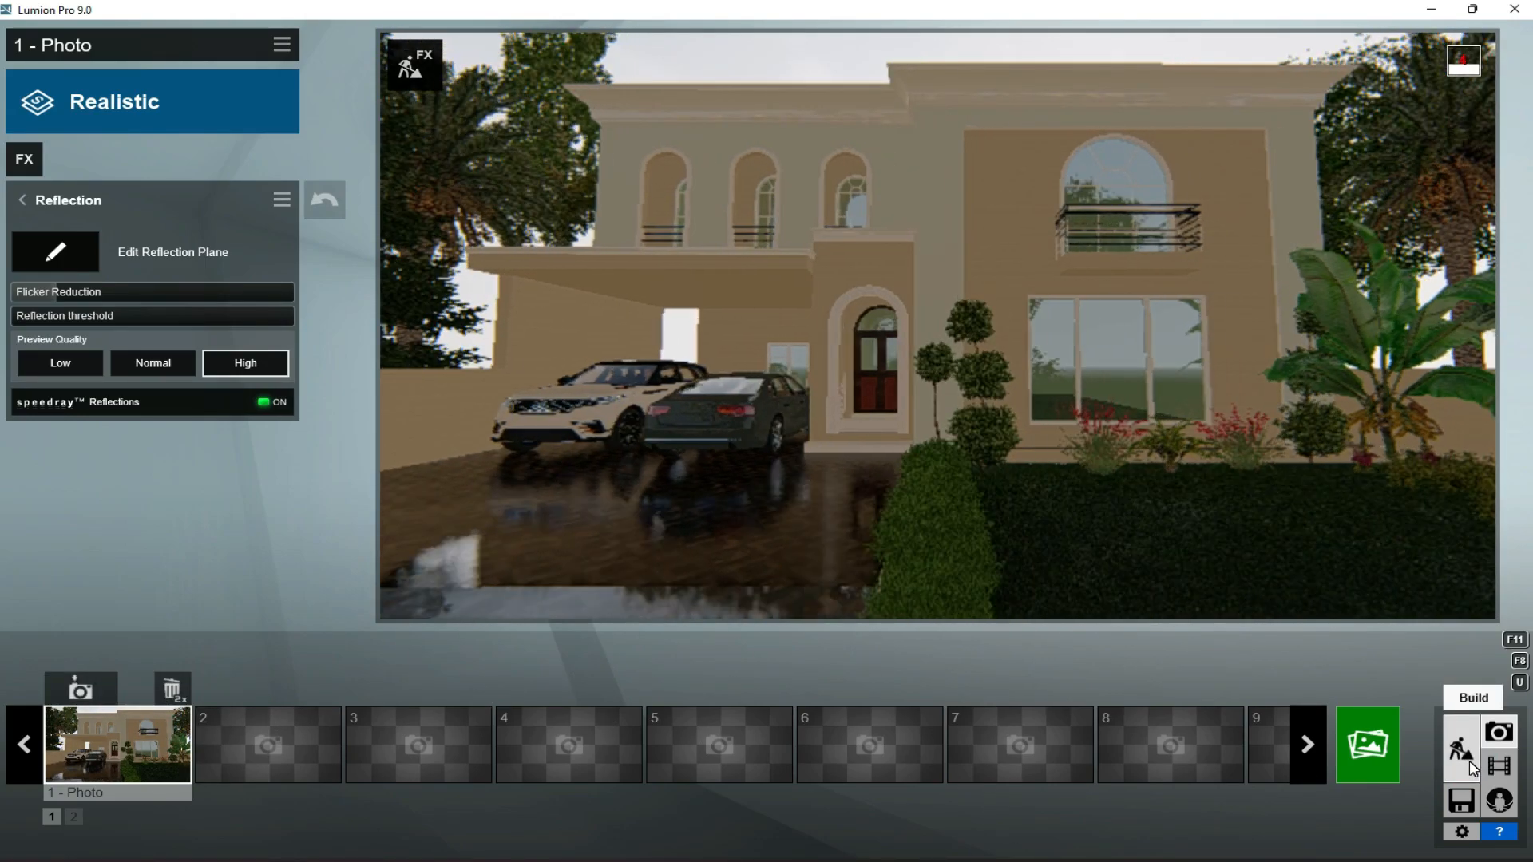
pyautogui.click(152, 740)
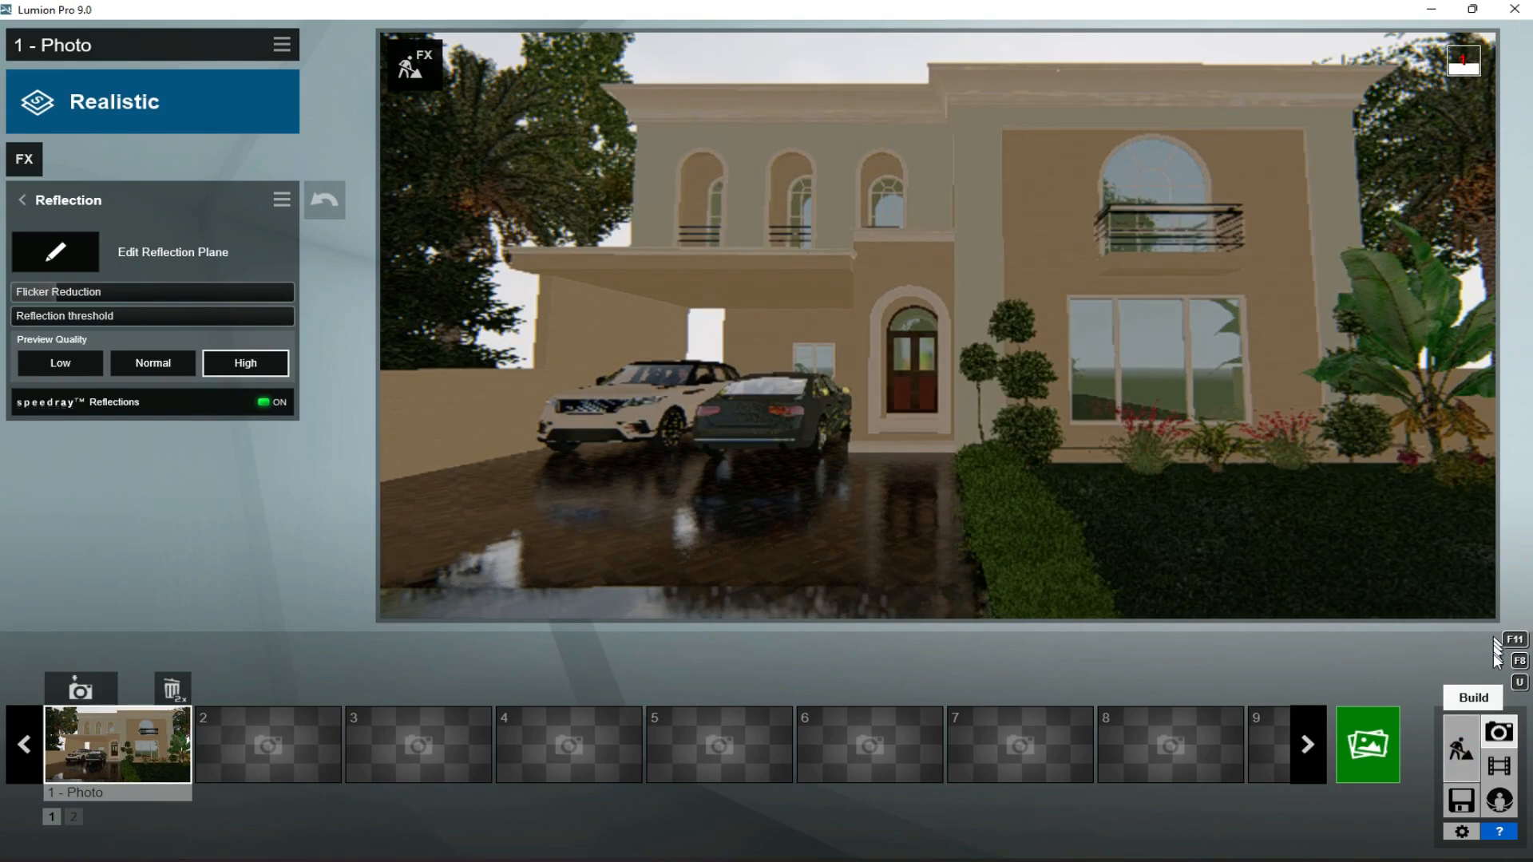
# - Place a House NL 003 building on the ground opposite the front of the classical house
pyautogui.click(1463, 739)
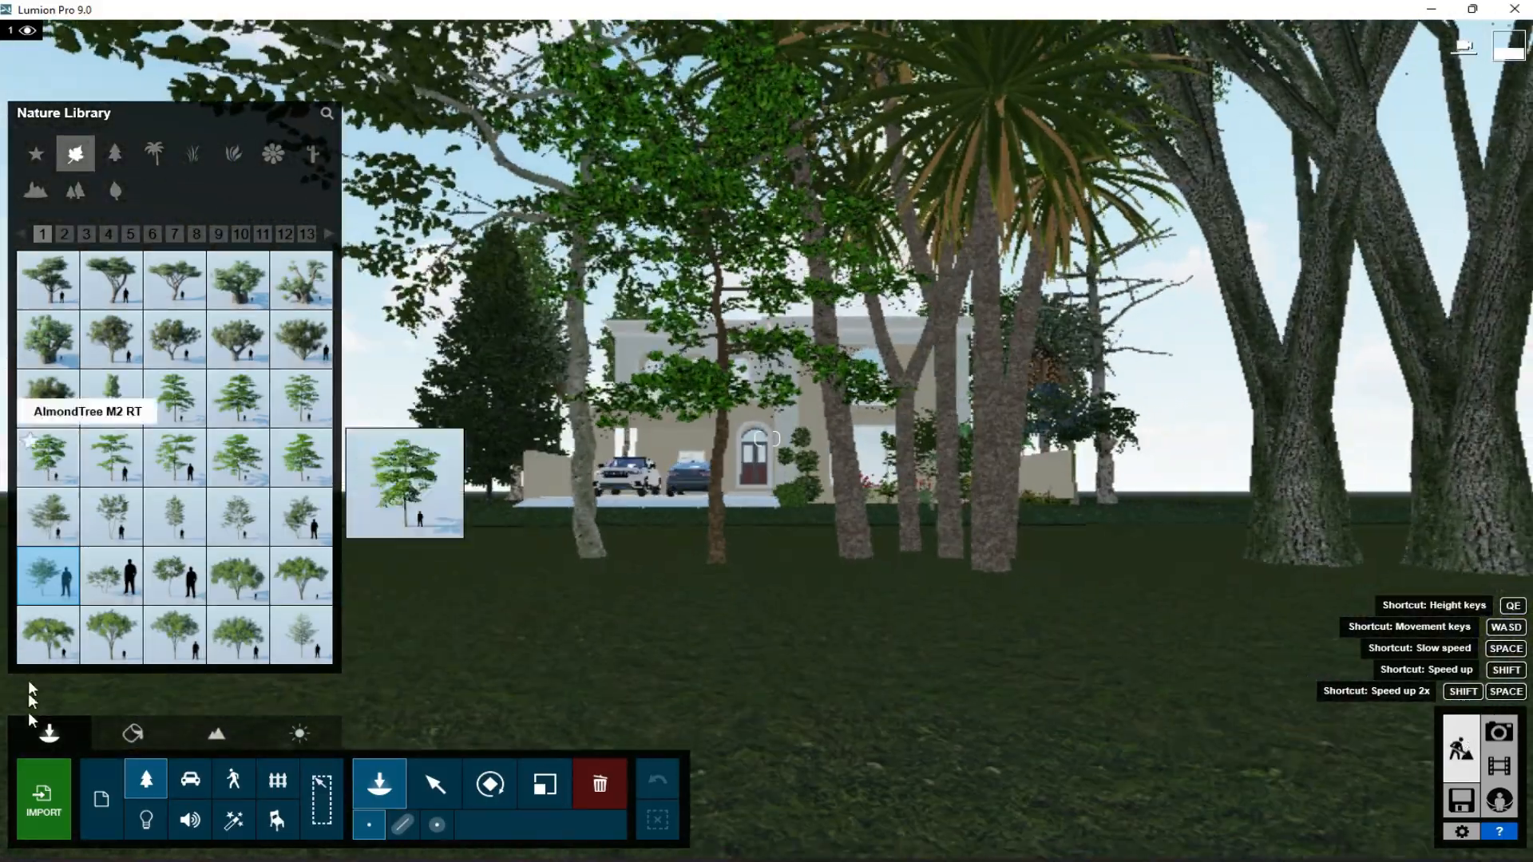
pyautogui.click(267, 787)
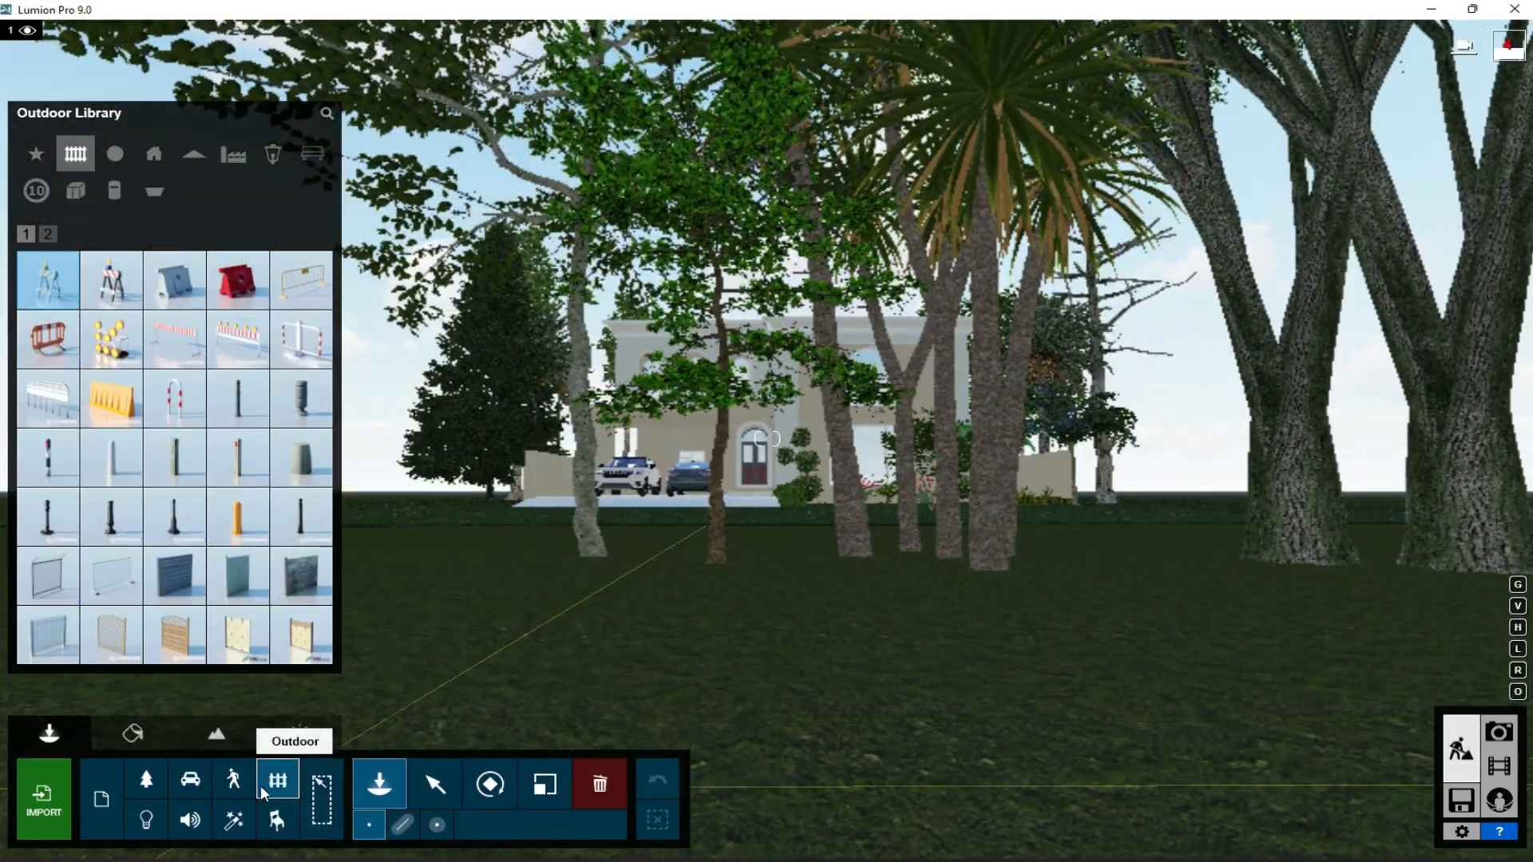
pyautogui.click(154, 153)
pyautogui.click(227, 545)
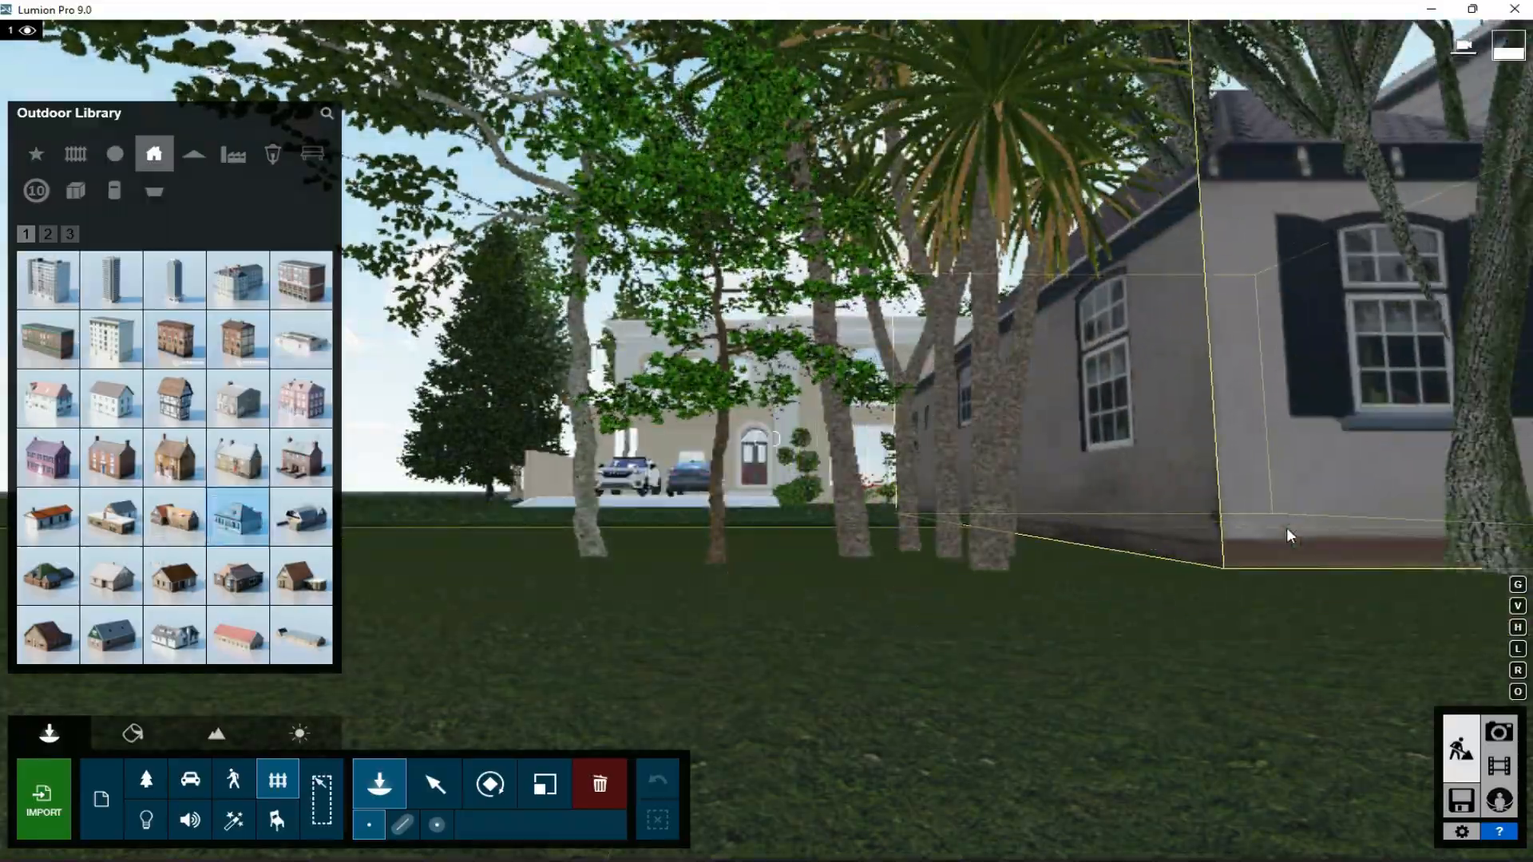
pyautogui.press('s')
pyautogui.press('q')
pyautogui.moveTo(1287, 527); pyautogui.dragTo(1262, 529, button='right')
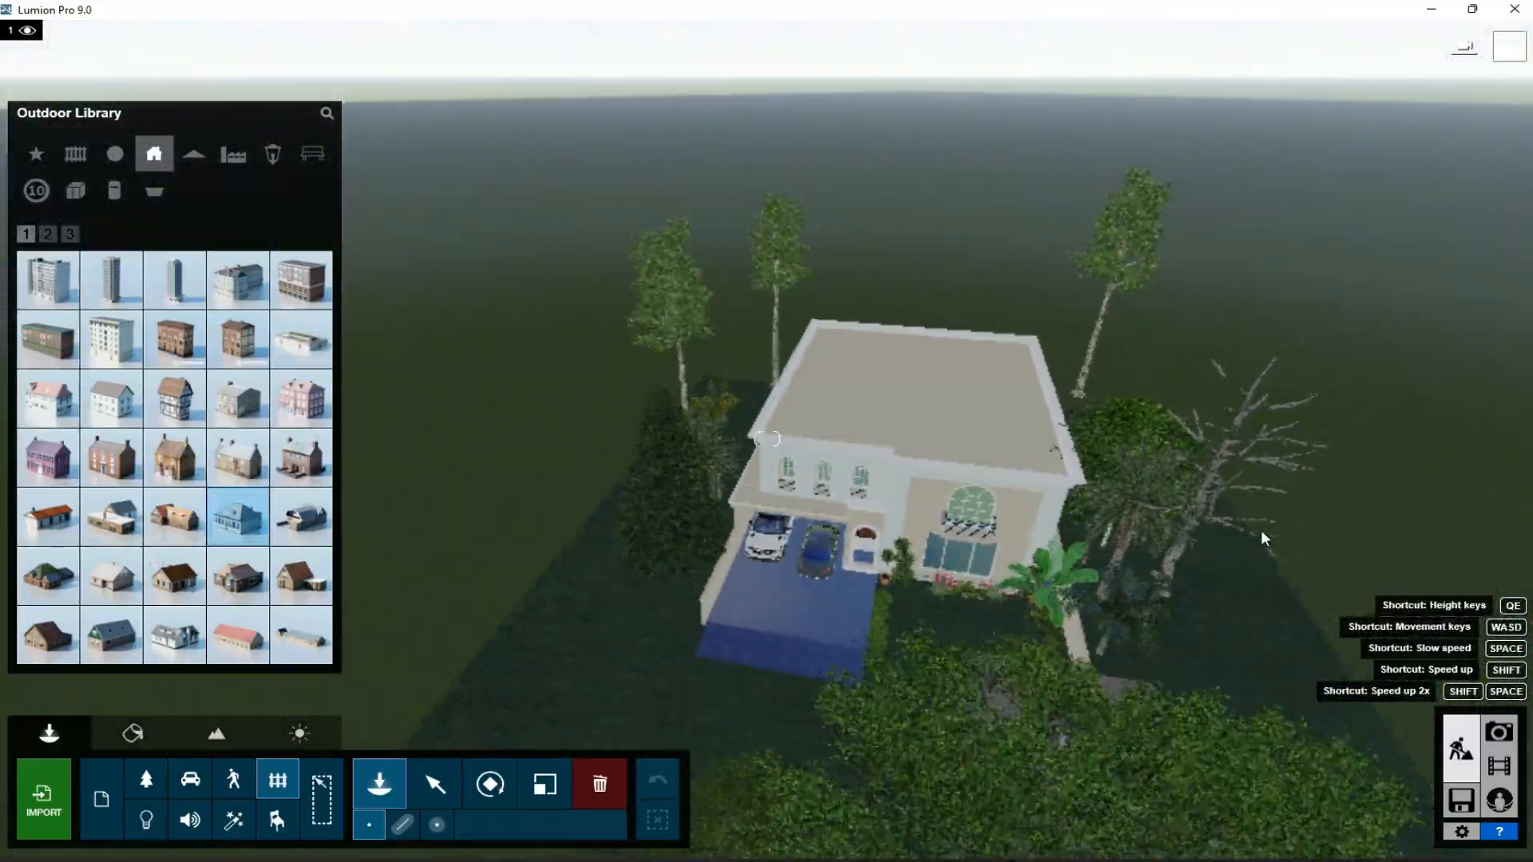
pyautogui.press('s')
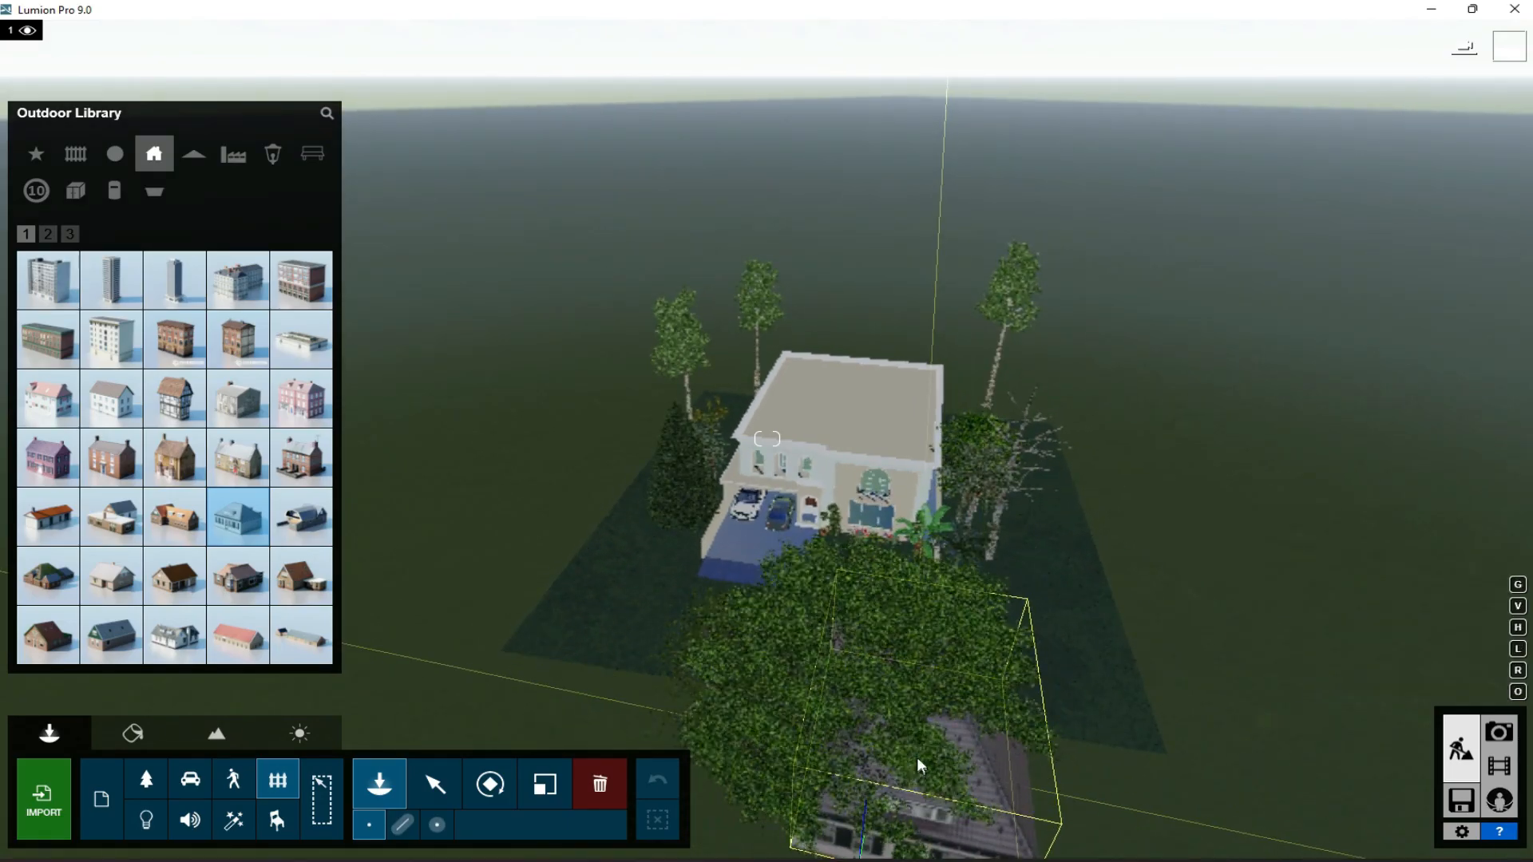
pyautogui.click(895, 779)
pyautogui.press('a')
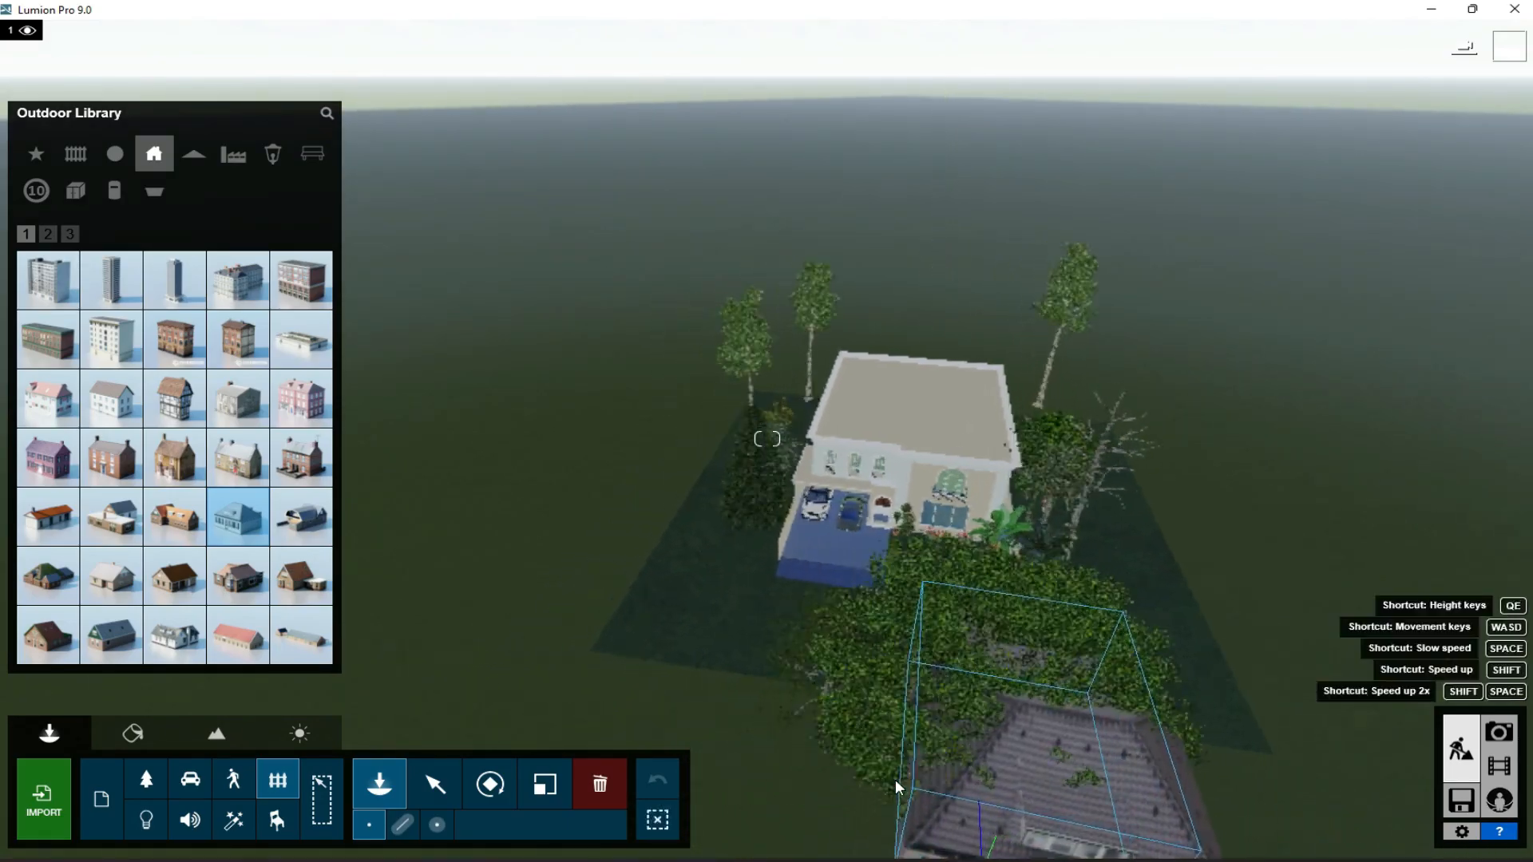
# - Delete the large trees that overlap the House NL 003 building
pyautogui.click(146, 779)
pyautogui.click(600, 784)
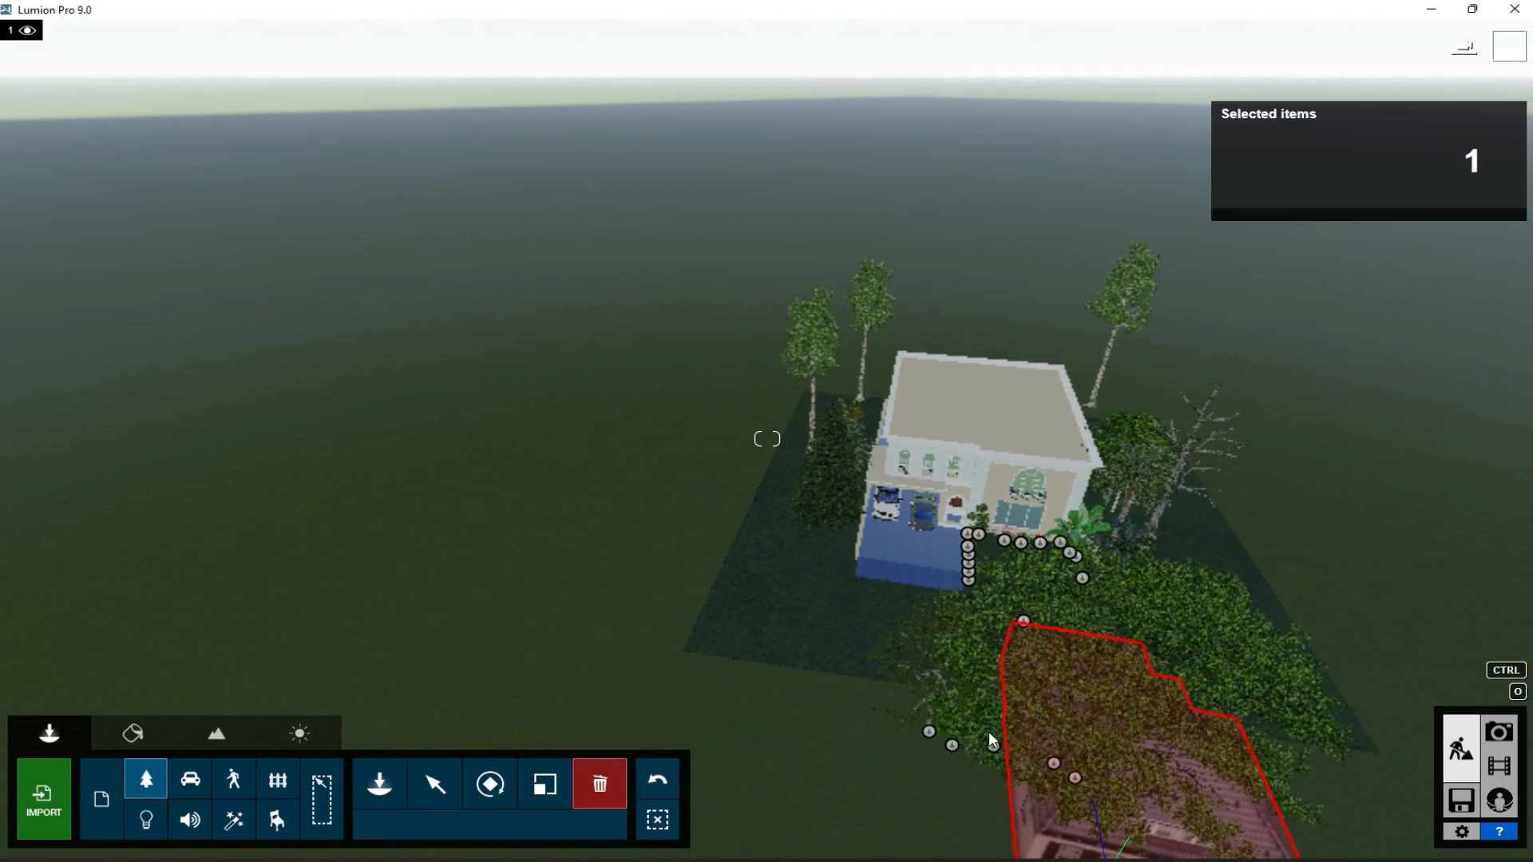
pyautogui.click(993, 745)
pyautogui.click(1072, 770)
pyautogui.click(1071, 772)
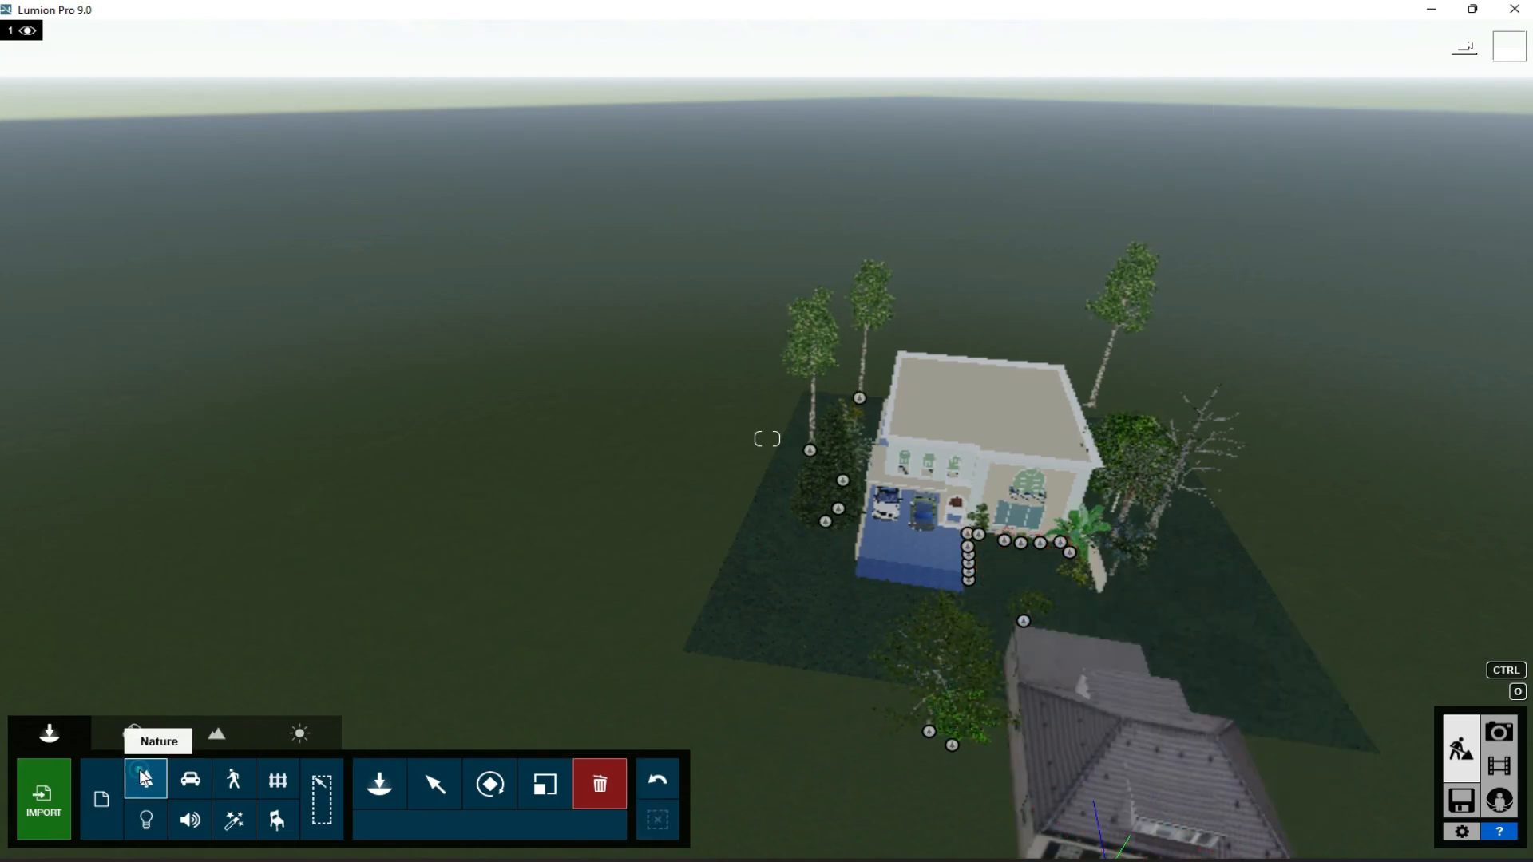
# - Place an AlmondTree S1 RT on the ground in front of the driveway and enlarge it
pyautogui.click(379, 785)
pyautogui.click(111, 457)
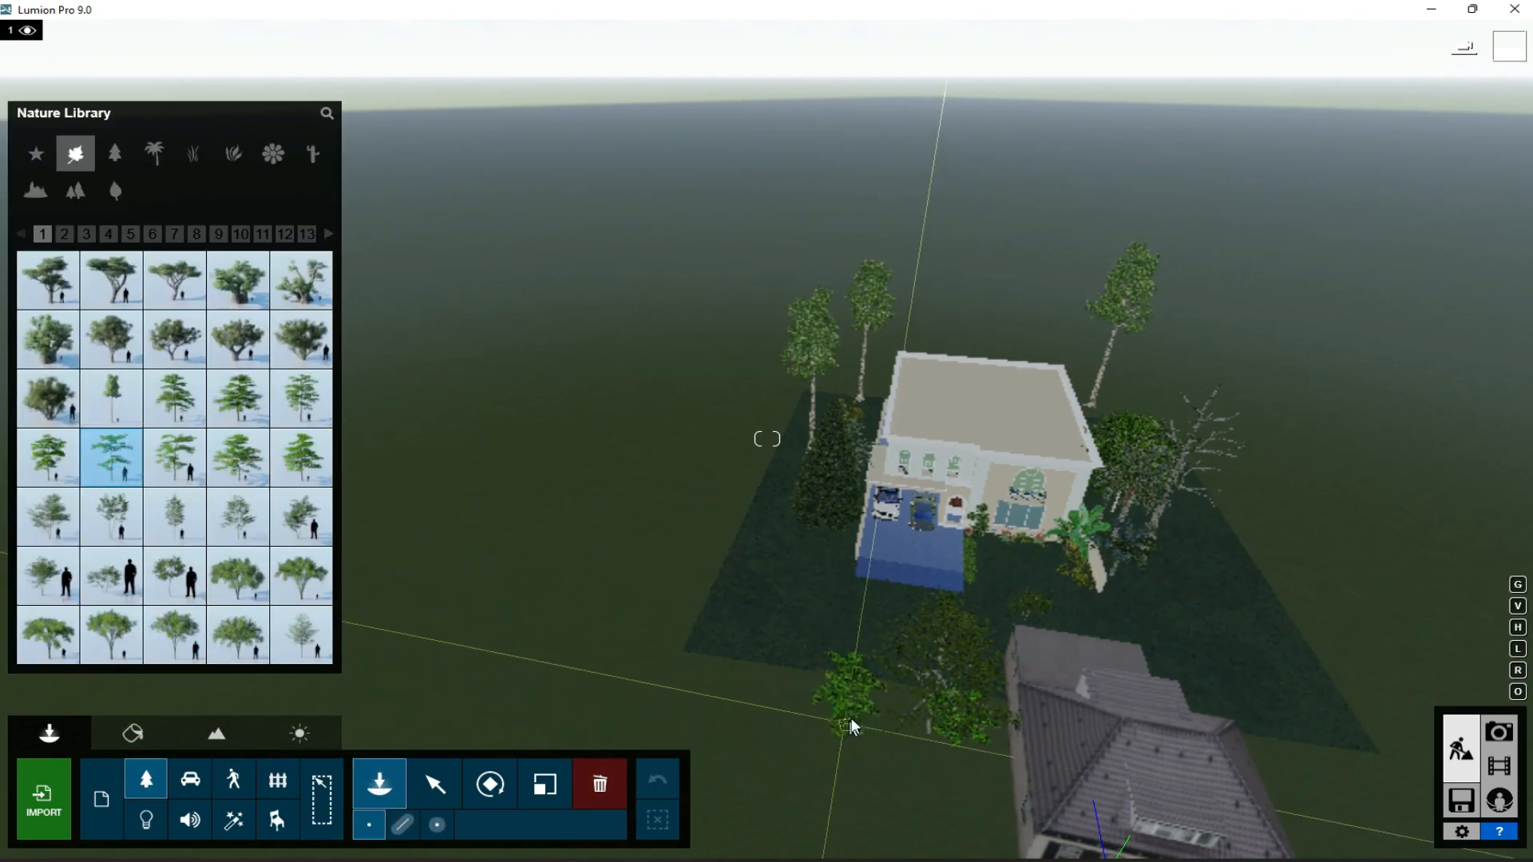
pyautogui.click(437, 803)
pyautogui.click(546, 784)
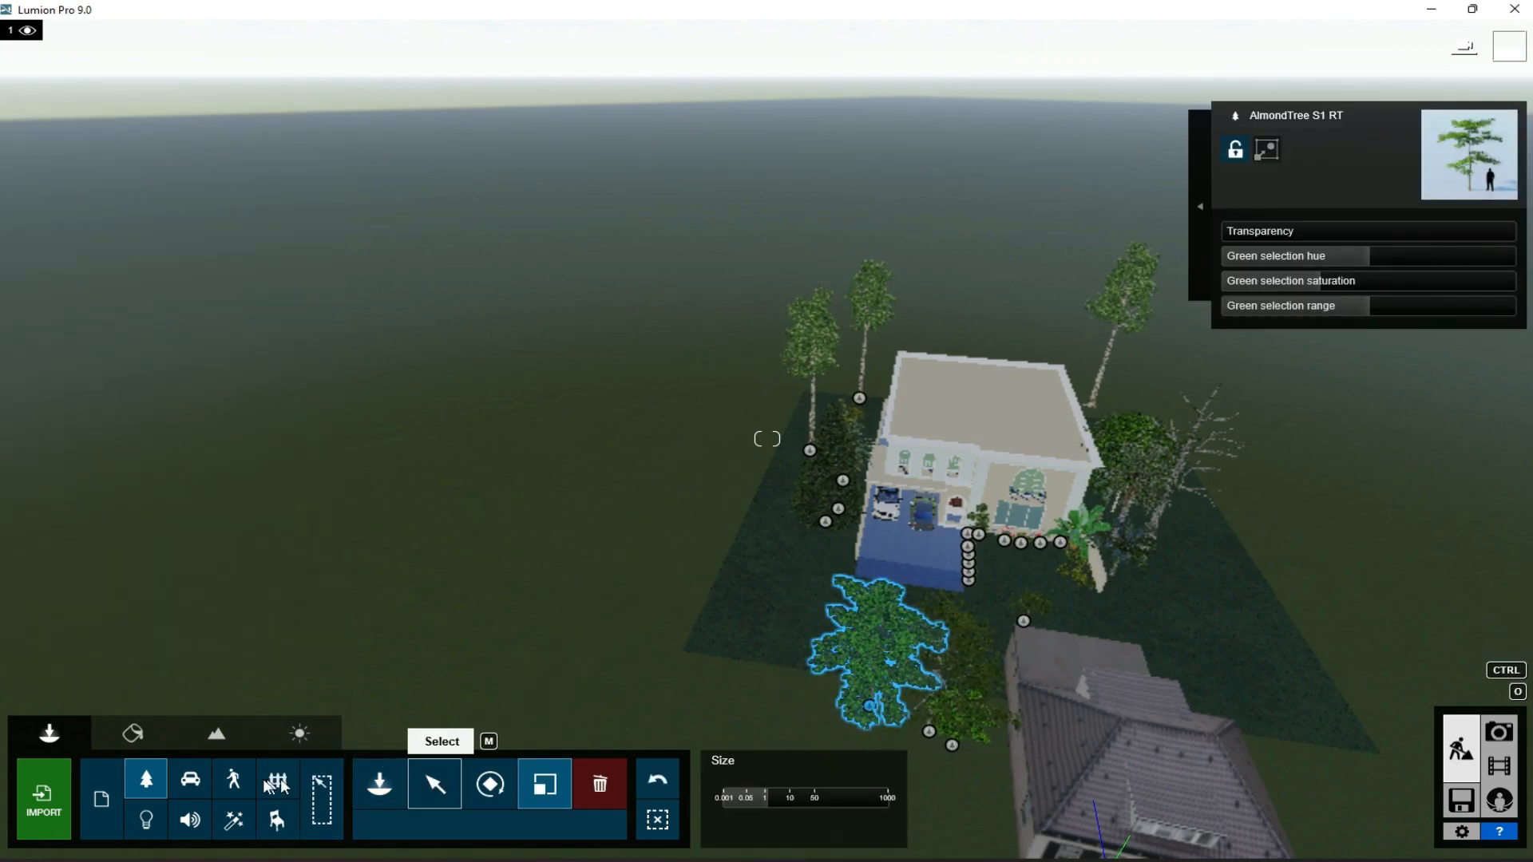
# - Rotate House NL 003 toward the classical house and check the window reflections in photo 1
pyautogui.click(452, 791)
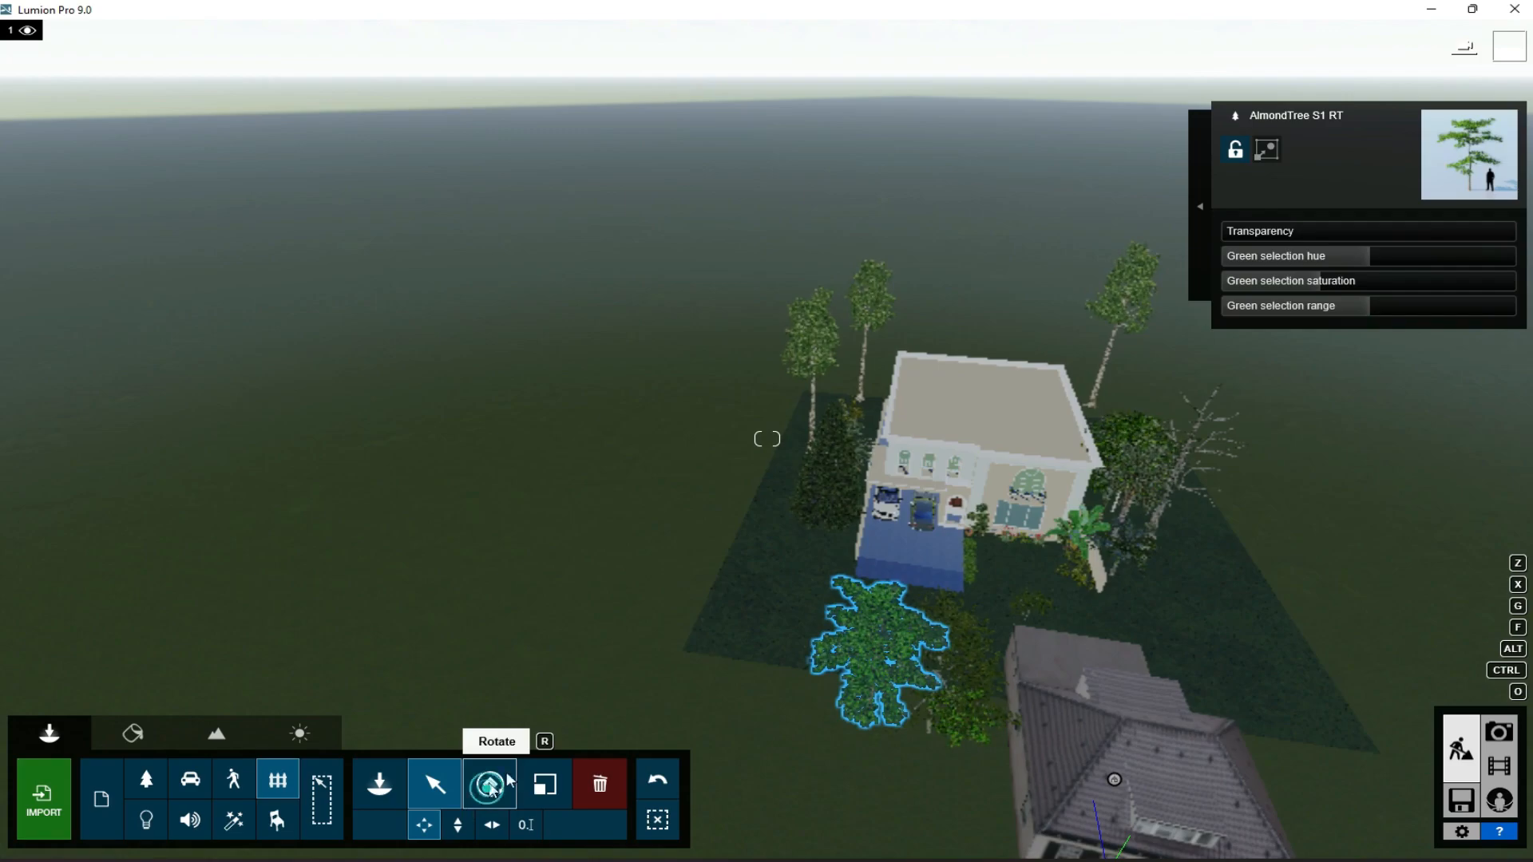
pyautogui.click(490, 791)
pyautogui.moveTo(1112, 780); pyautogui.dragTo(1089, 685)
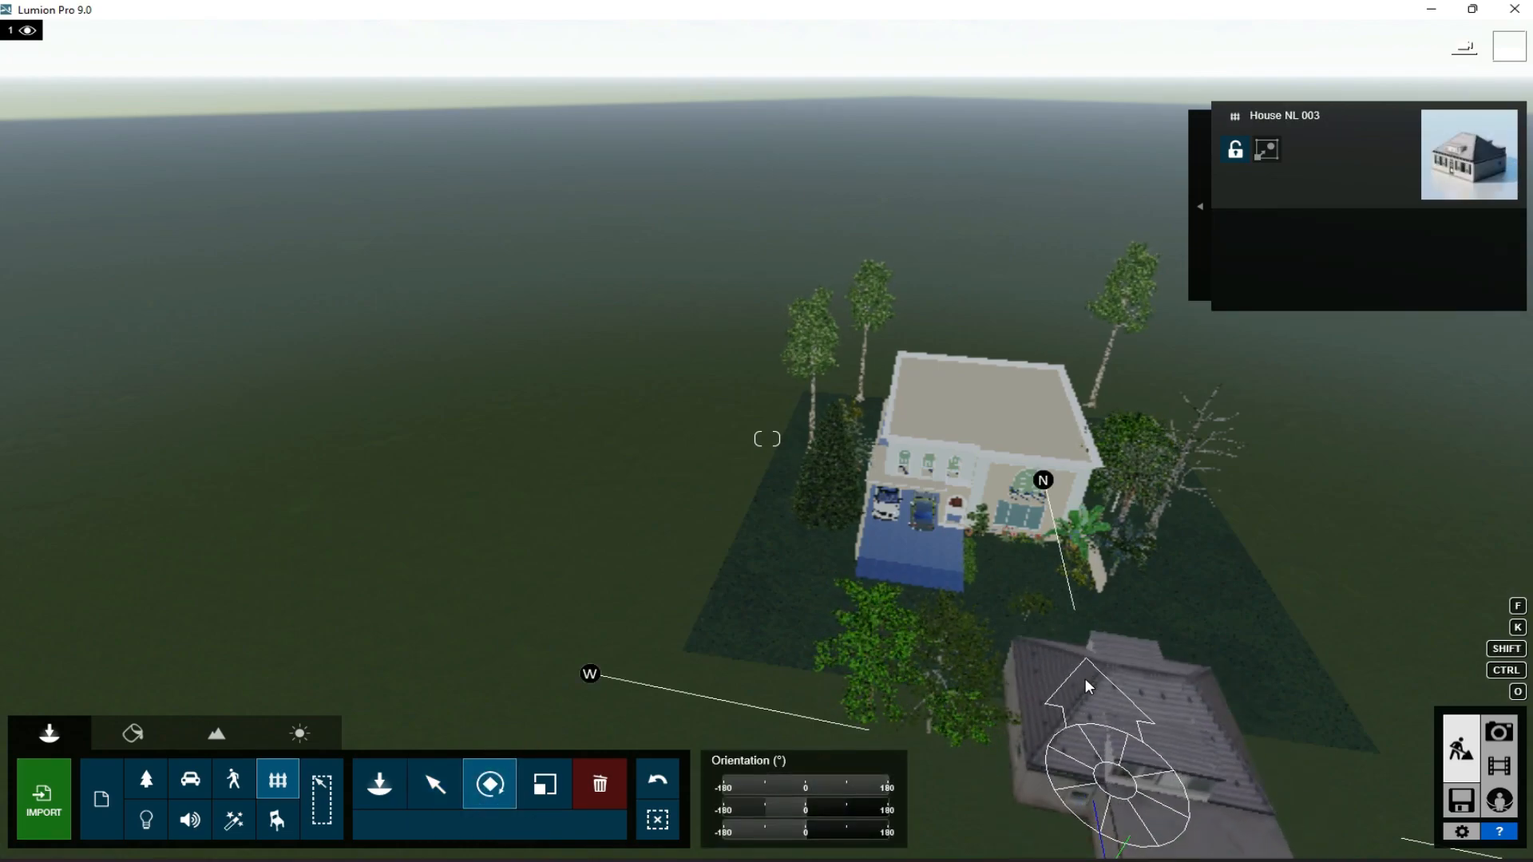
pyautogui.click(437, 785)
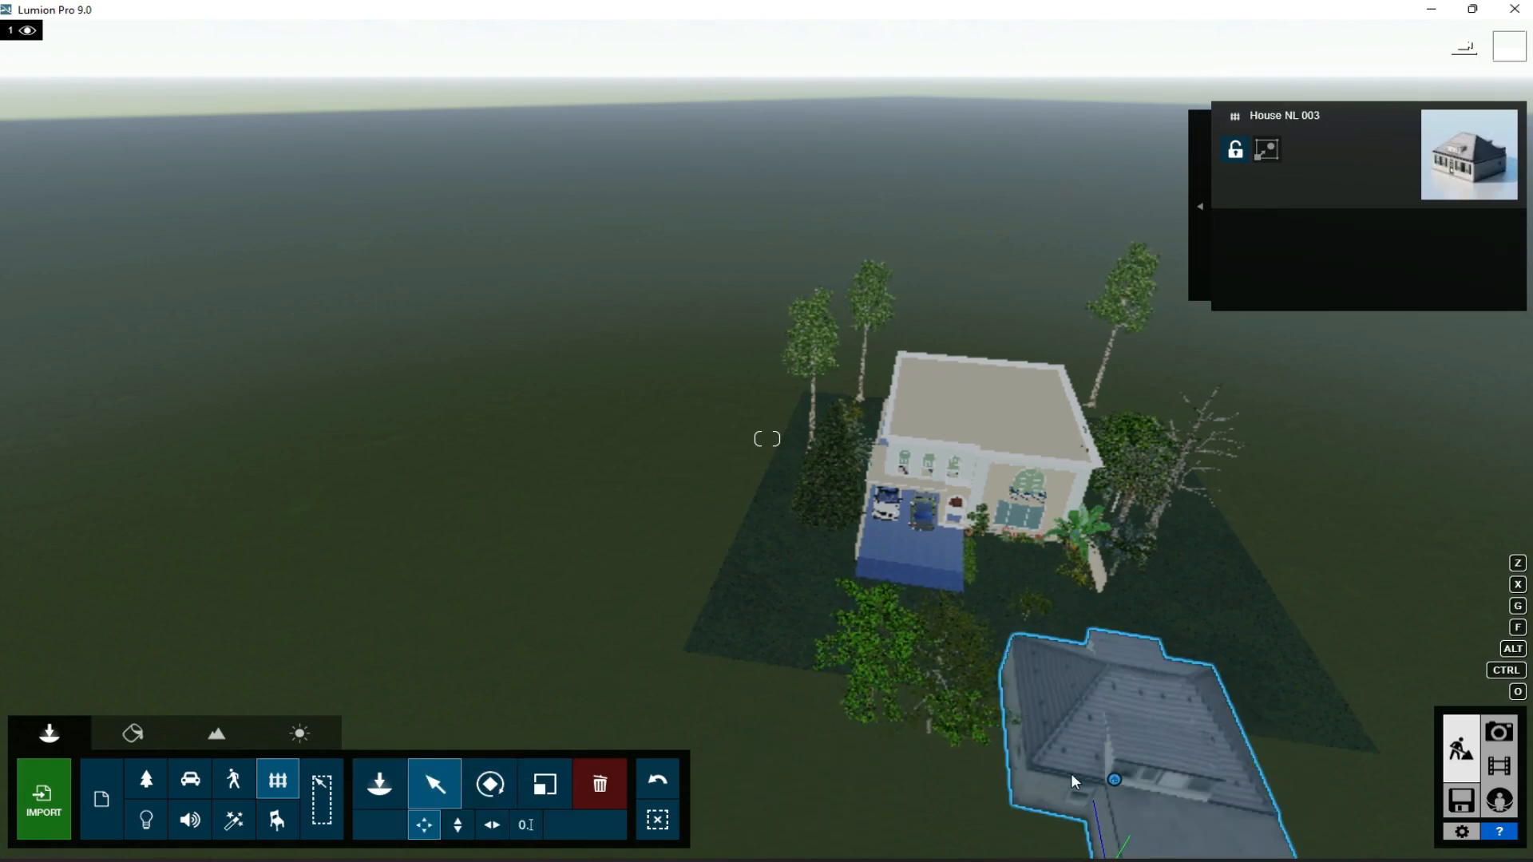
pyautogui.click(1500, 732)
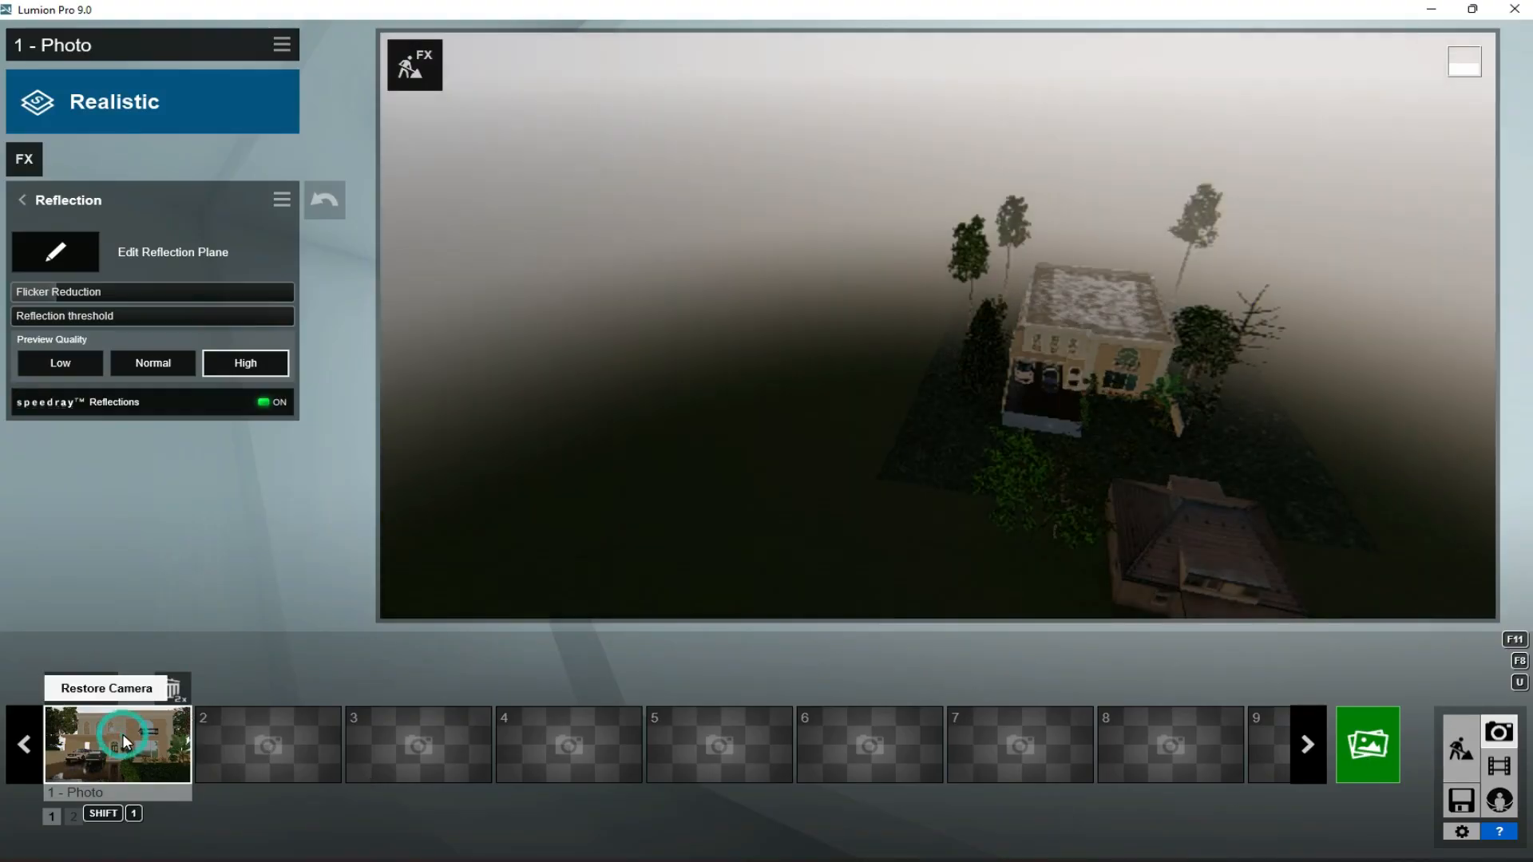
pyautogui.click(122, 736)
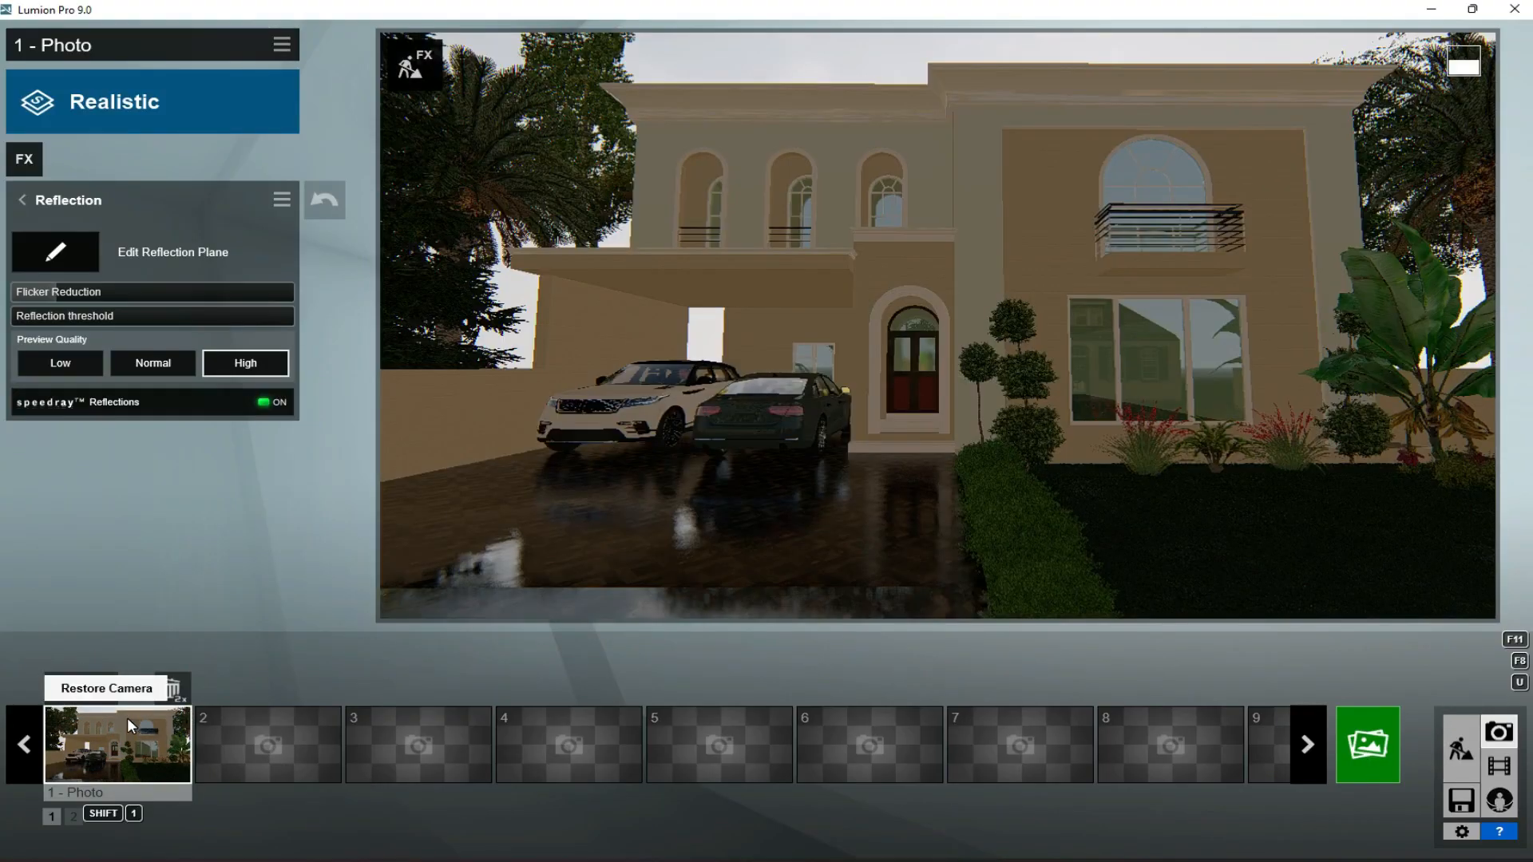
# - Move House NL 003 sideways, farther from the trees, and check its reflection in photo 1's large window
pyautogui.click(1460, 749)
pyautogui.press('s')
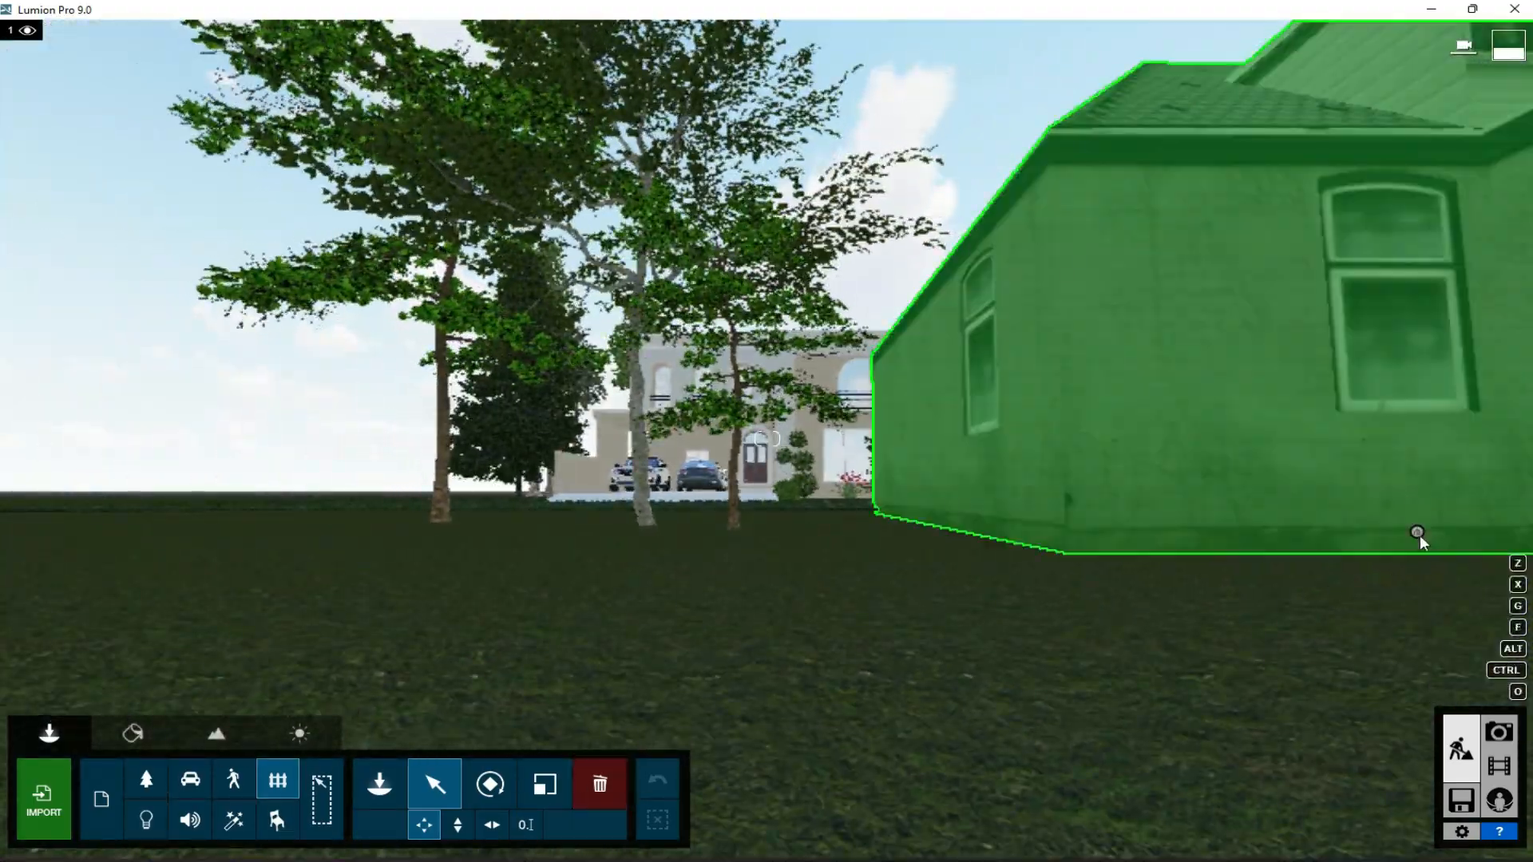
pyautogui.click(1425, 534)
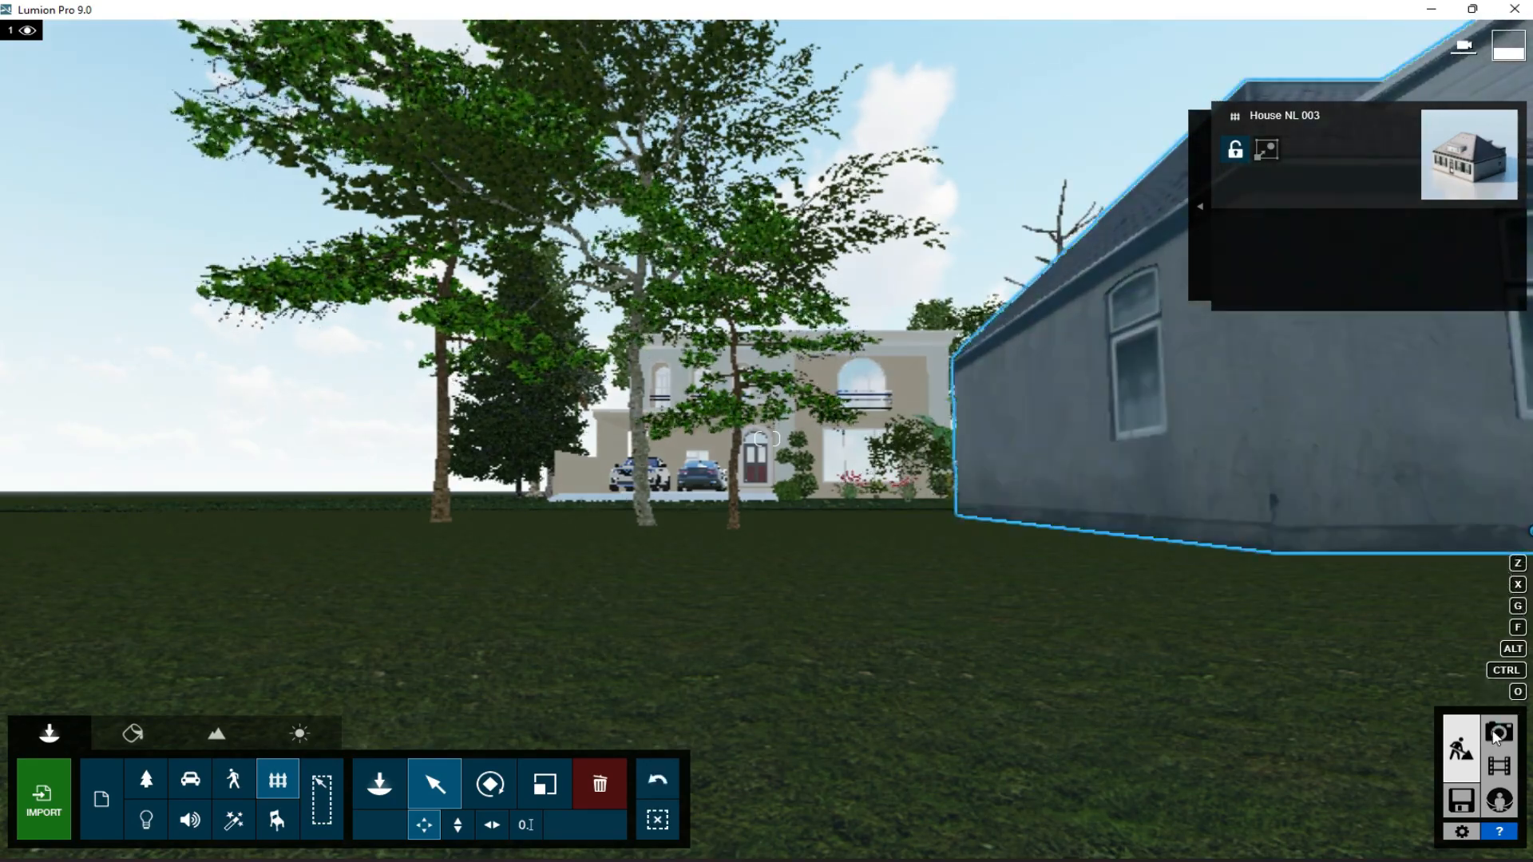
pyautogui.click(1490, 732)
pyautogui.click(140, 736)
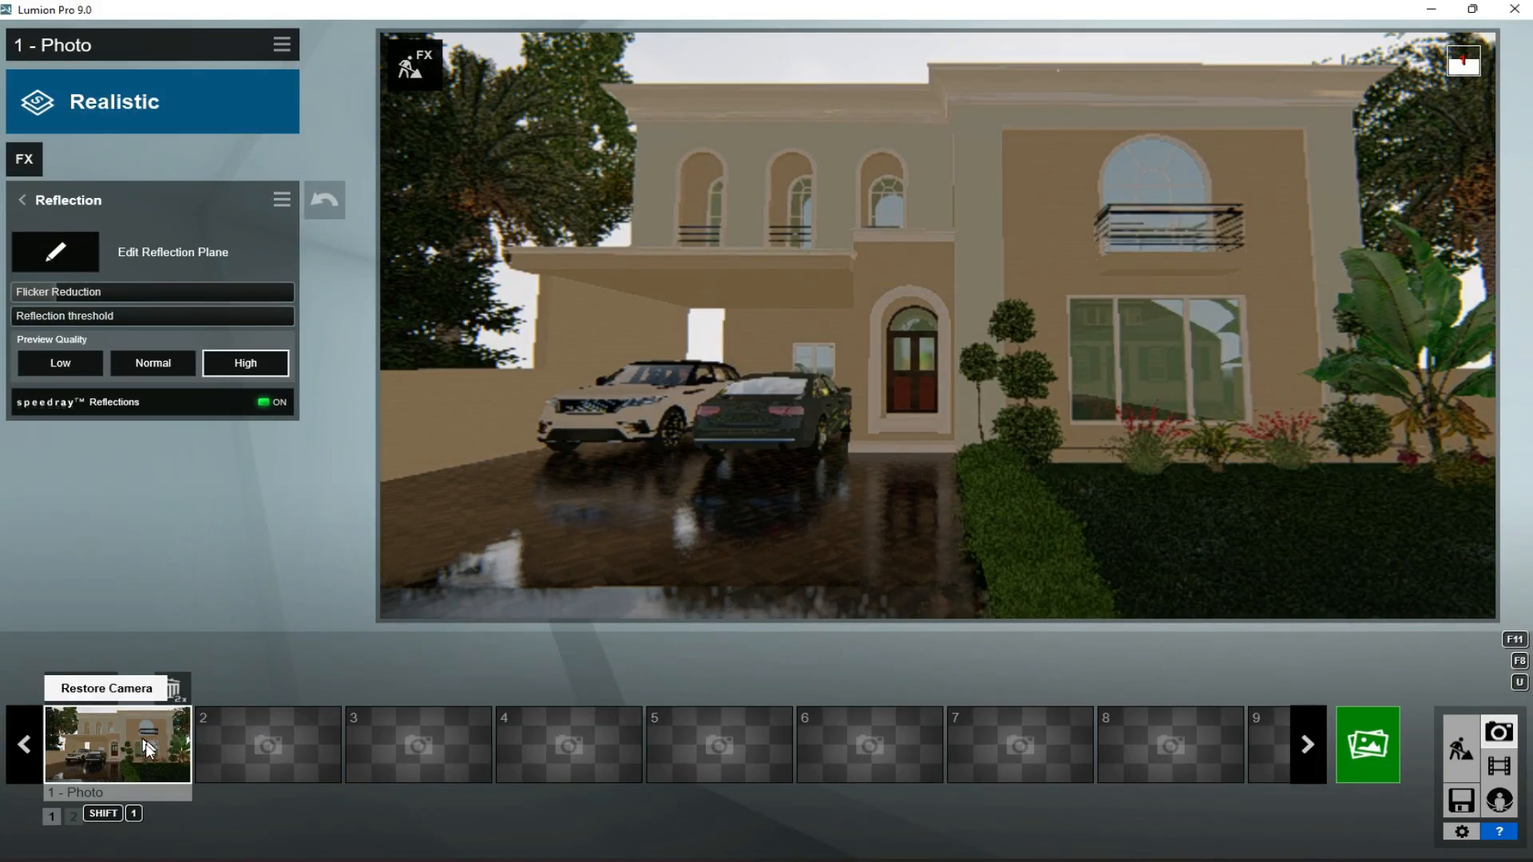
# - Set the temperature of photo 1's Color Correction effect to 0.2
pyautogui.click(51, 199)
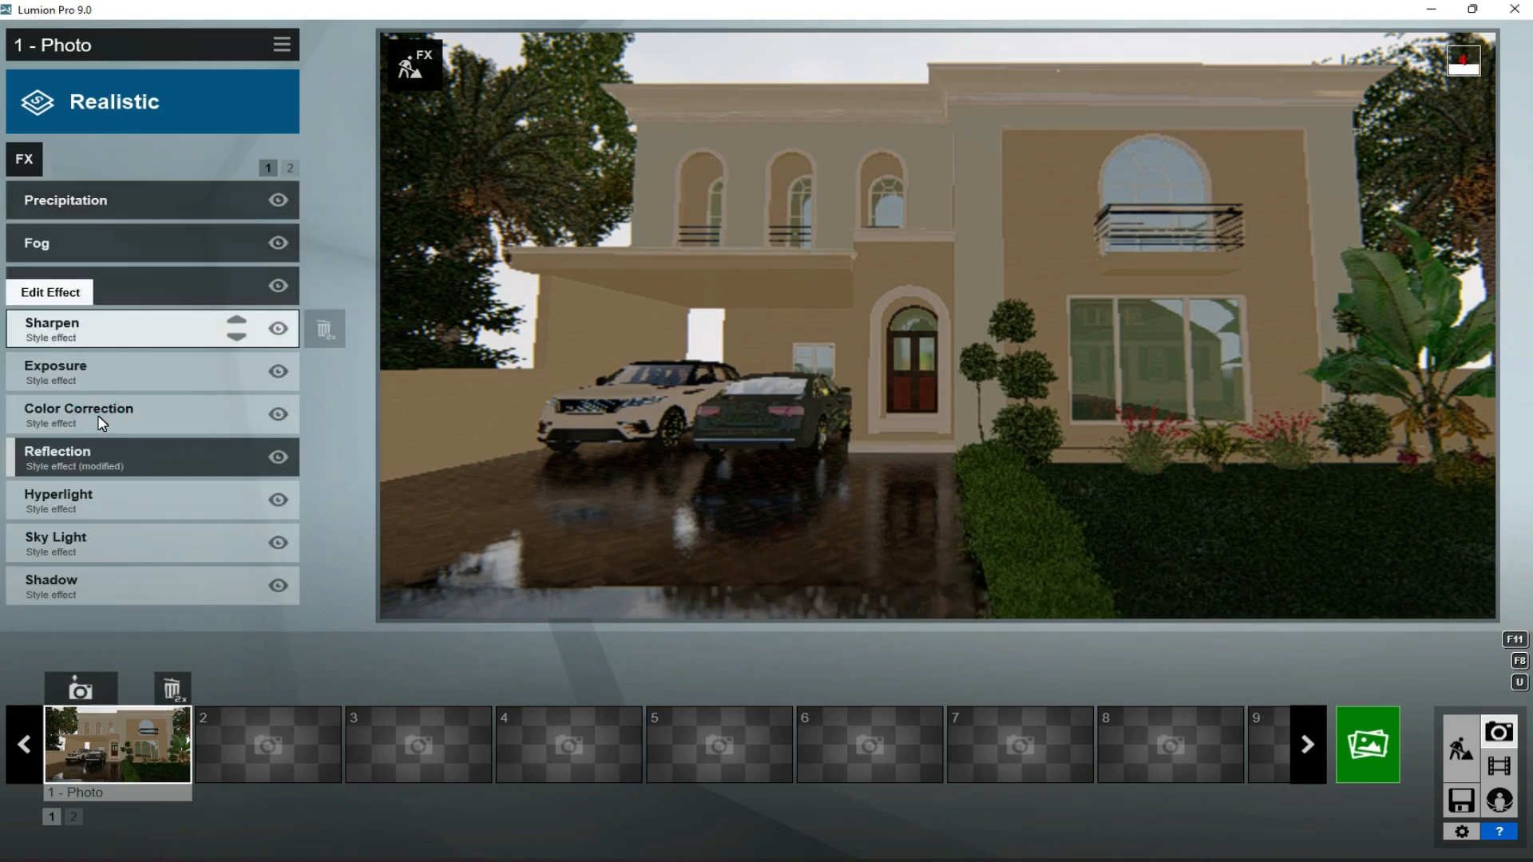
pyautogui.click(99, 422)
pyautogui.click(189, 233)
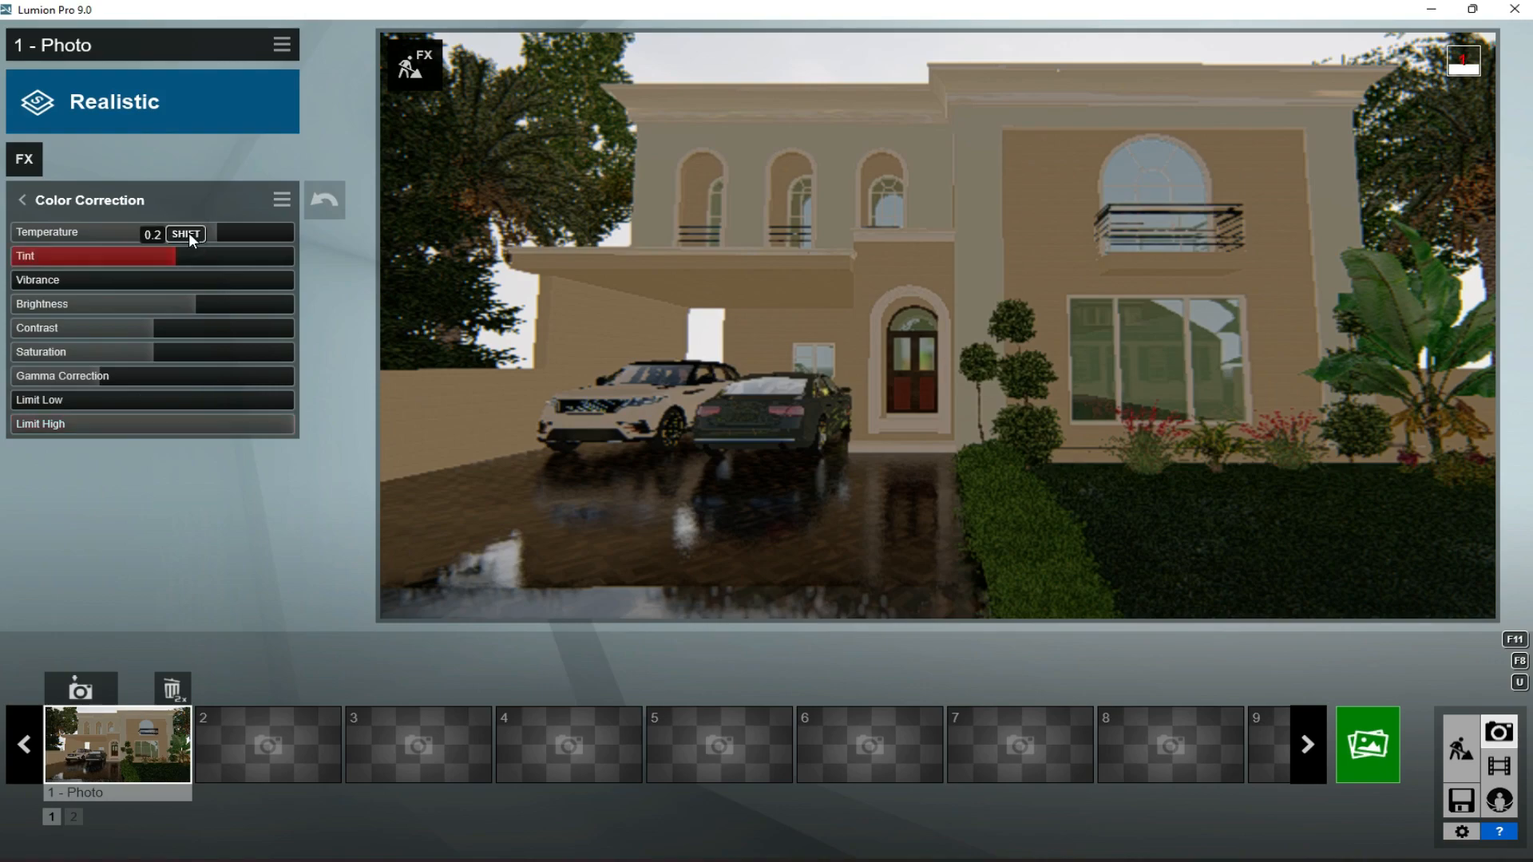
pyautogui.click(22, 204)
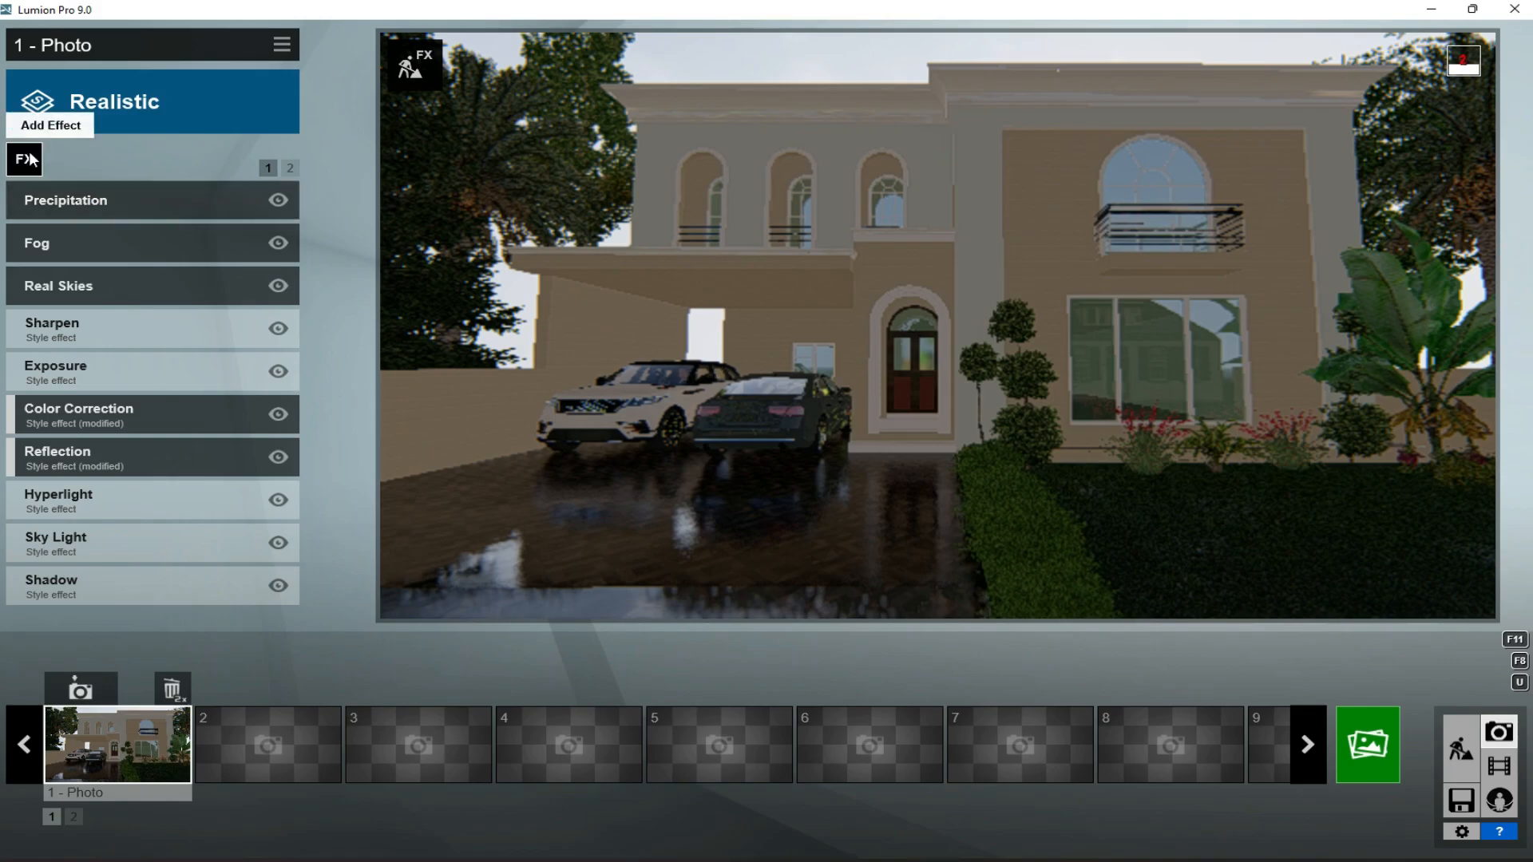
# - Add the 2-Point Perspective camera effect to photo 1
pyautogui.click(31, 156)
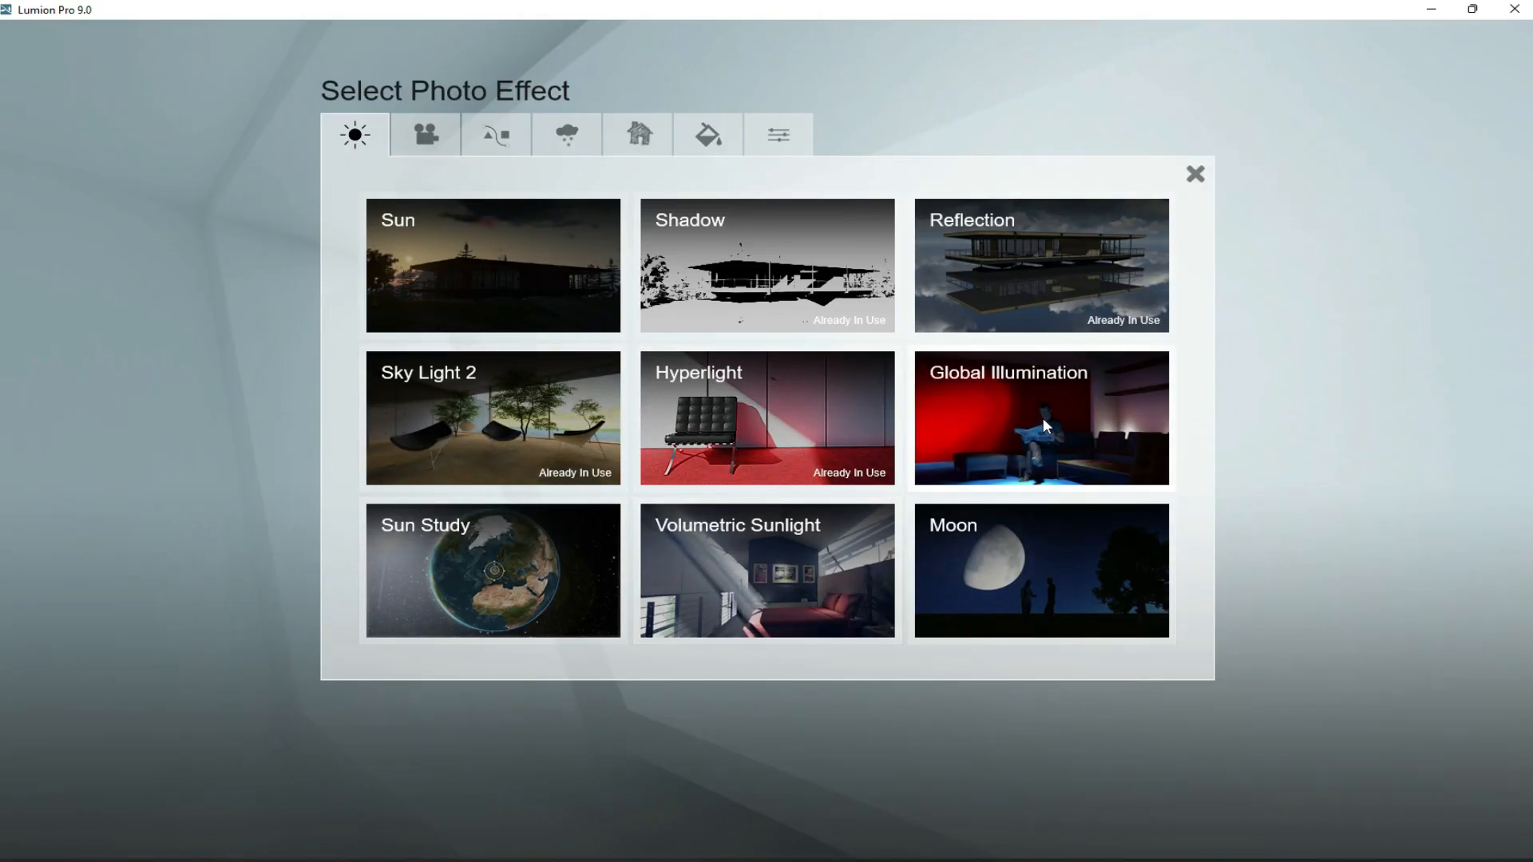
pyautogui.click(426, 134)
pyautogui.click(995, 294)
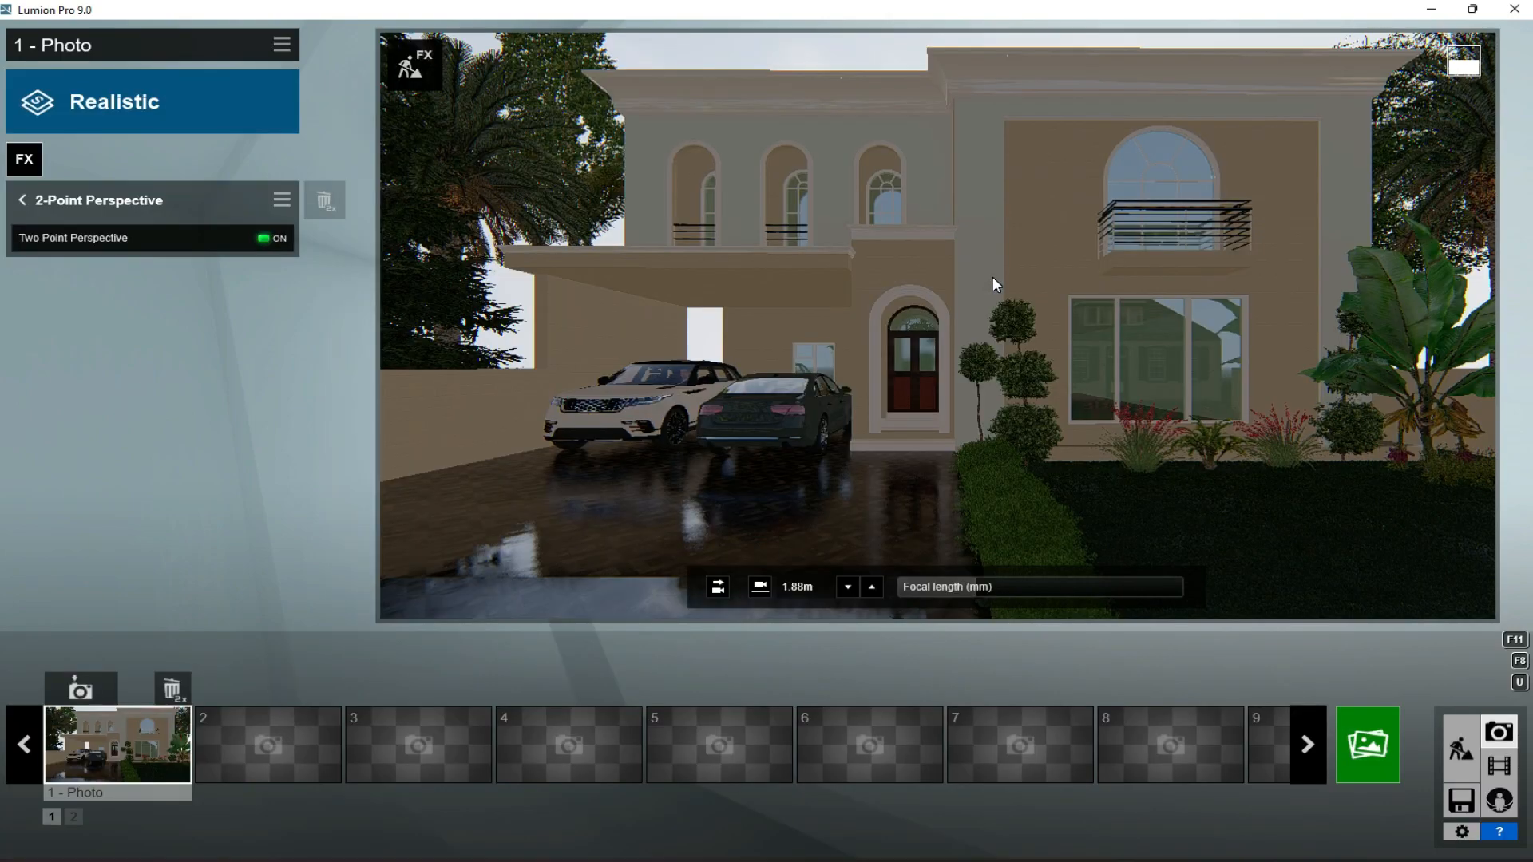
# - Render photo 1 at Desktop resolution (1920x1080) and save the image as "1st render"
pyautogui.click(1370, 741)
pyautogui.click(550, 666)
pyautogui.write('1st render')
pyautogui.press('Return')
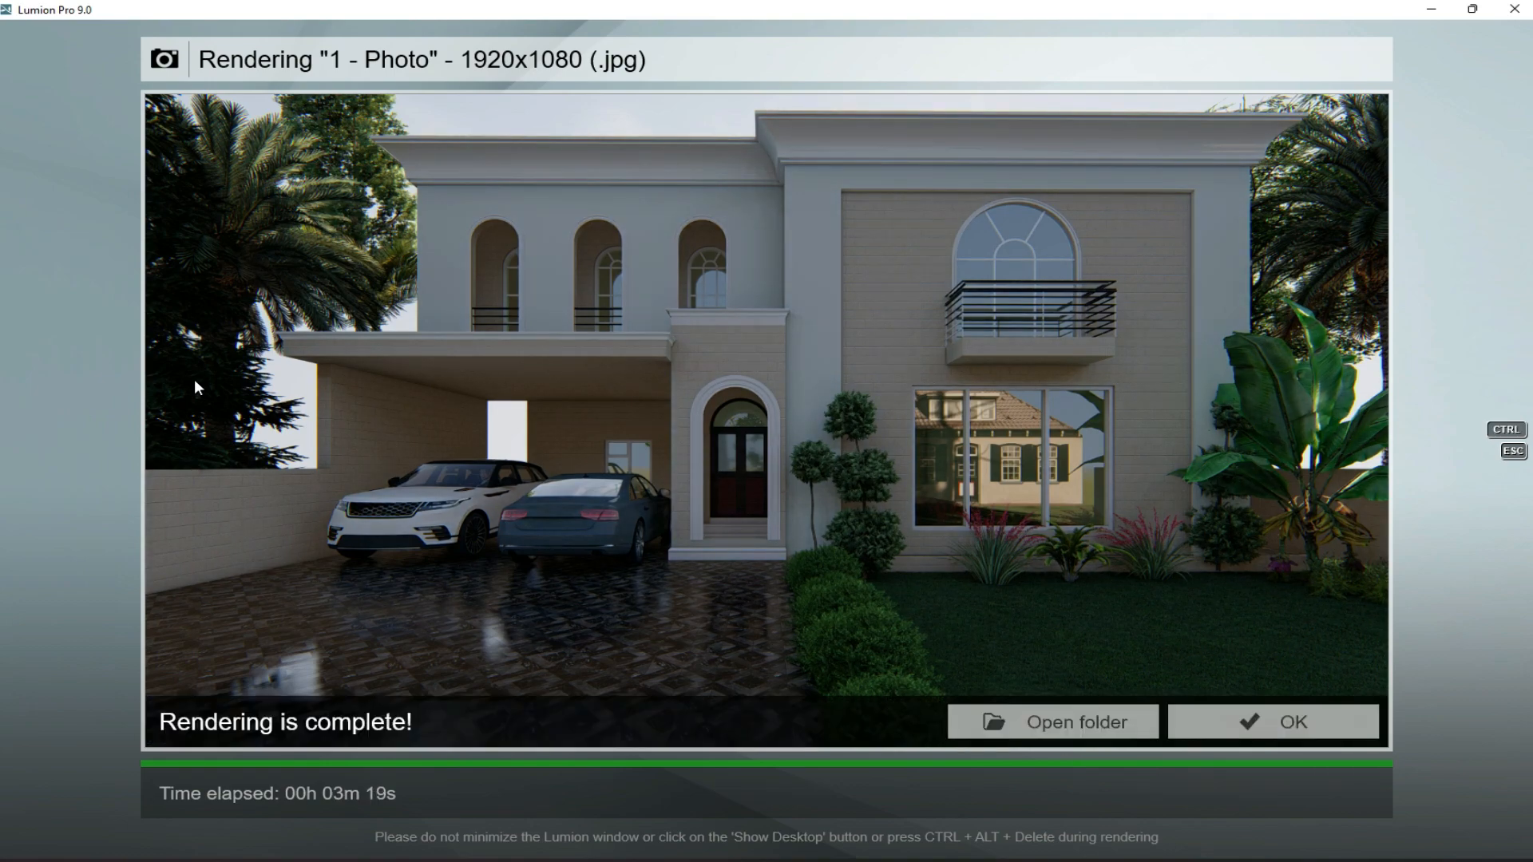
pyautogui.click(1214, 718)
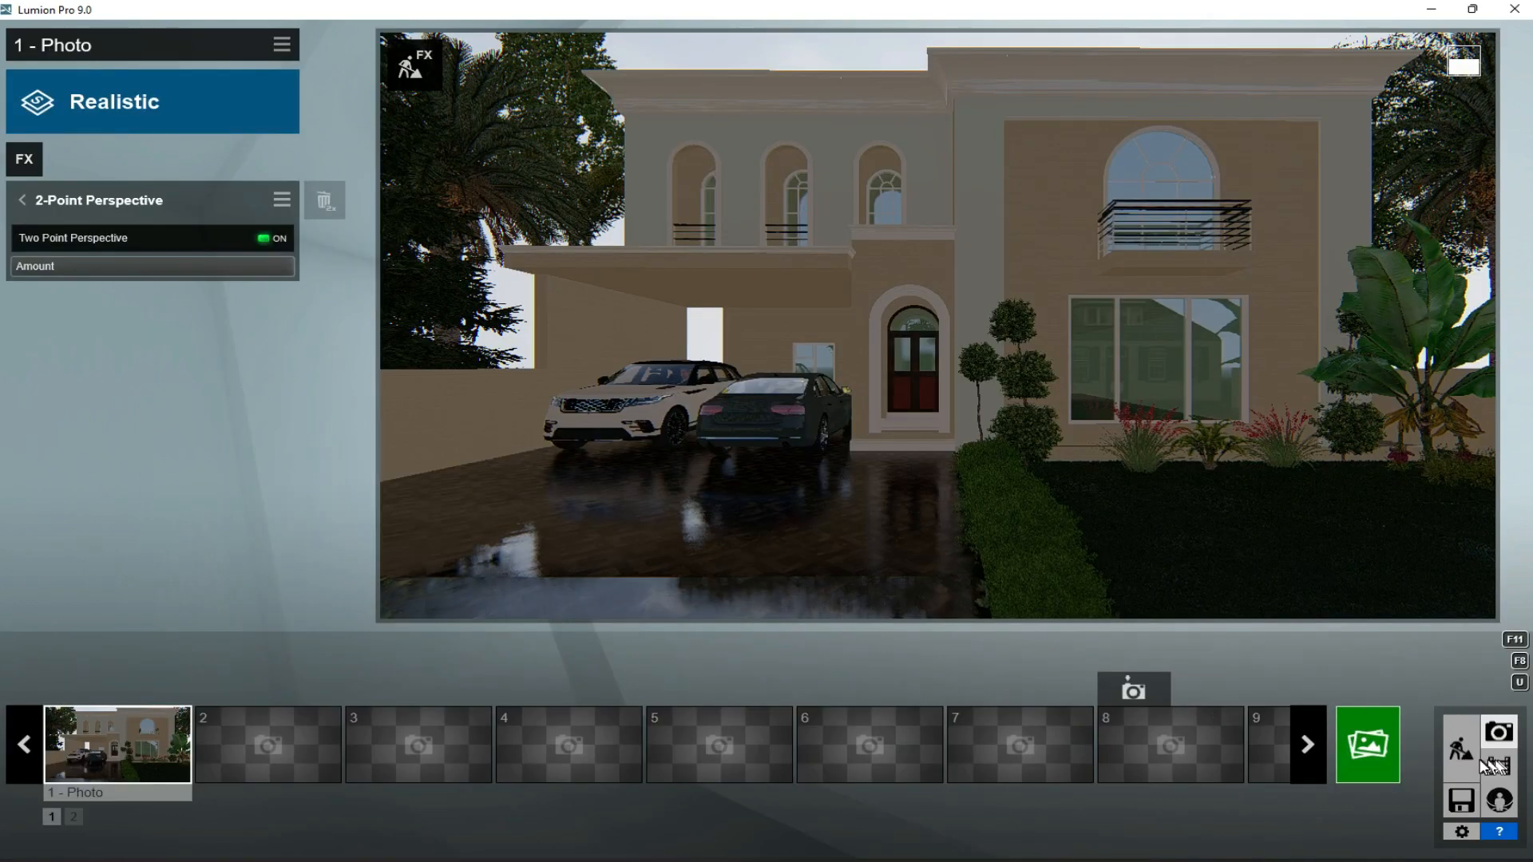
# - Recolor the dark sedan (Car HD 007) in the driveway to a near-white paint in build mode
pyautogui.click(1468, 753)
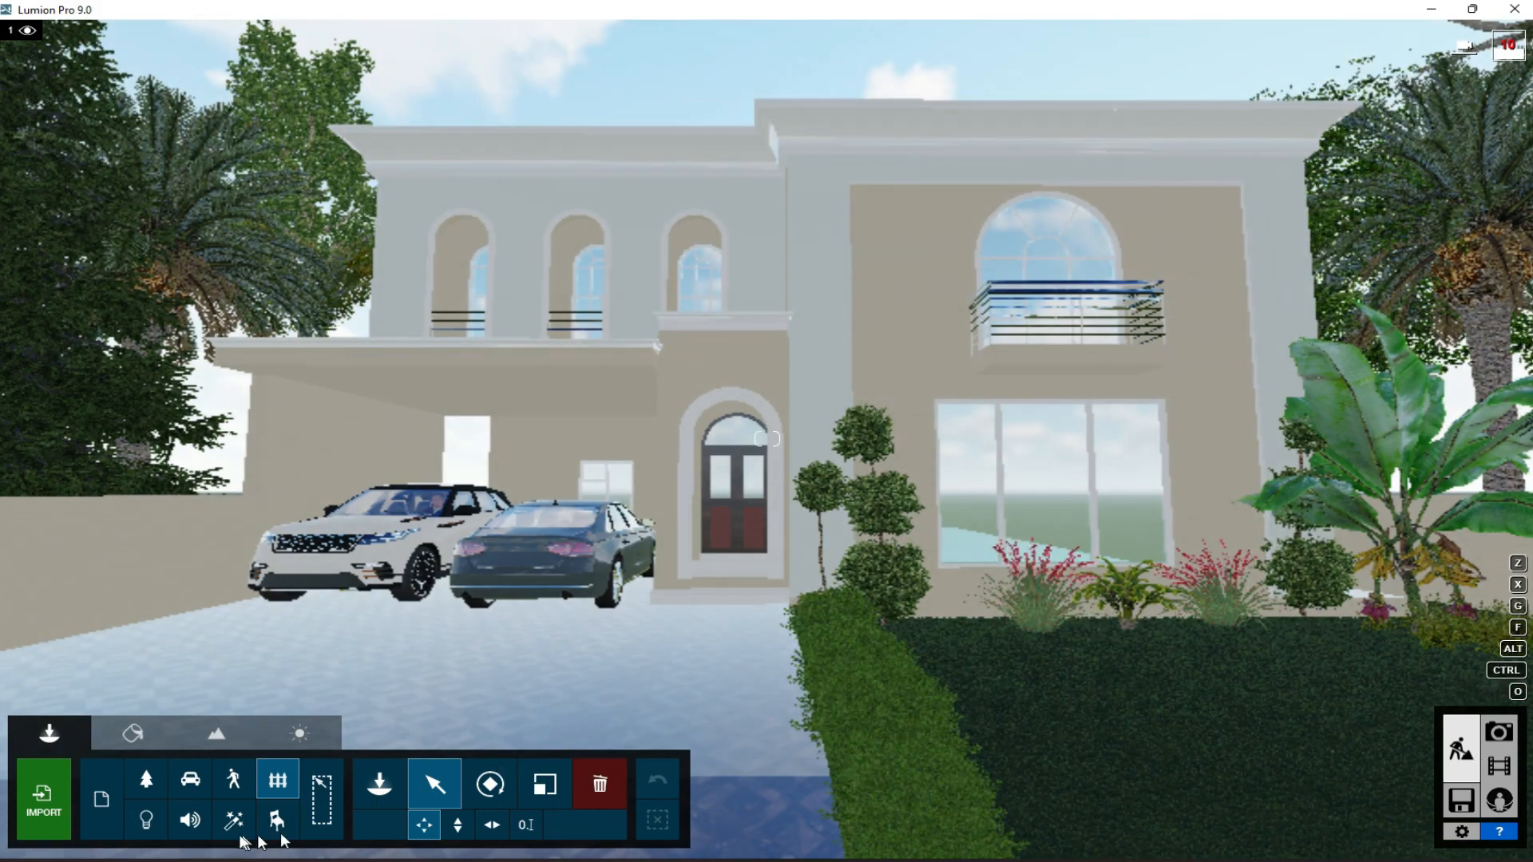
pyautogui.click(569, 559)
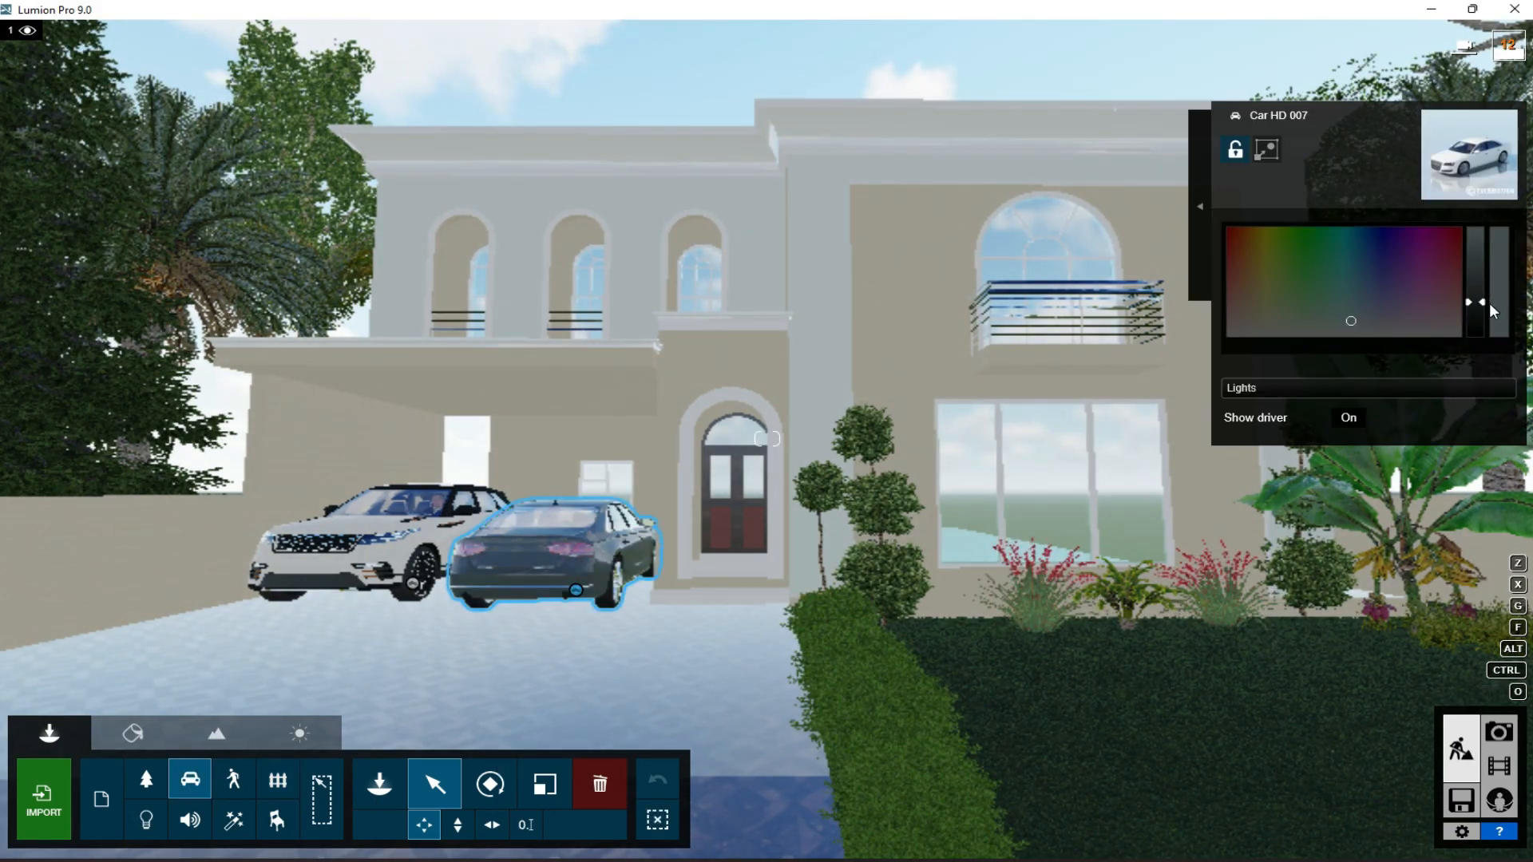
pyautogui.moveTo(1476, 301)
pyautogui.mouseDown()
pyautogui.moveTo(1476, 243)
pyautogui.moveTo(1476, 283)
pyautogui.mouseUp()
pyautogui.moveTo(1346, 325); pyautogui.dragTo(1248, 341)
pyautogui.click(1463, 286)
pyautogui.click(1236, 333)
pyautogui.moveTo(1476, 261); pyautogui.dragTo(1474, 237)
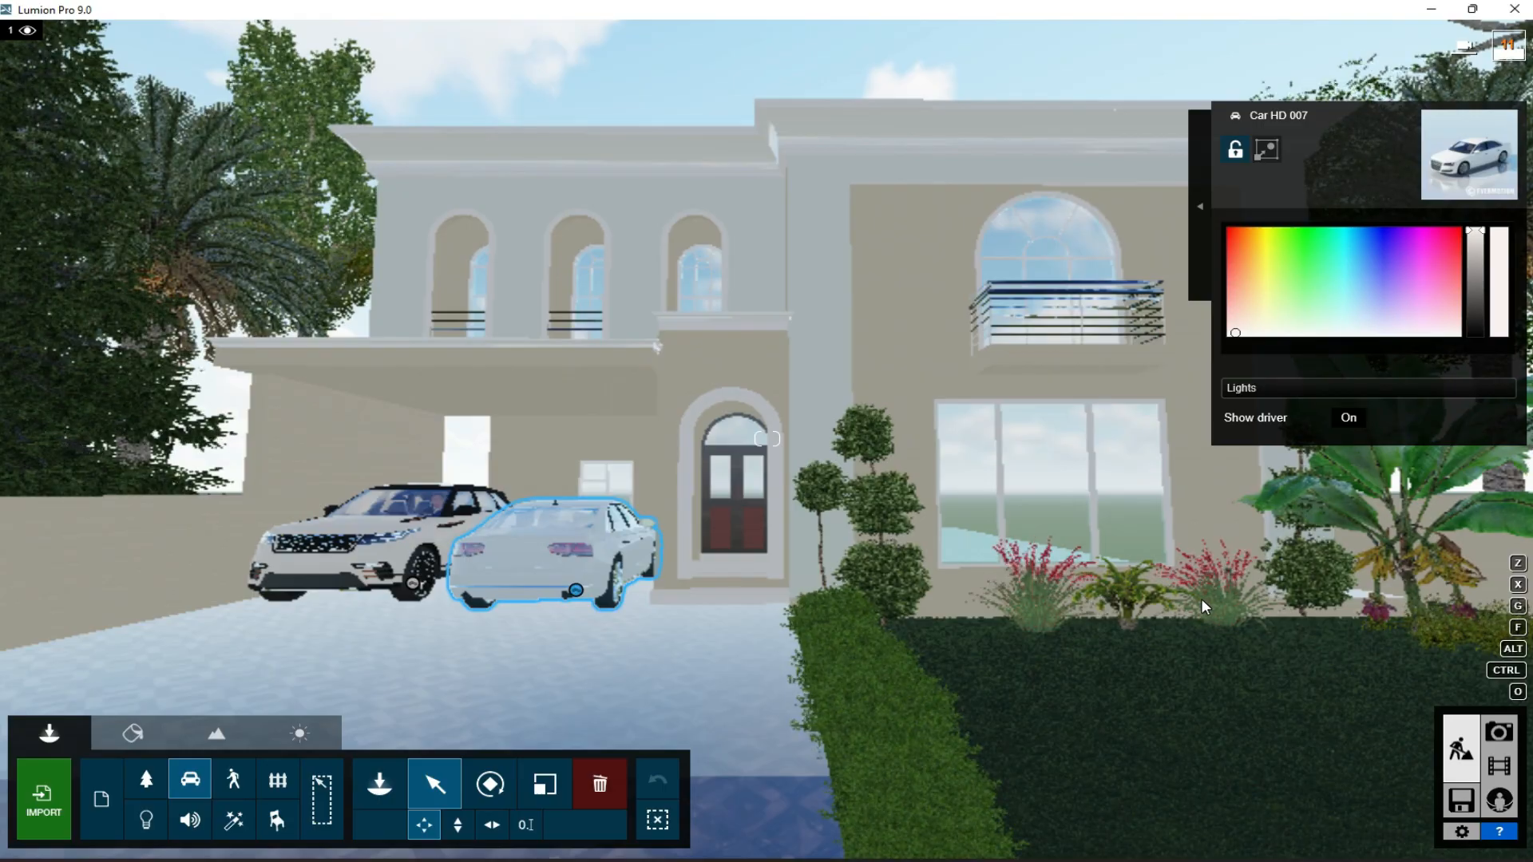
# - Delete House NL 003 from the lawn opposite the classical house
pyautogui.scroll(-5, 1205, 605)
pyautogui.scroll(-6, 1201, 607)
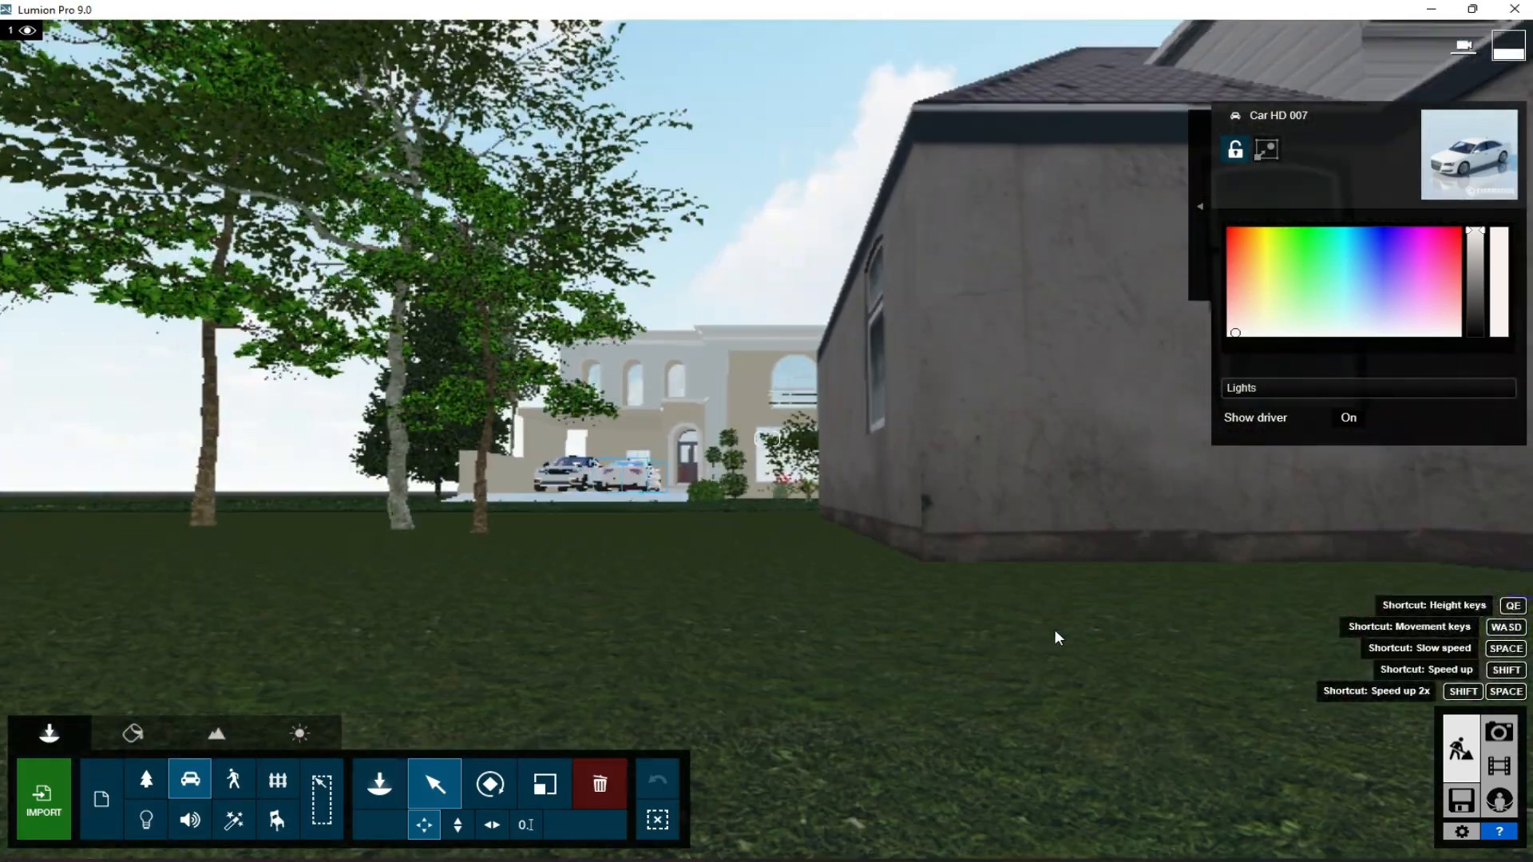
pyautogui.click(279, 789)
pyautogui.click(1349, 536)
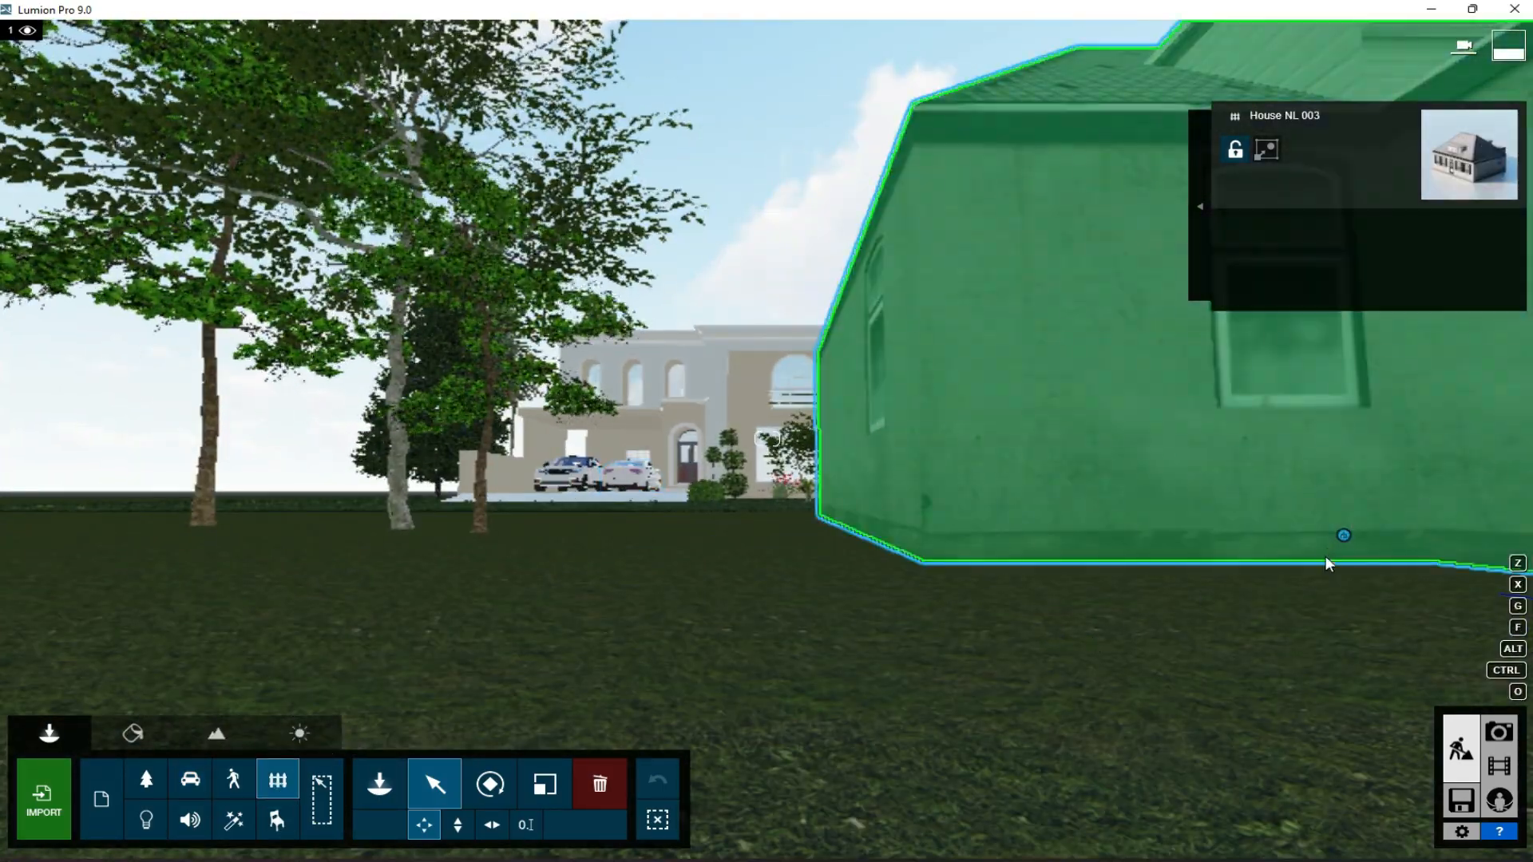
pyautogui.click(600, 785)
pyautogui.click(1335, 537)
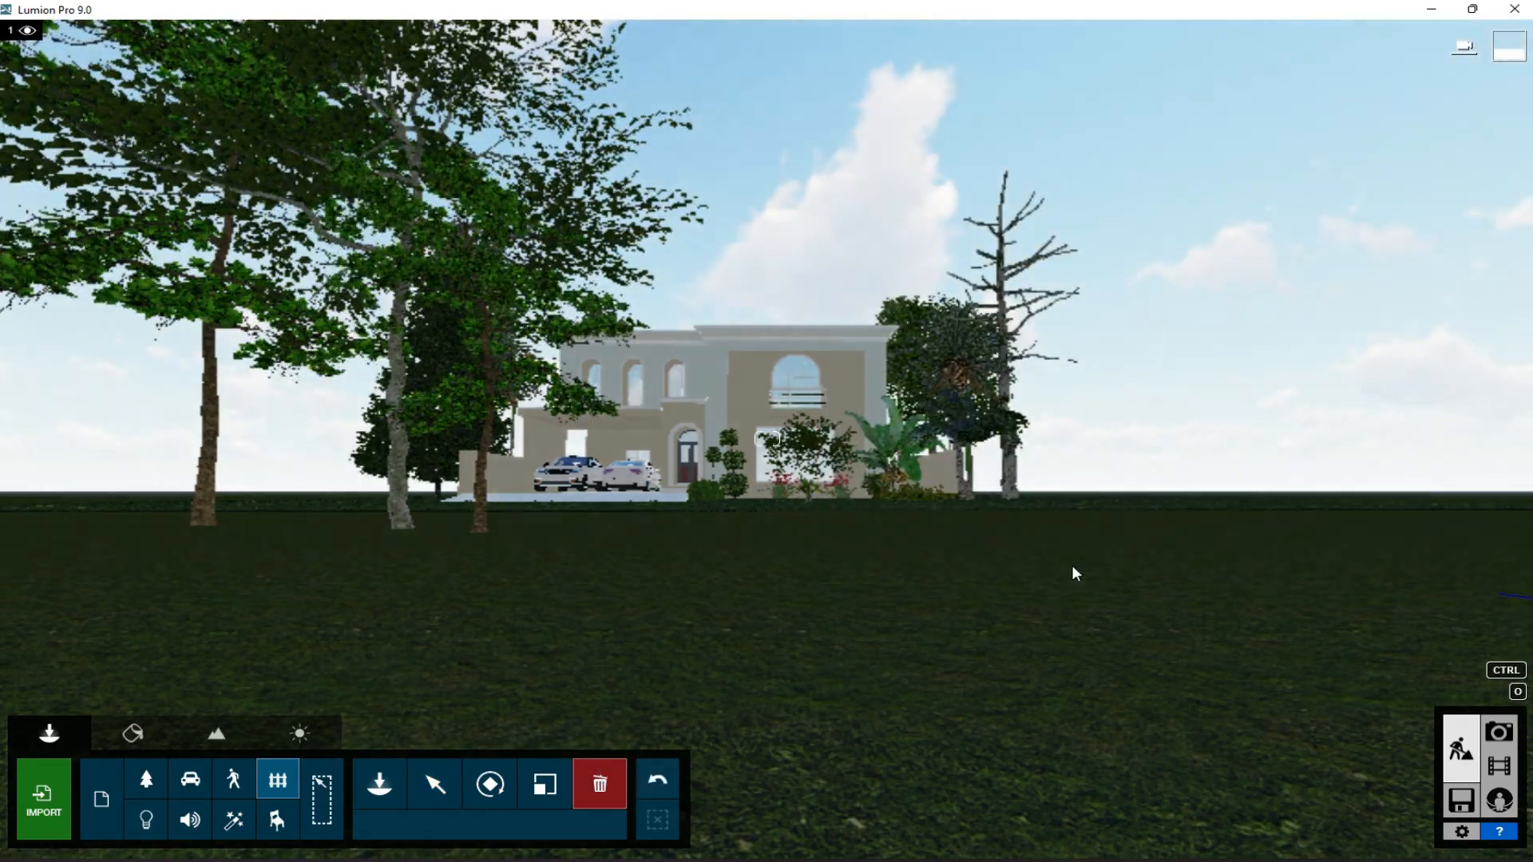
# - Mass-place a line of mixed trees on the lawn opposite the house, trimming the species set, and check photo 1's window reflections
pyautogui.click(147, 780)
pyautogui.click(379, 784)
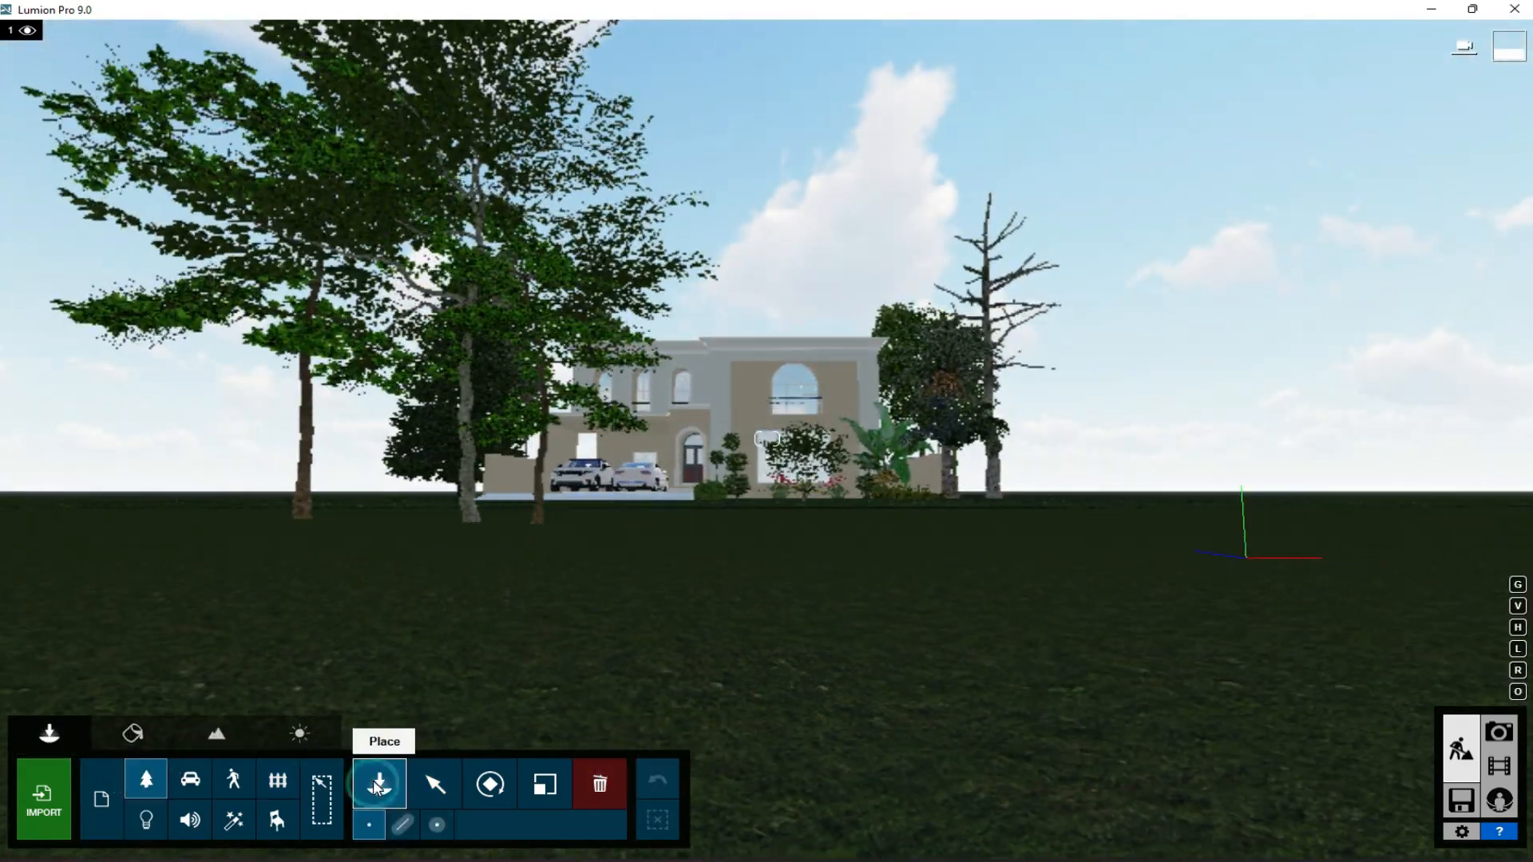
pyautogui.click(402, 823)
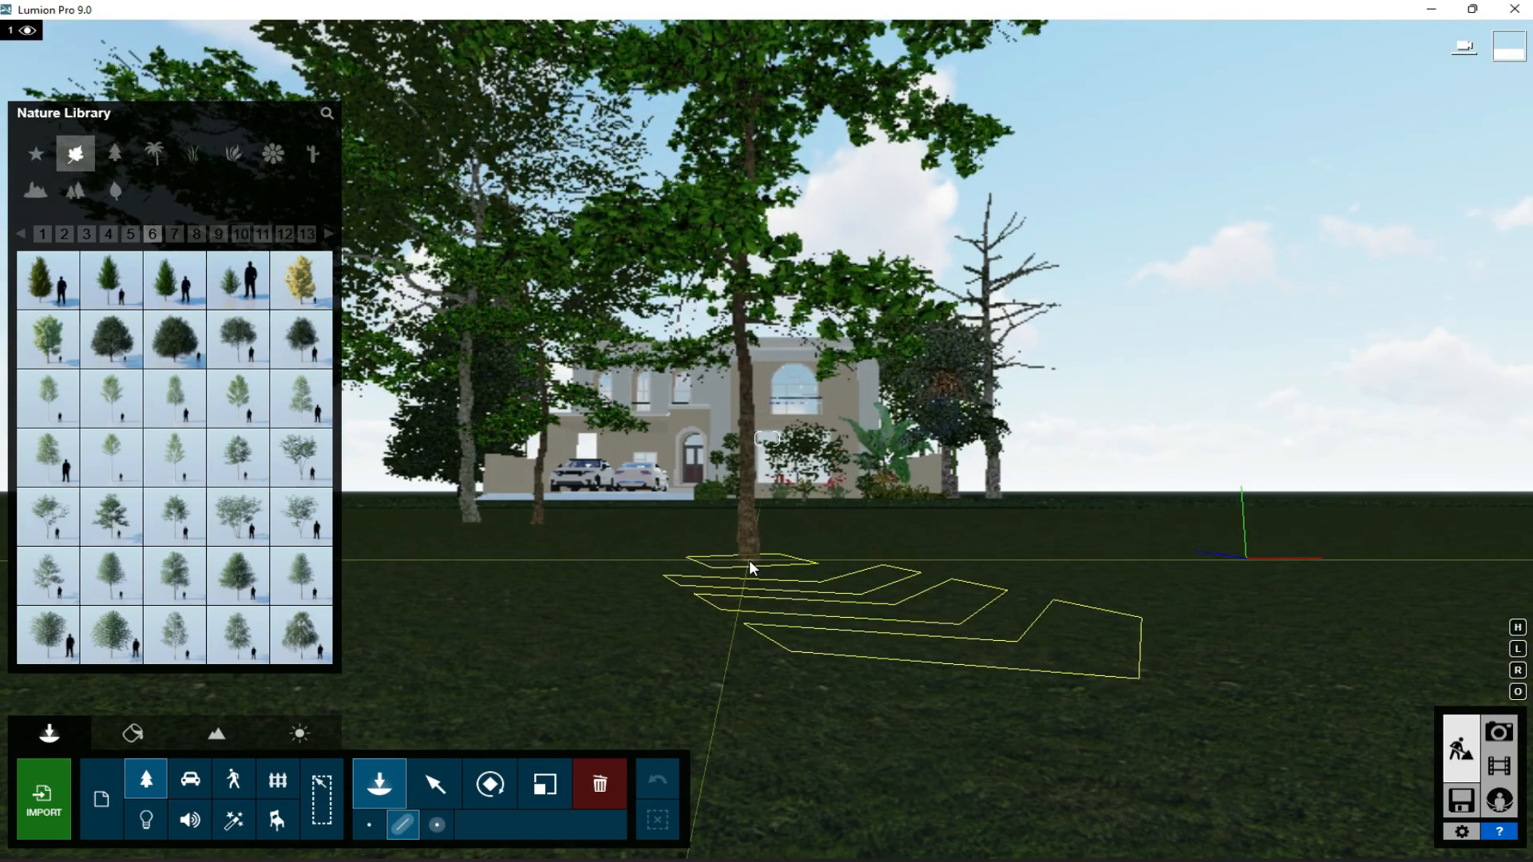
pyautogui.click(749, 559)
pyautogui.click(1513, 534)
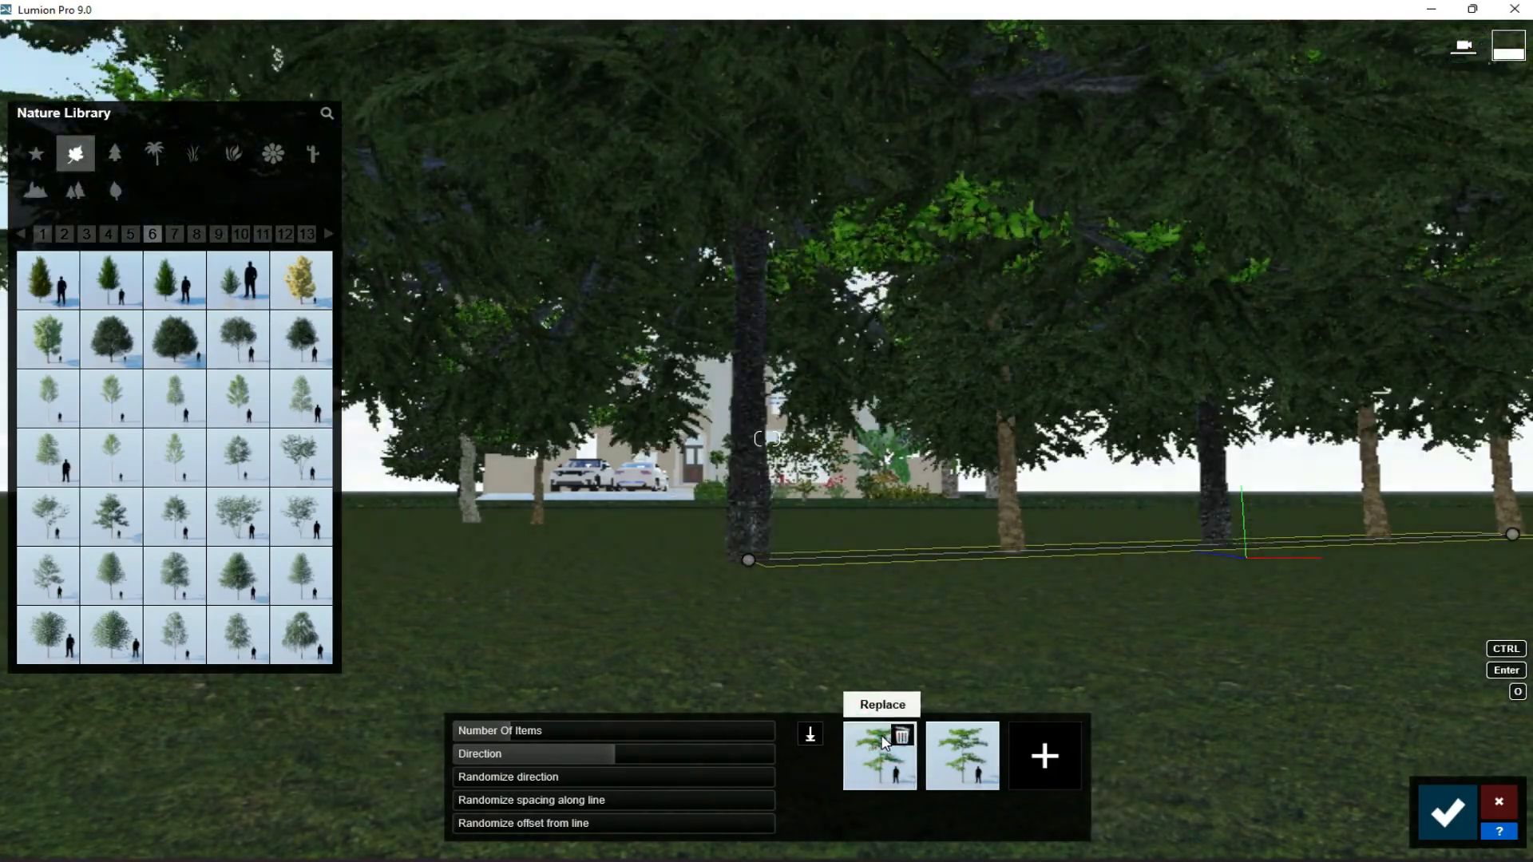
pyautogui.click(885, 743)
pyautogui.click(1447, 813)
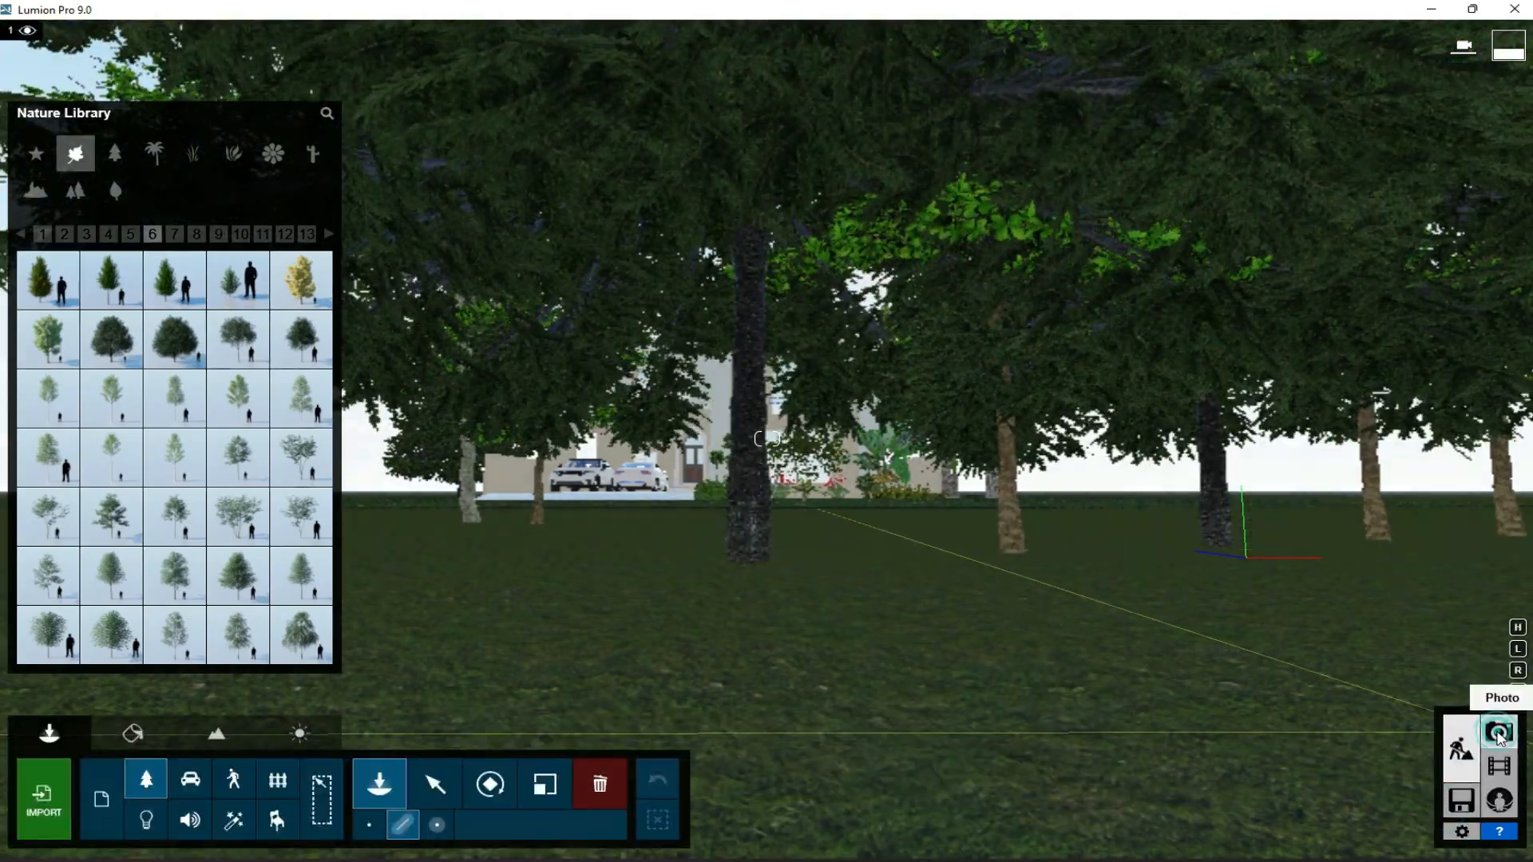
pyautogui.click(1490, 736)
pyautogui.click(106, 742)
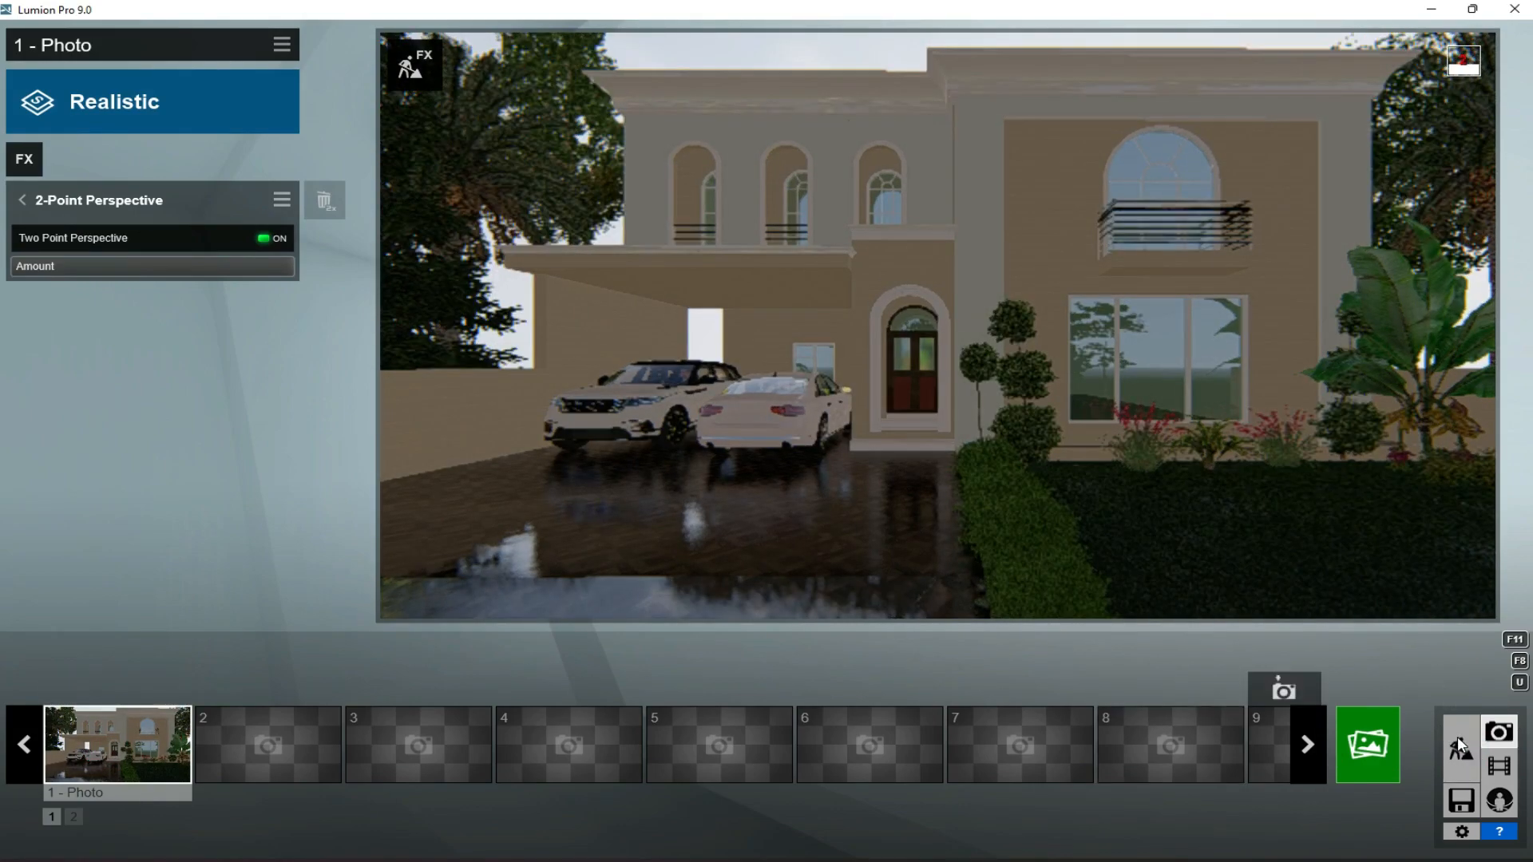
# - Mass-place a second line of the same two tree species beside the first row opposite the house
pyautogui.click(1461, 748)
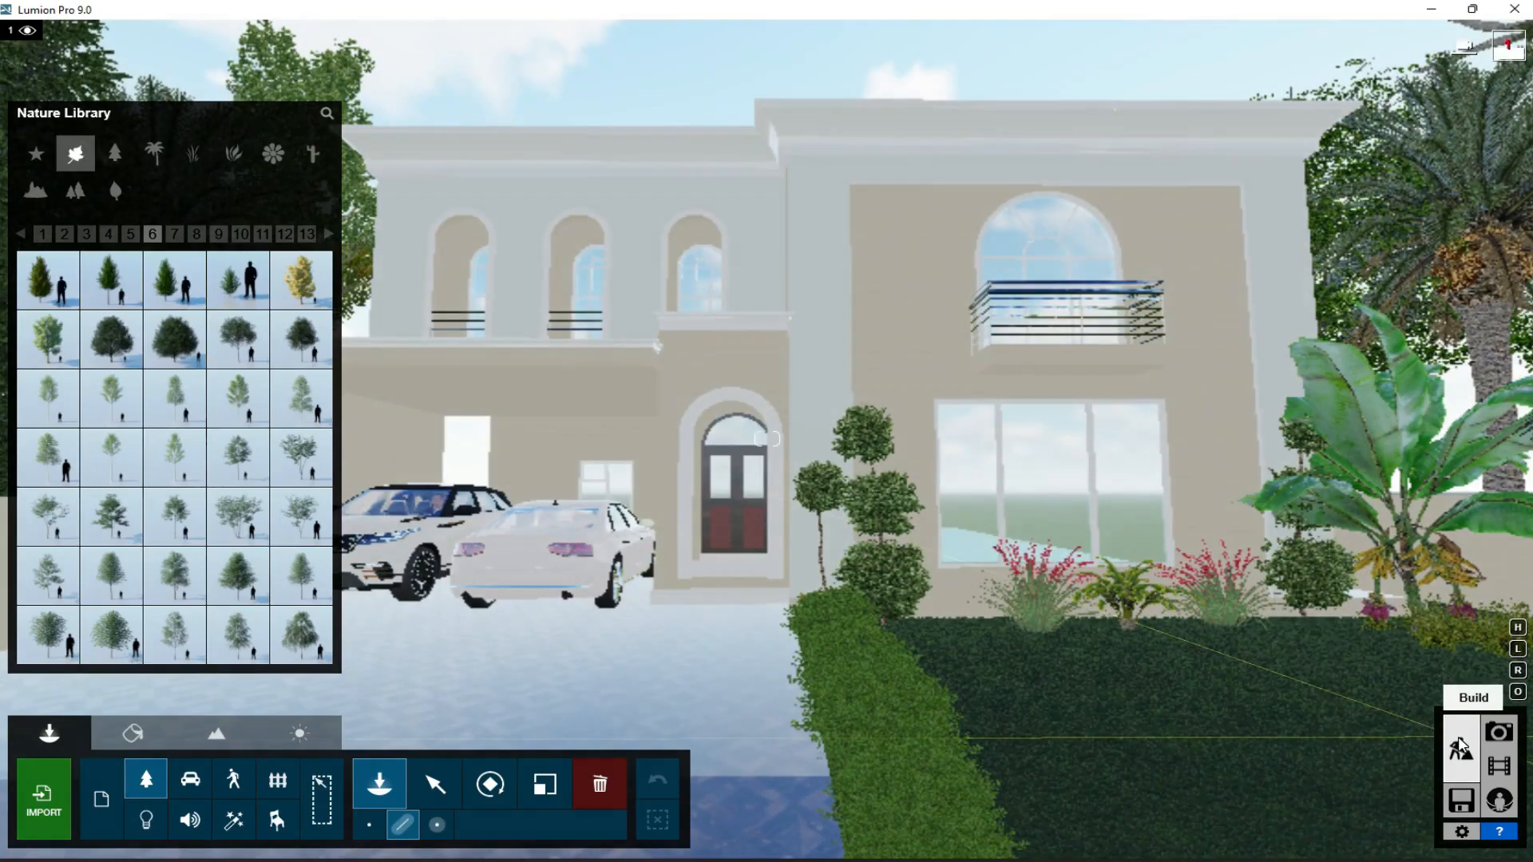
pyautogui.press('s')
pyautogui.press('d')
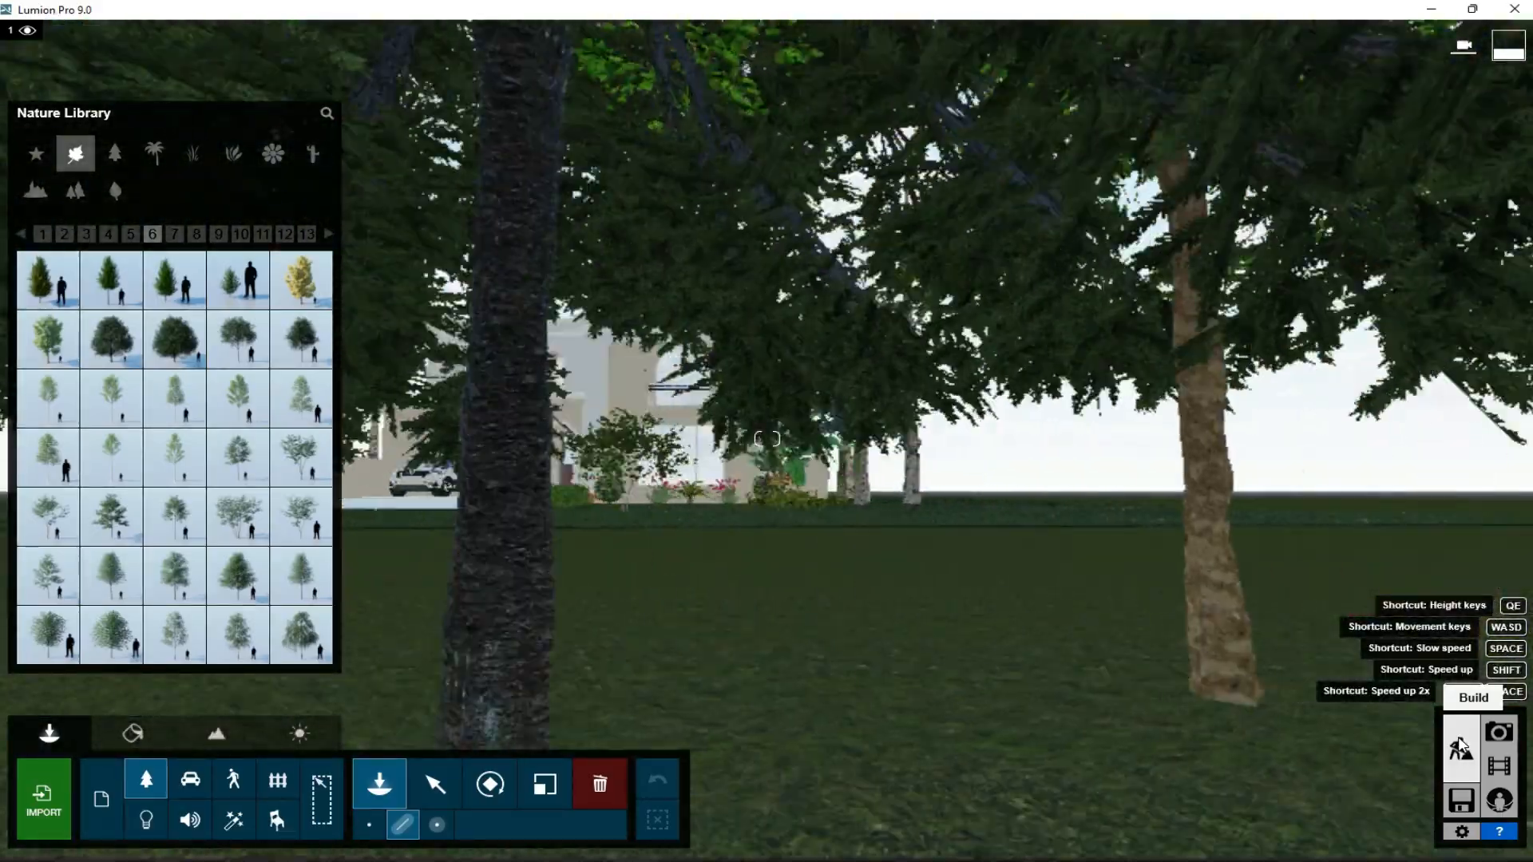
pyautogui.click(812, 553)
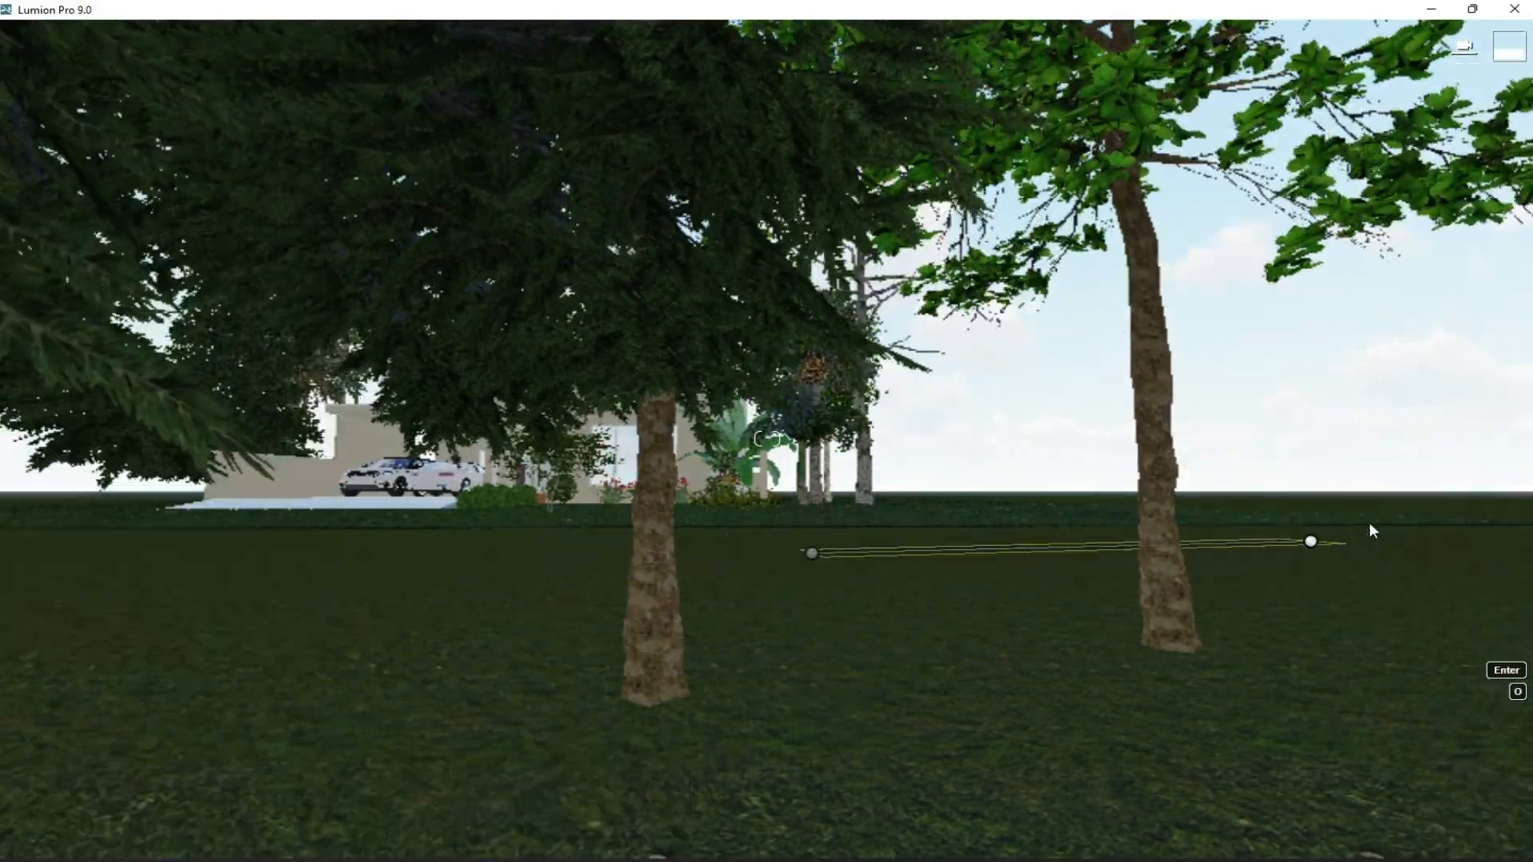
pyautogui.click(1376, 521)
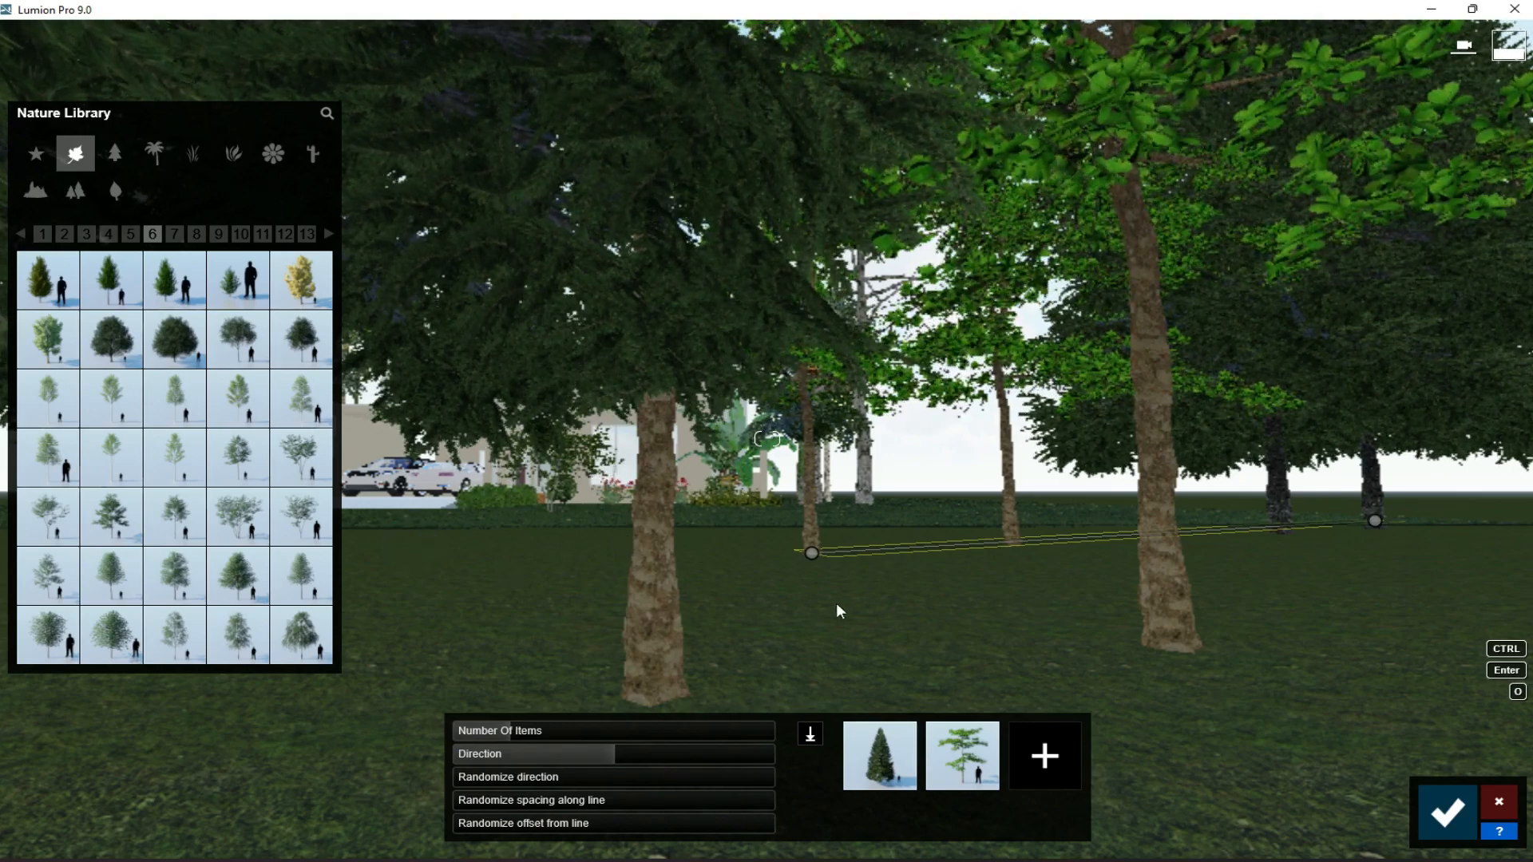
pyautogui.click(1447, 813)
# - Add another parallel line of trees to fill the gap and check the reflections in photo 1's windows
pyautogui.click(788, 579)
pyautogui.click(1321, 574)
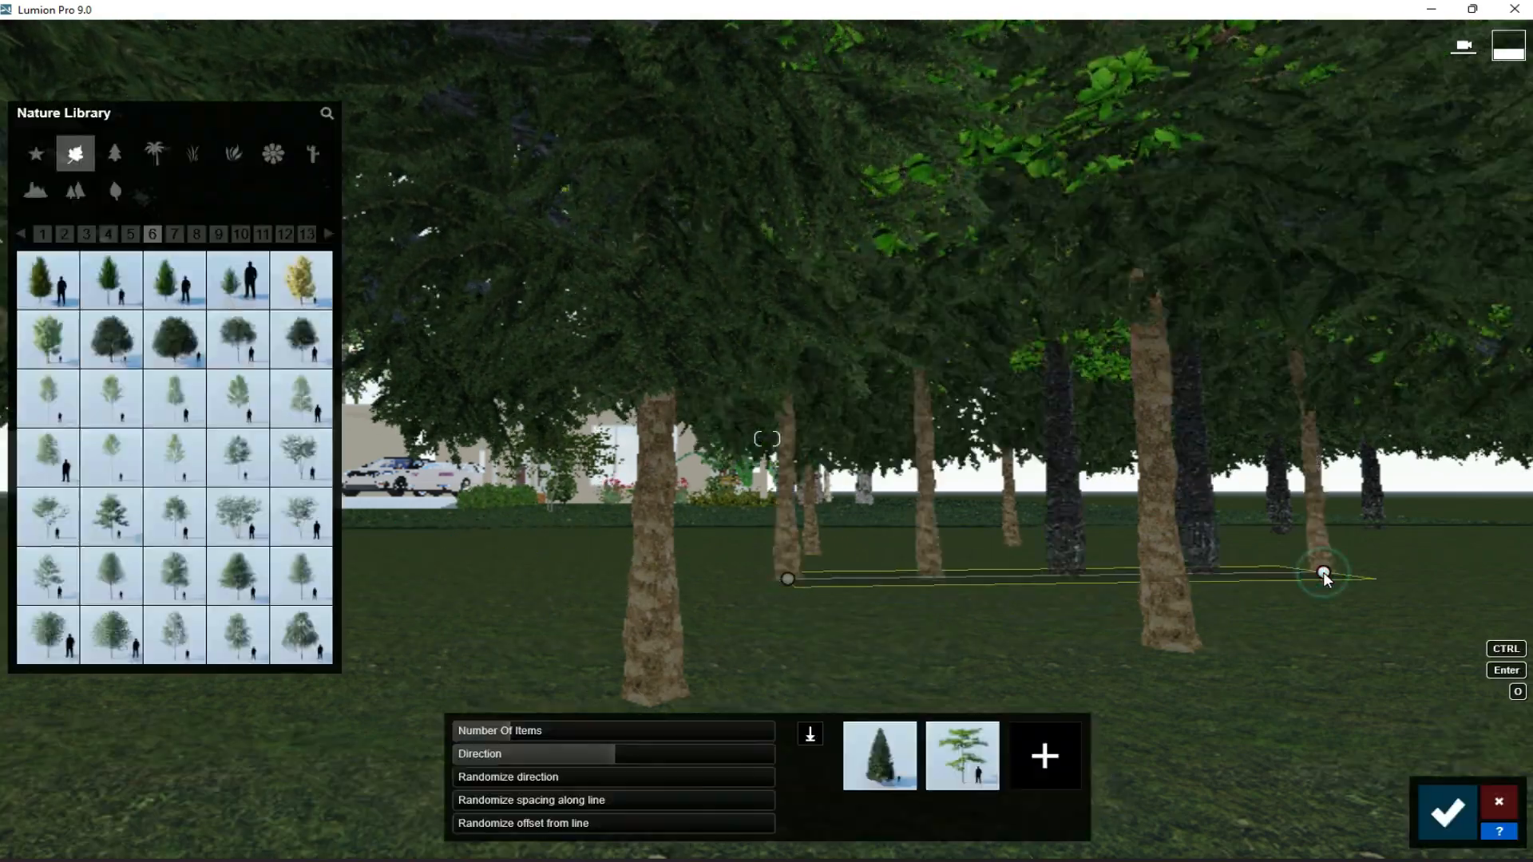
pyautogui.click(1463, 809)
pyautogui.click(1499, 731)
pyautogui.click(128, 753)
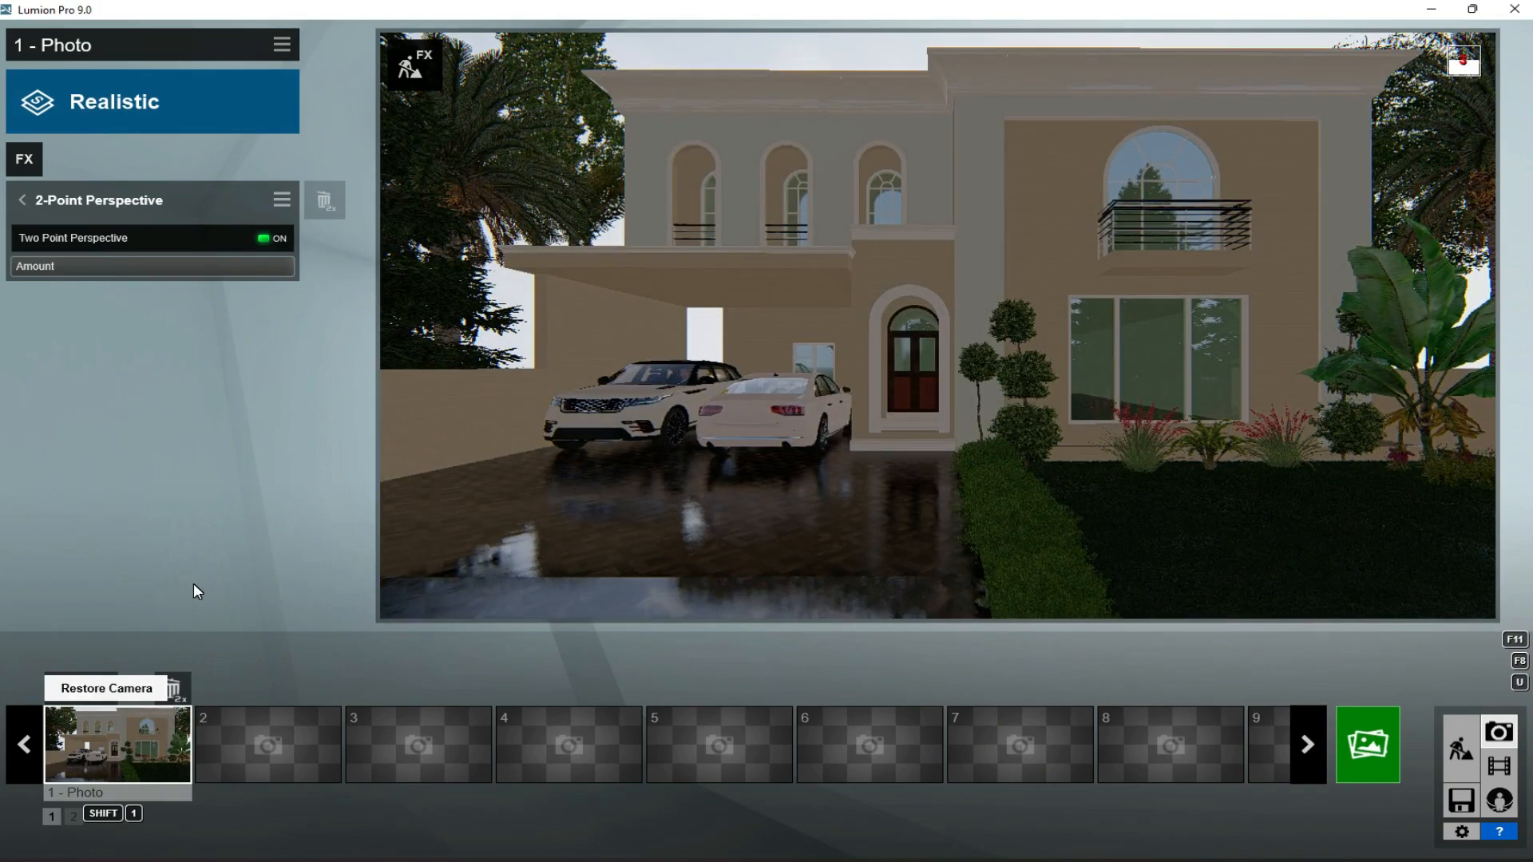
# - Set the Precipitation Phase of photo 1's Precipitation effect to about 0.4
pyautogui.click(23, 167)
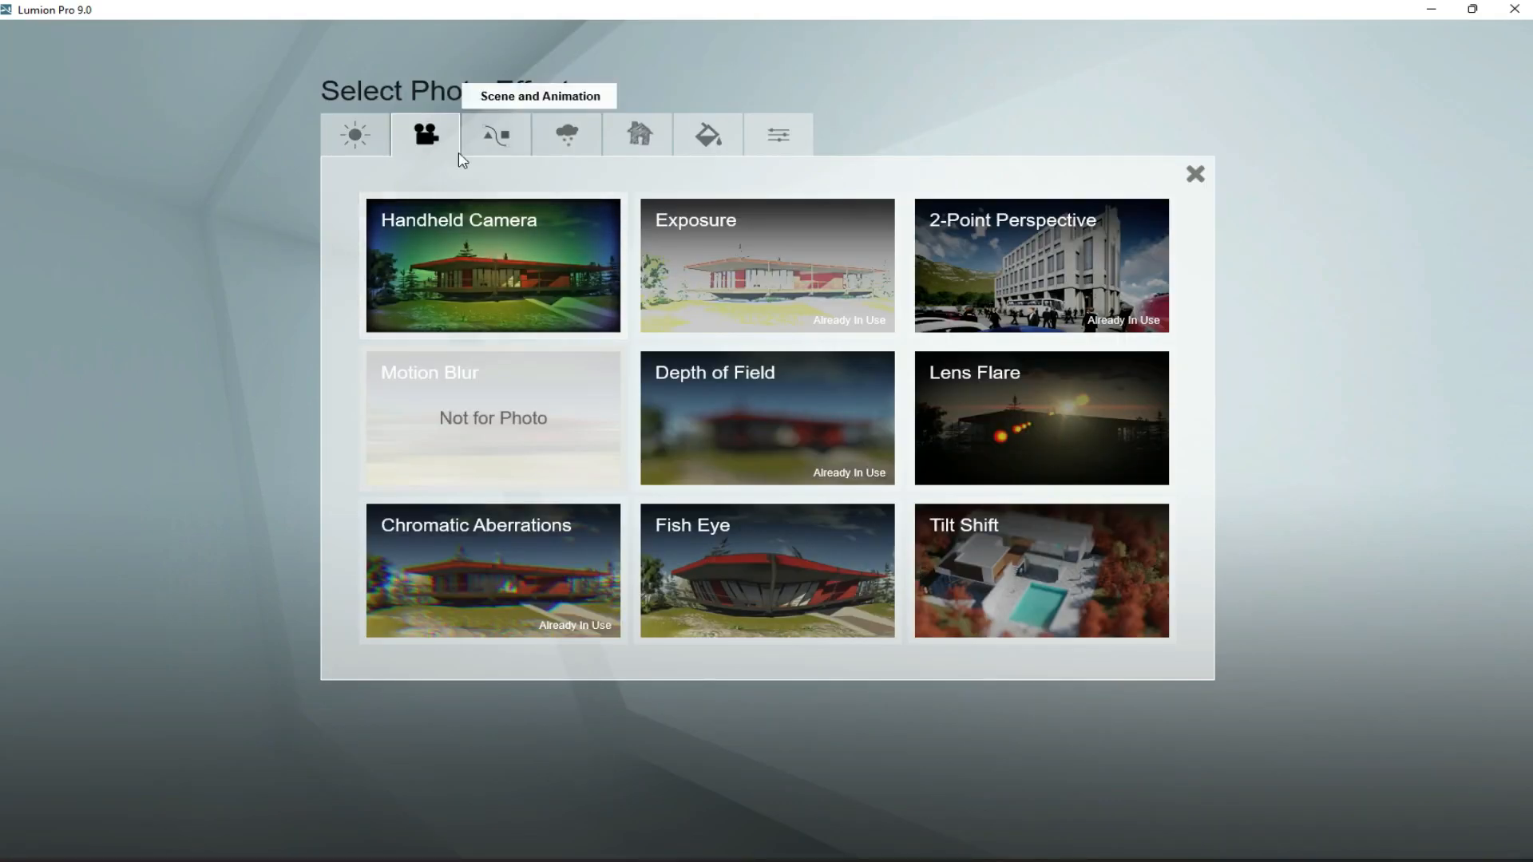
pyautogui.click(567, 135)
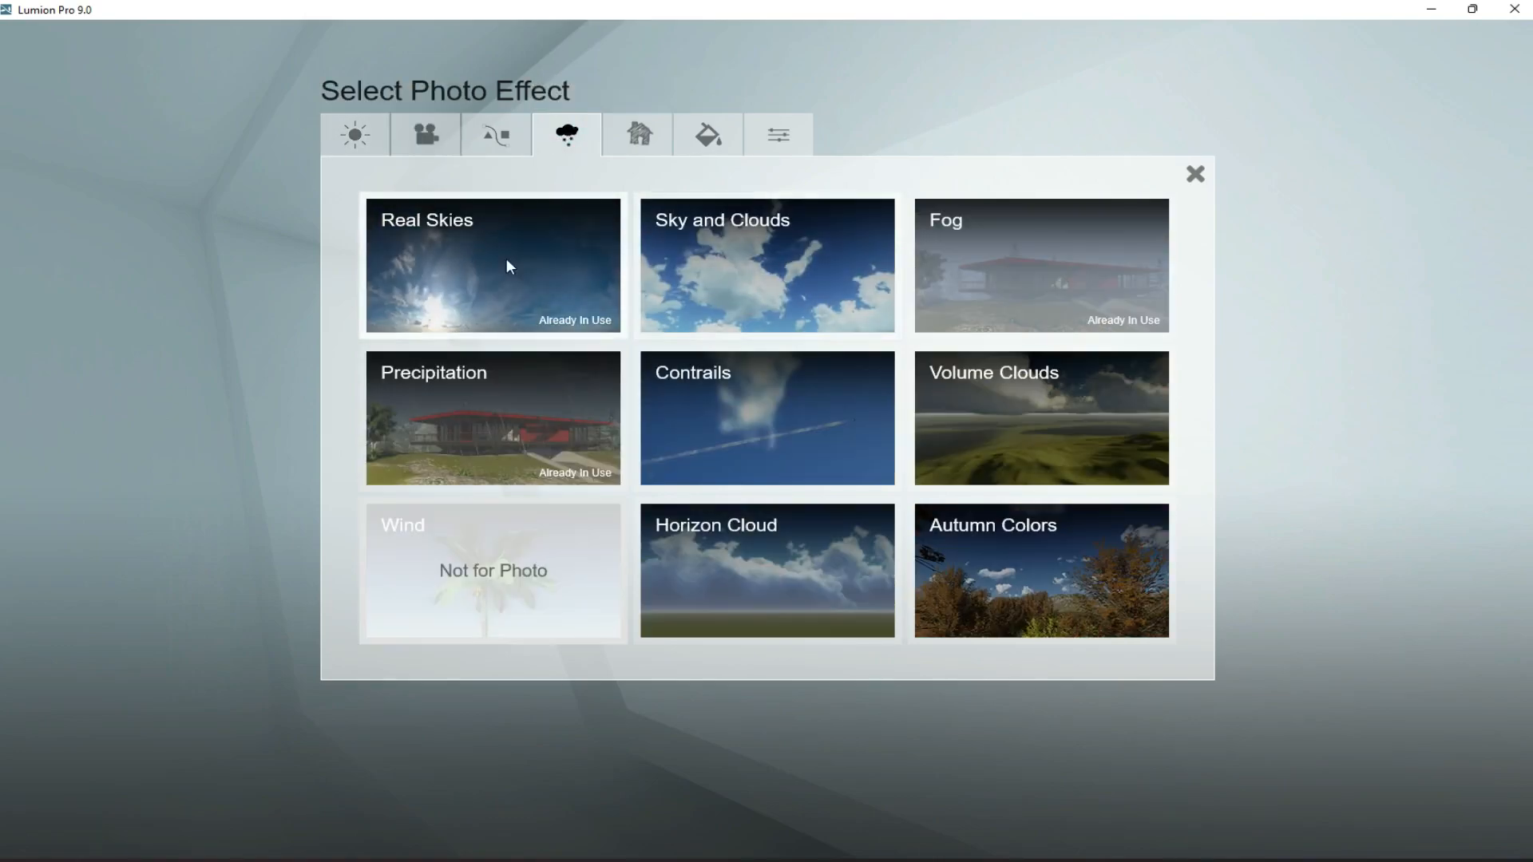
pyautogui.click(404, 428)
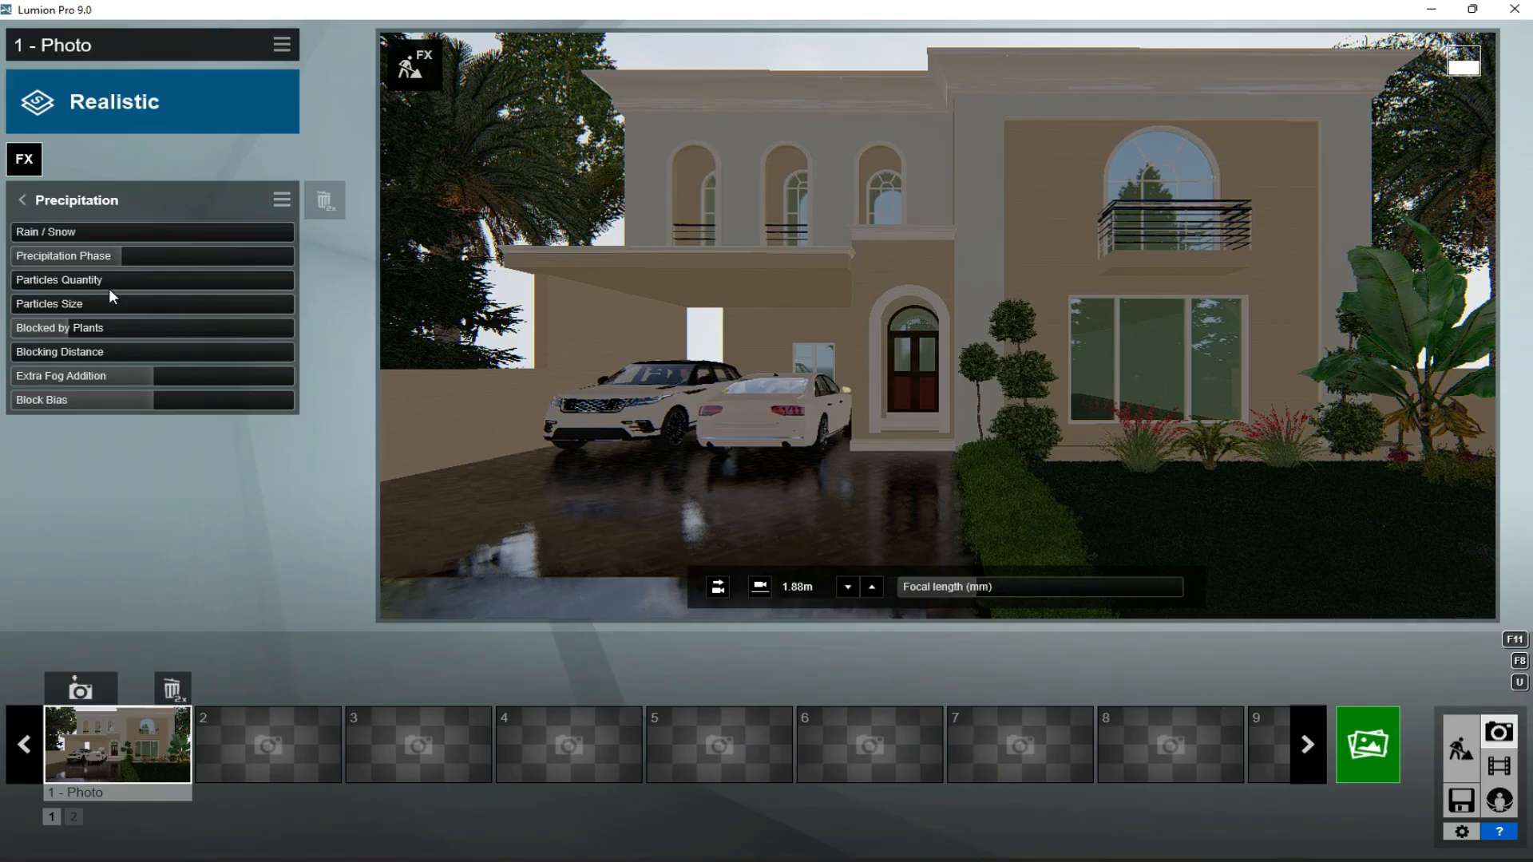
pyautogui.click(132, 255)
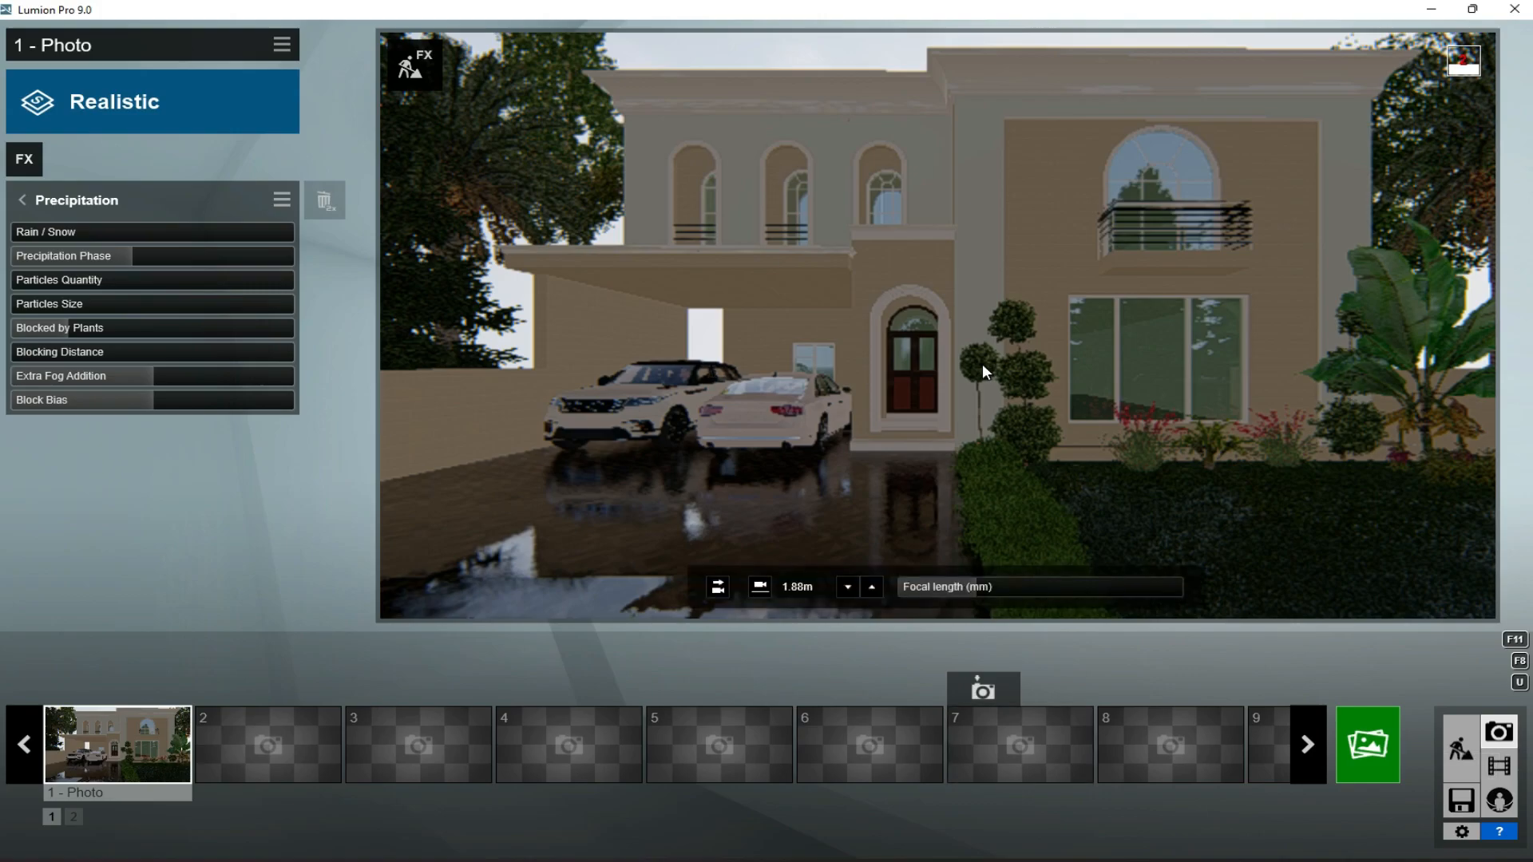
pyautogui.press('q')
pyautogui.press('q')
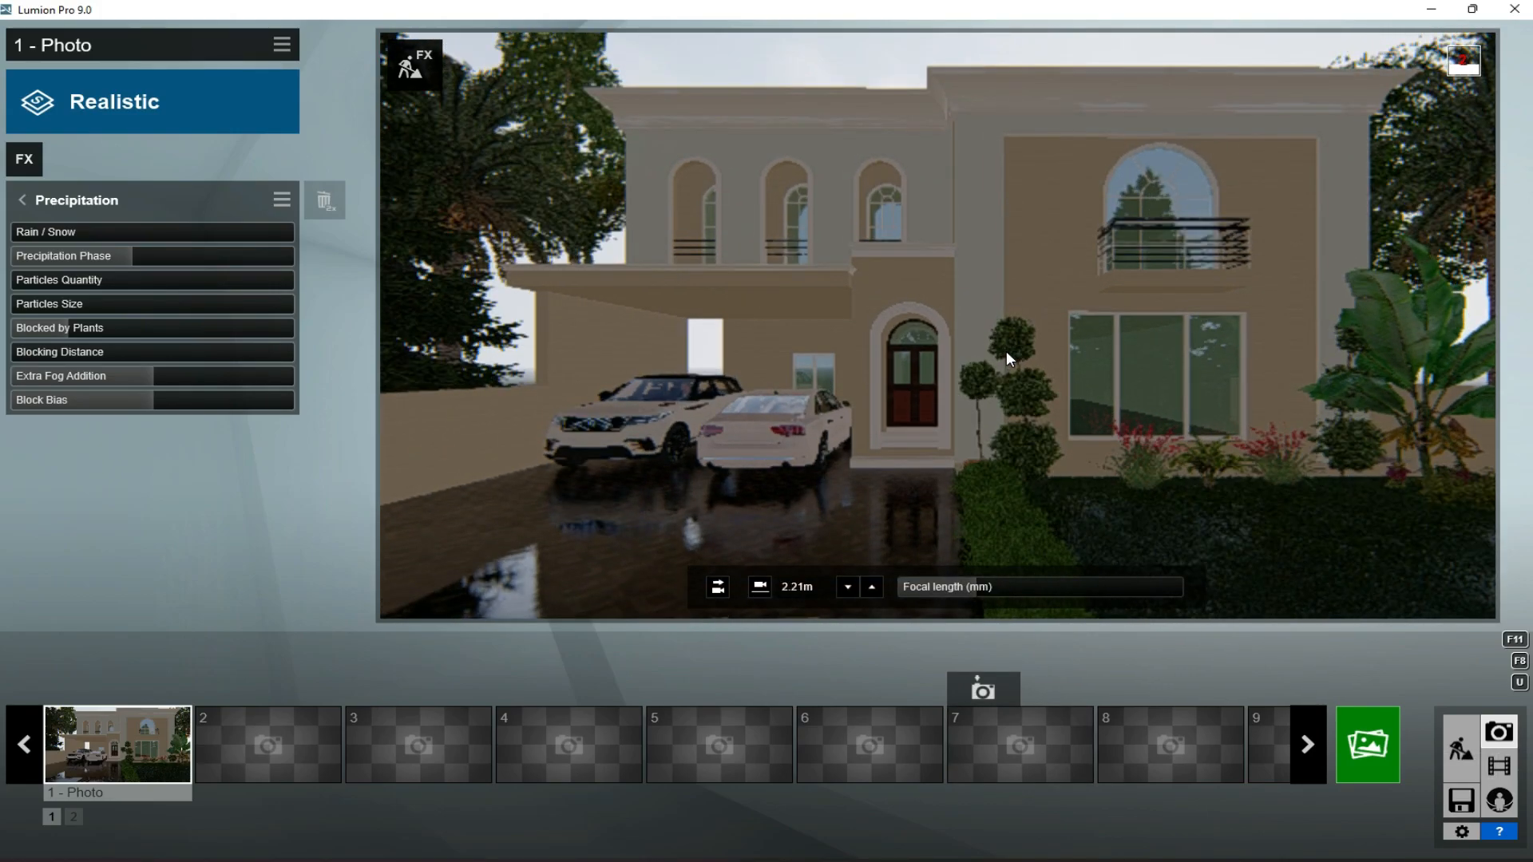
pyautogui.press('a')
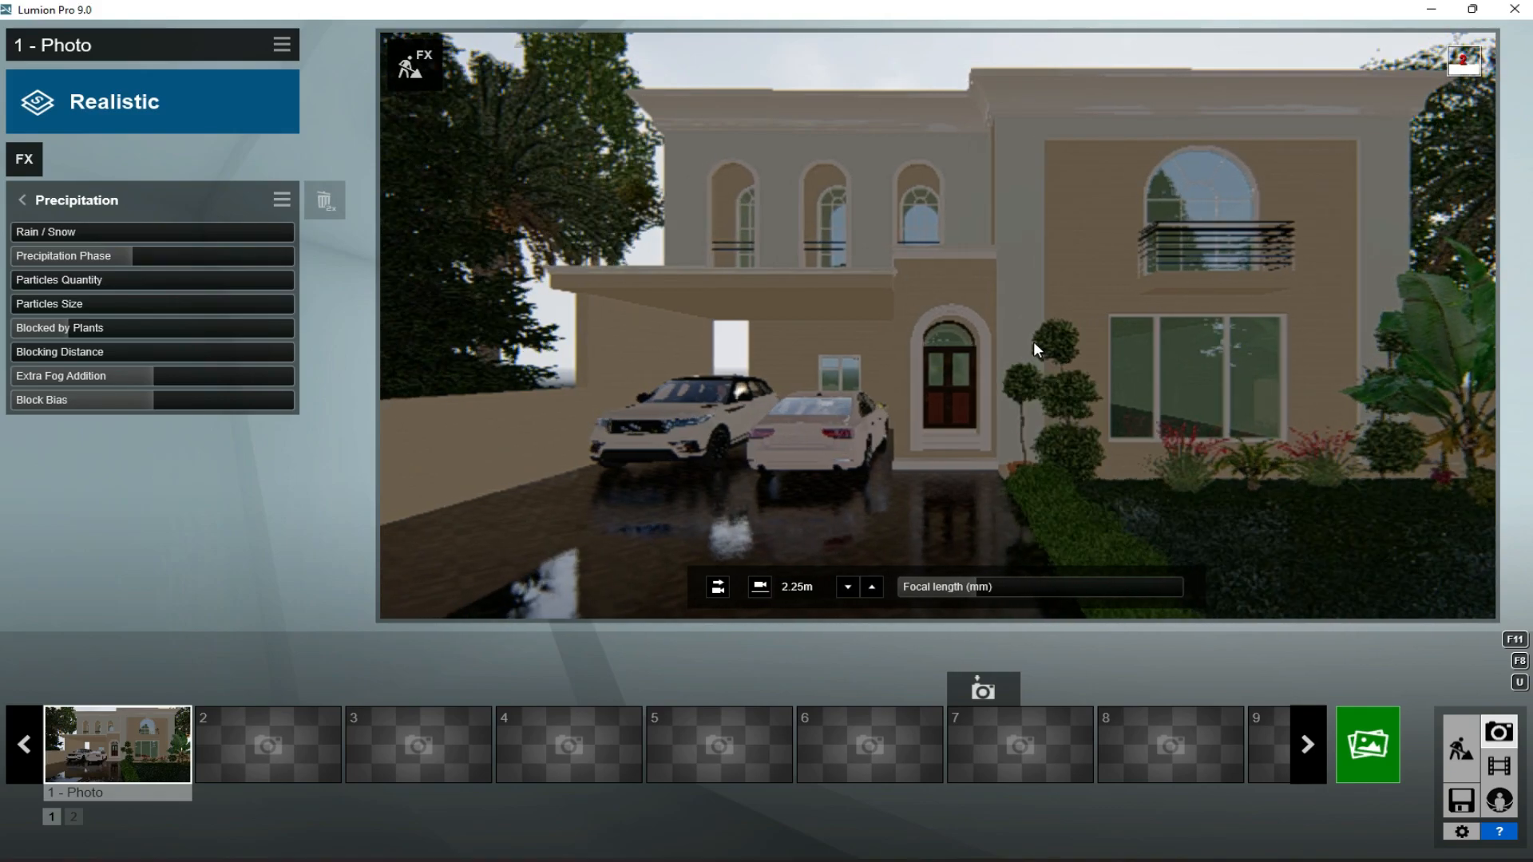
pyautogui.moveTo(1033, 340)
pyautogui.mouseDown(button='right')
pyautogui.moveTo(1060, 340)
pyautogui.moveTo(1080, 310)
pyautogui.moveTo(1042, 344)
pyautogui.mouseUp(button='right')
pyautogui.click(137, 719)
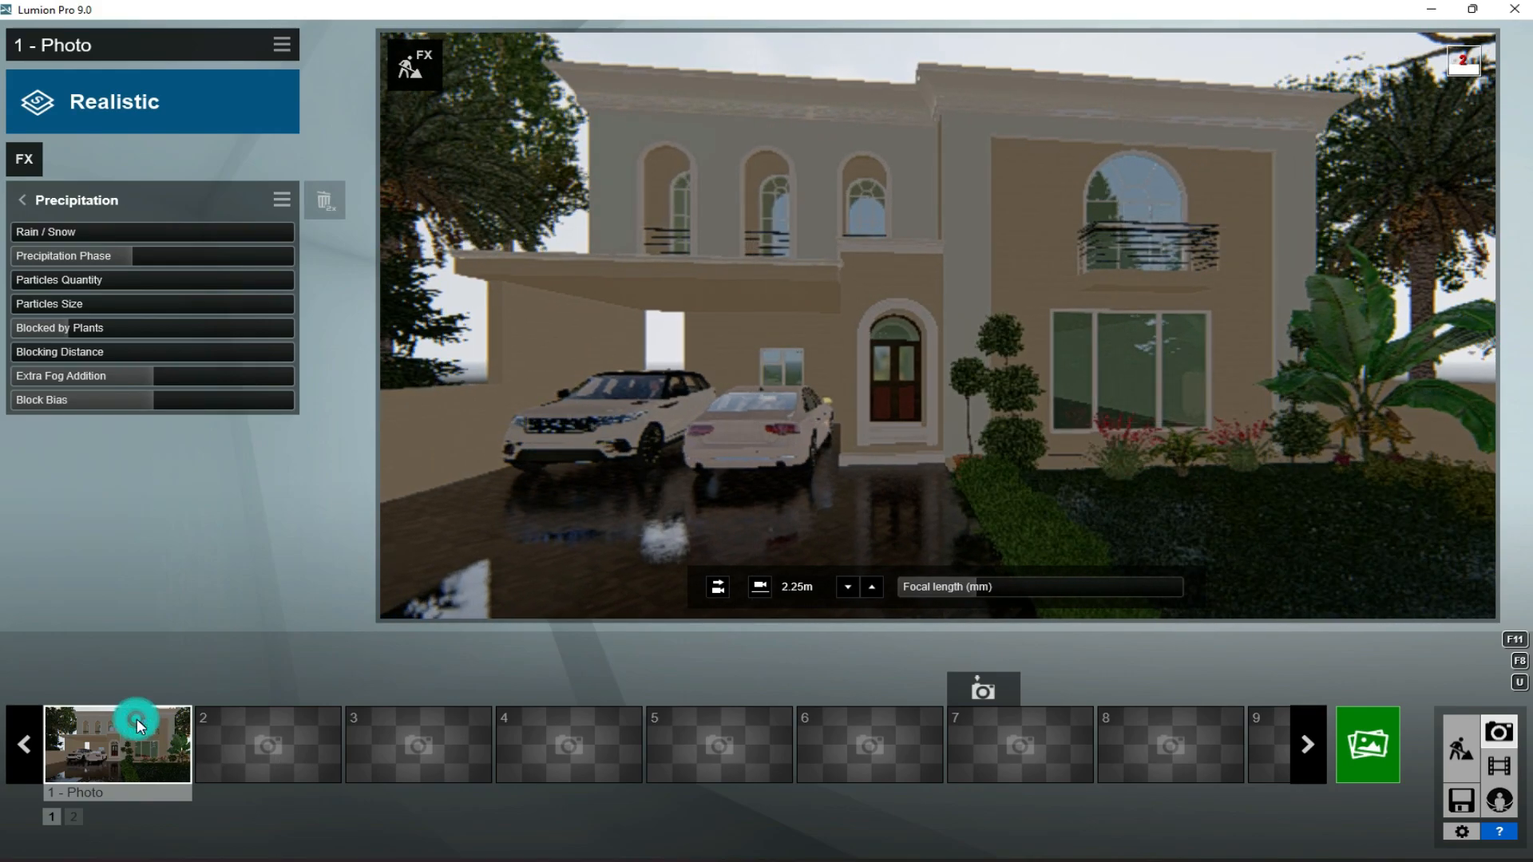
# - Raise photo 1's camera to a height of 2.67 m
pyautogui.press('q')
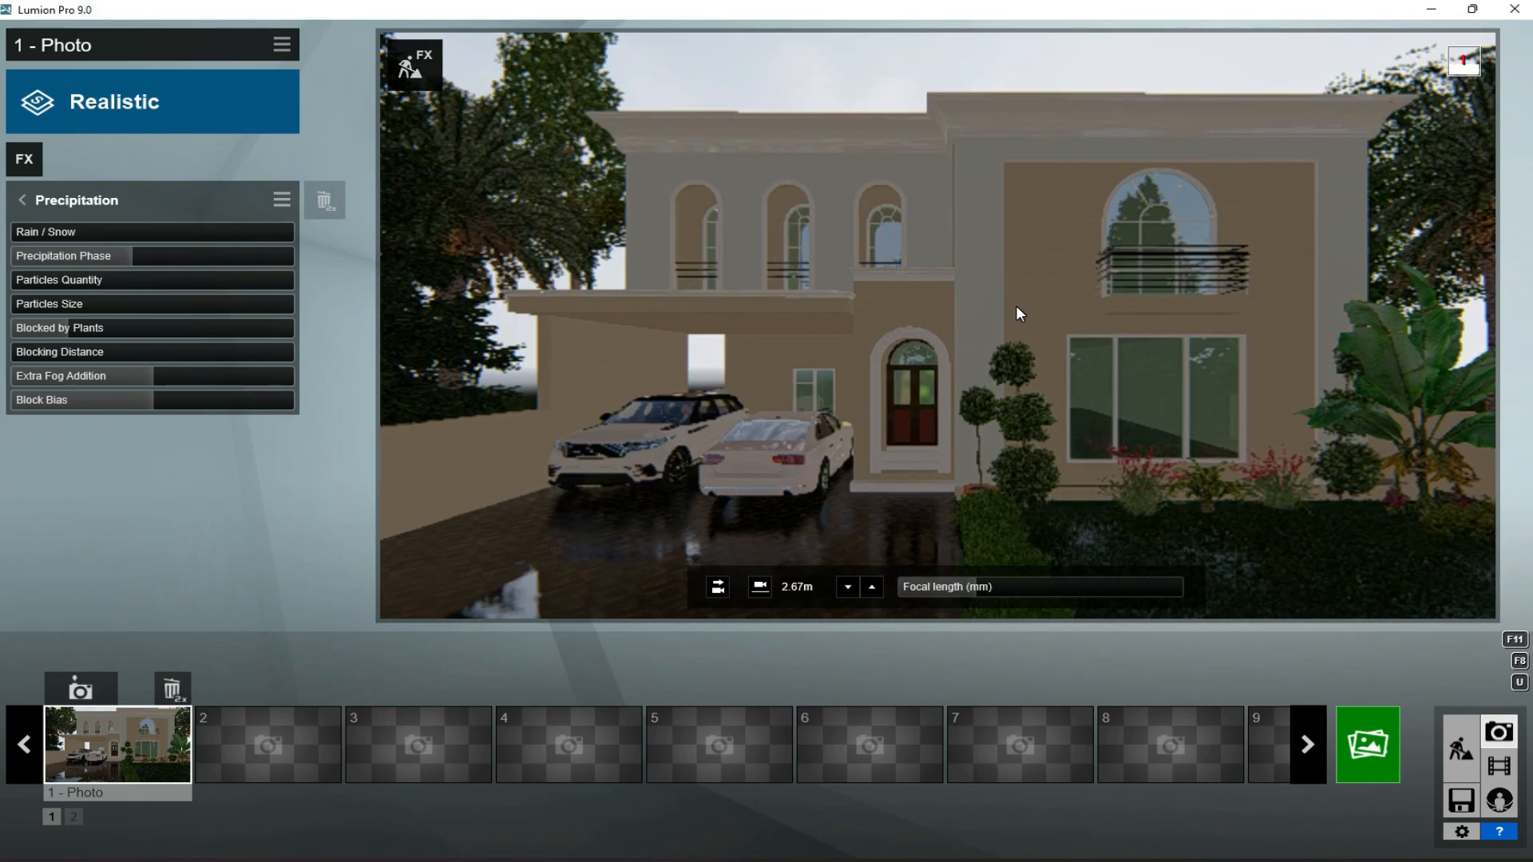
# - Switch photo 1's Real Skies to the deep-blue Cloudy sky with small low clouds and set its heading to 8.2
pyautogui.click(32, 160)
pyautogui.click(543, 263)
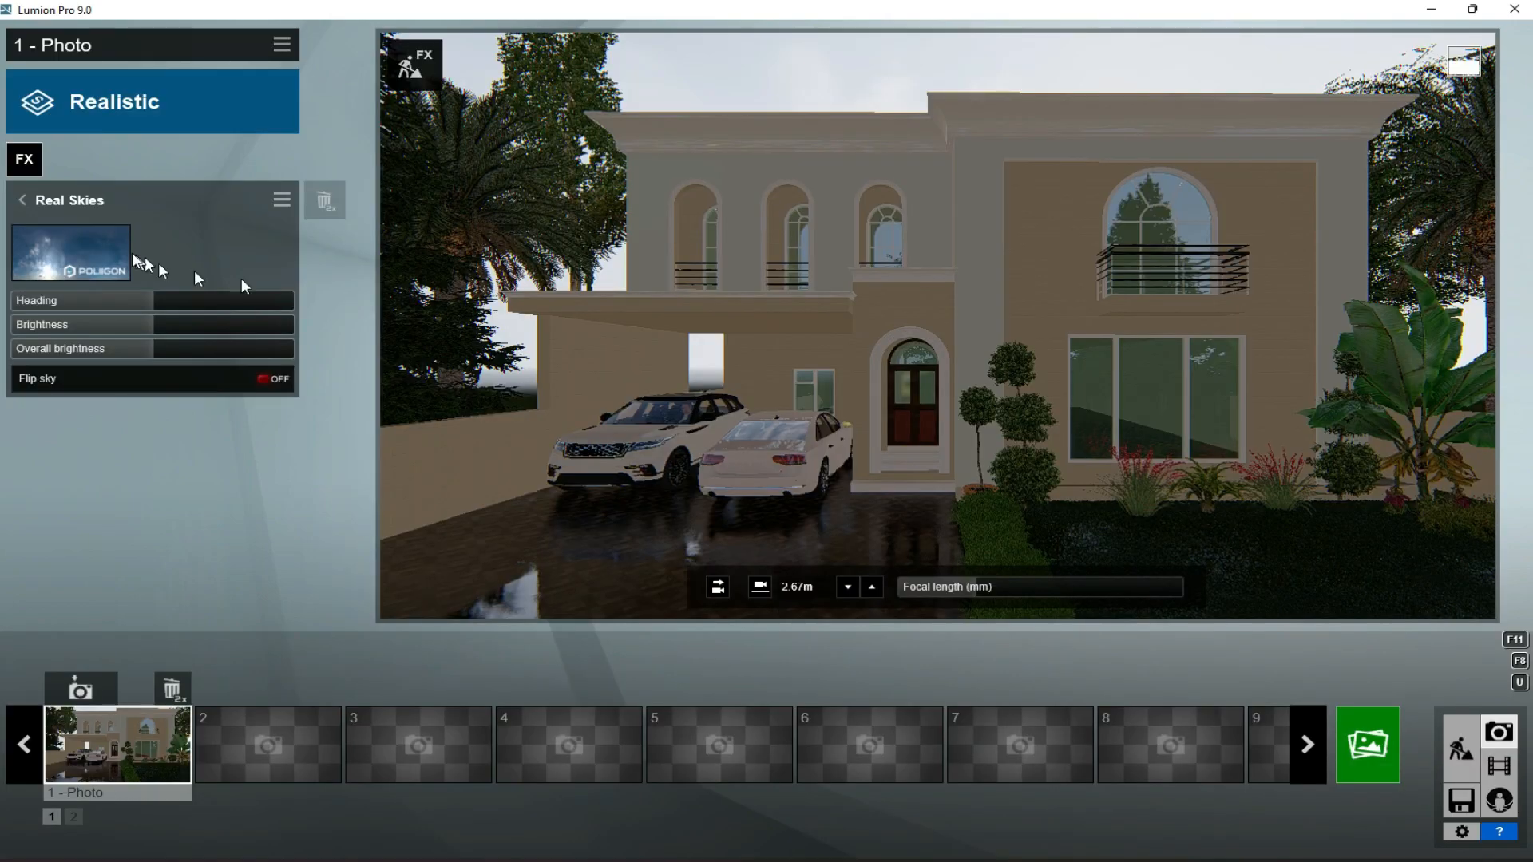
pyautogui.click(85, 248)
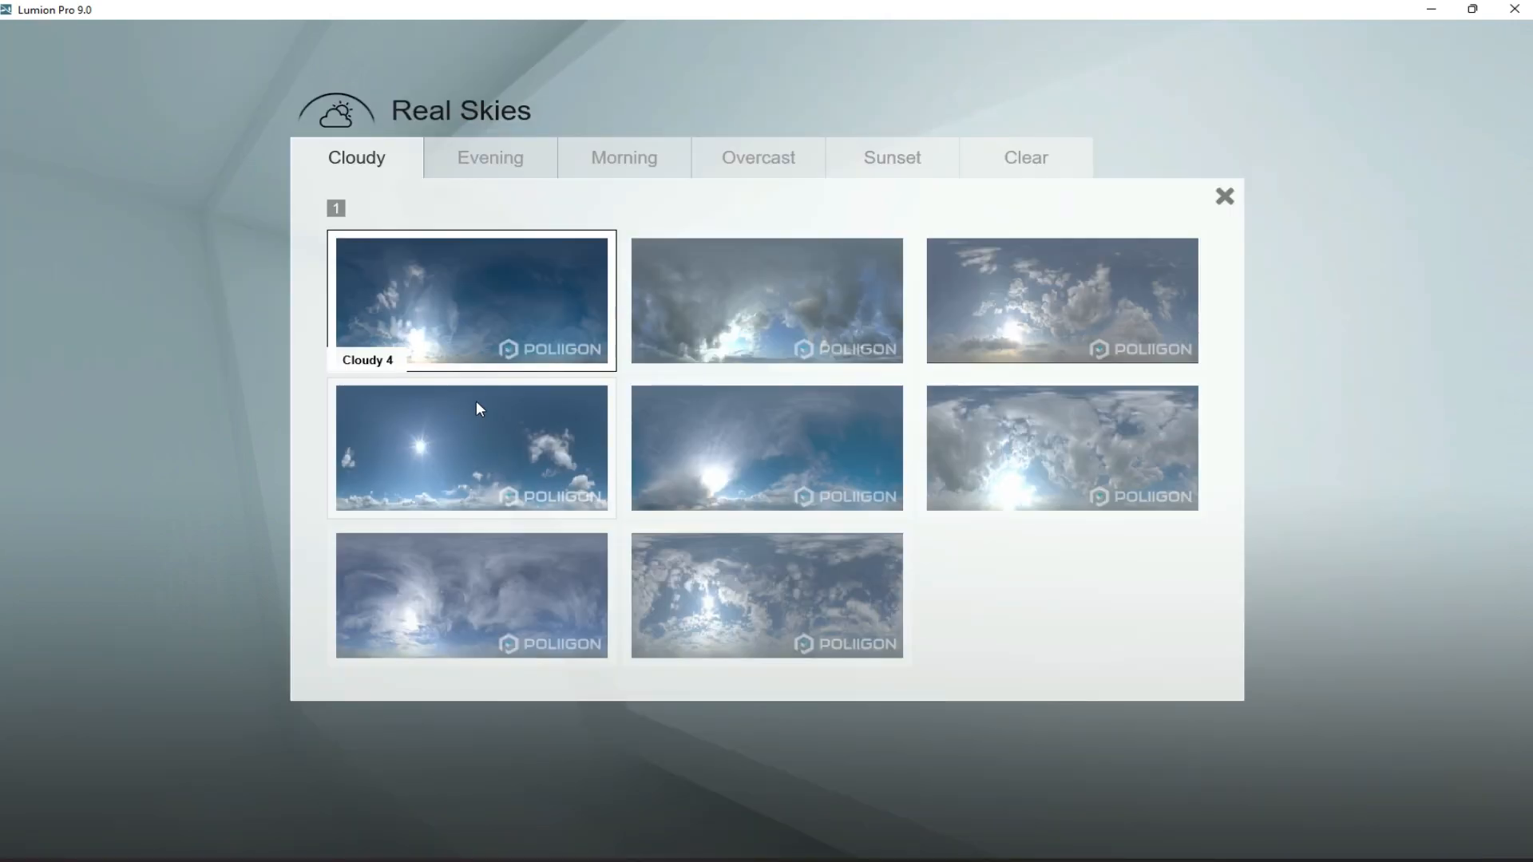
pyautogui.click(473, 454)
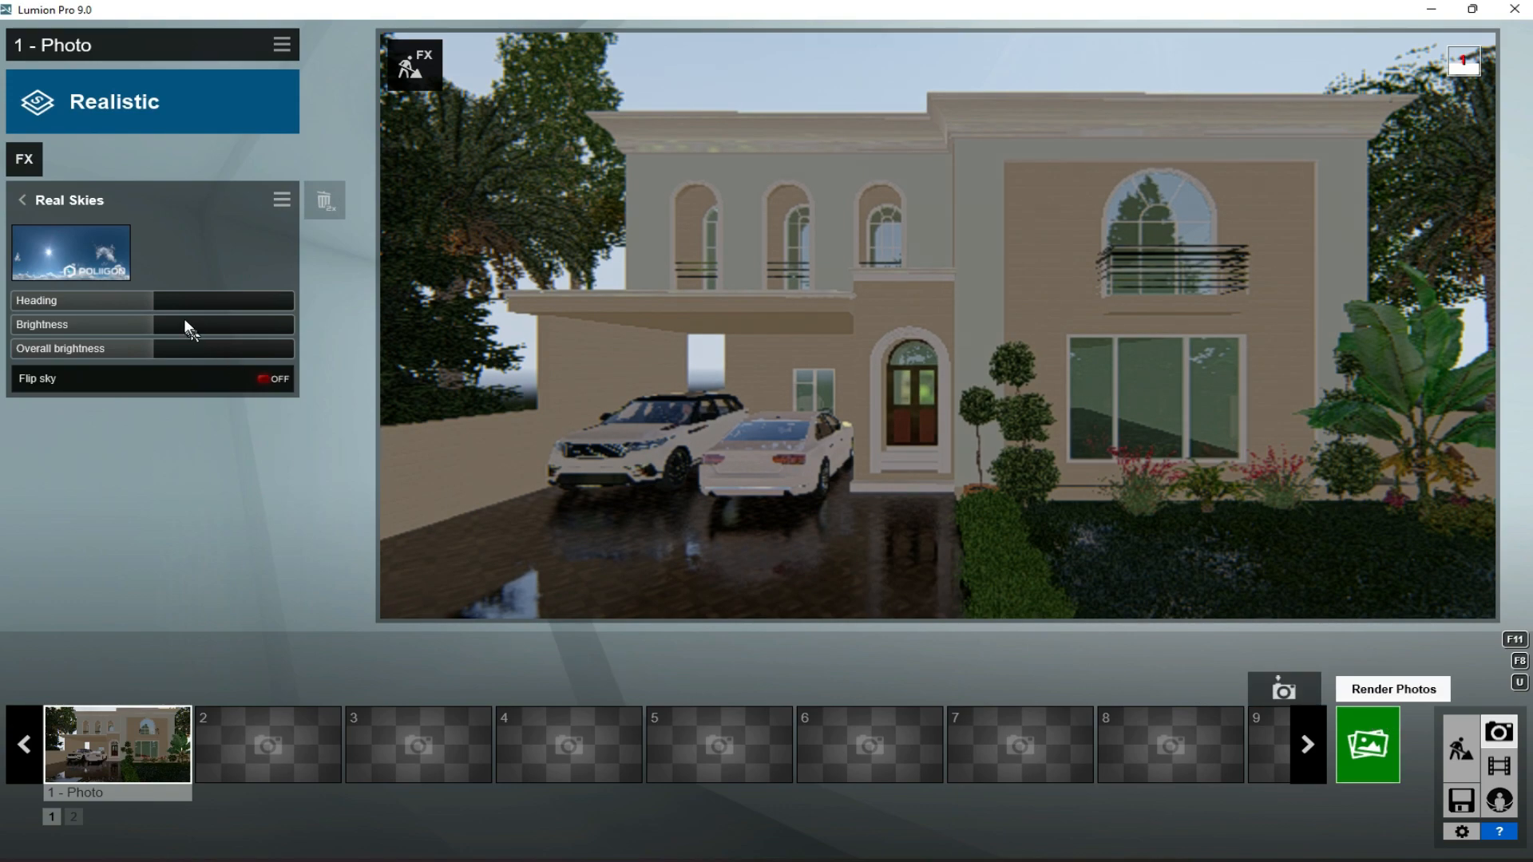
pyautogui.click(160, 301)
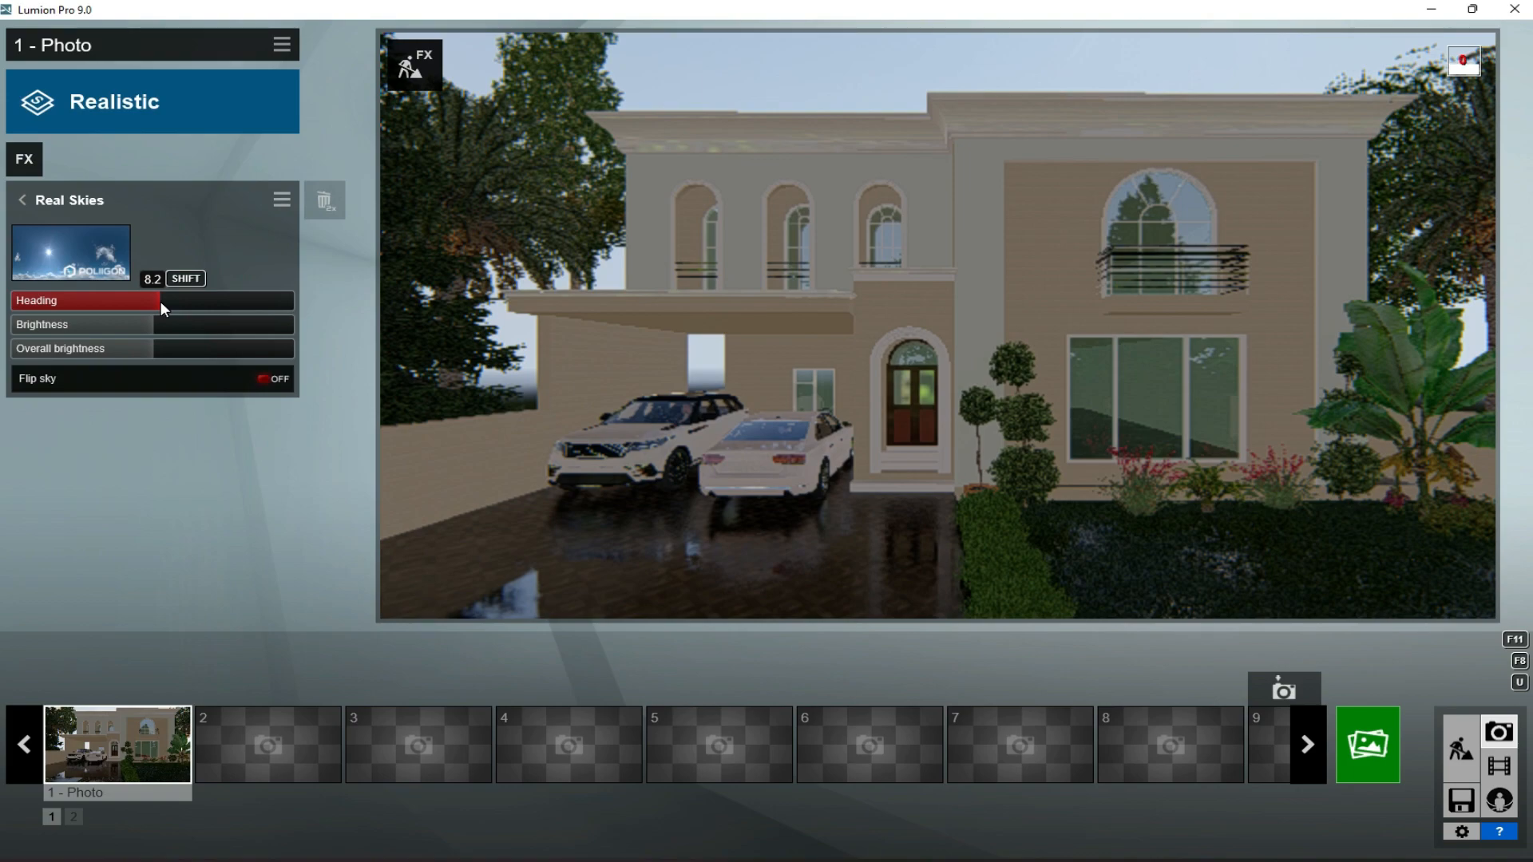
# - Render photo 1 at Desktop resolution (1920x1080) and save it to the desktop as "2nd render"
pyautogui.click(1376, 756)
pyautogui.click(576, 666)
pyautogui.click(309, 185)
pyautogui.doubleClick(131, 382)
pyautogui.write('2nd render')
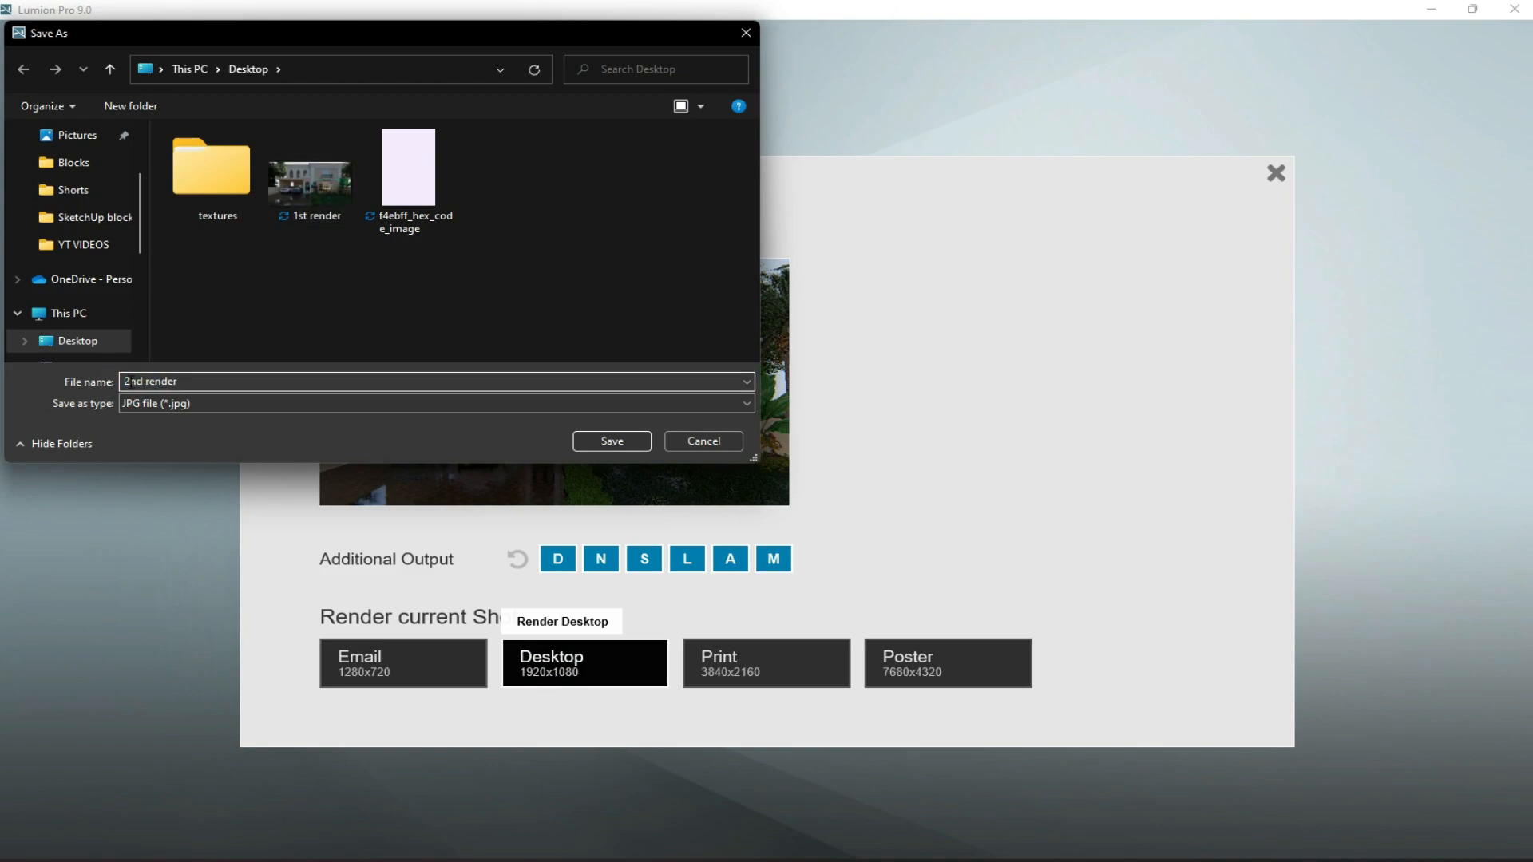
pyautogui.click(581, 448)
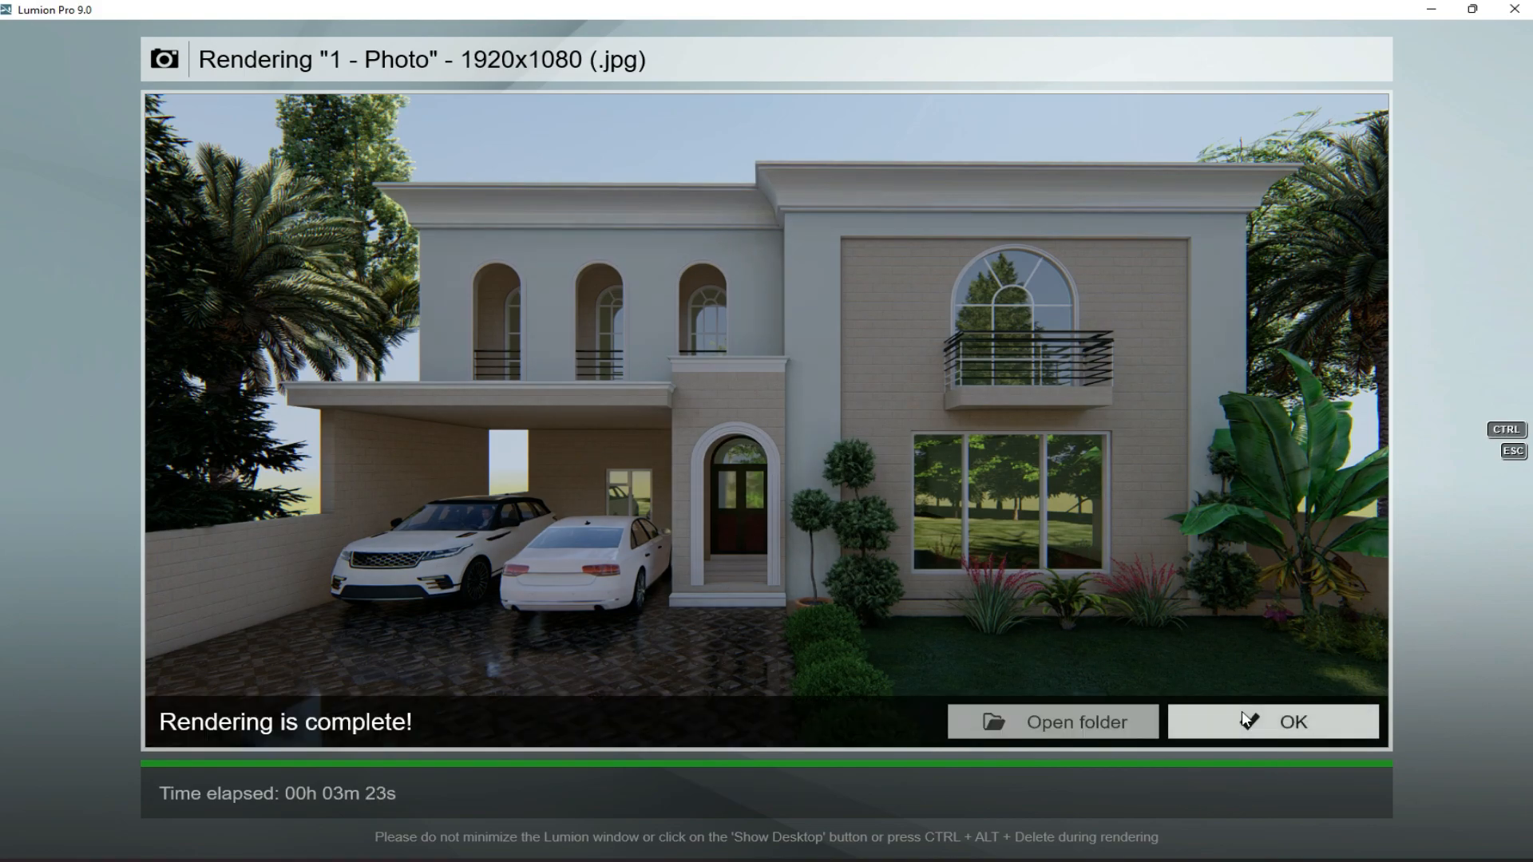
pyautogui.click(1243, 714)
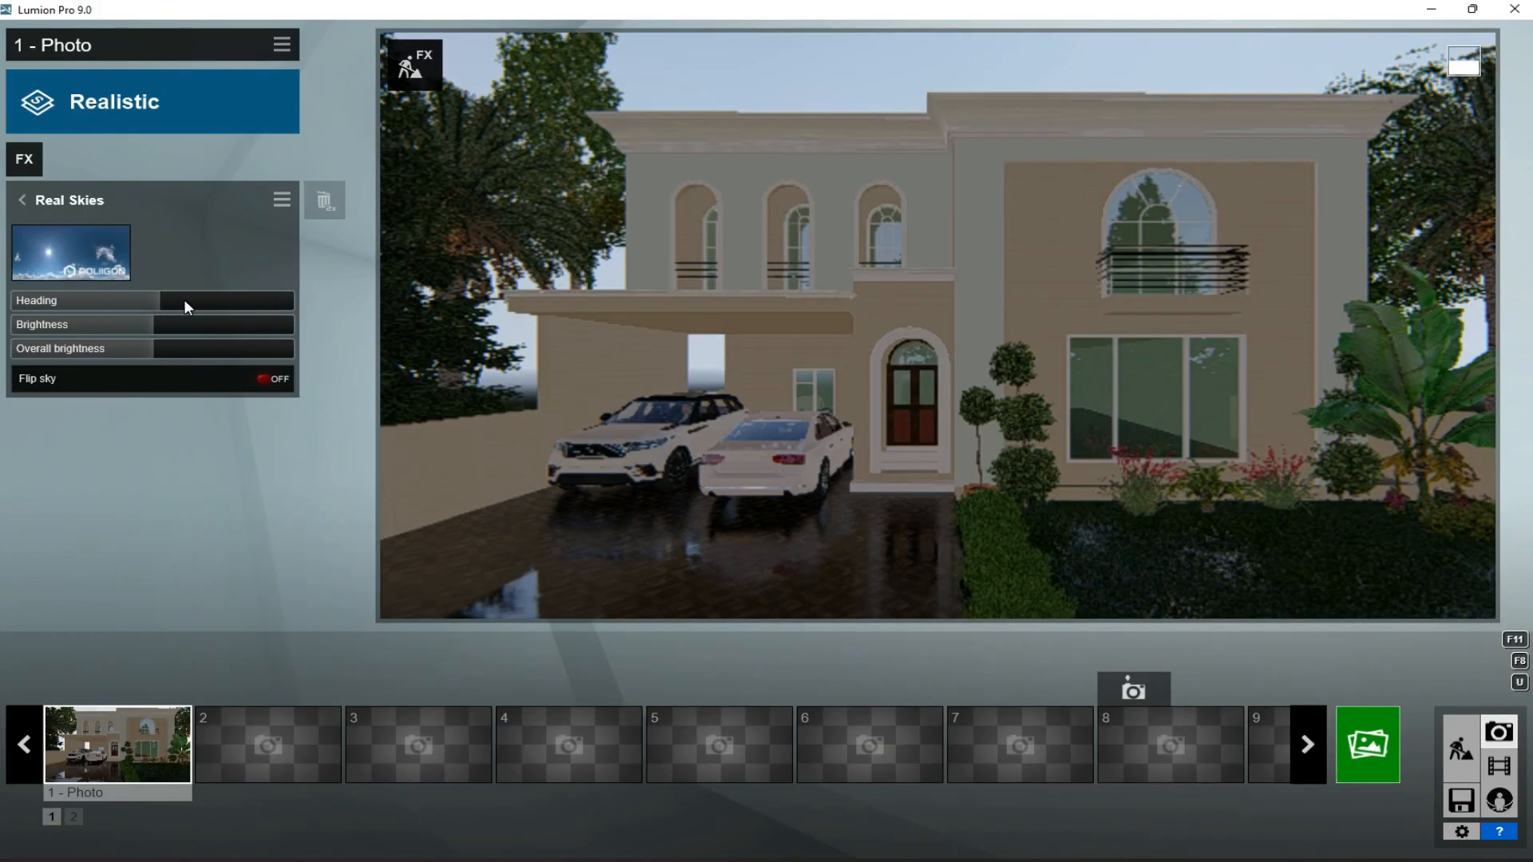
# - Set the Real Skies heading of photo 1 to 50.3 and its Precipitation Phase to about 0.6
pyautogui.moveTo(184, 300); pyautogui.dragTo(193, 301)
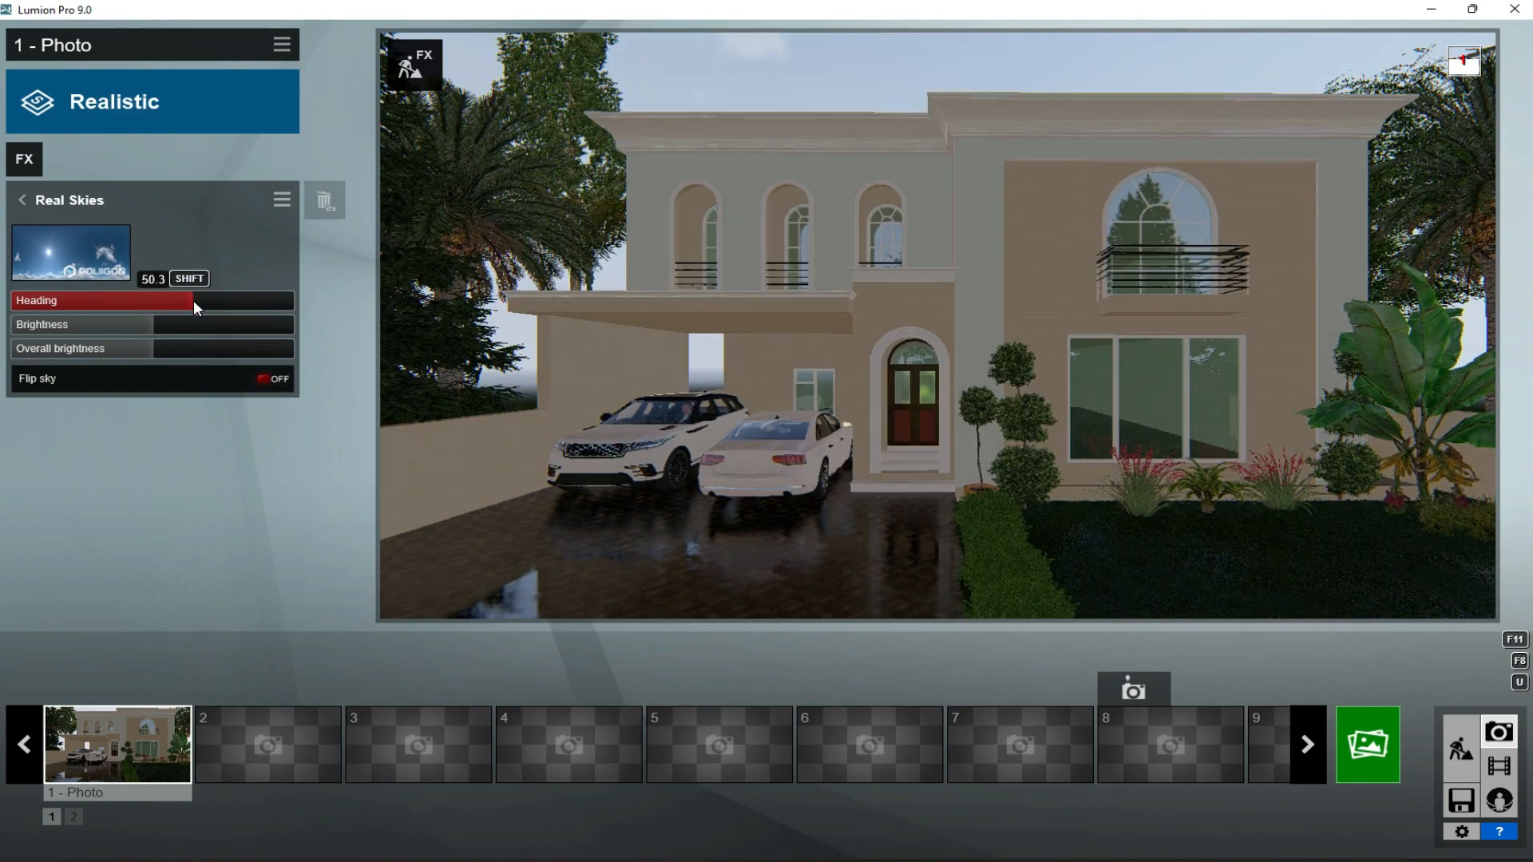
pyautogui.click(28, 161)
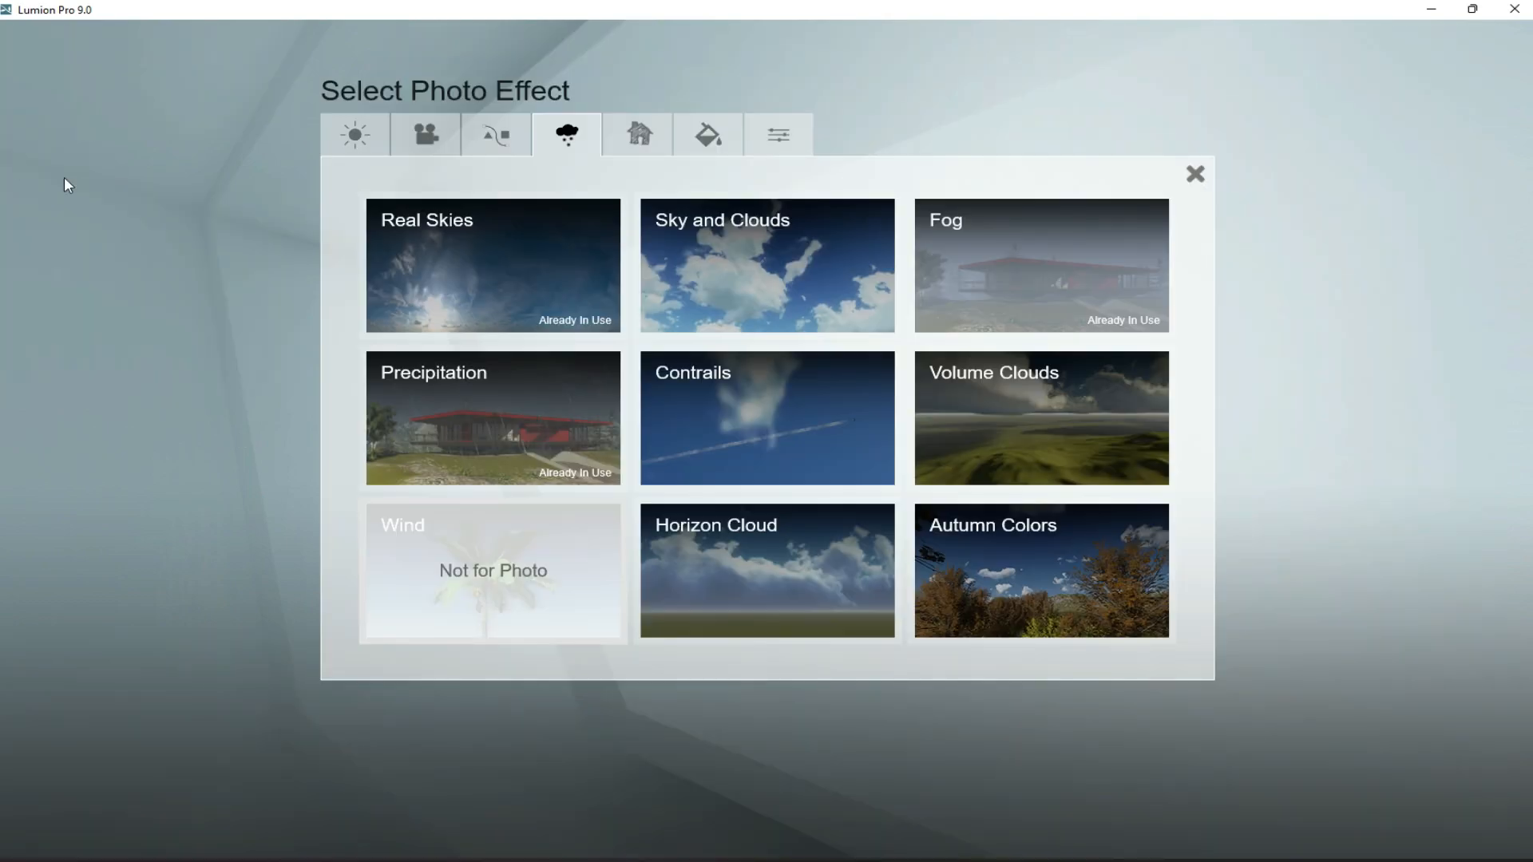
pyautogui.click(563, 421)
pyautogui.click(181, 254)
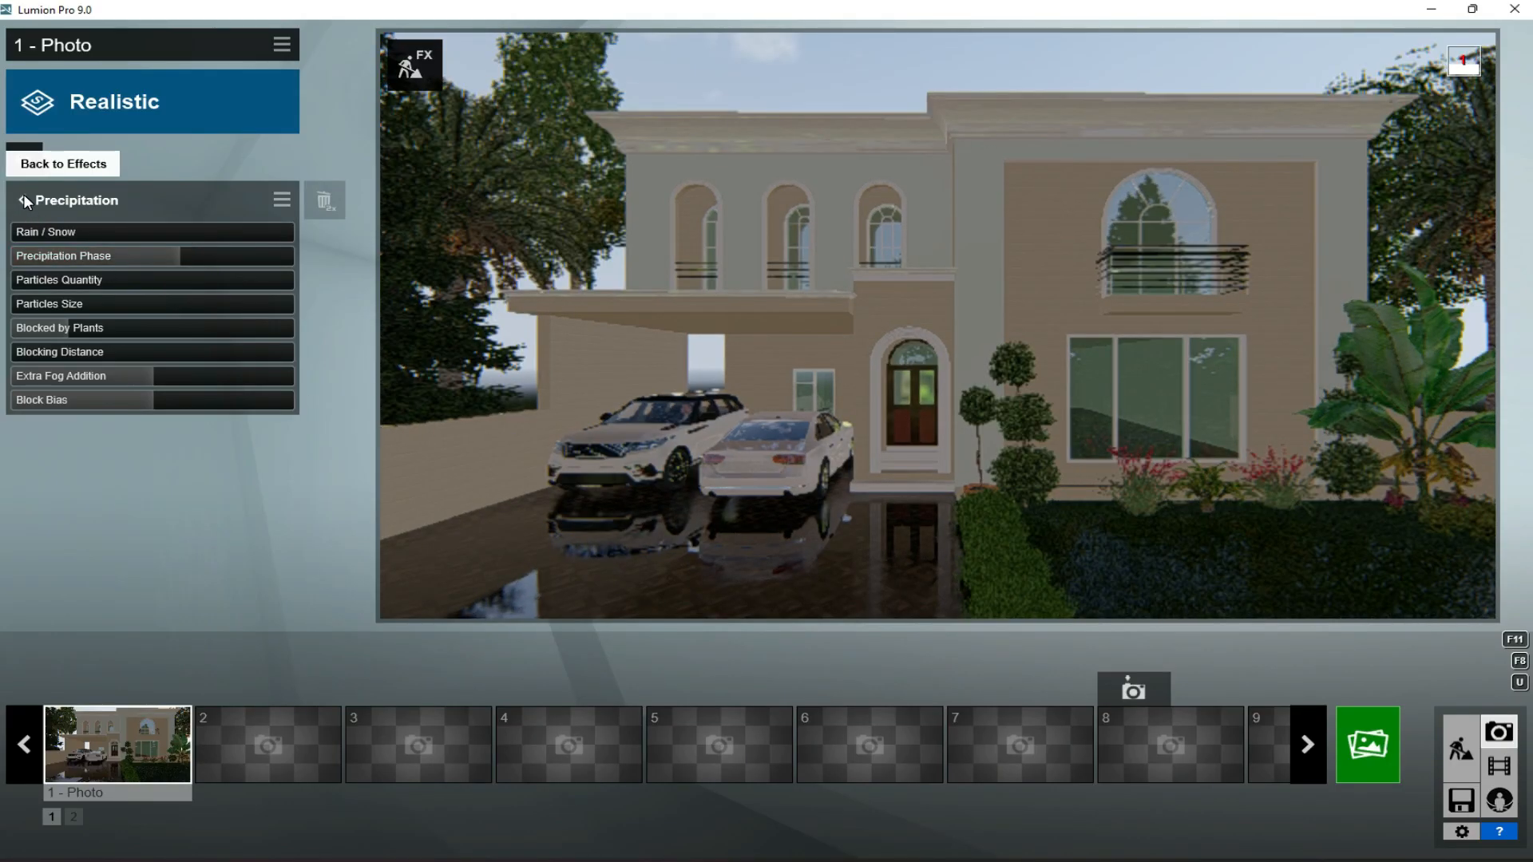
# - Set the gloss of the driveway's marble tile material to 1.9, increase its reflectivity and save the material changes
pyautogui.click(1459, 750)
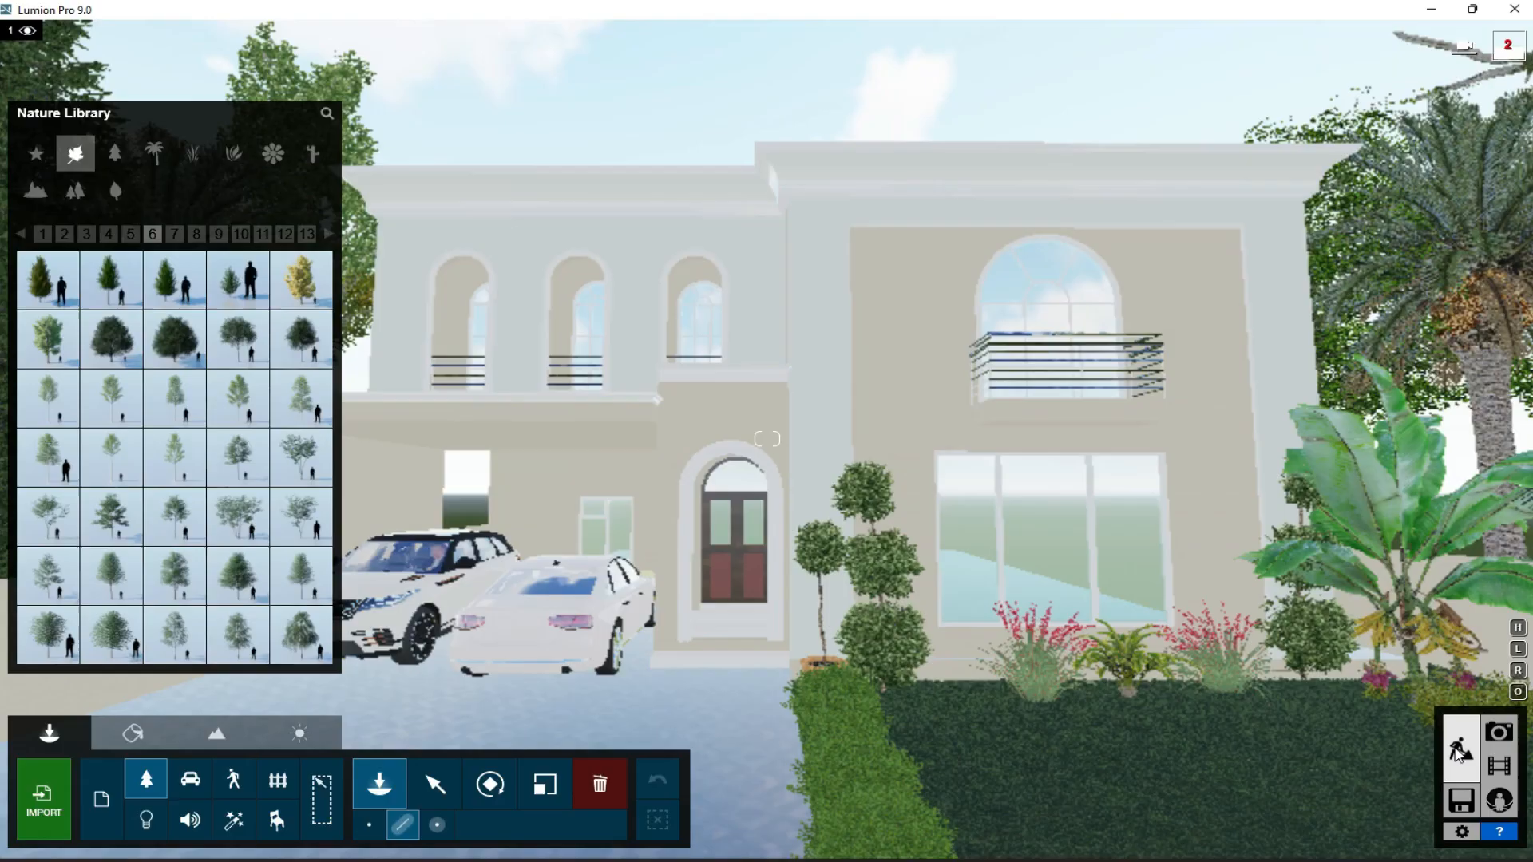
pyautogui.click(132, 733)
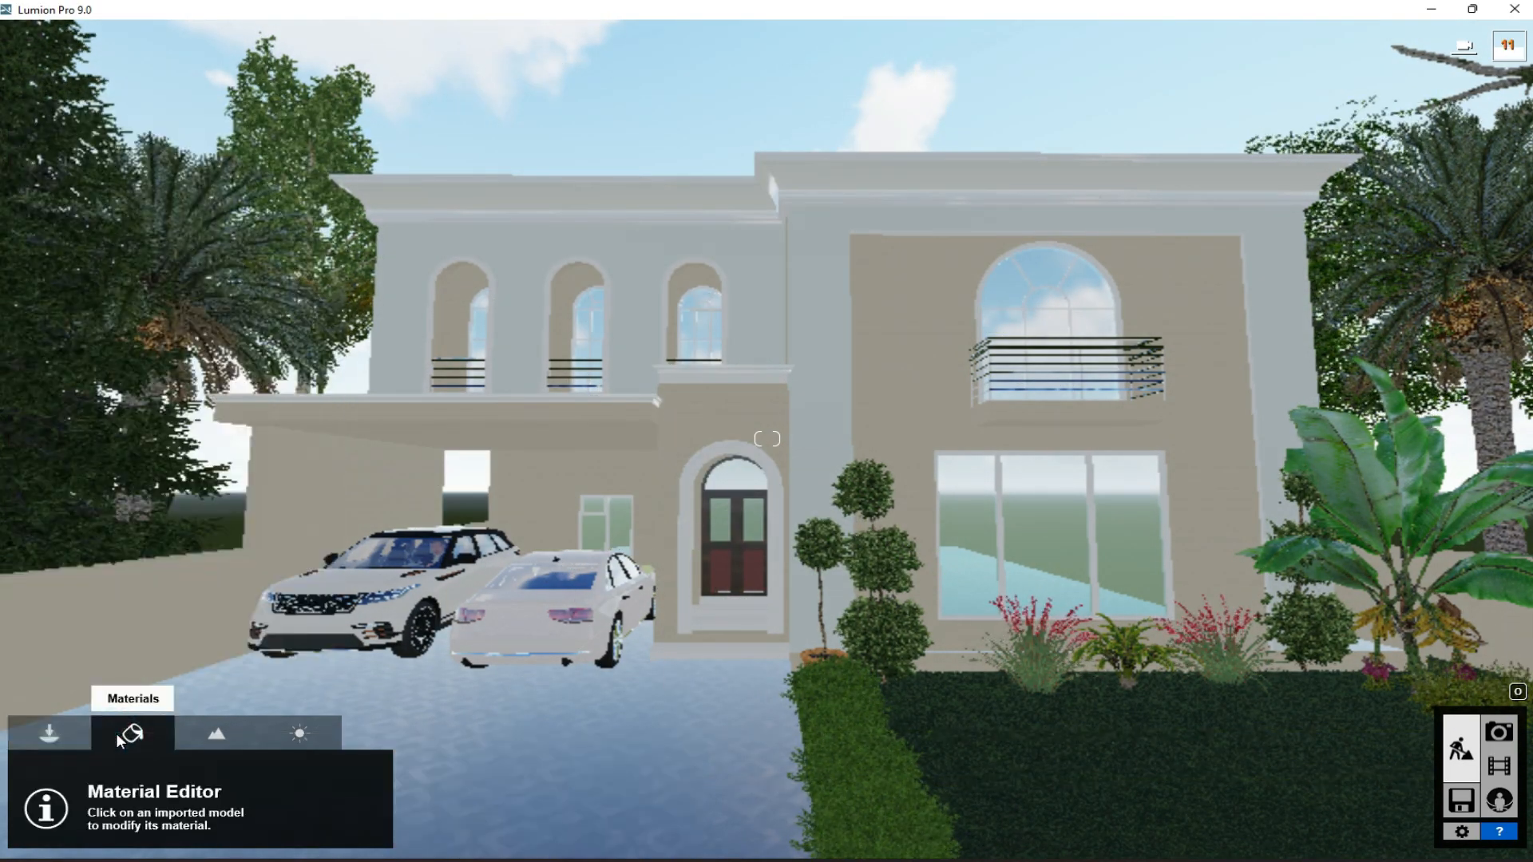
pyautogui.click(722, 771)
pyautogui.click(238, 723)
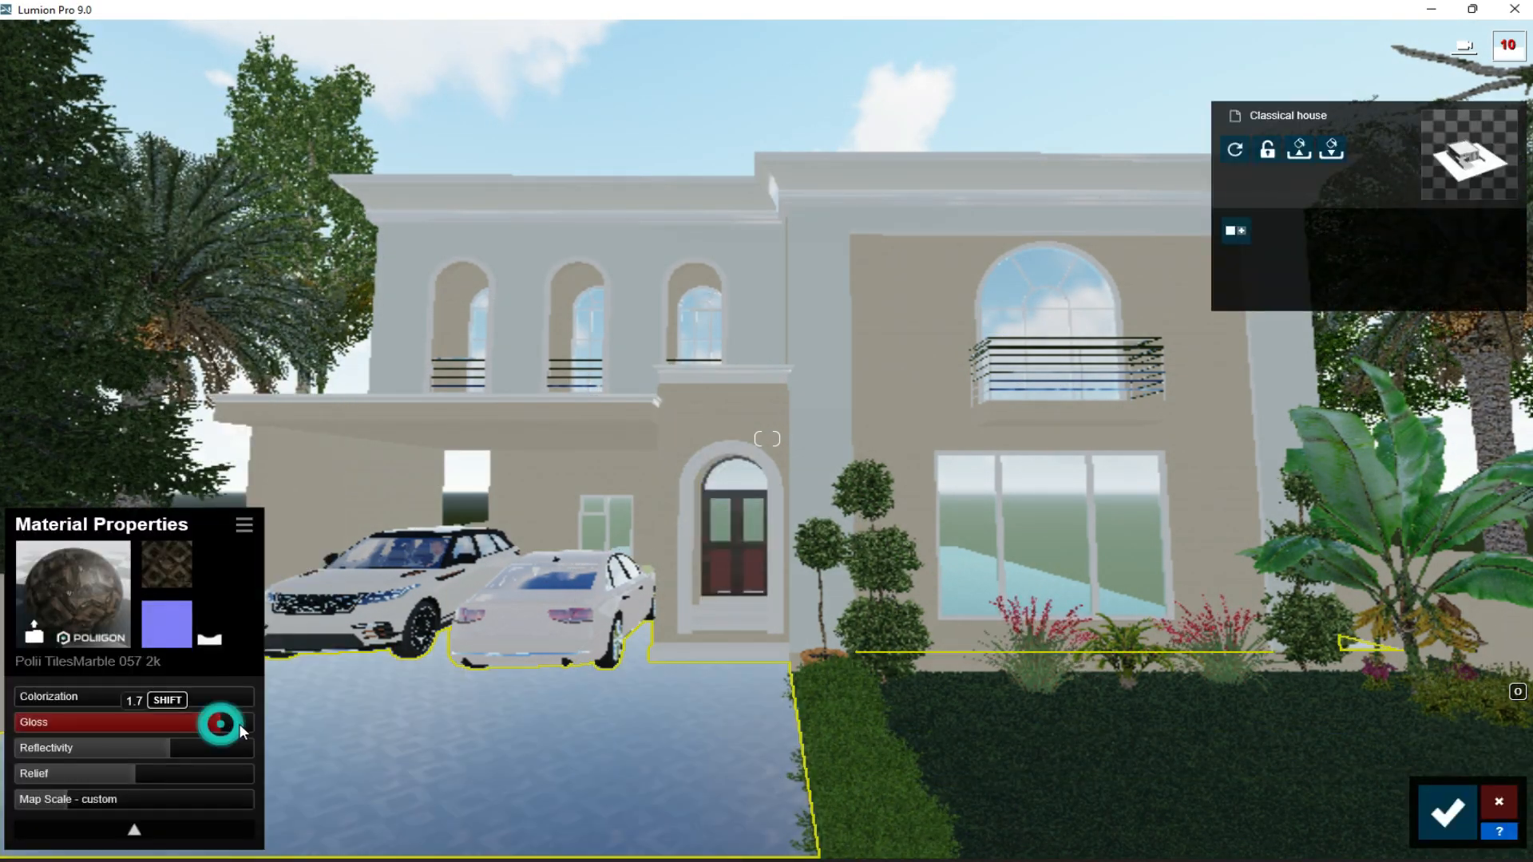
pyautogui.click(190, 745)
pyautogui.click(1447, 813)
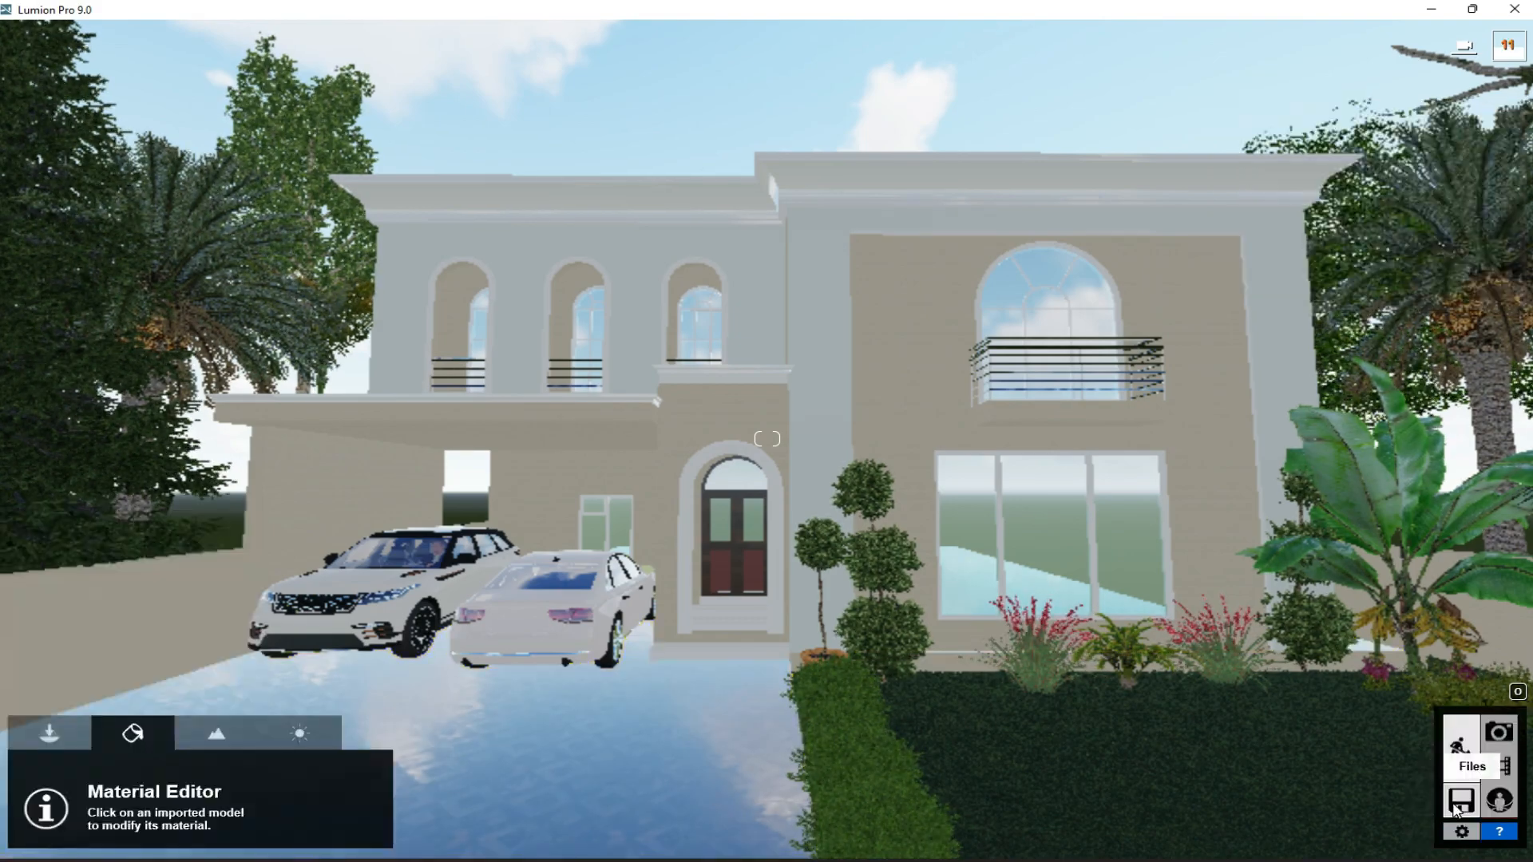
# - Return to photo 1's stored camera view, render it at Desktop resolution (1920x1080) and save it to the desktop as "3rd render"
pyautogui.click(1502, 733)
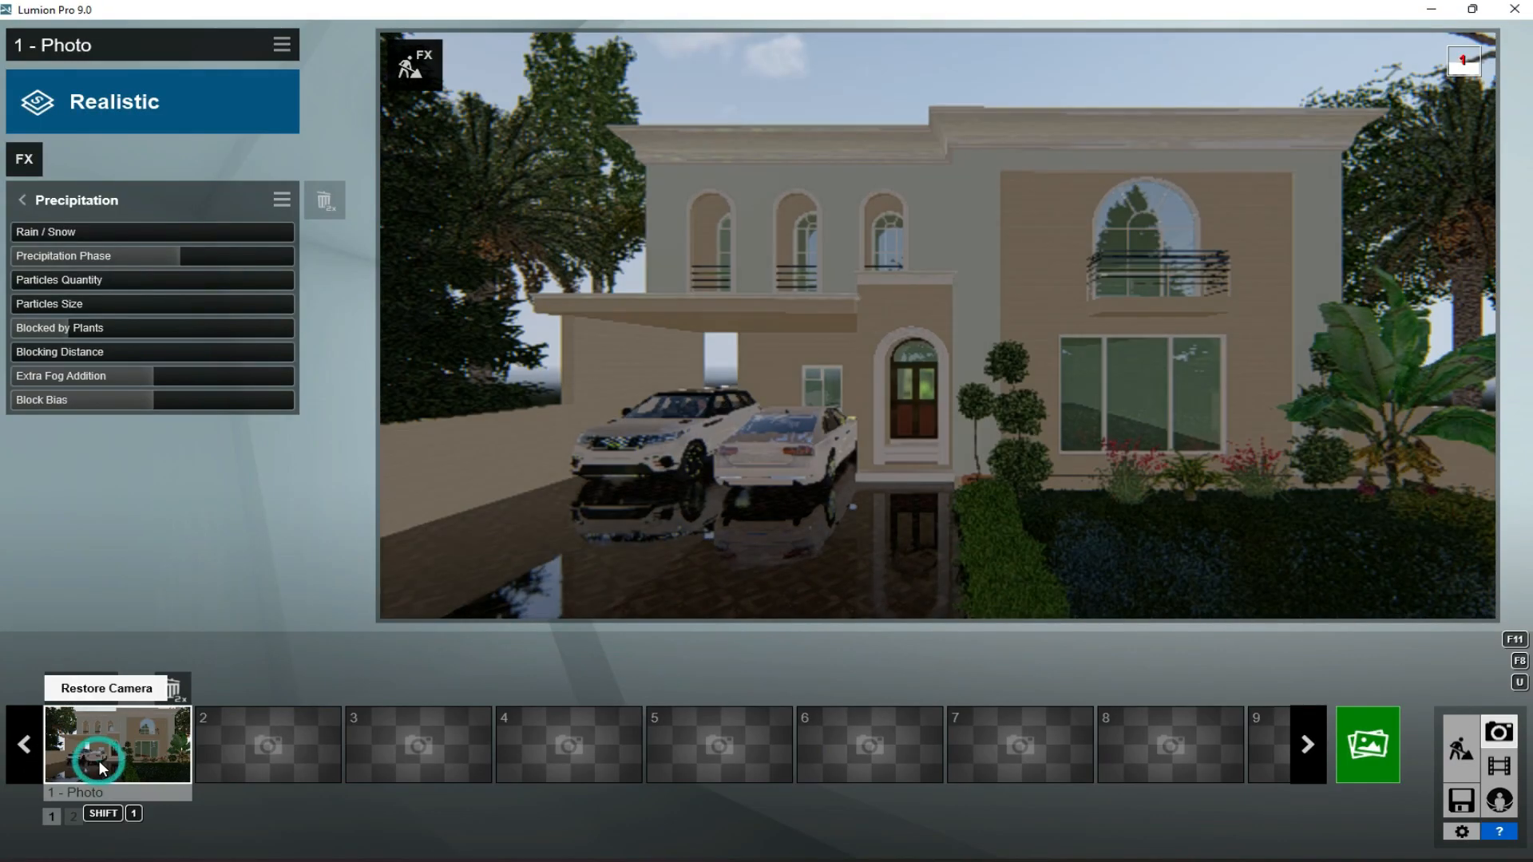
pyautogui.click(109, 759)
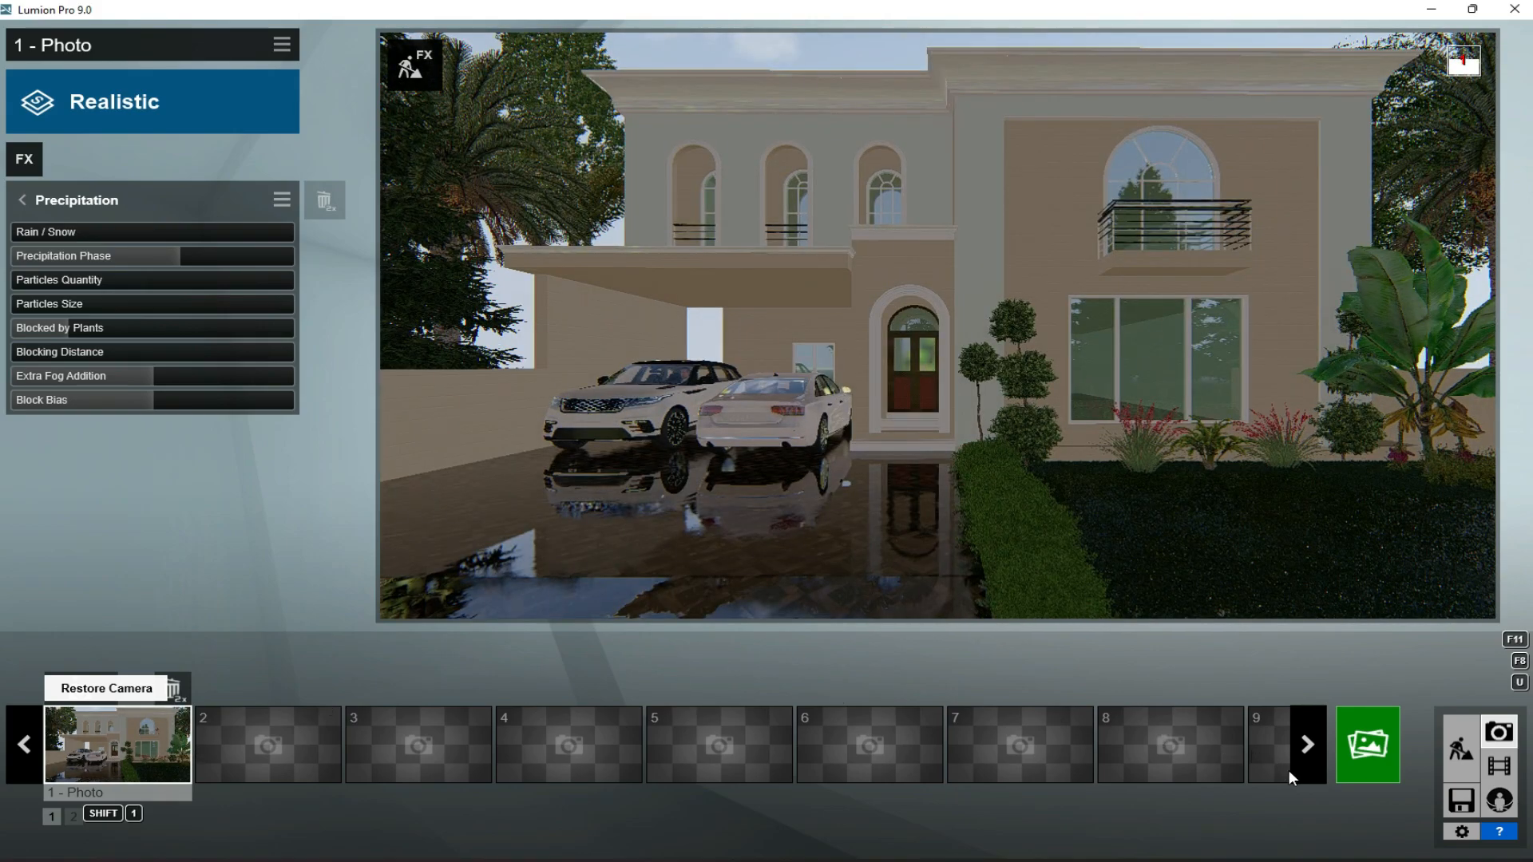
pyautogui.click(1369, 740)
pyautogui.click(559, 661)
pyautogui.click(408, 184)
pyautogui.write('3rd render')
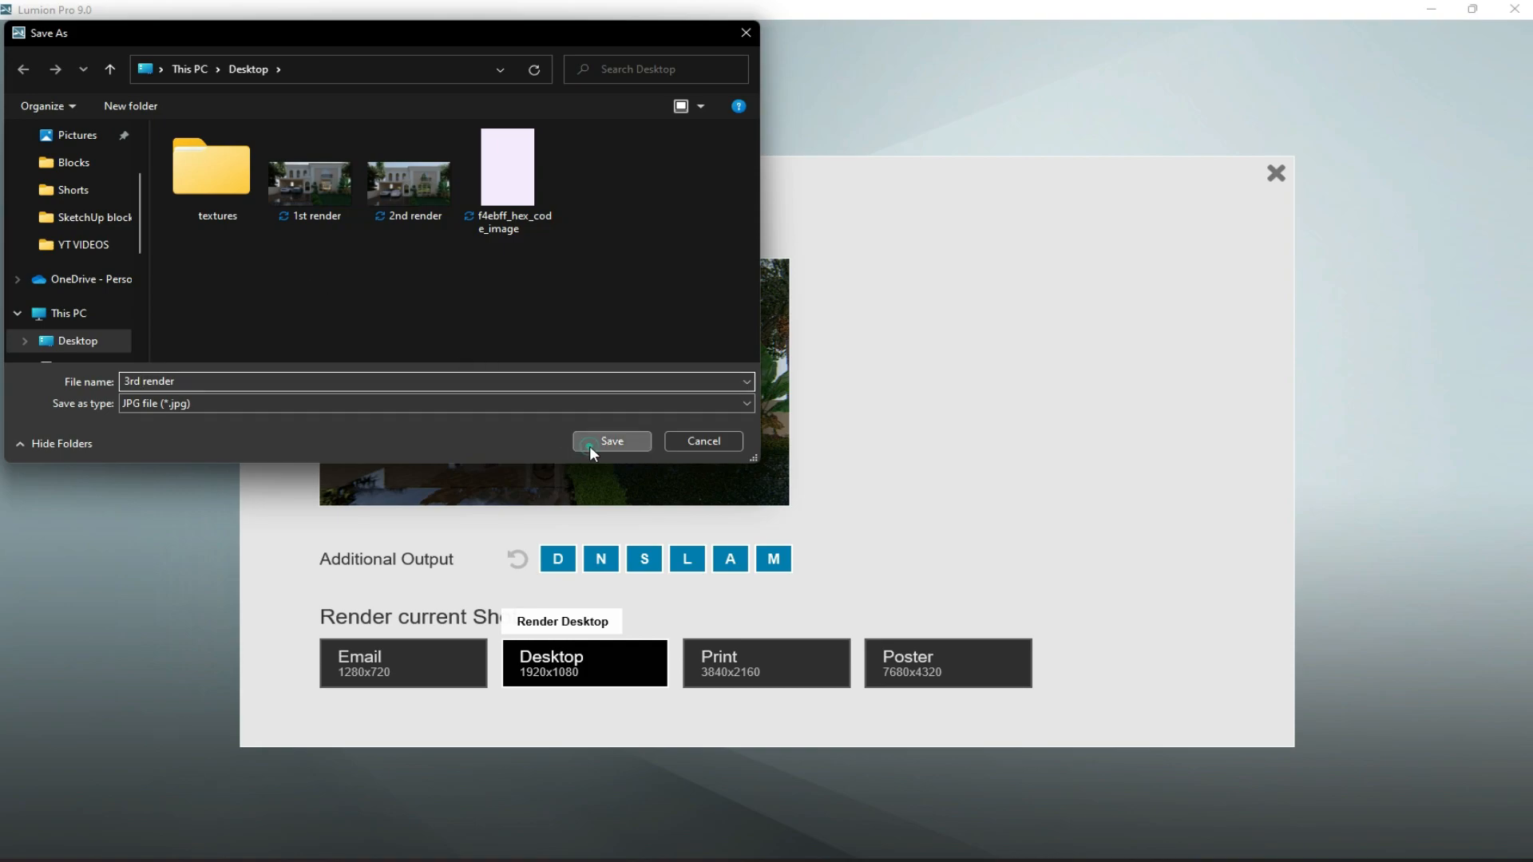
pyautogui.click(611, 441)
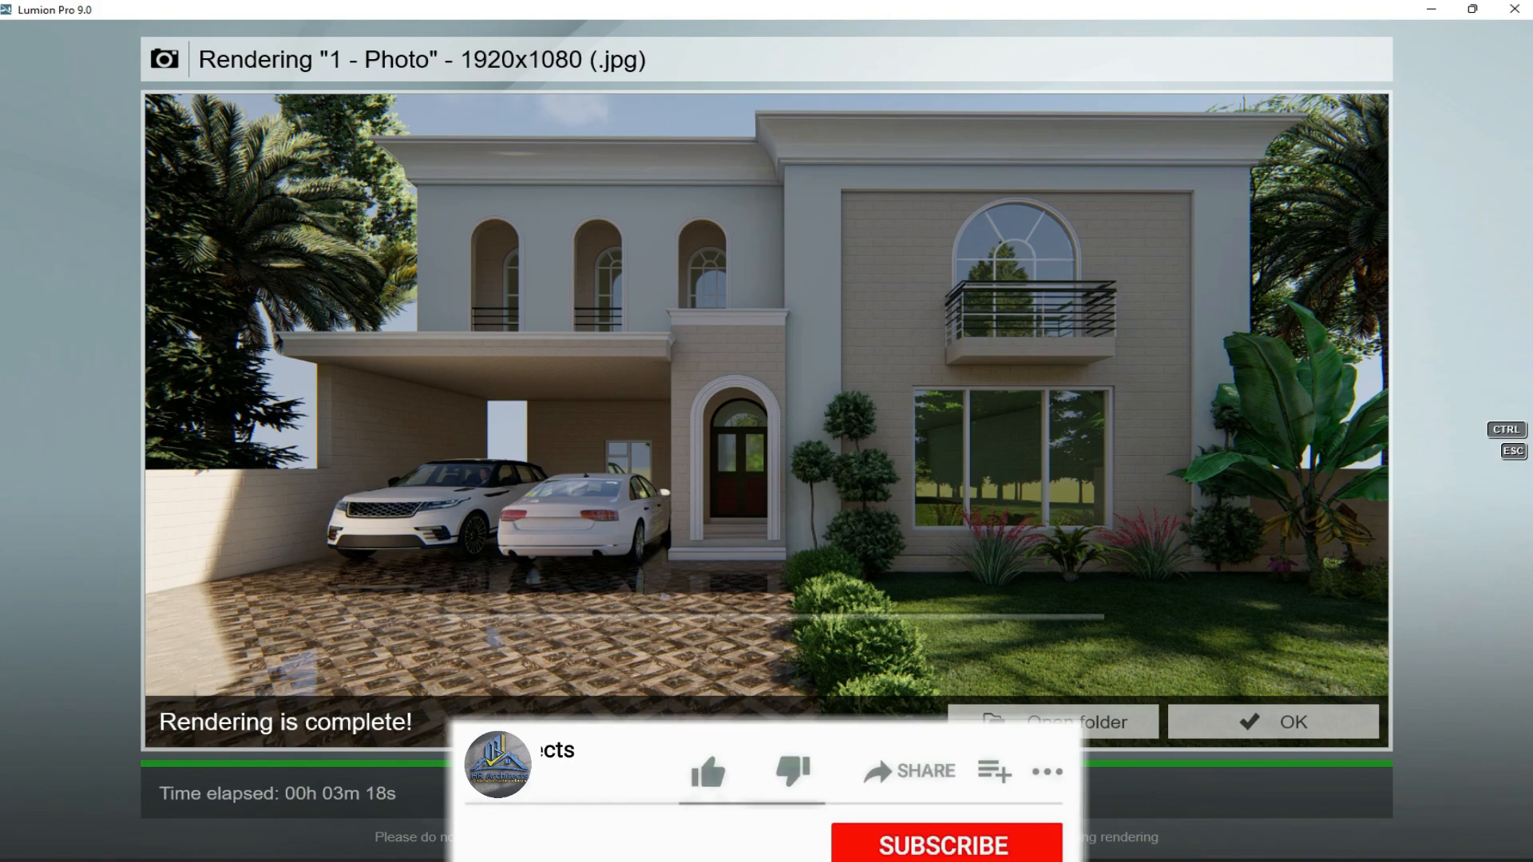
pyautogui.click(1270, 727)
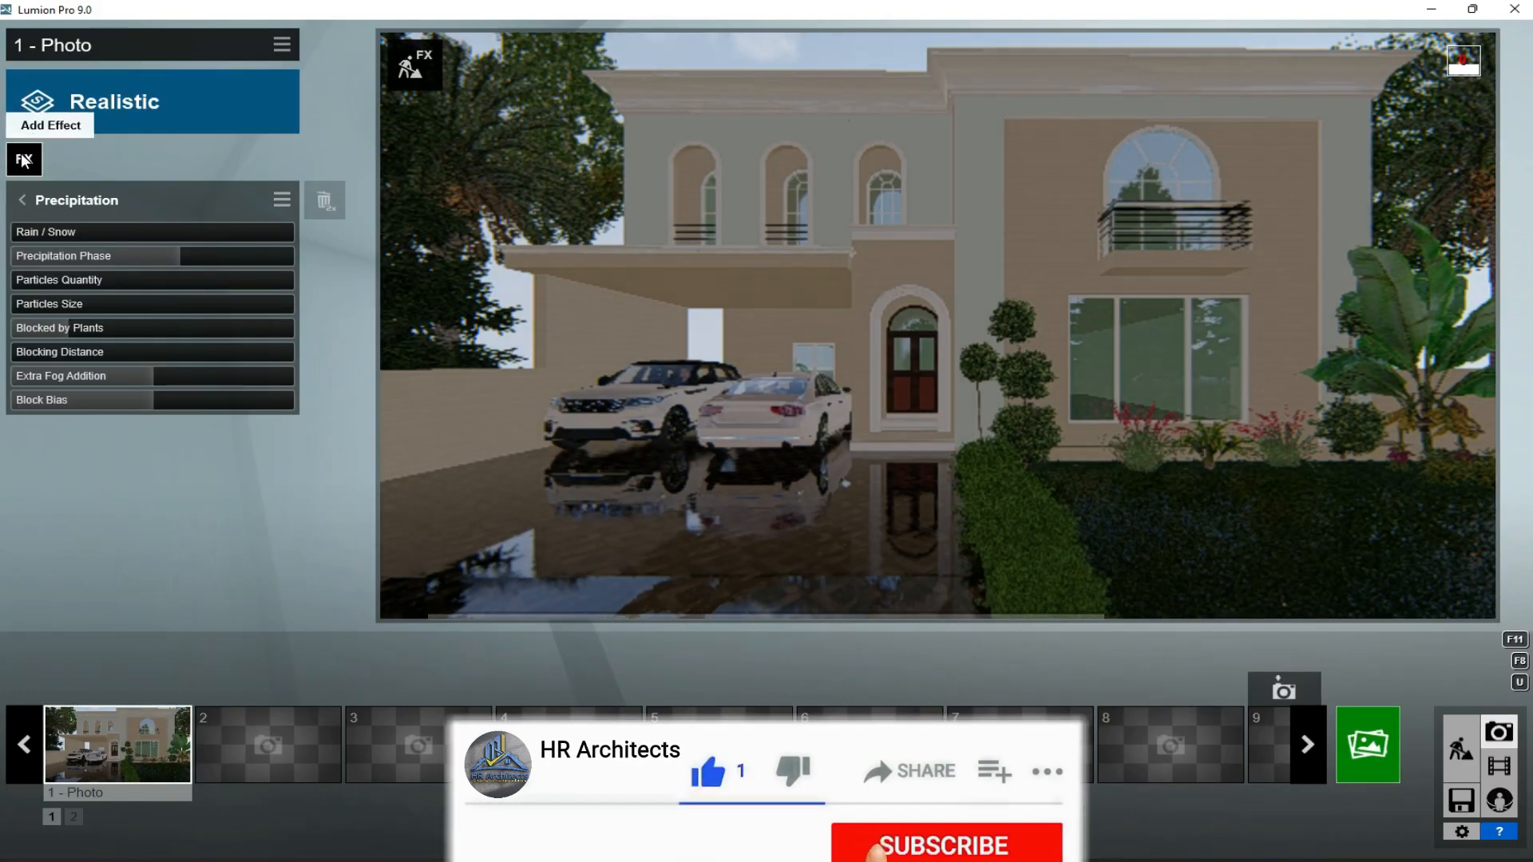
# - Switch photo 1's Real Skies to the Morning sky with a low golden sun and one small cloud, and set its heading to 114.5
pyautogui.click(24, 160)
pyautogui.click(480, 291)
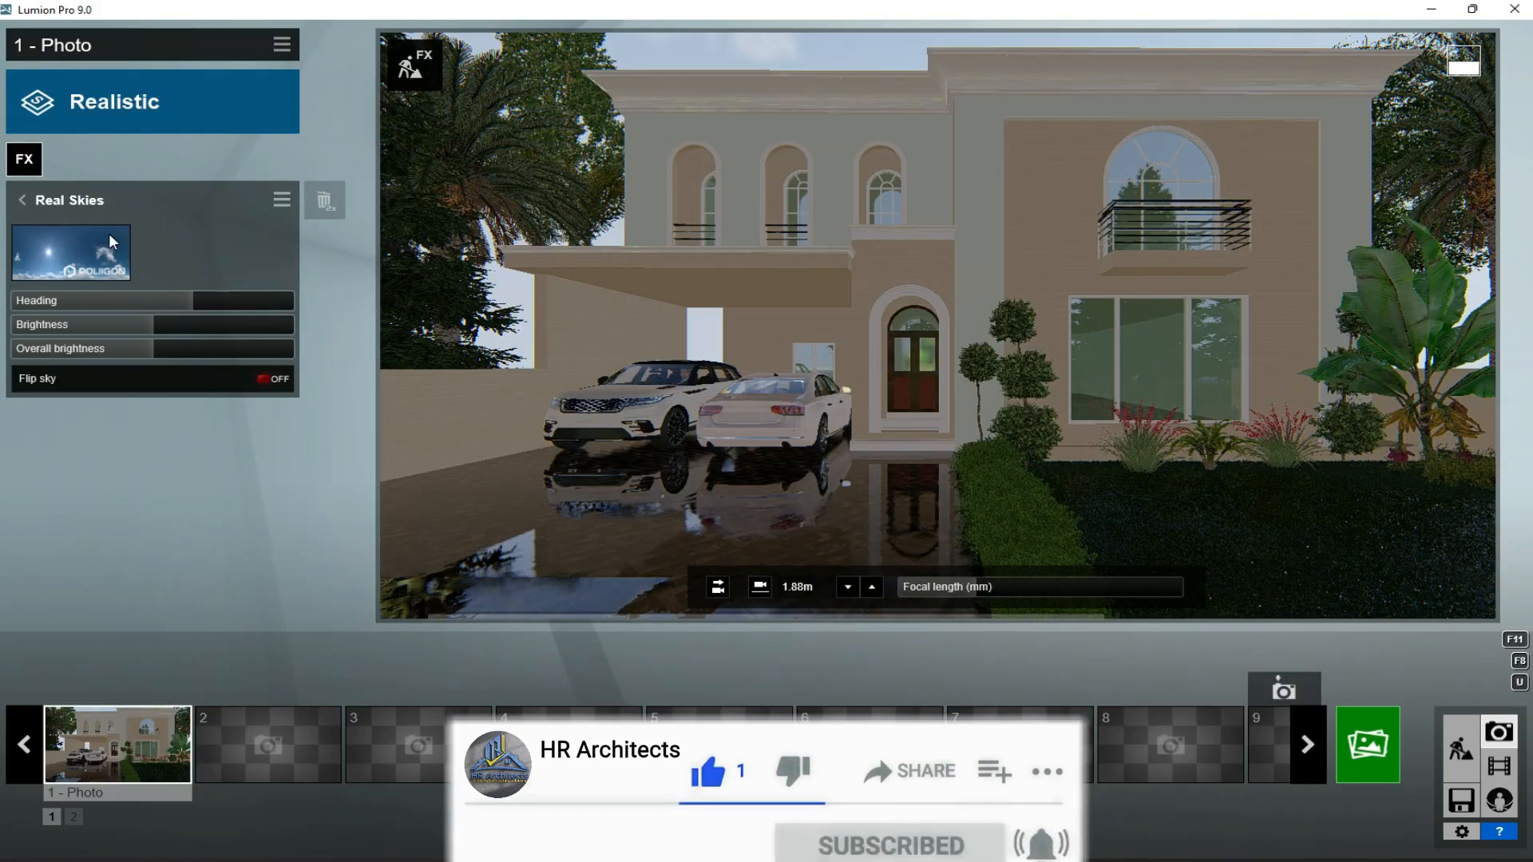
pyautogui.click(111, 241)
pyautogui.click(1048, 320)
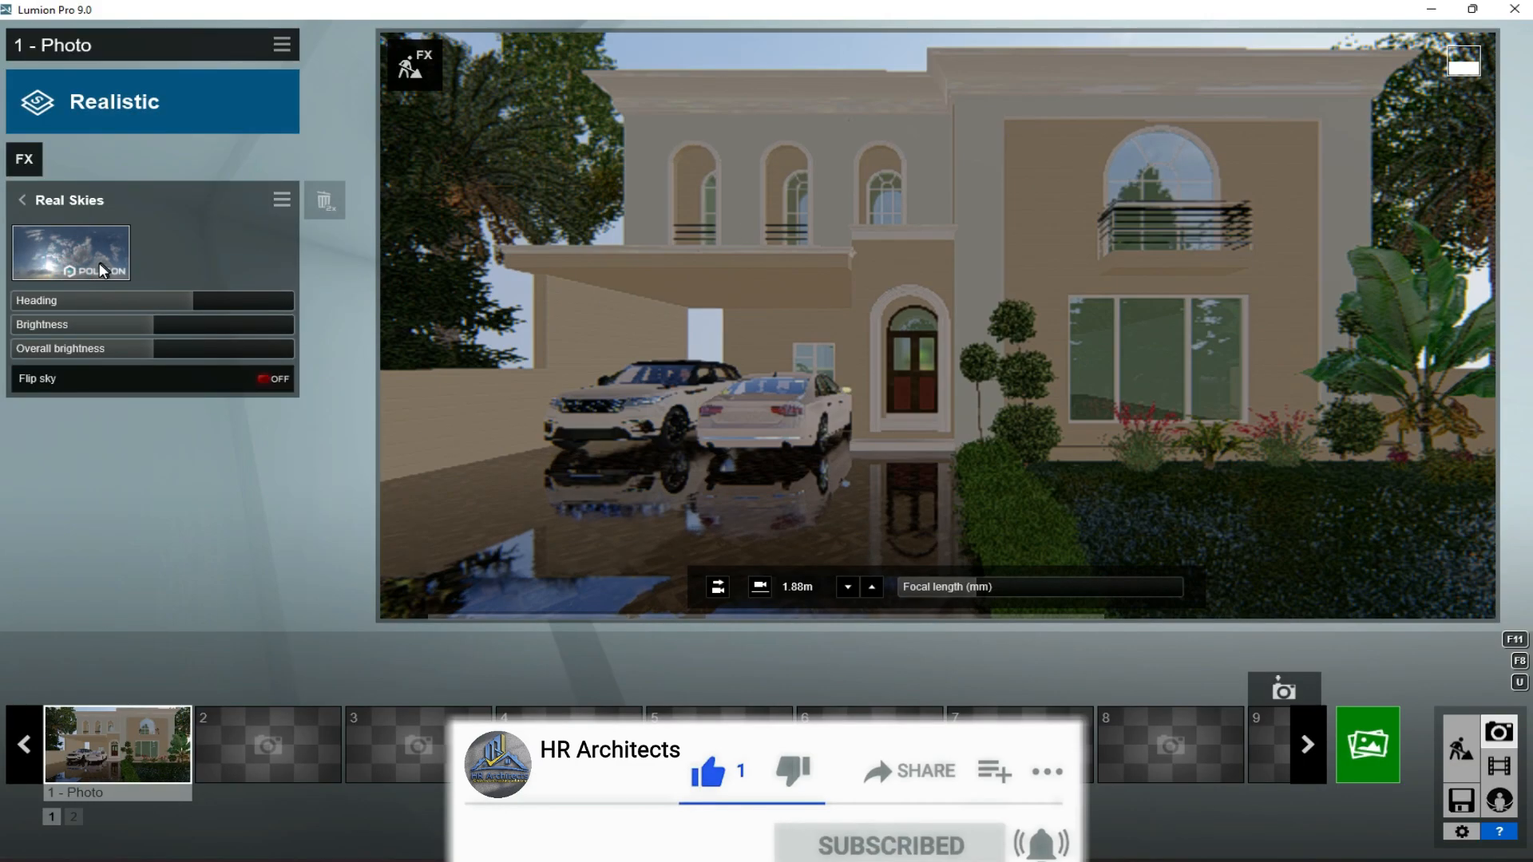
pyautogui.click(88, 248)
pyautogui.click(587, 159)
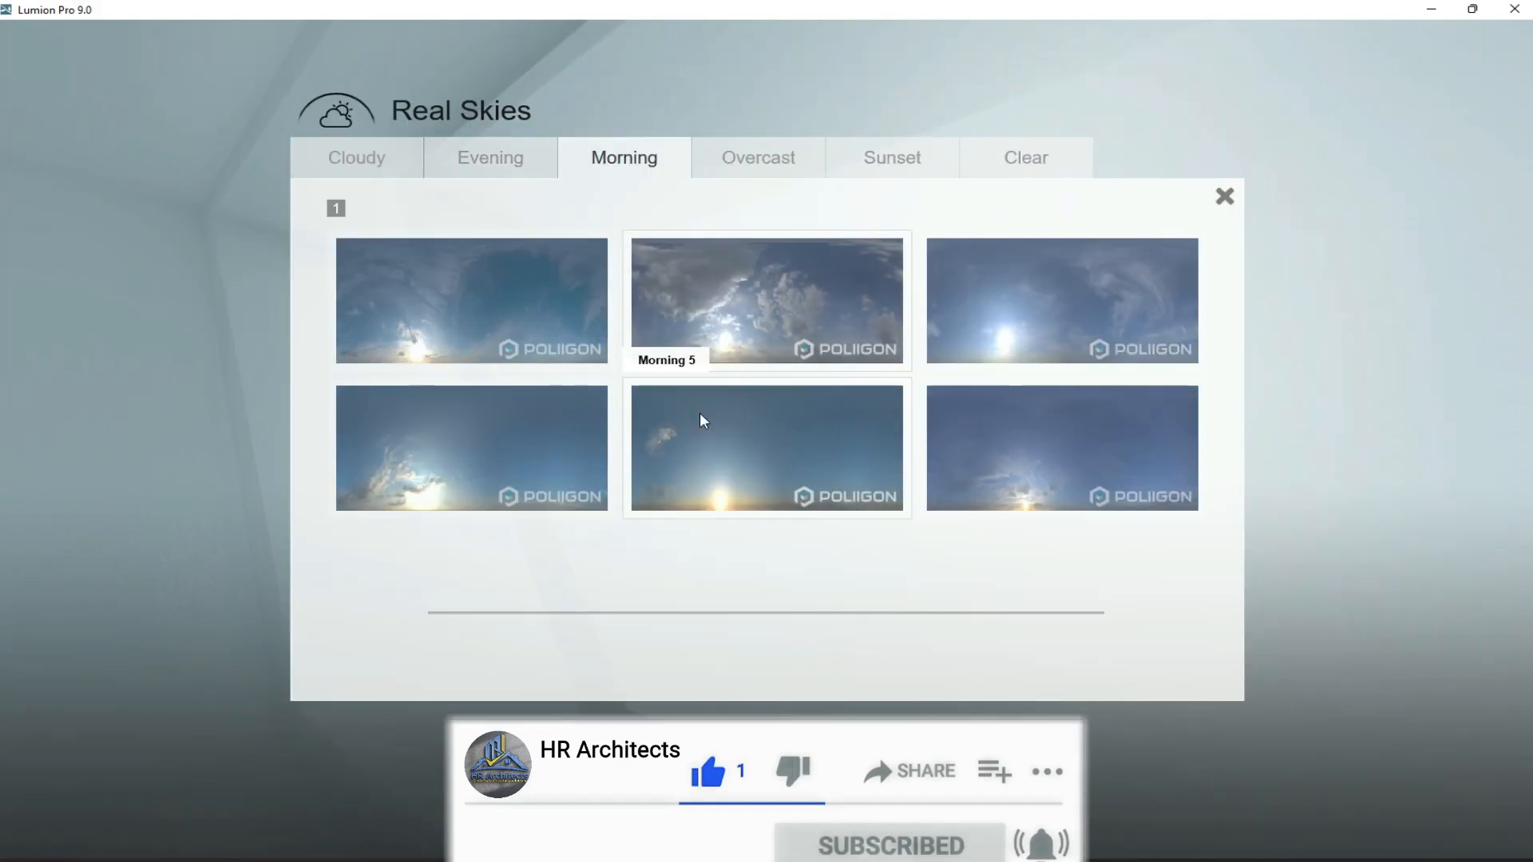
pyautogui.click(726, 443)
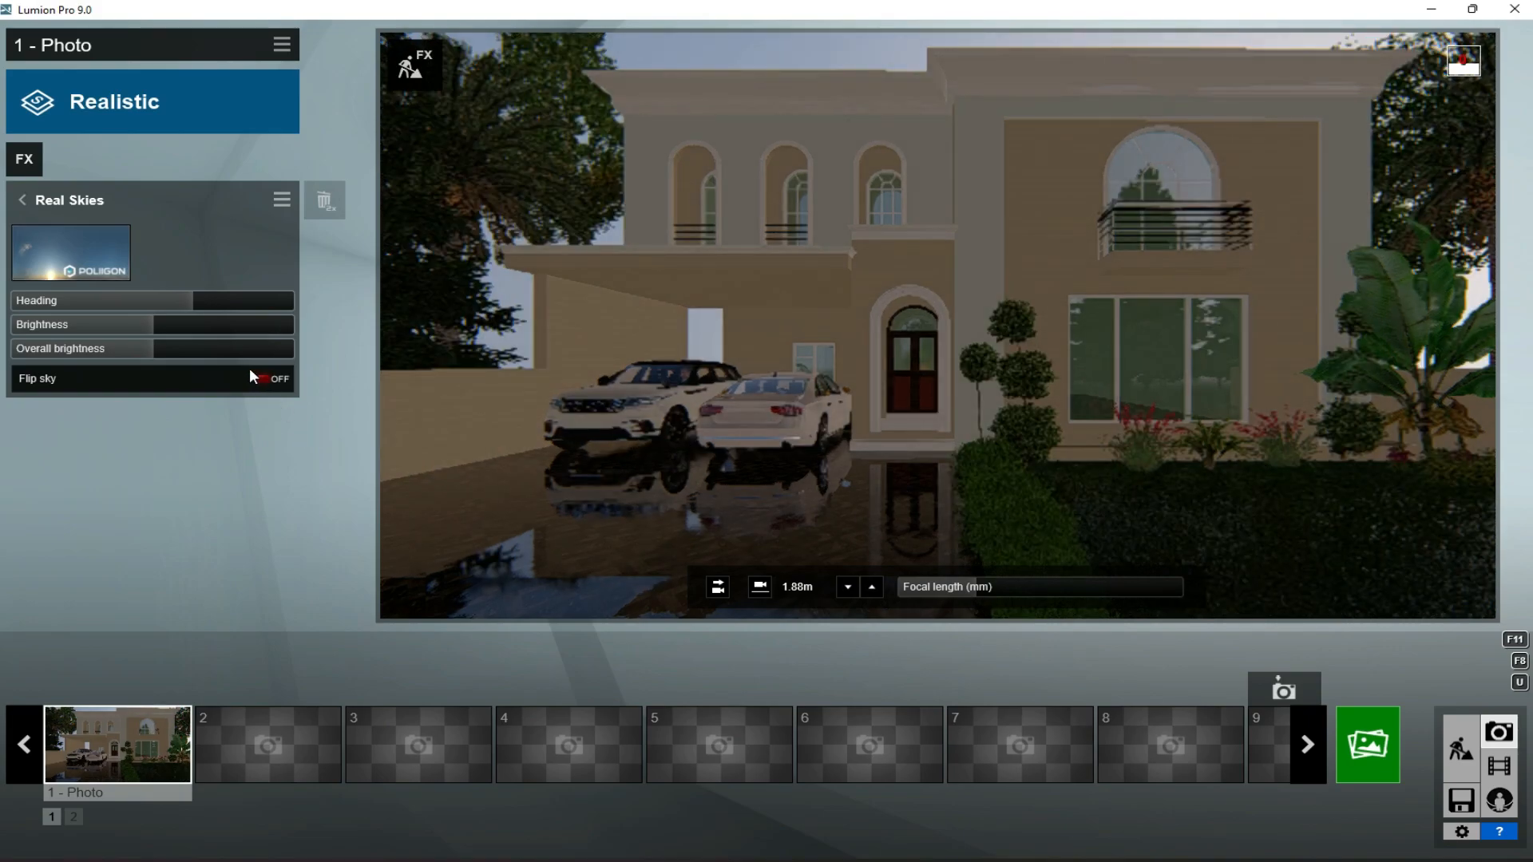
pyautogui.click(246, 300)
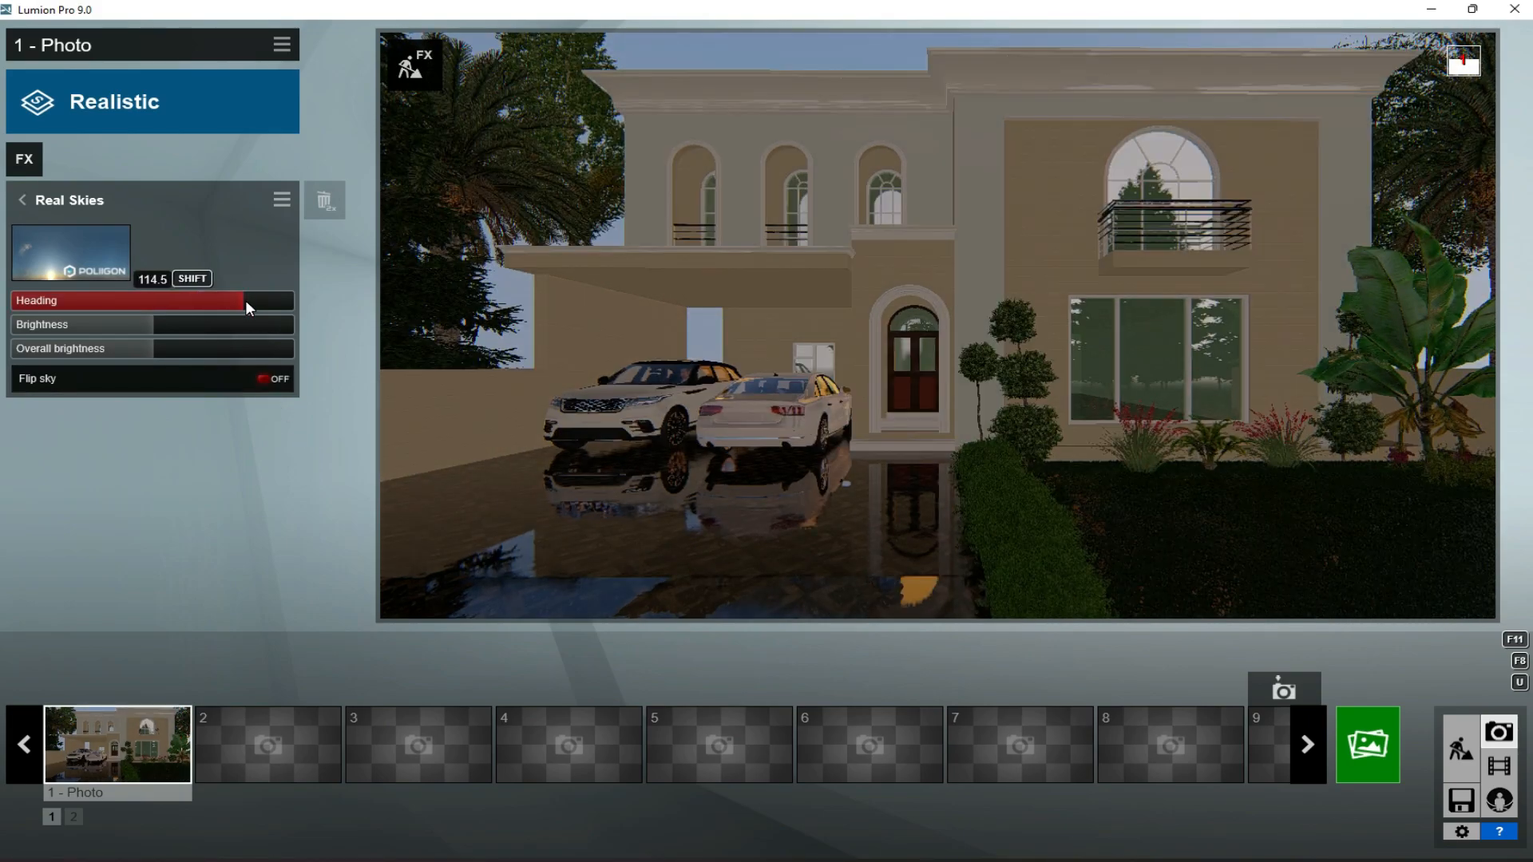
# - Render photo 1 with the morning sky at Desktop resolution (1920x1080) and save it to the desktop as "4th render"
pyautogui.click(1355, 744)
pyautogui.click(585, 683)
pyautogui.click(479, 166)
pyautogui.click(125, 385)
pyautogui.write('4th render')
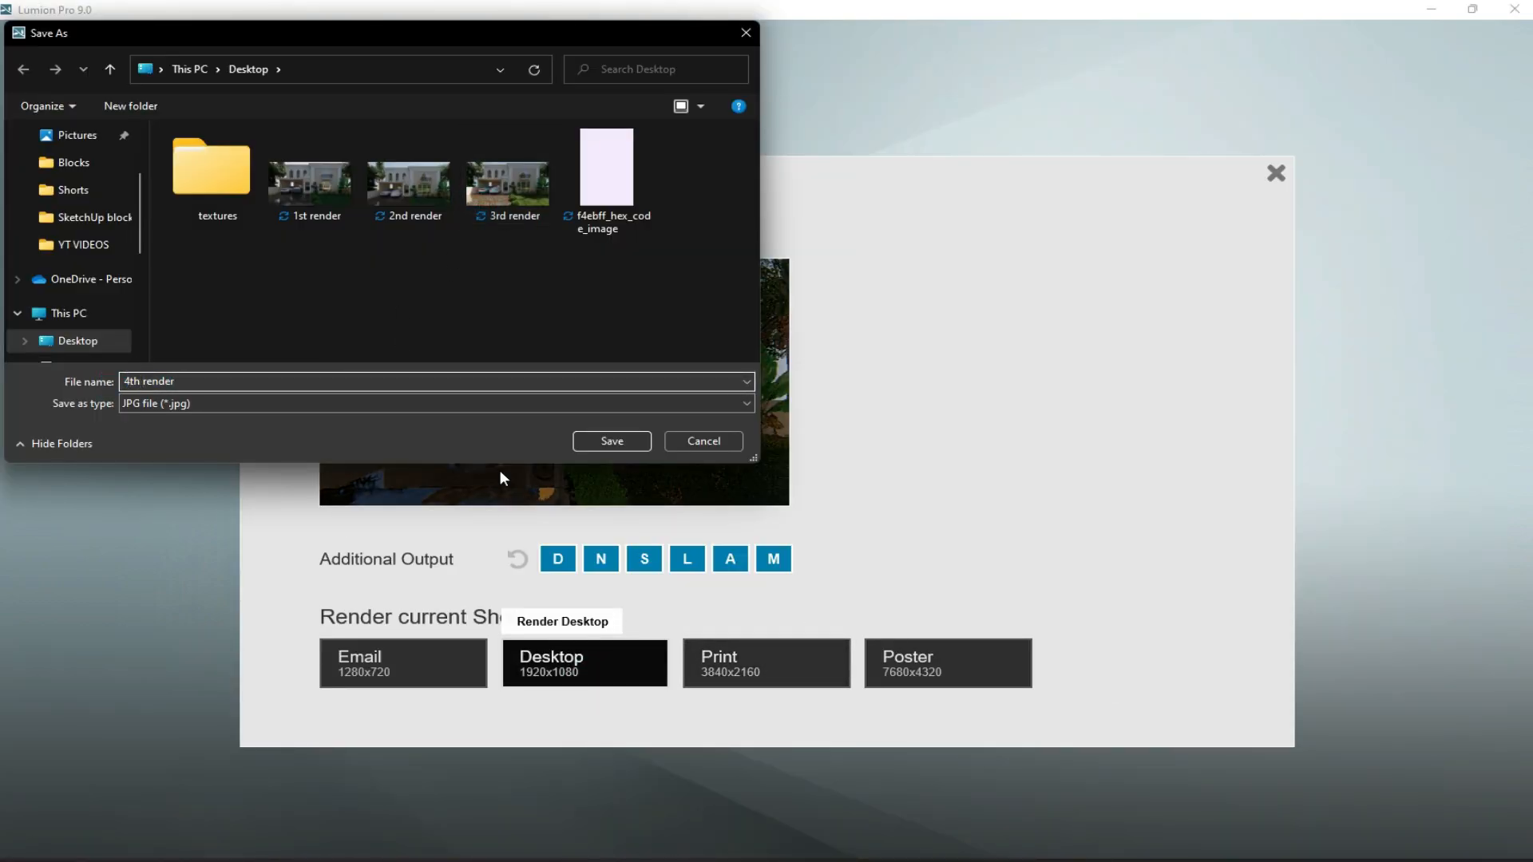
pyautogui.click(600, 438)
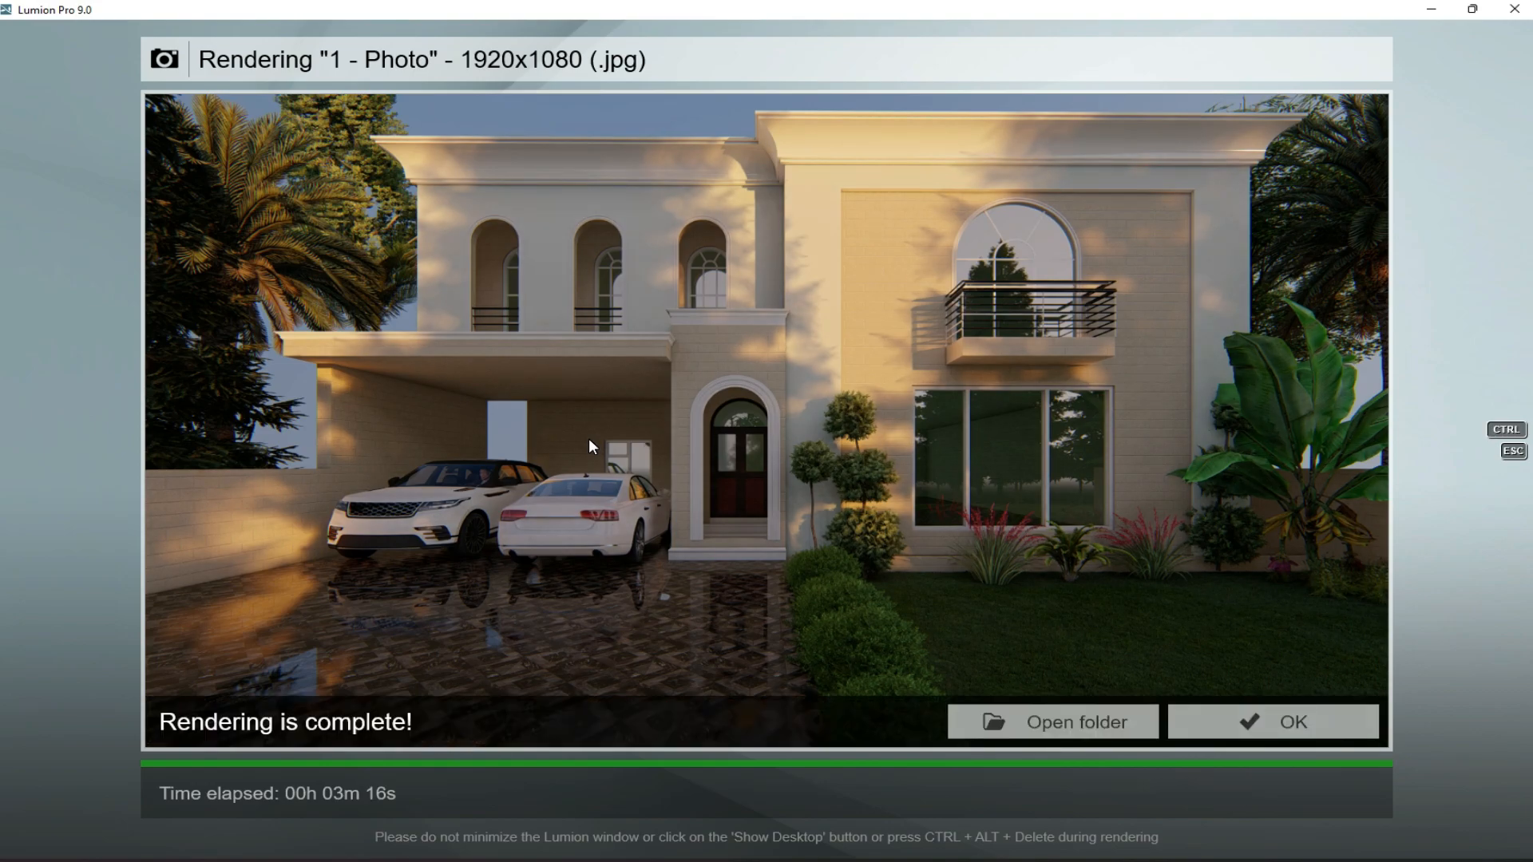
pyautogui.click(1293, 723)
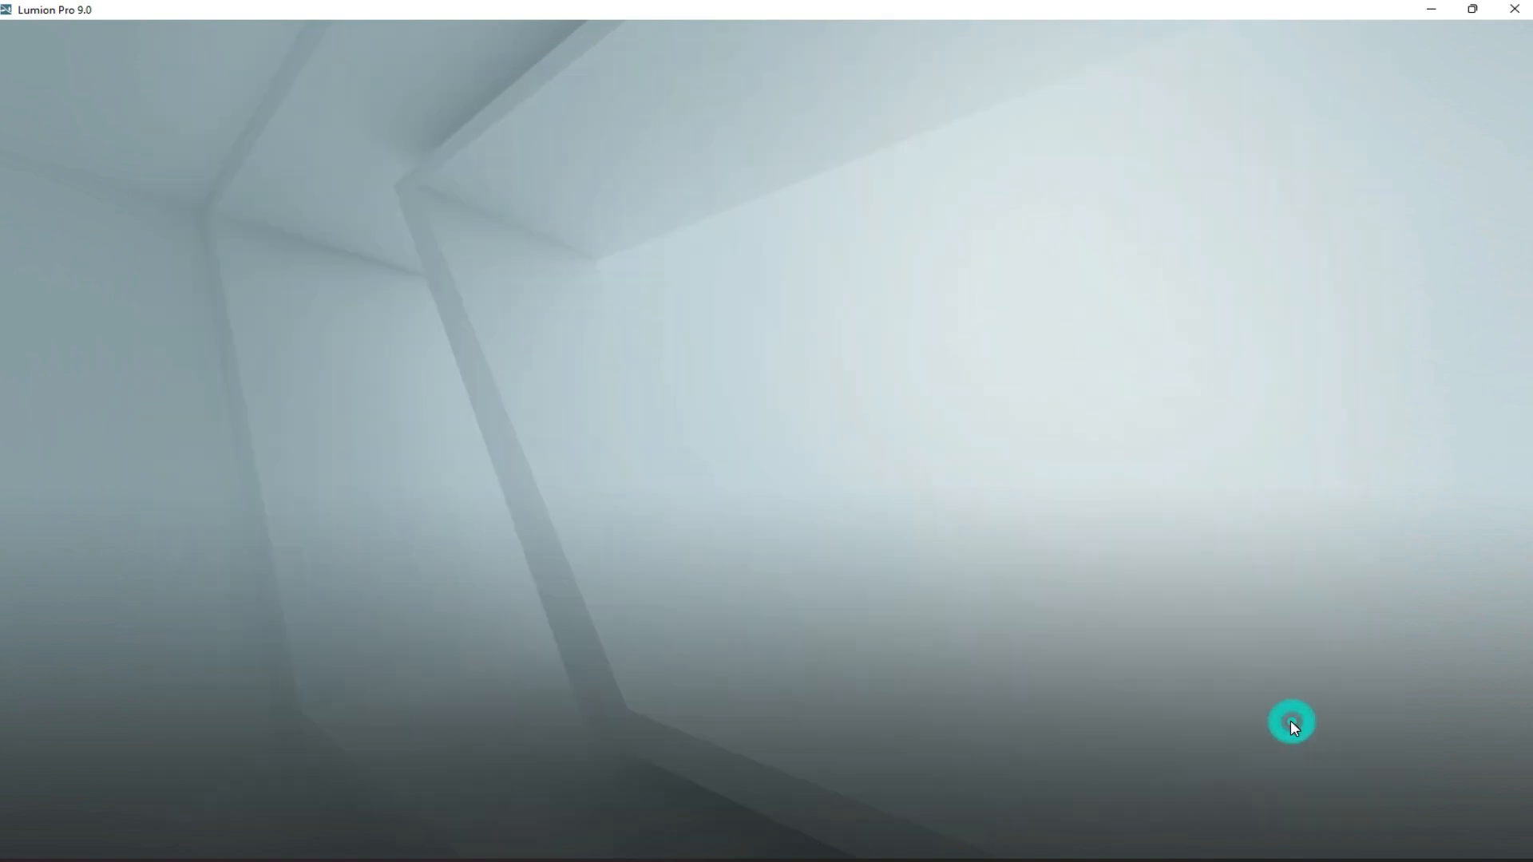